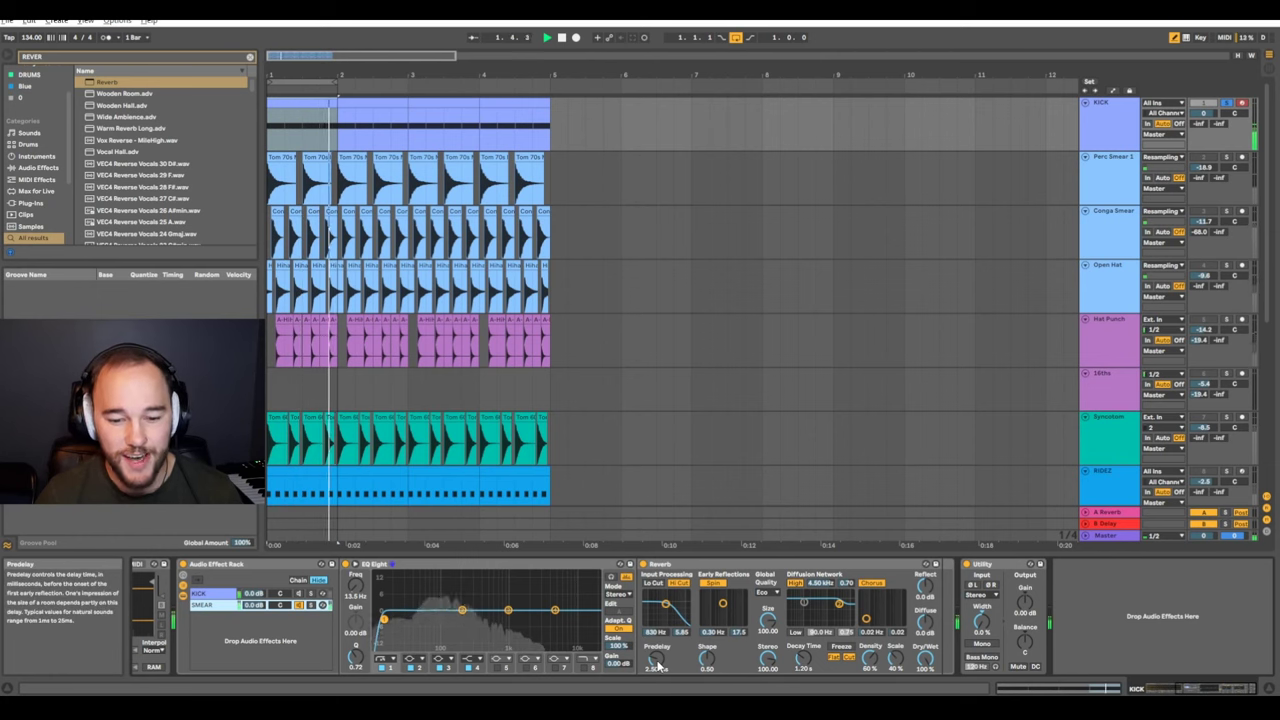
Set the SMEAR chain's Reverb predelay to 97.5 ms and decay time to 1.53 s while auditioning the loop
{"action": "left_click_drag", "start_coordinate": [657, 659], "coordinate": [657, 640]}
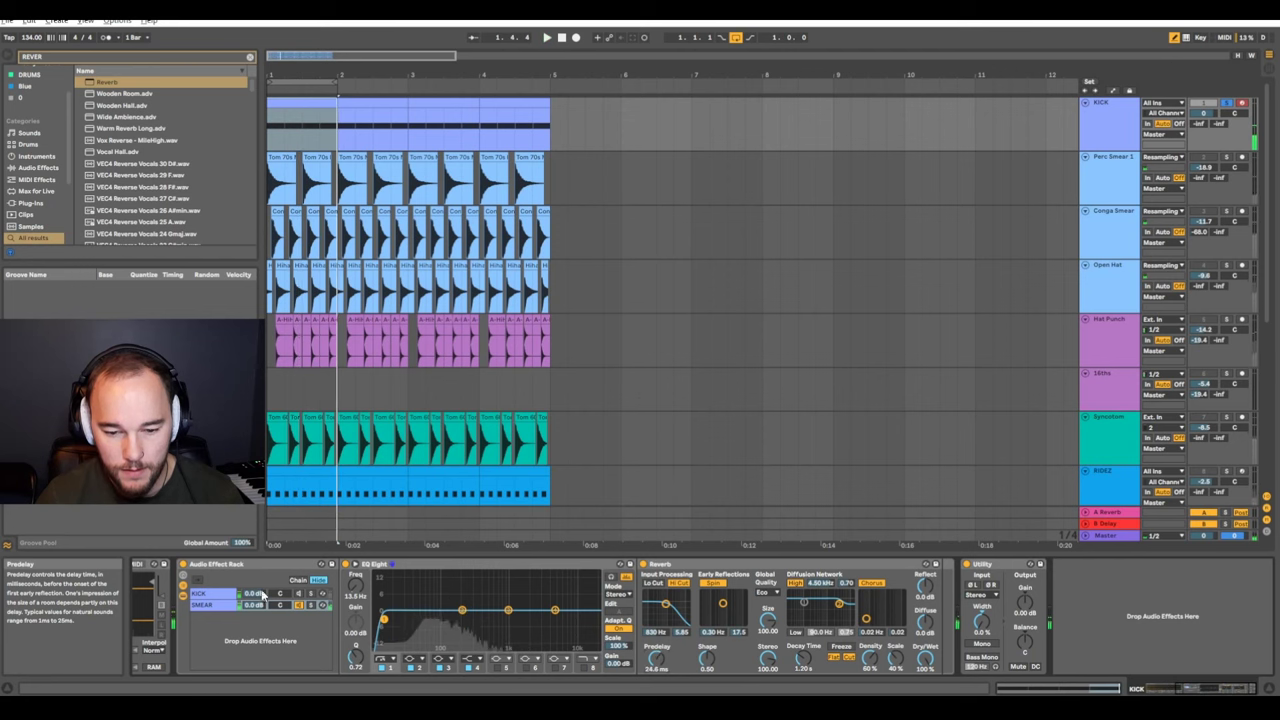
{"action": "left_click", "coordinate": [299, 594]}
{"action": "left_click", "coordinate": [231, 607]}
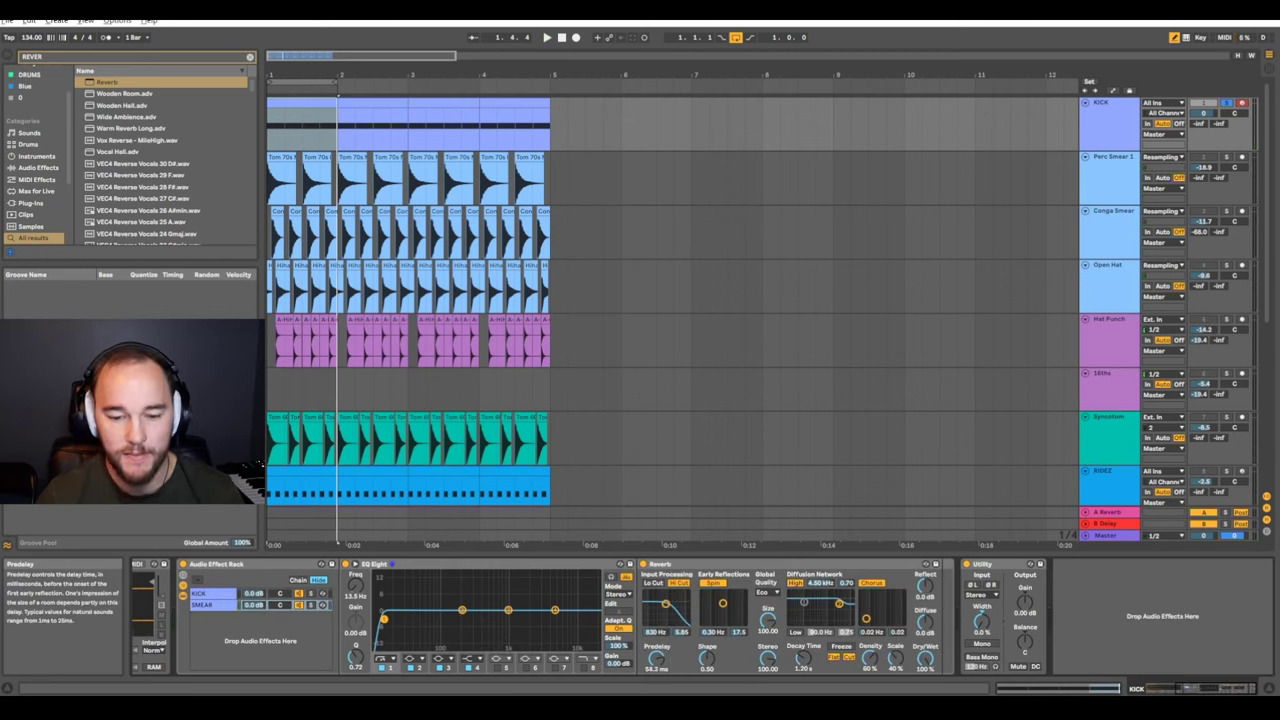
{"action": "key", "text": "space"}
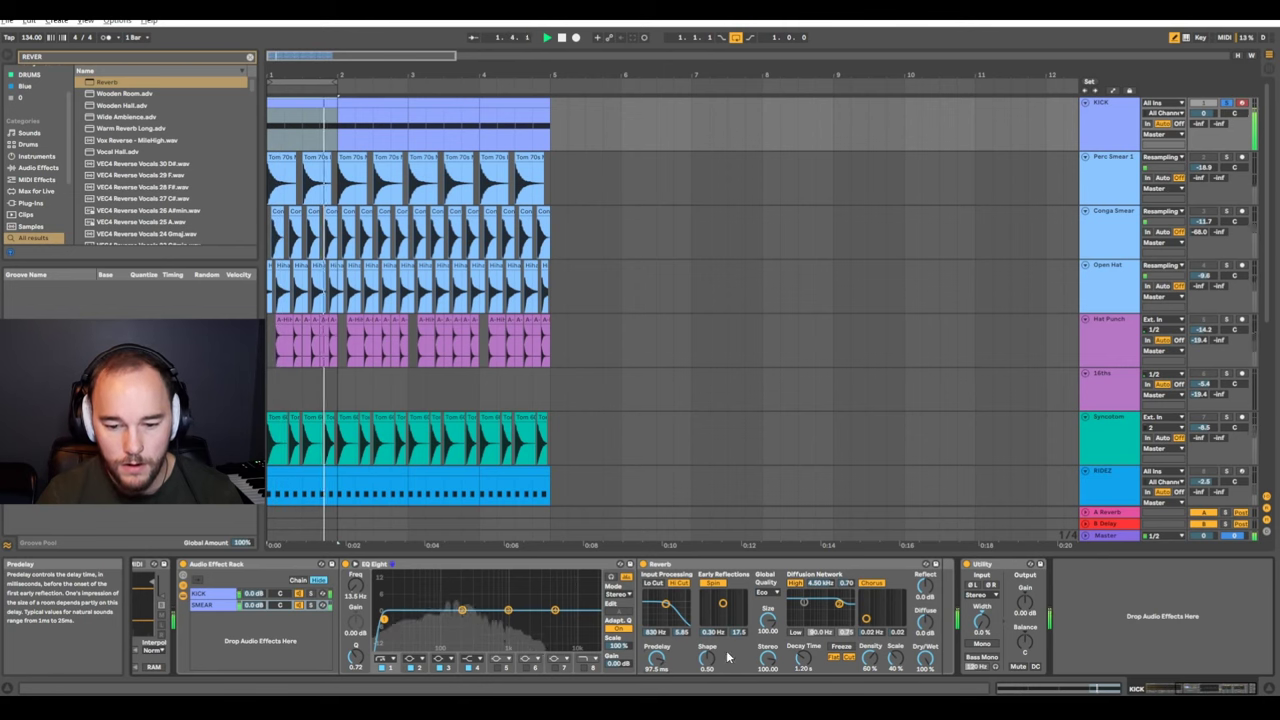
{"action": "left_click_drag", "start_coordinate": [803, 658], "coordinate": [803, 653]}
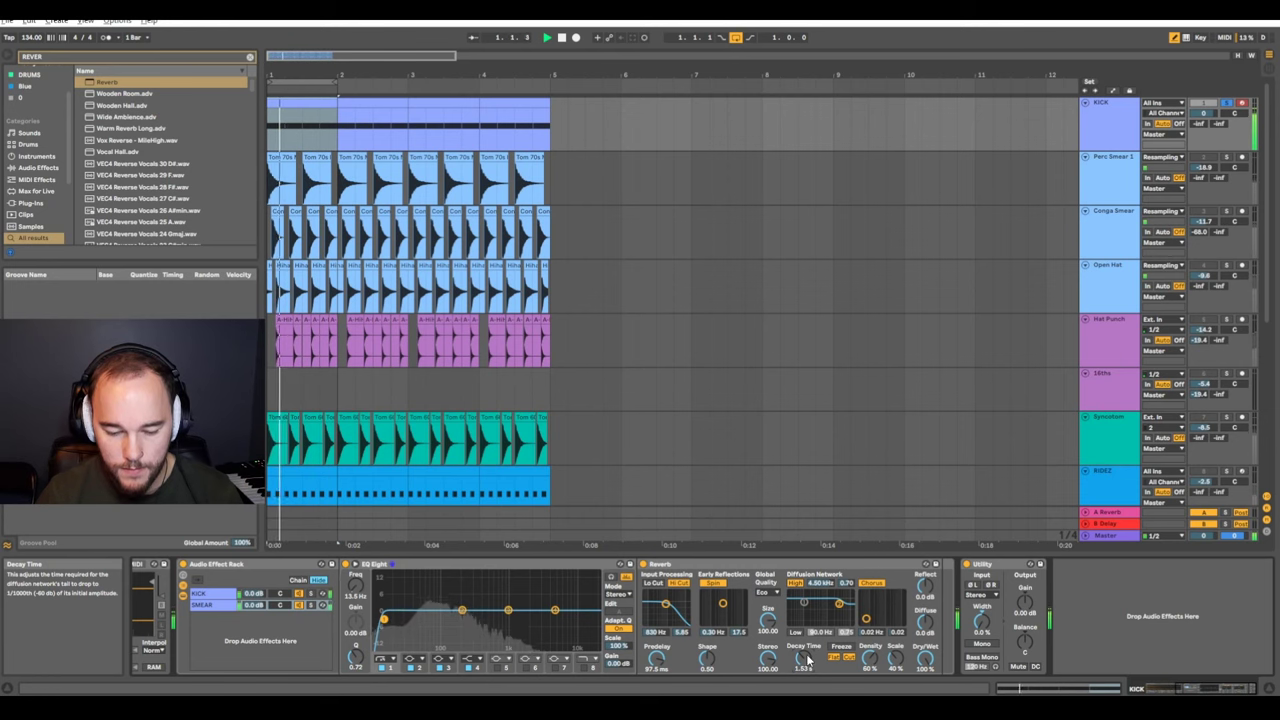
{"action": "key", "text": "space"}
Find the Saturator and add it directly after the Reverb in the SMEAR chain
{"action": "left_click", "coordinate": [52, 61]}
{"action": "type", "text": "s"}
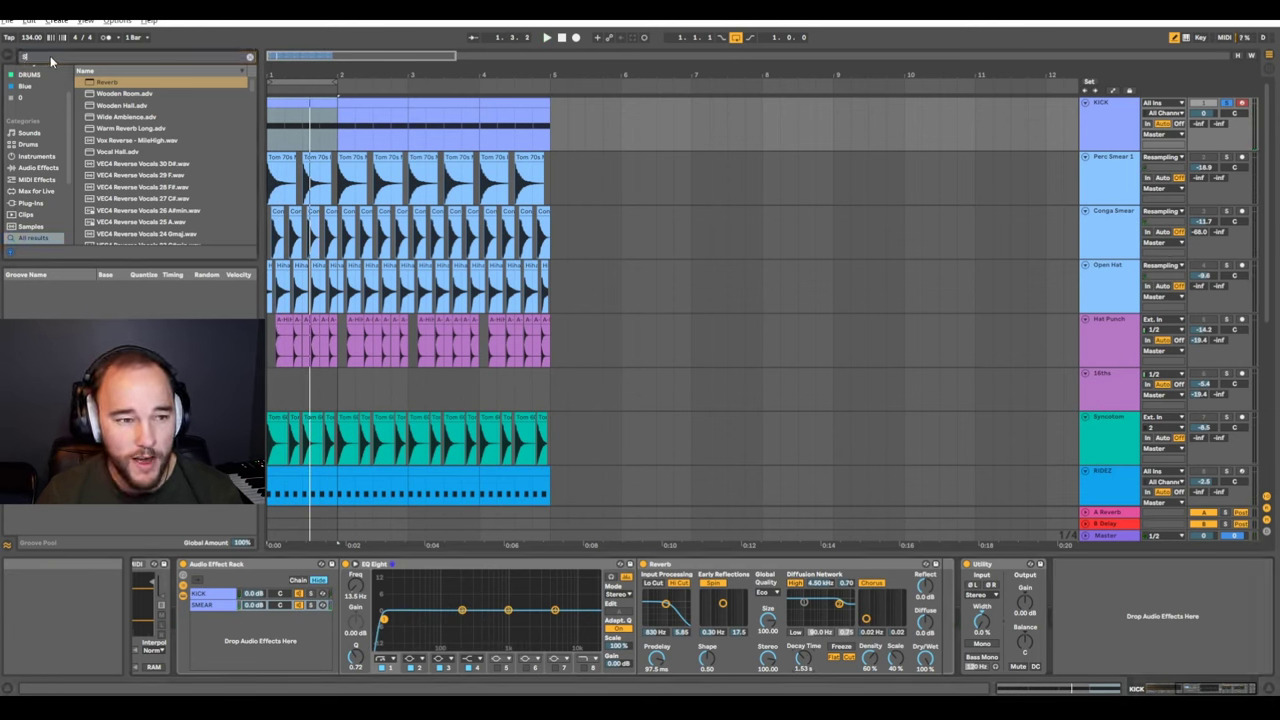
{"action": "type", "text": "a"}
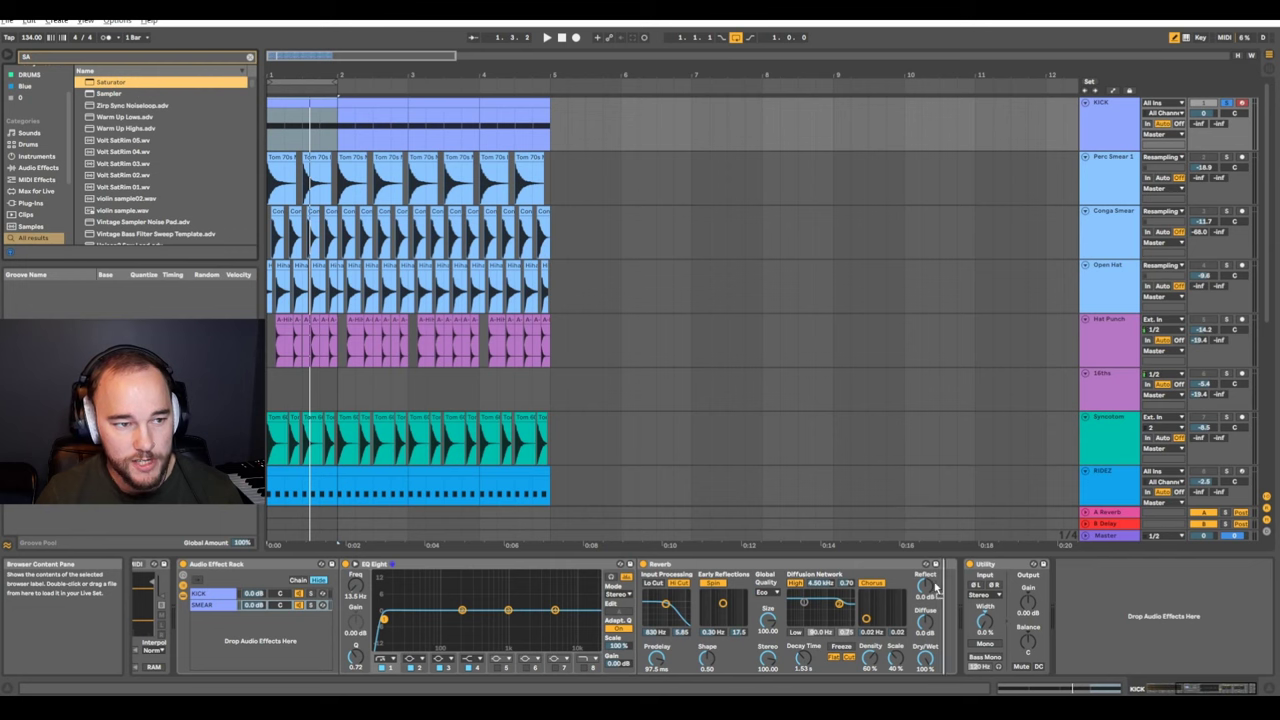
{"action": "key", "text": "Return"}
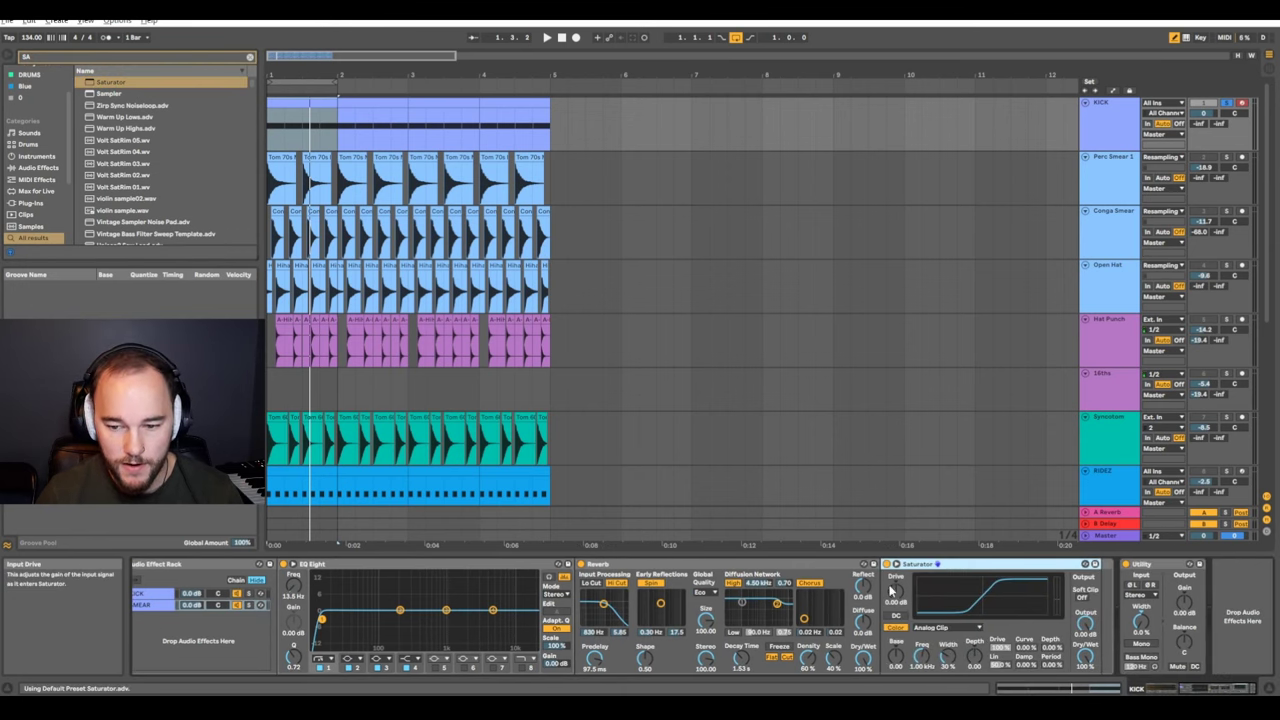
Set the SMEAR chain's Saturator drive to 14.9 dB while playing the loop and checking the KICK chain's devices
{"action": "key", "text": "space"}
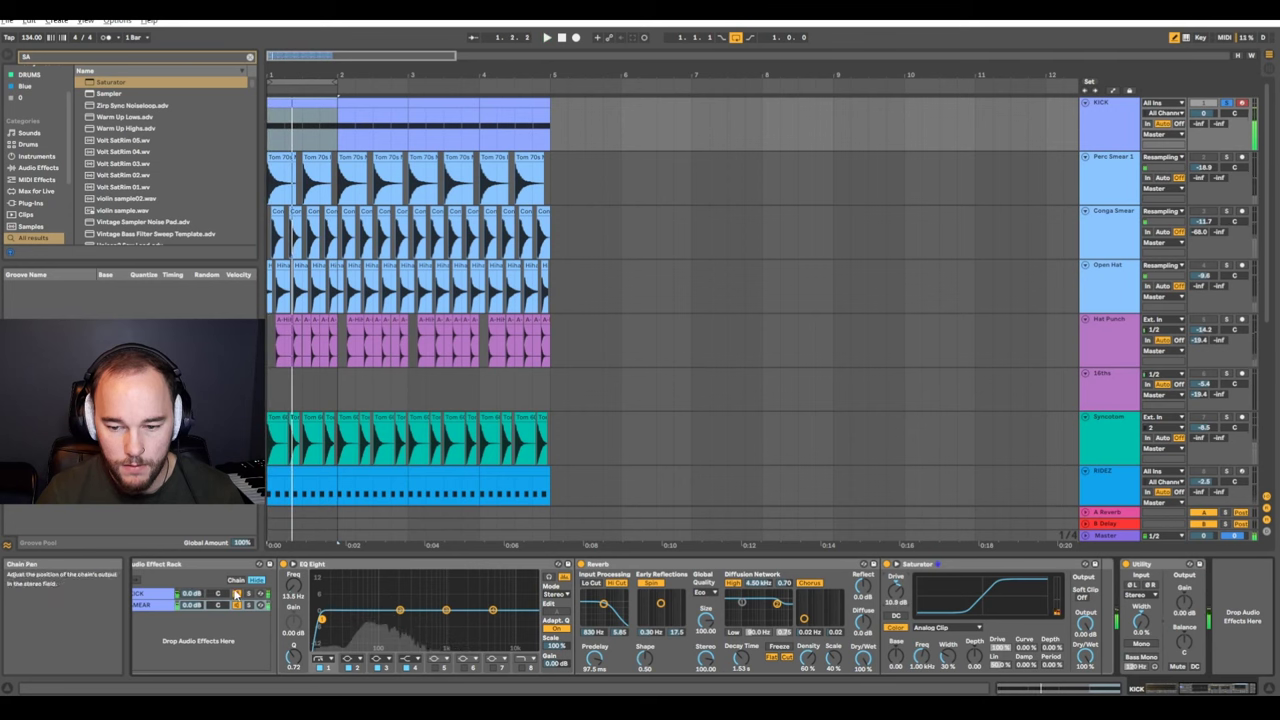
{"action": "left_click", "coordinate": [150, 594]}
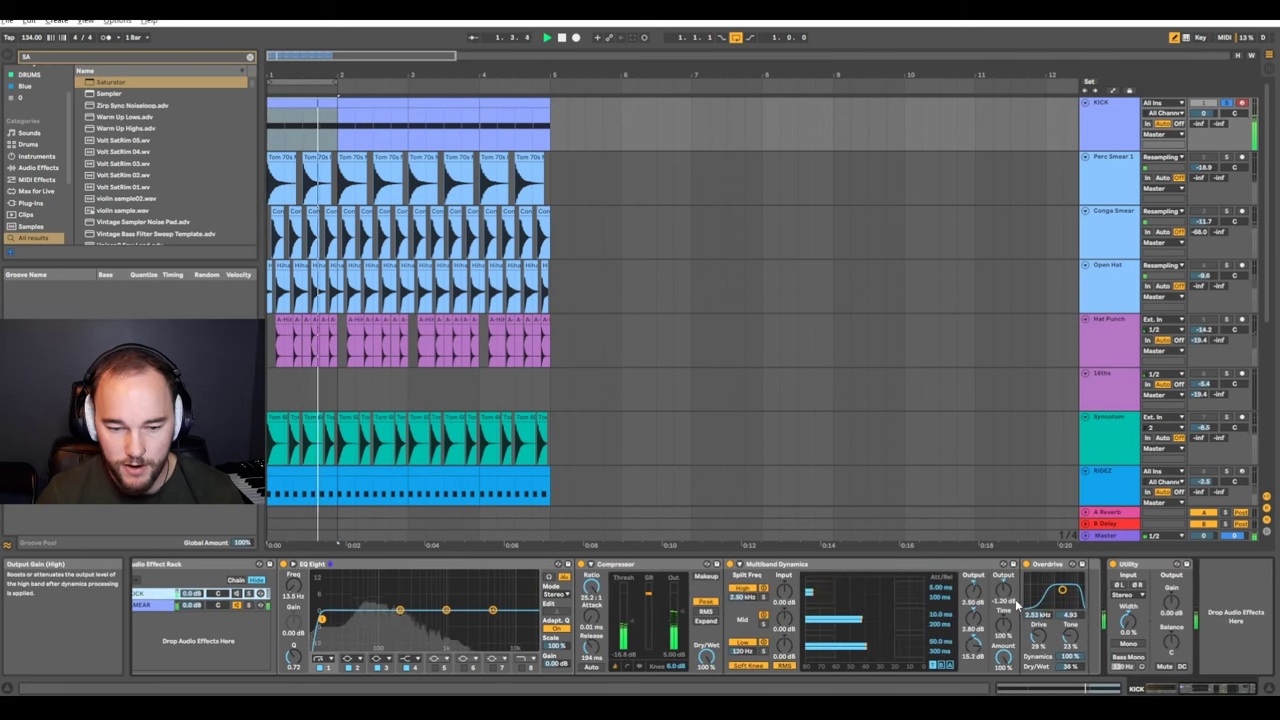
{"action": "left_click", "coordinate": [148, 605]}
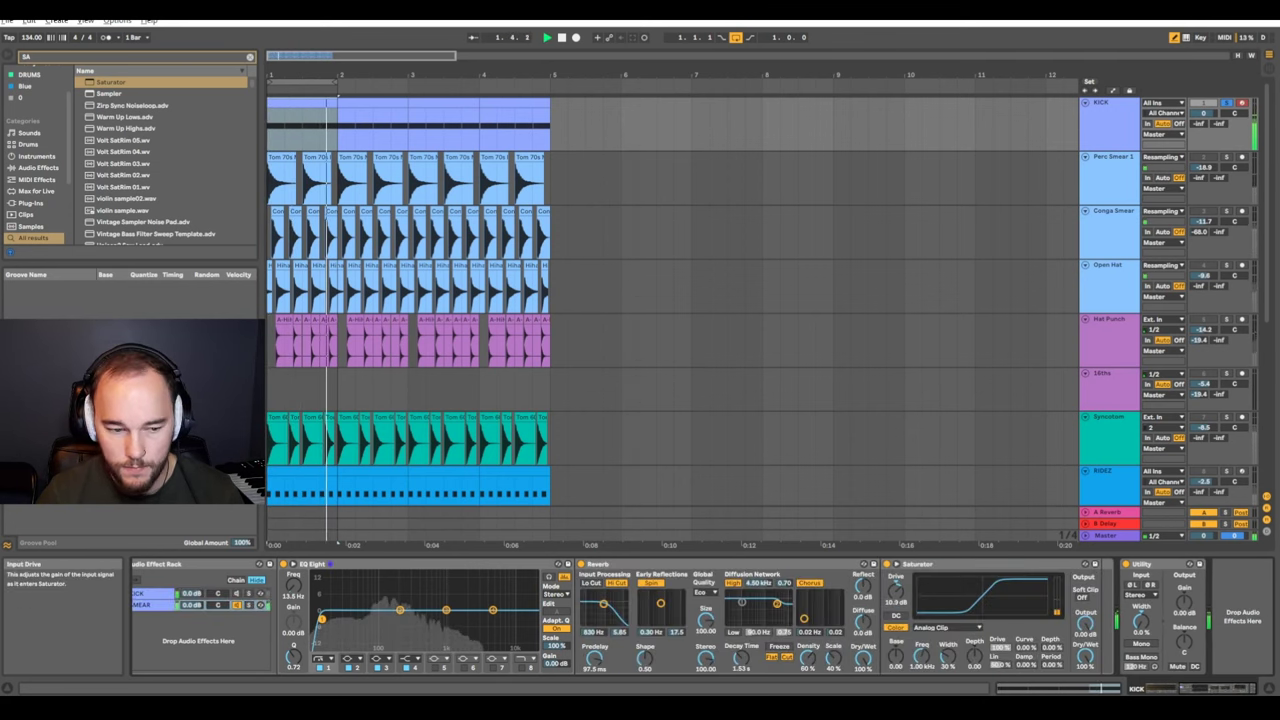
{"action": "left_click_drag", "start_coordinate": [896, 590], "coordinate": [896, 600]}
{"action": "key", "text": "space"}
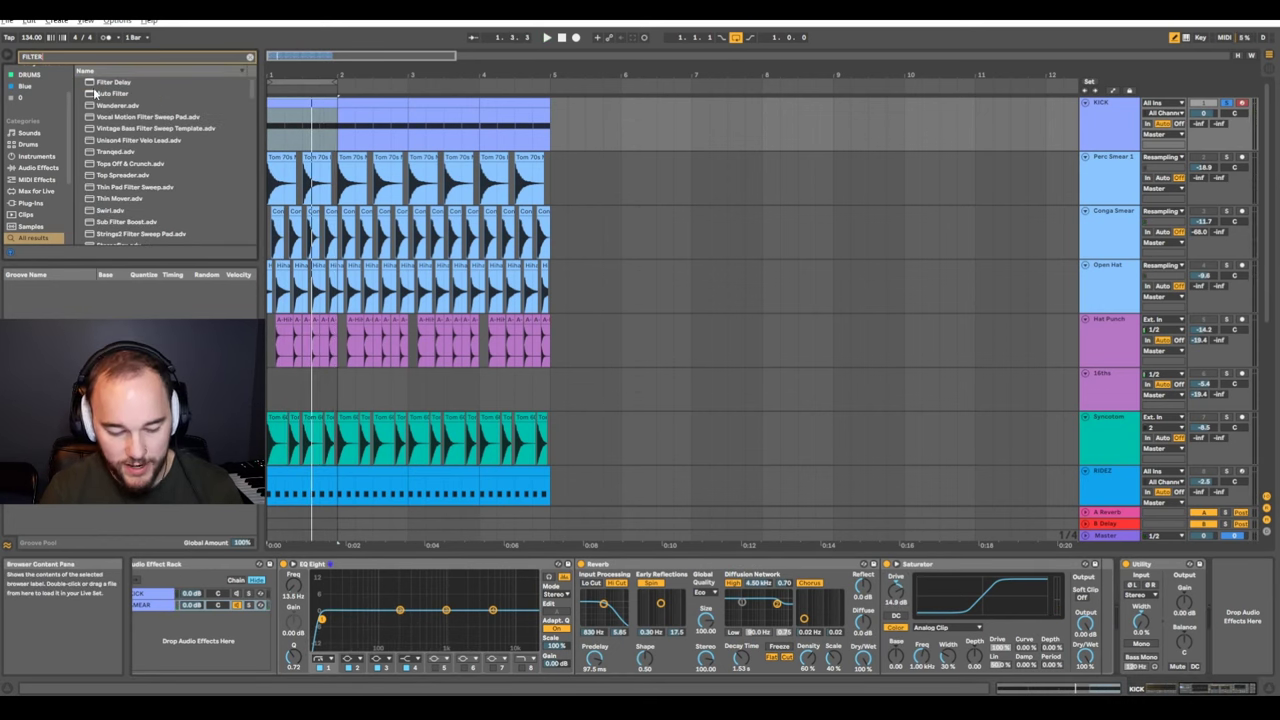
Add an Auto Filter after the Saturator and set its low-pass cutoff to 108 Hz, auditioning the loop
{"action": "mouse_move", "coordinate": [685, 258]}
{"action": "left_mouse_down"}
{"action": "mouse_move", "coordinate": [1141, 617]}
{"action": "mouse_move", "coordinate": [1102, 618]}
{"action": "left_mouse_up"}
{"action": "left_click_drag", "start_coordinate": [1203, 596], "coordinate": [1203, 646]}
{"action": "key", "text": "space"}
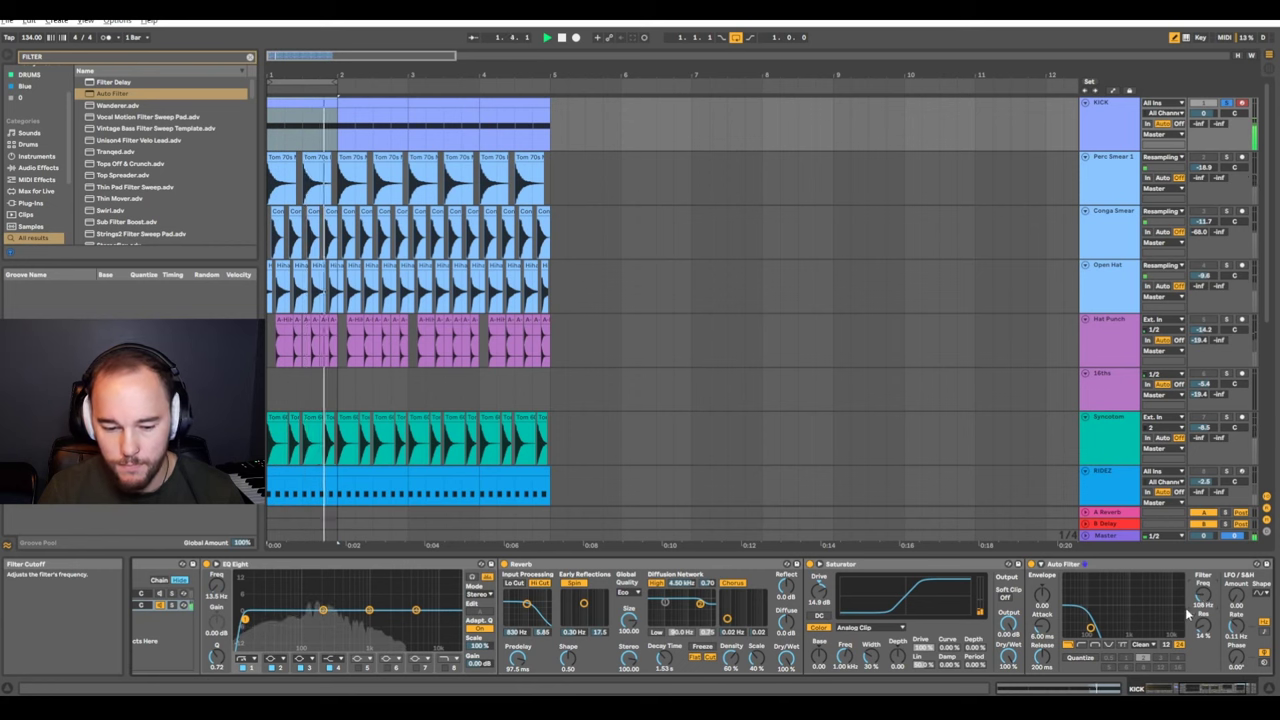
{"action": "scroll", "coordinate": [1097, 607], "scroll_direction": "right", "scroll_amount": 3}
{"action": "scroll", "coordinate": [1097, 607], "scroll_direction": "right", "scroll_amount": 1}
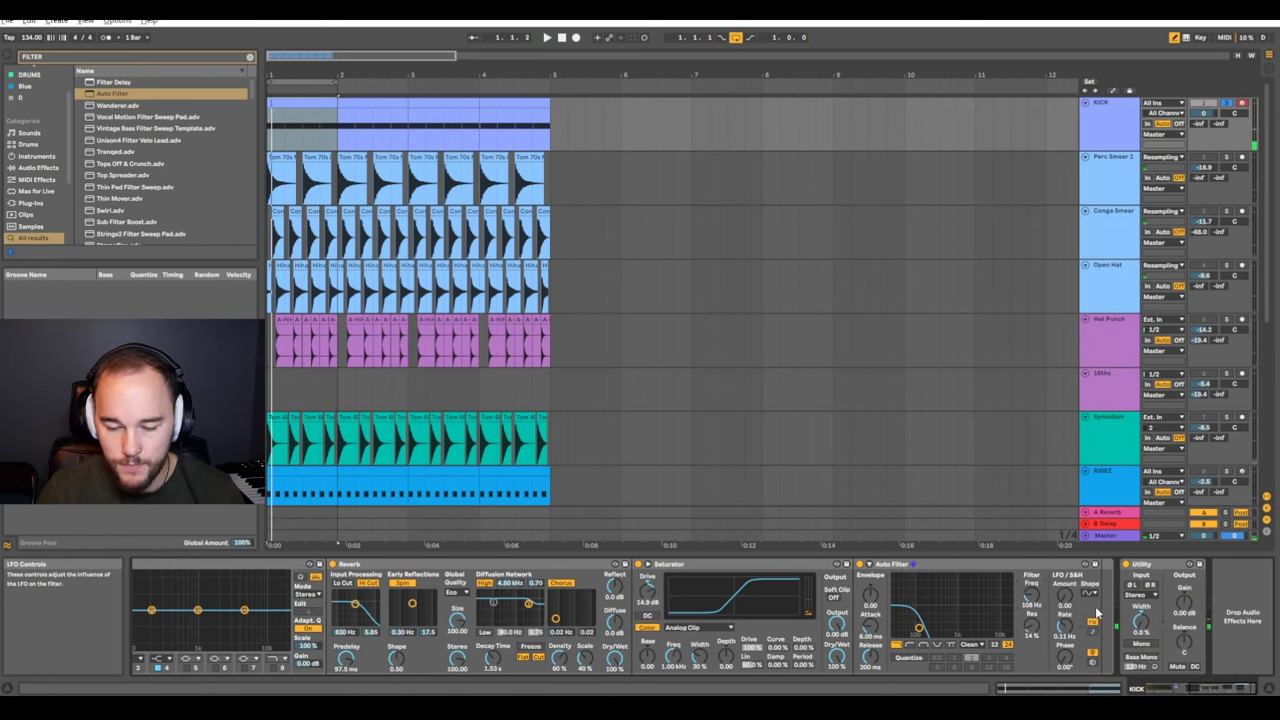
Find the Compressor and add it after the Auto Filter in the SMEAR chain
{"action": "key", "text": "ctrl+f"}
{"action": "type", "text": "comp"}
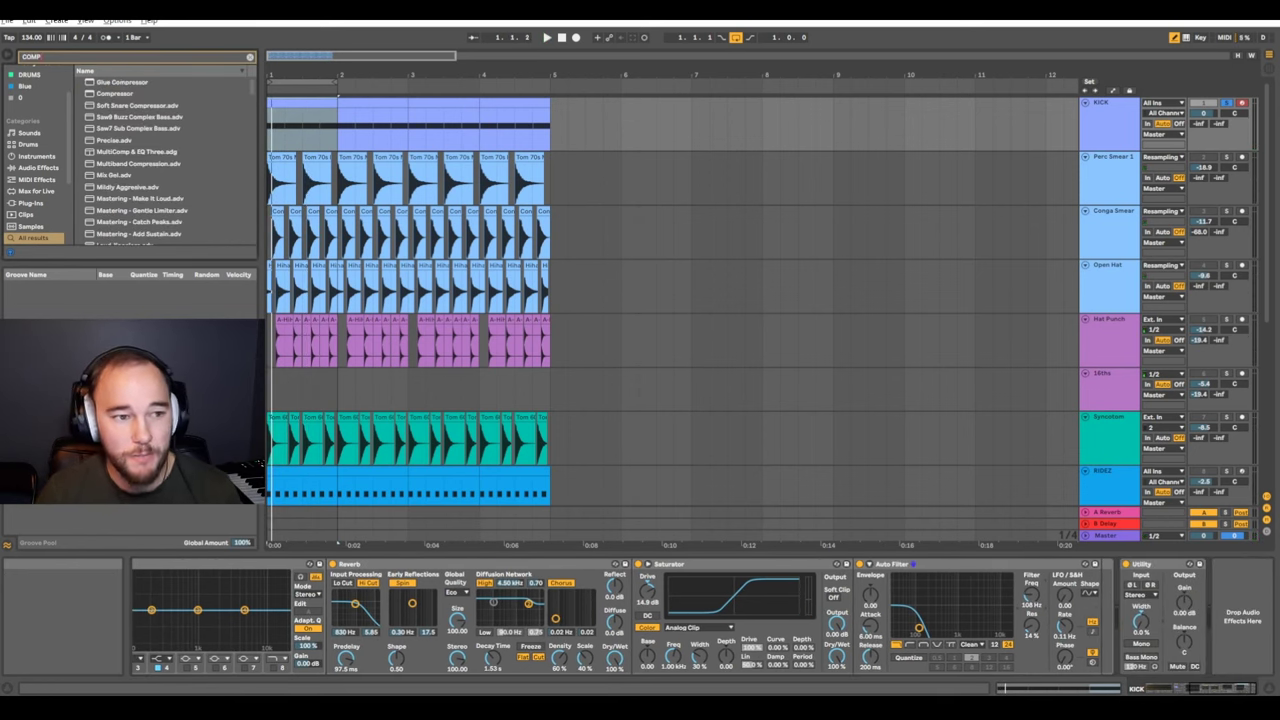
{"action": "left_click_drag", "start_coordinate": [125, 94], "coordinate": [1050, 627]}
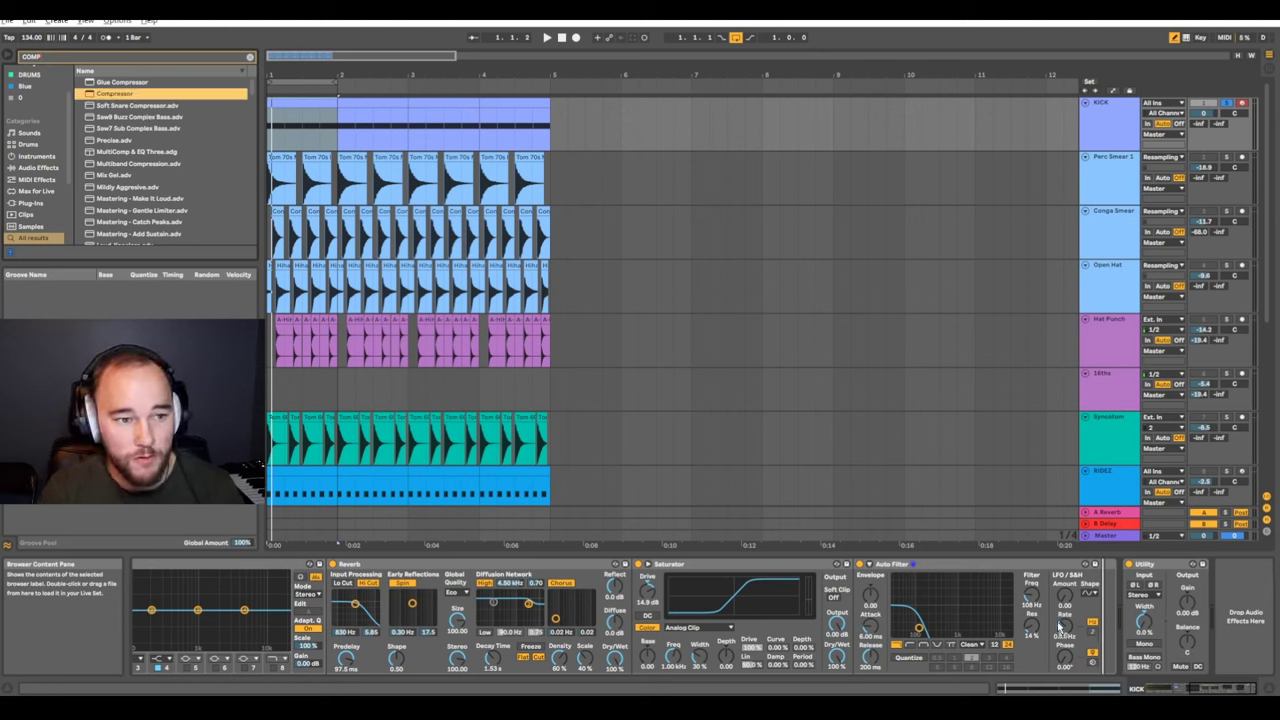
{"action": "key", "text": "Return"}
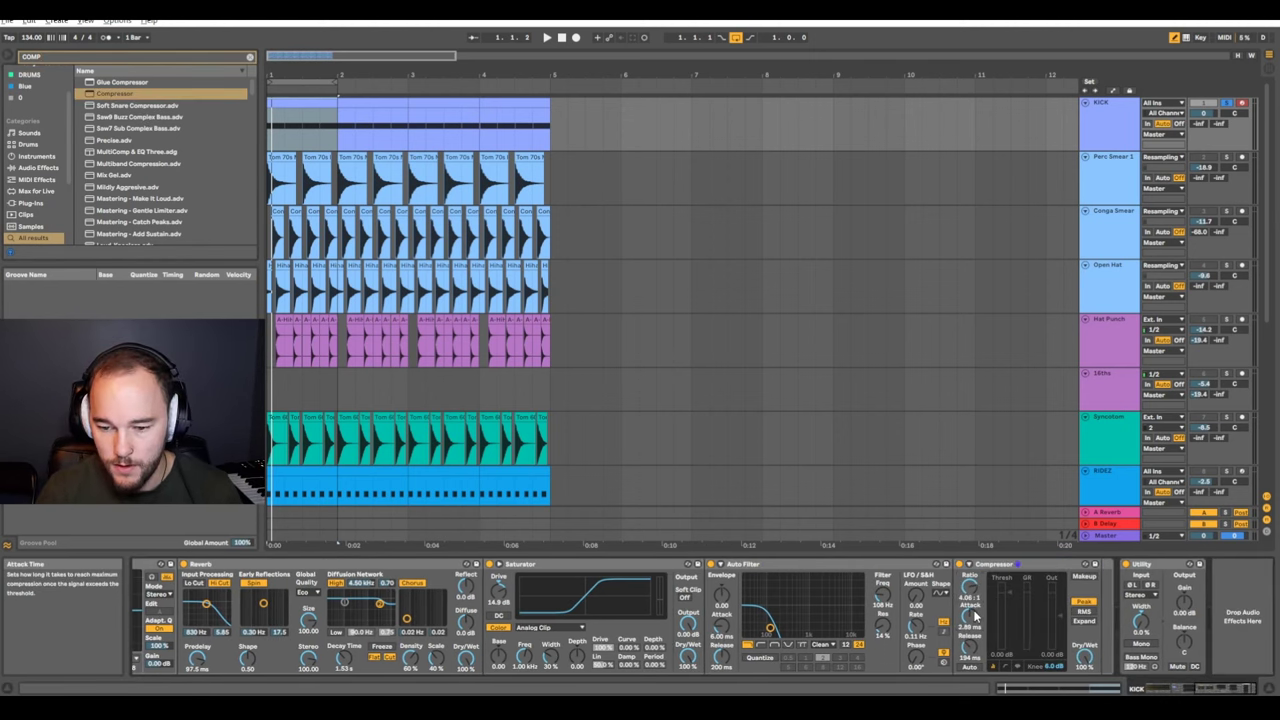
Set the Compressor to -34.2 dB threshold, 1.16 ms attack, 73.9 ms release and 15.5 dB output gain during playback
{"action": "key", "text": "space"}
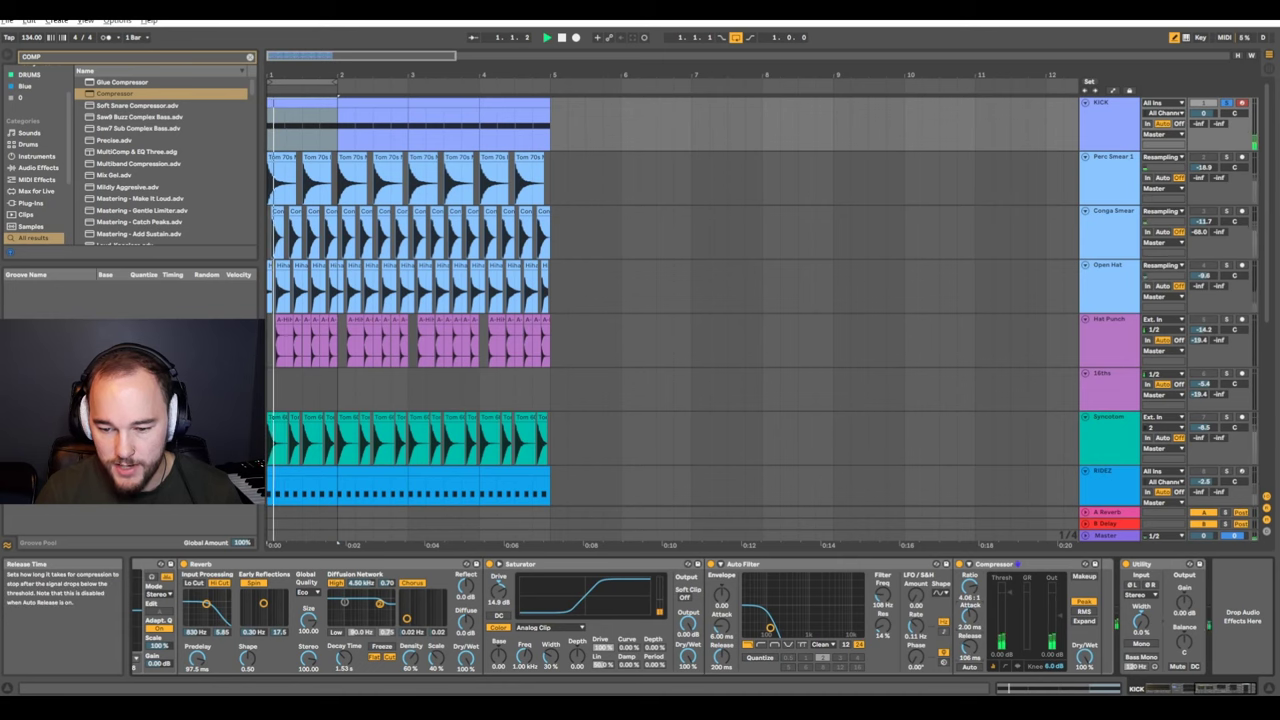
{"action": "left_click_drag", "start_coordinate": [1009, 599], "coordinate": [1009, 614]}
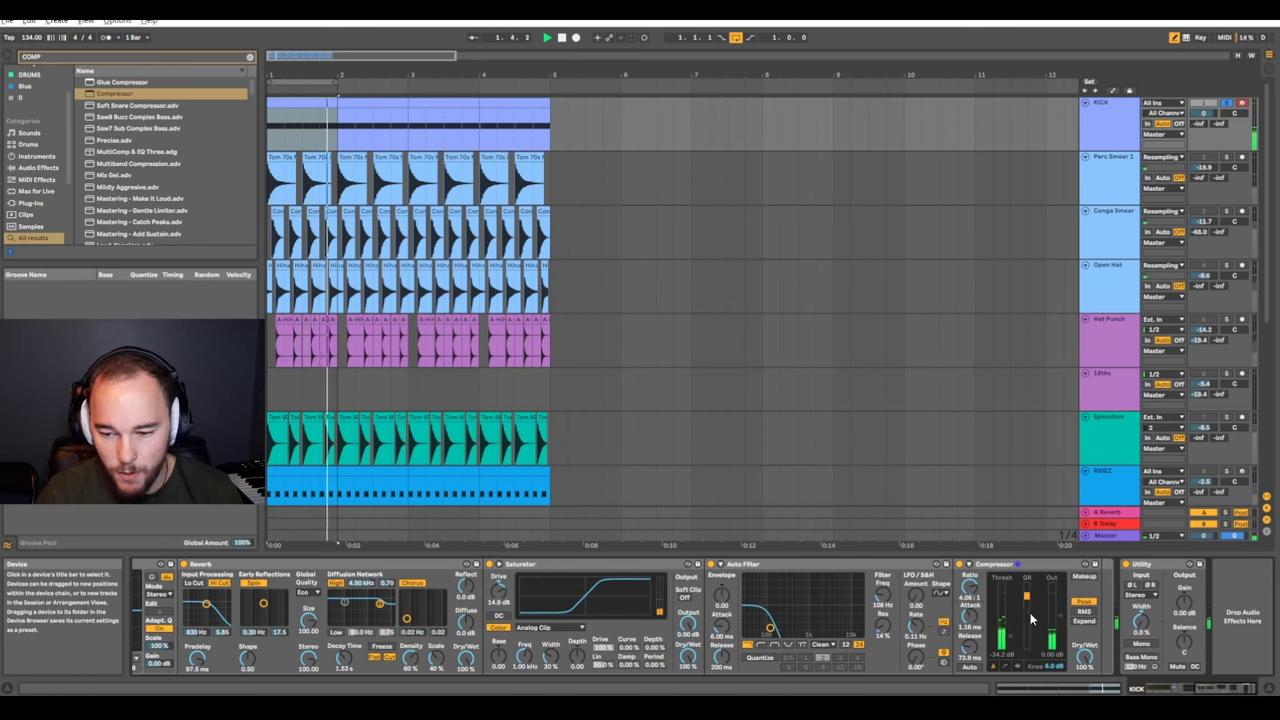
{"action": "key", "text": "space"}
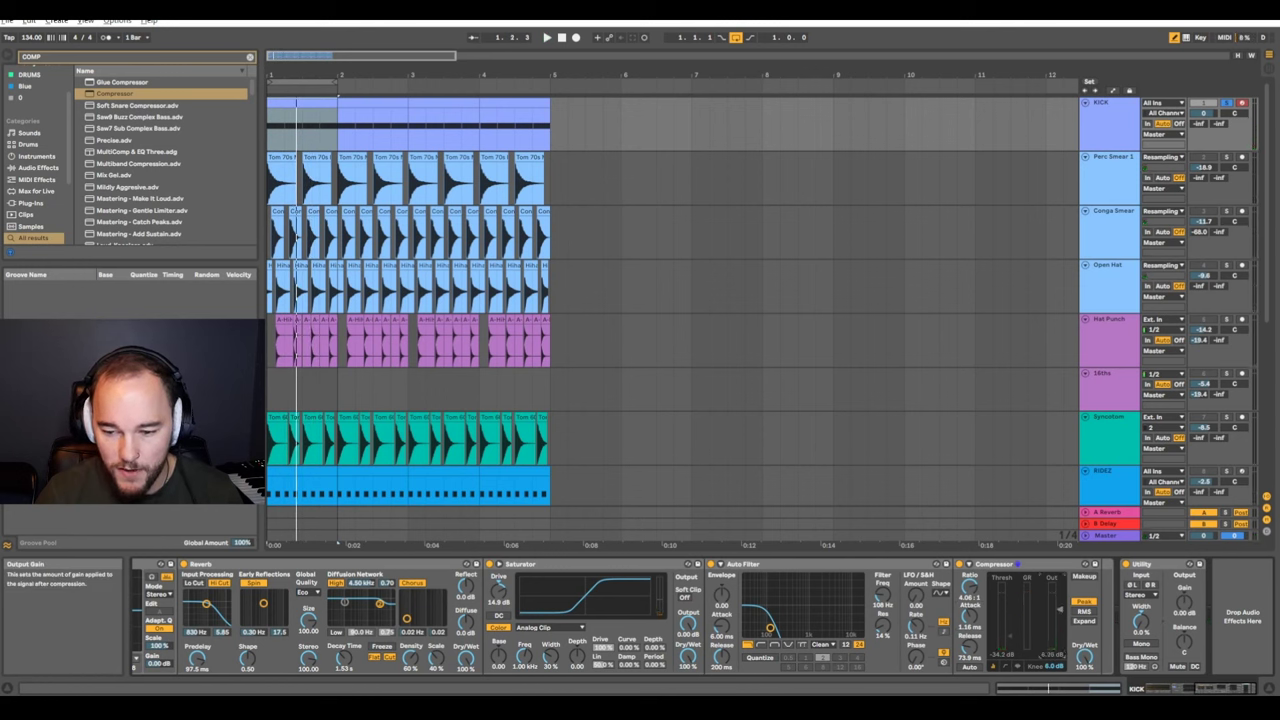
{"action": "key", "text": "space"}
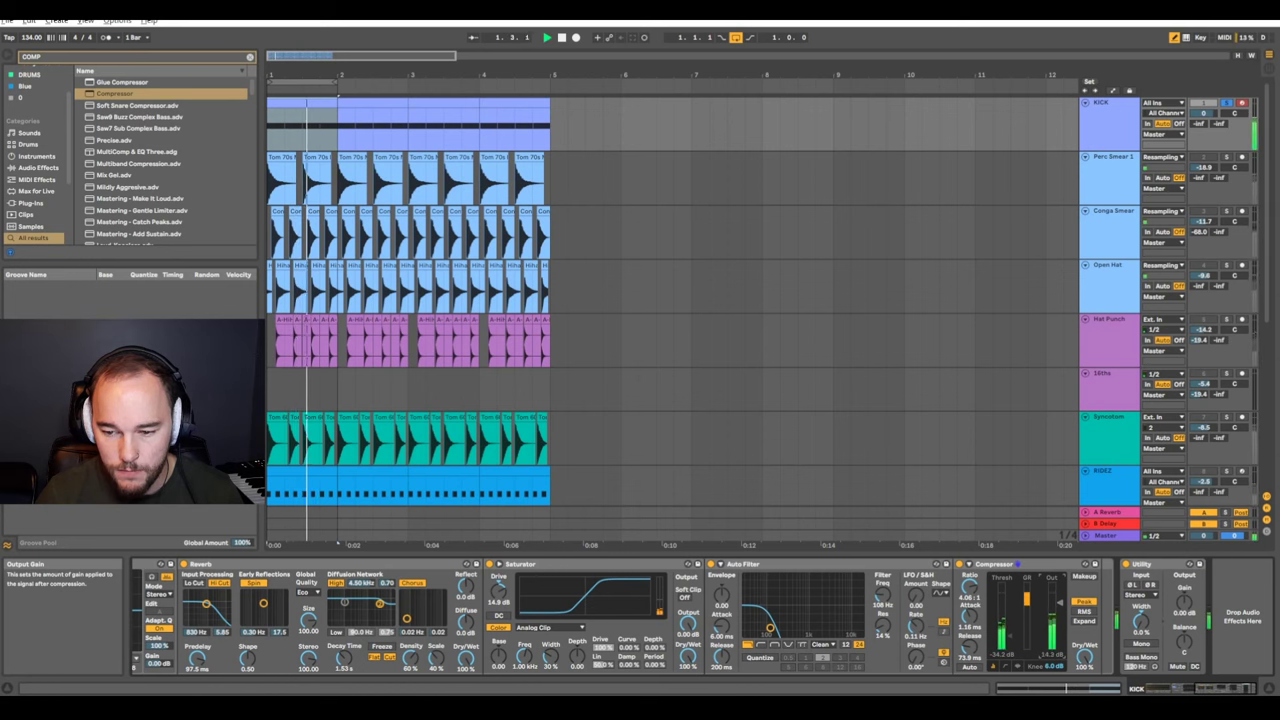
Activate the KICK chain in the Audio Effect Rack, play it together with SMEAR, and return to the SMEAR devices
{"action": "left_click_drag", "start_coordinate": [1219, 689], "coordinate": [1189, 692]}
{"action": "key", "text": "space"}
{"action": "left_click", "coordinate": [406, 594]}
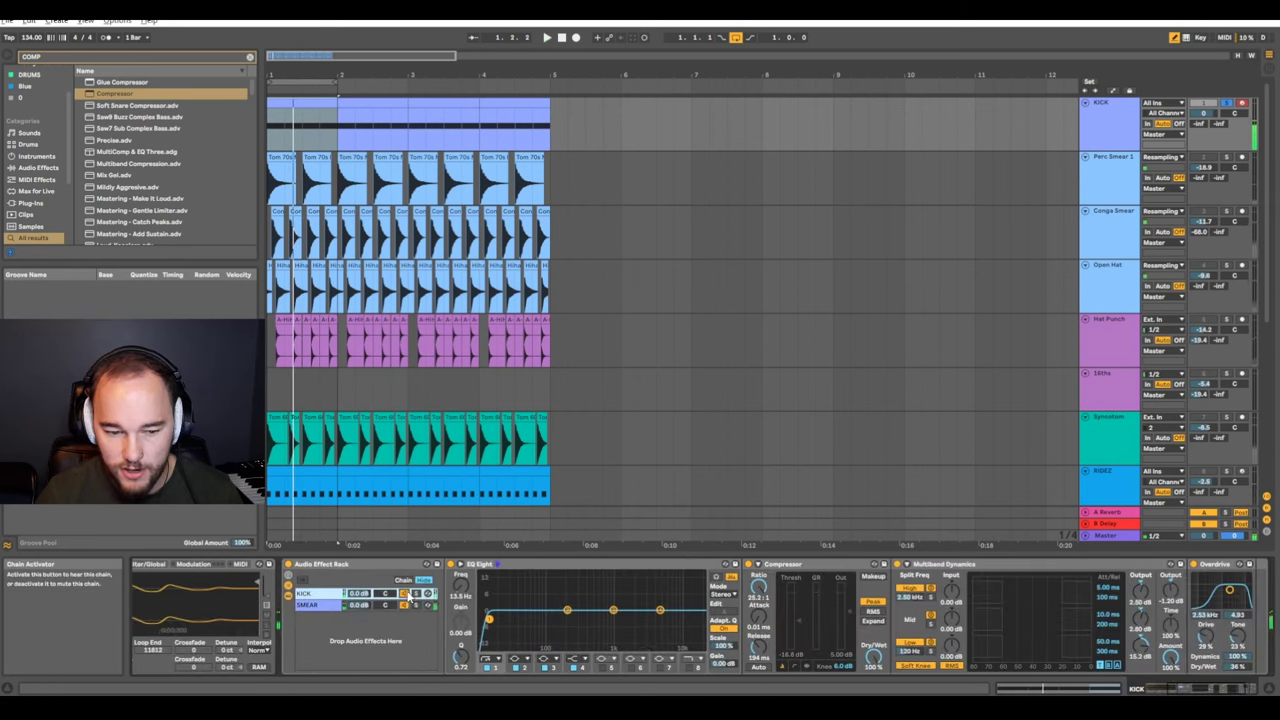
{"action": "key", "text": "space"}
{"action": "left_click_drag", "start_coordinate": [1202, 689], "coordinate": [1232, 690]}
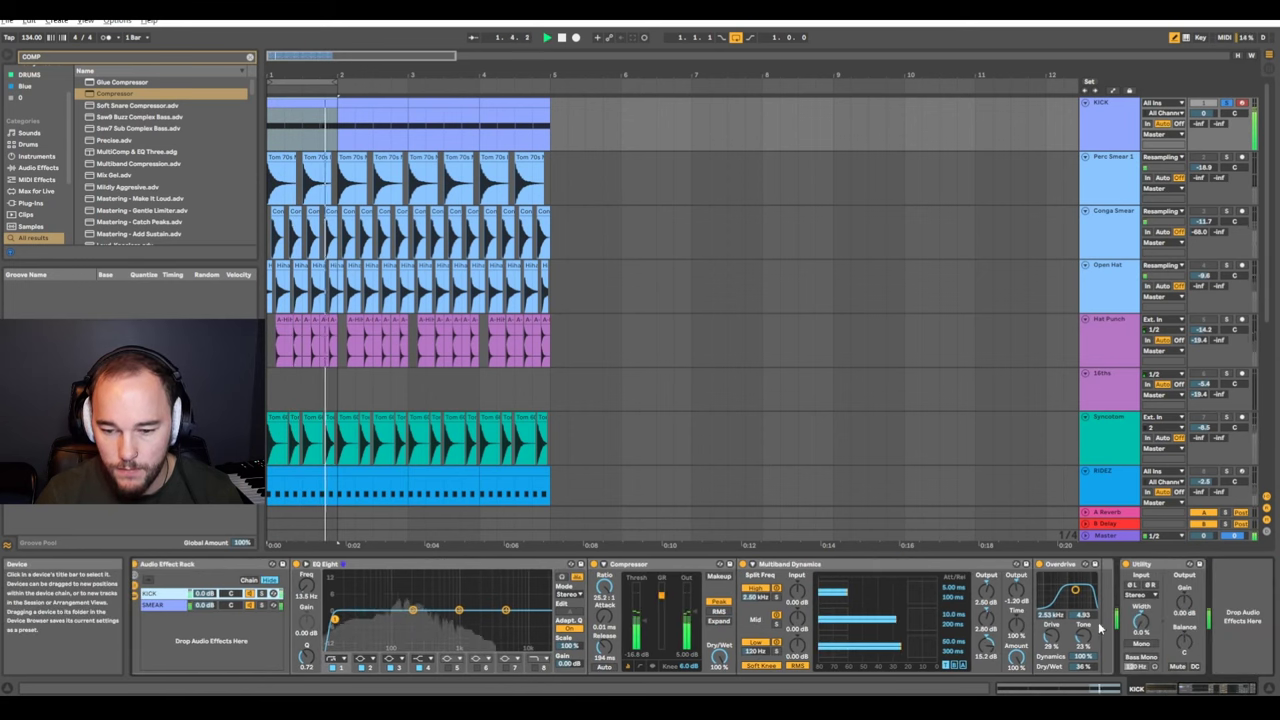
{"action": "left_click", "coordinate": [168, 605]}
{"action": "left_click_drag", "start_coordinate": [1202, 689], "coordinate": [1235, 689]}
{"action": "key", "text": "space"}
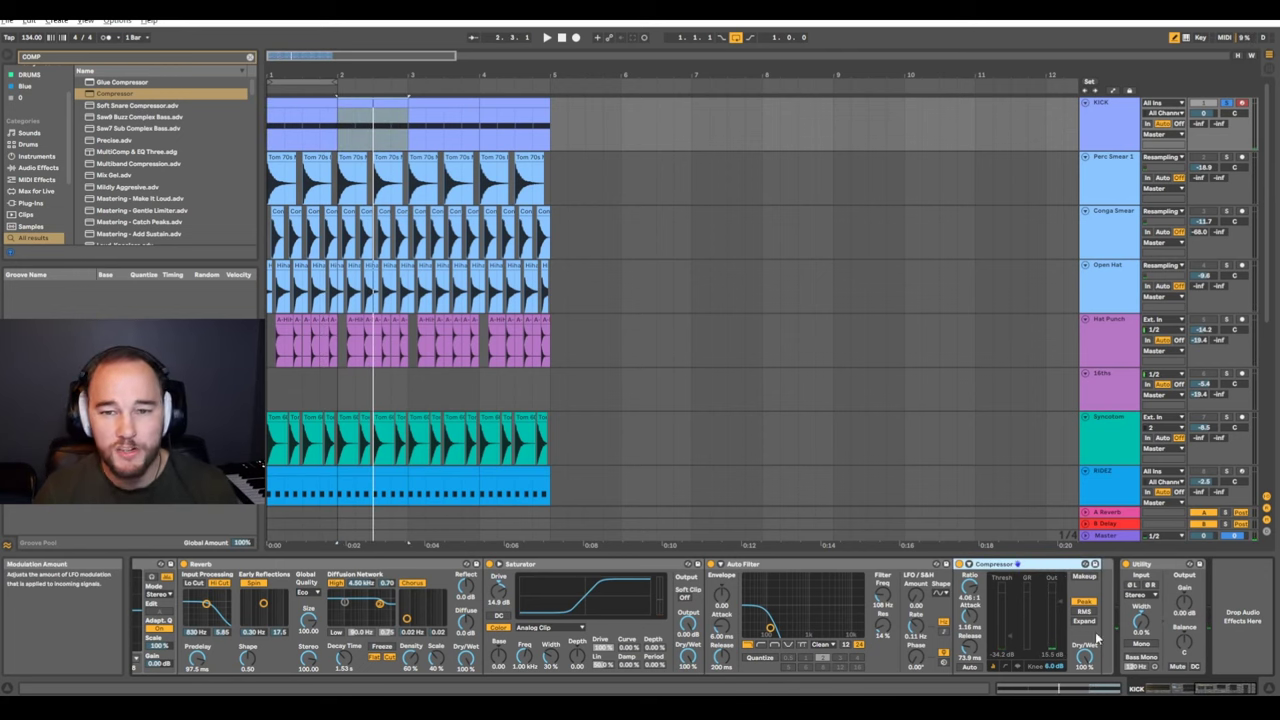
Raise the SMEAR chain's Saturator drive to 16.6 dB while the kick plays
{"action": "left_click_drag", "start_coordinate": [770, 630], "coordinate": [783, 628]}
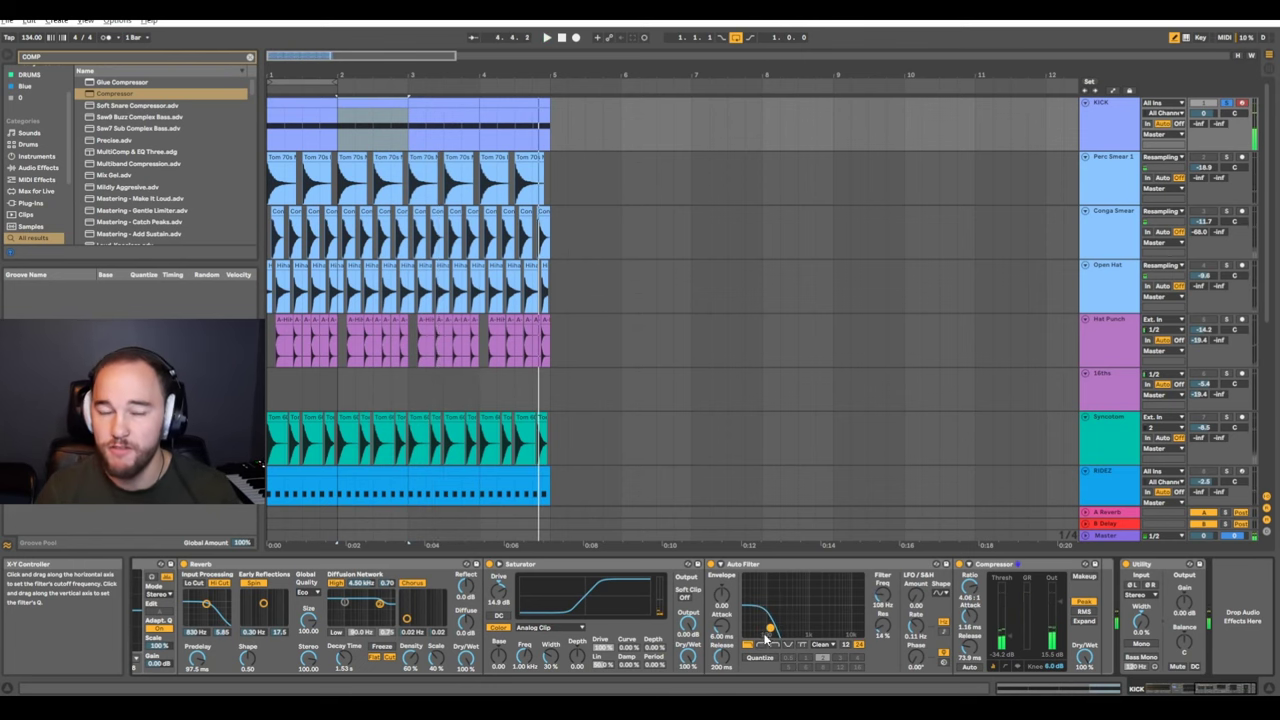
{"action": "scroll", "coordinate": [700, 620], "scroll_direction": "left", "scroll_amount": 5}
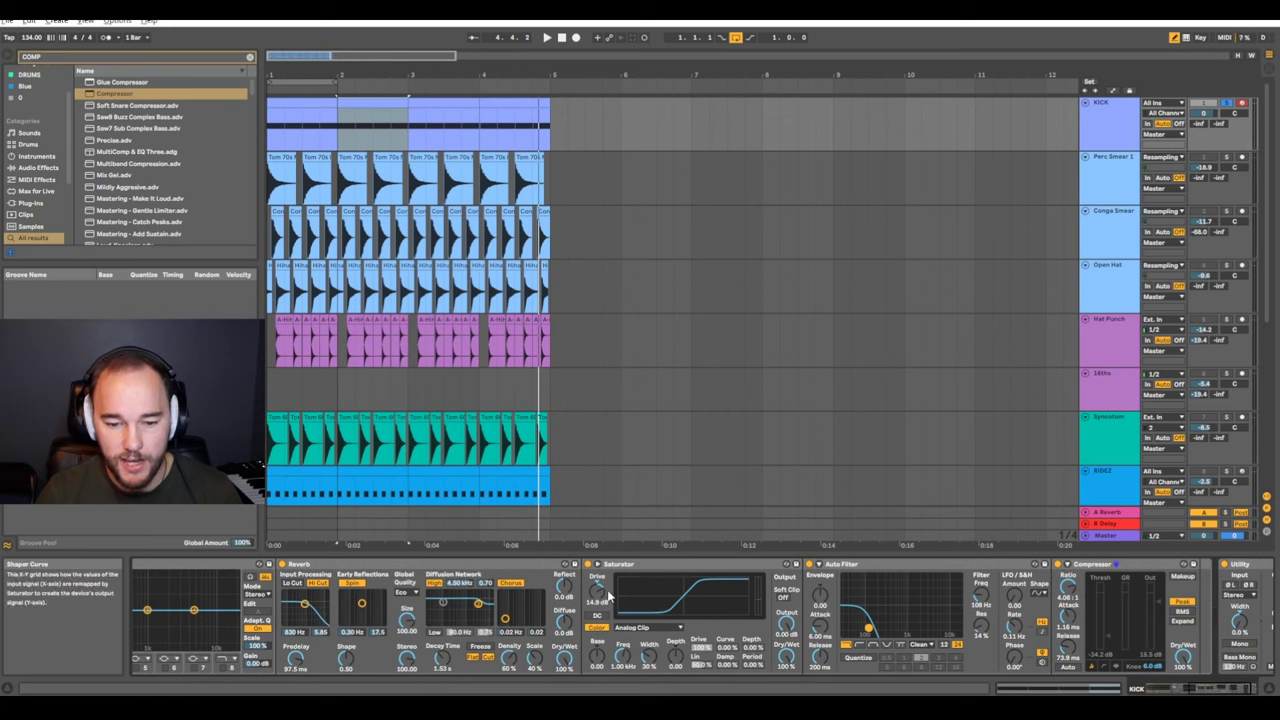
{"action": "key", "text": "space"}
{"action": "mouse_move", "coordinate": [597, 591]}
{"action": "left_mouse_down"}
{"action": "mouse_move", "coordinate": [597, 545]}
{"action": "mouse_move", "coordinate": [597, 588]}
{"action": "left_mouse_up"}
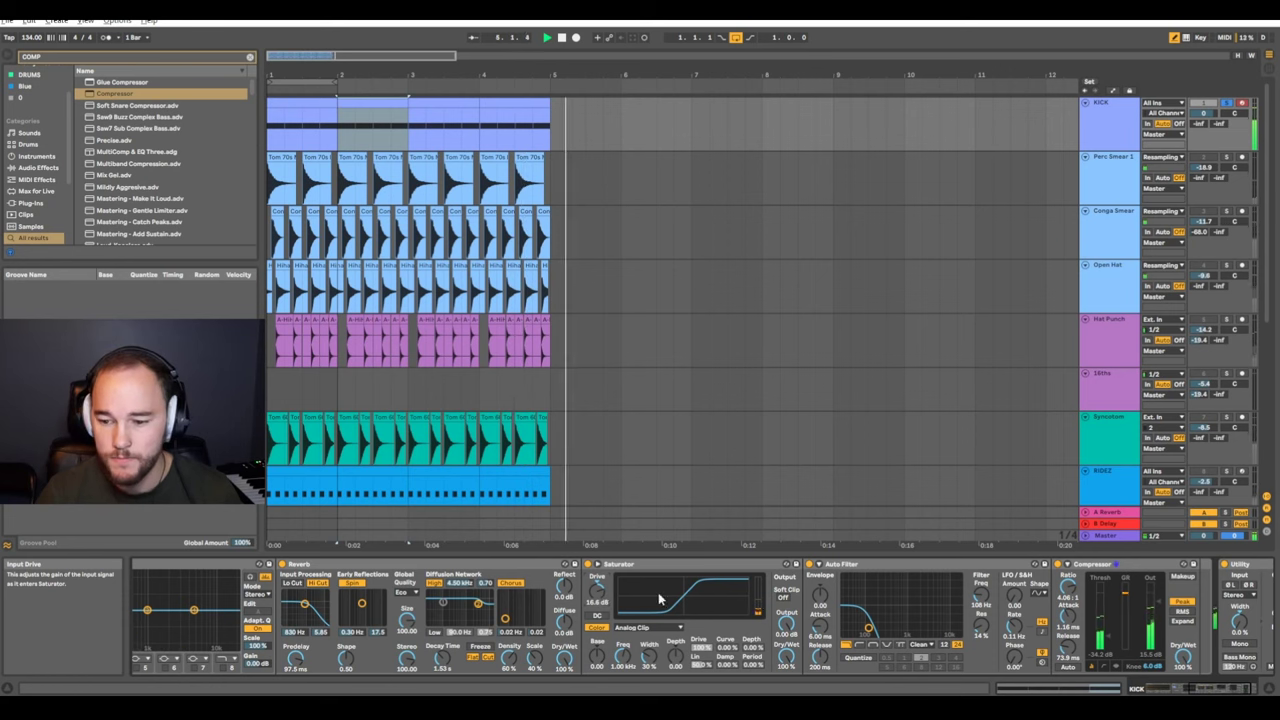
{"action": "key", "text": "space"}
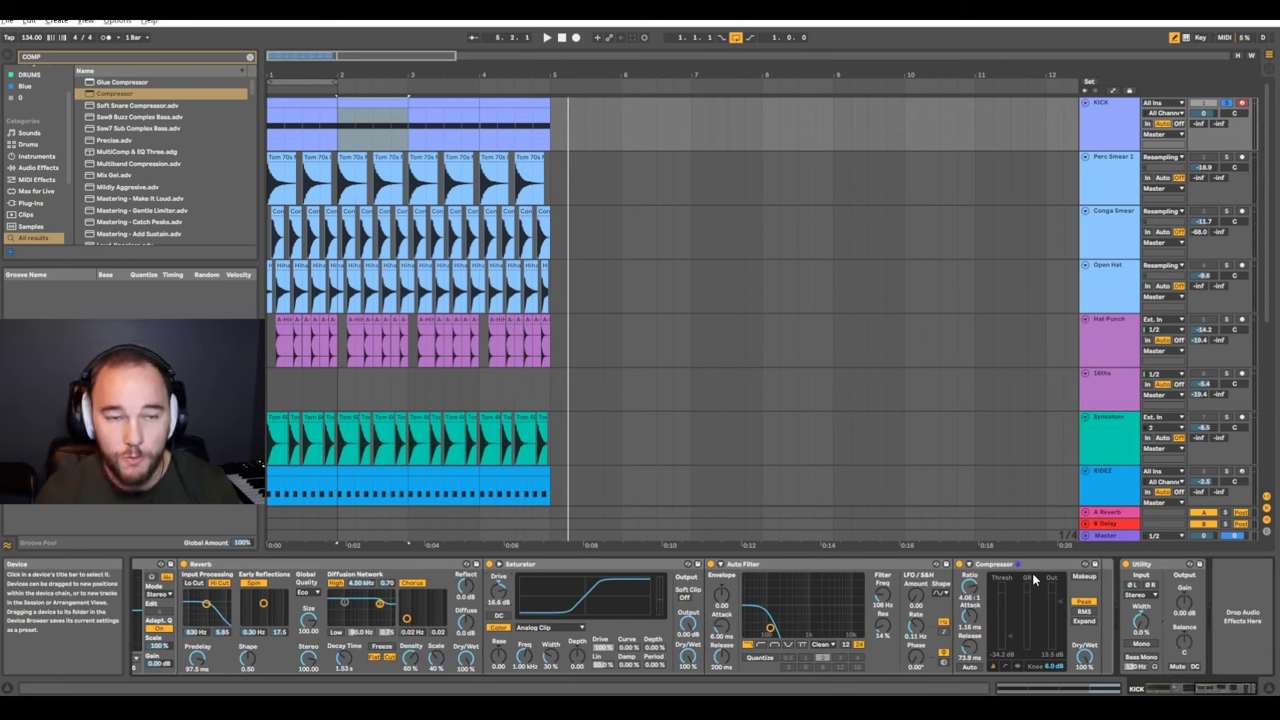
Add an EQ Eight after the Compressor and a Drum Buss after it in the SMEAR chain
{"action": "key", "text": "ctrl+f"}
{"action": "type", "text": "EQ"}
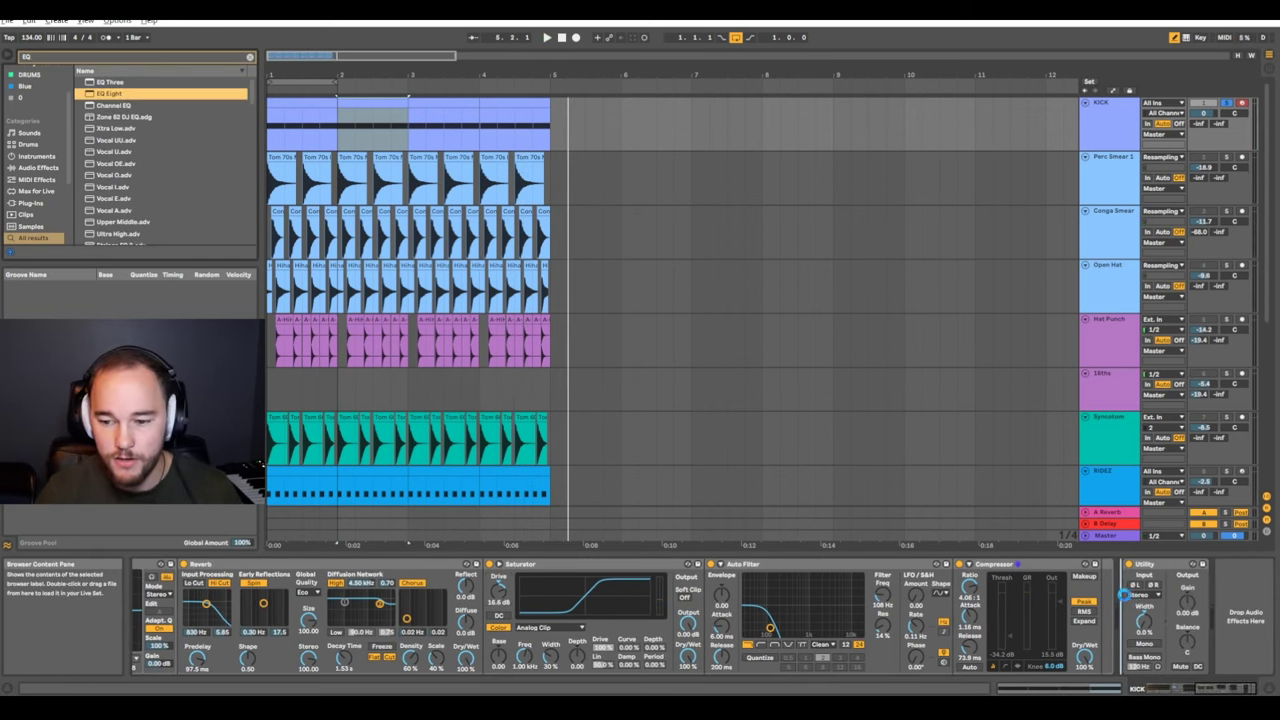
{"action": "key", "text": "Return"}
{"action": "type", "text": "DRUM BU"}
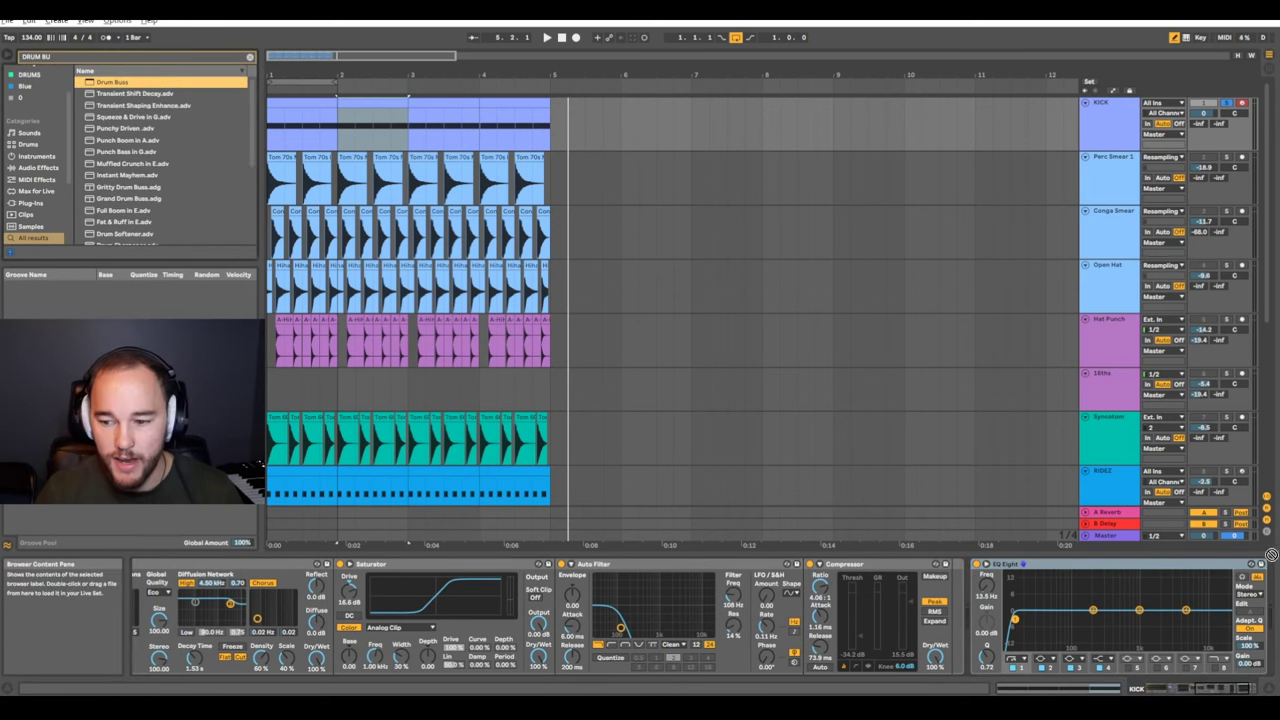
{"action": "left_click_drag", "start_coordinate": [1274, 545], "coordinate": [1223, 601]}
{"action": "key", "text": "Return"}
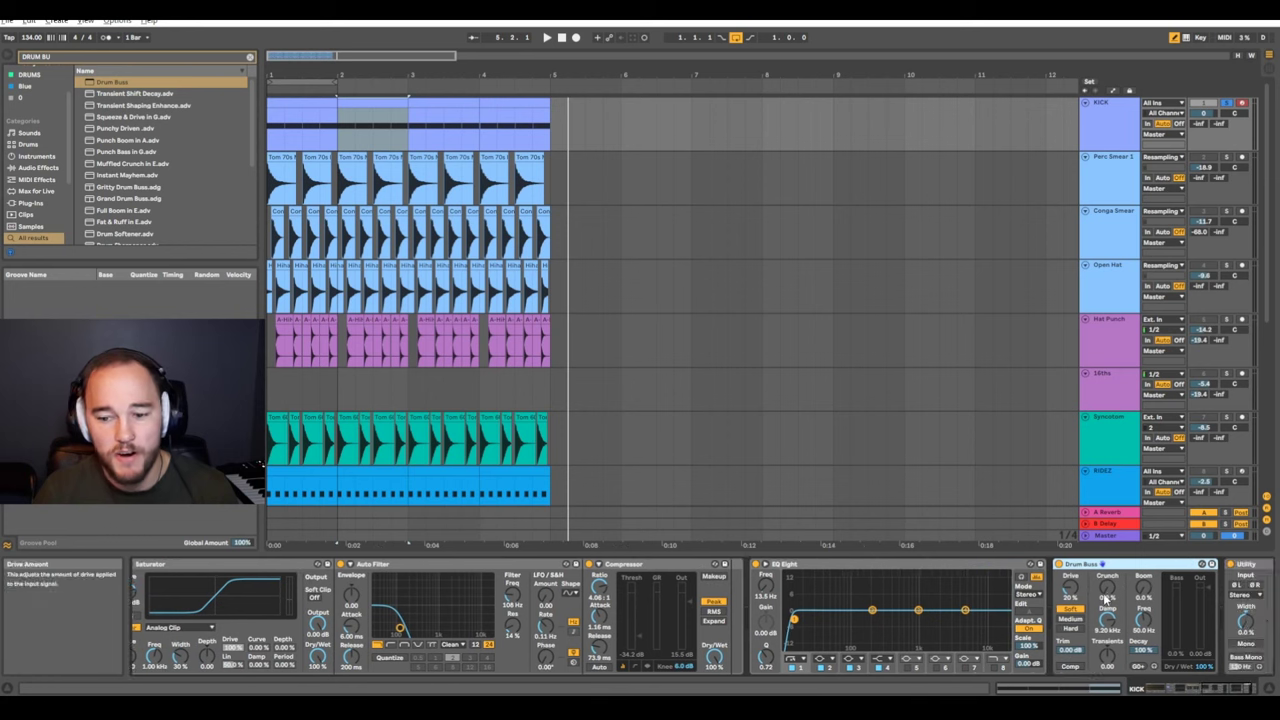
Play the loop and bypass the Drum Buss at the end of the SMEAR chain
{"action": "left_click", "coordinate": [1122, 134]}
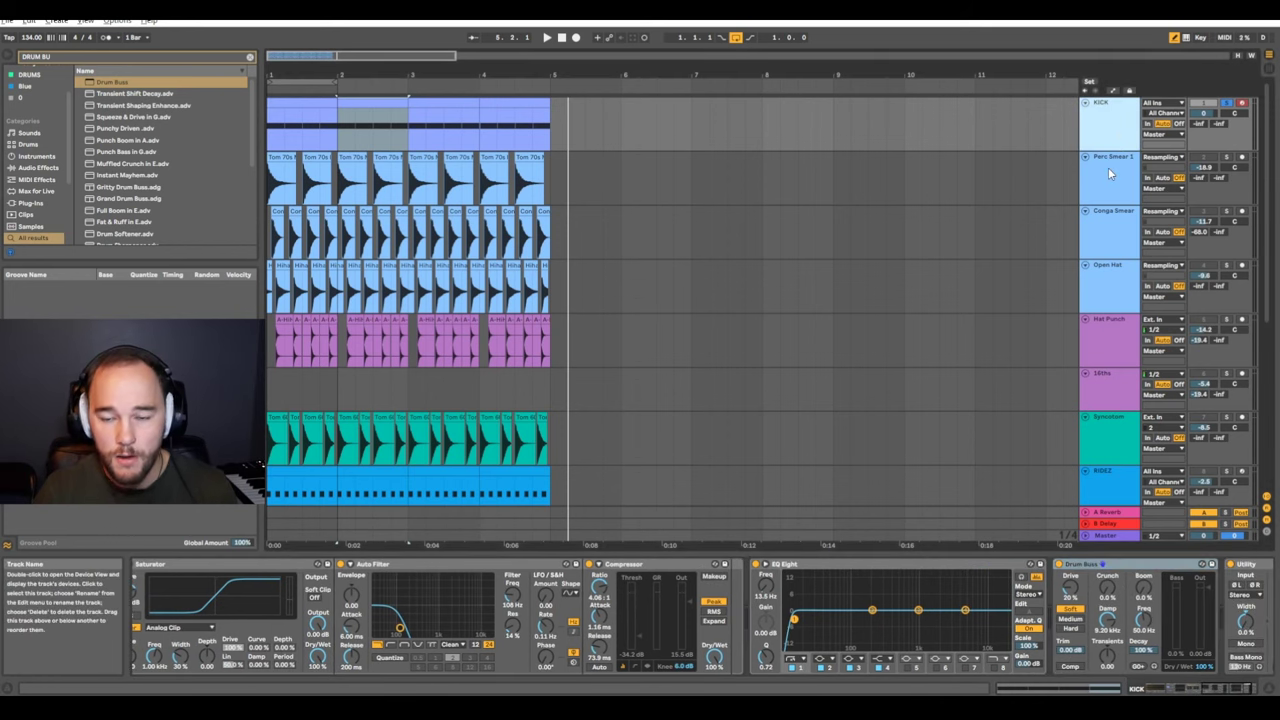
{"action": "left_click_drag", "start_coordinate": [1212, 690], "coordinate": [1127, 686]}
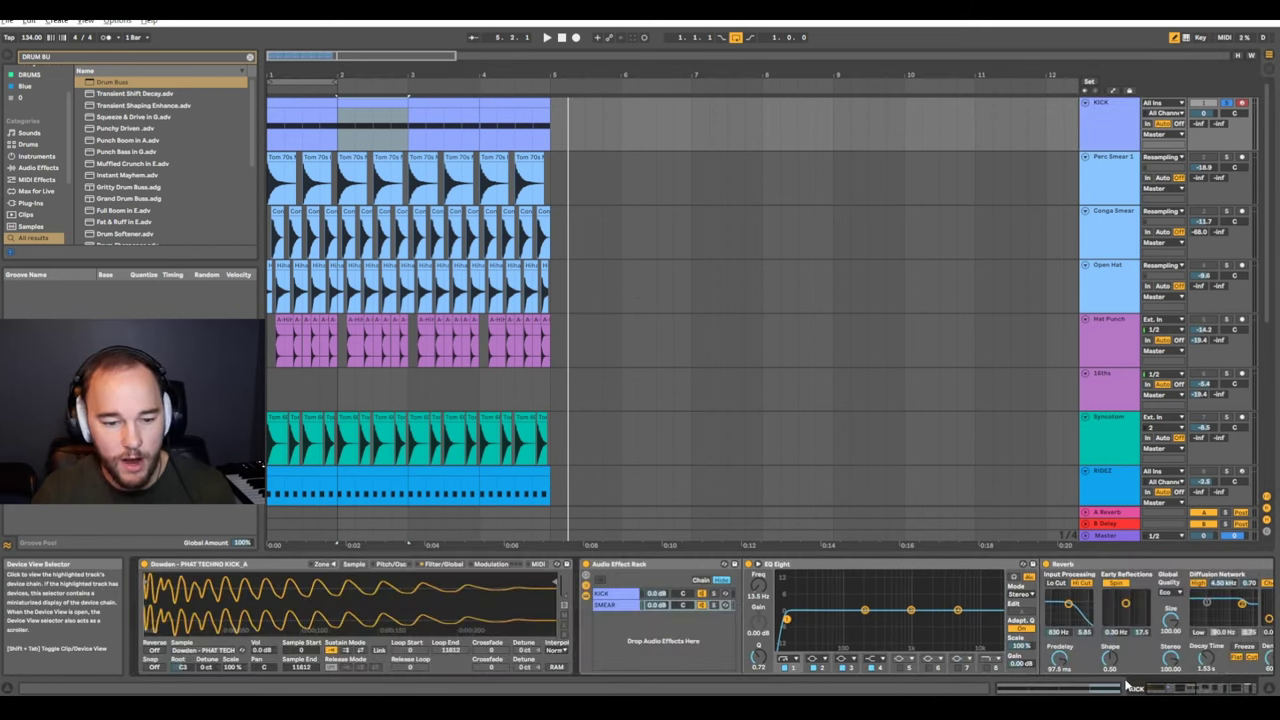
{"action": "left_click", "coordinate": [1137, 684]}
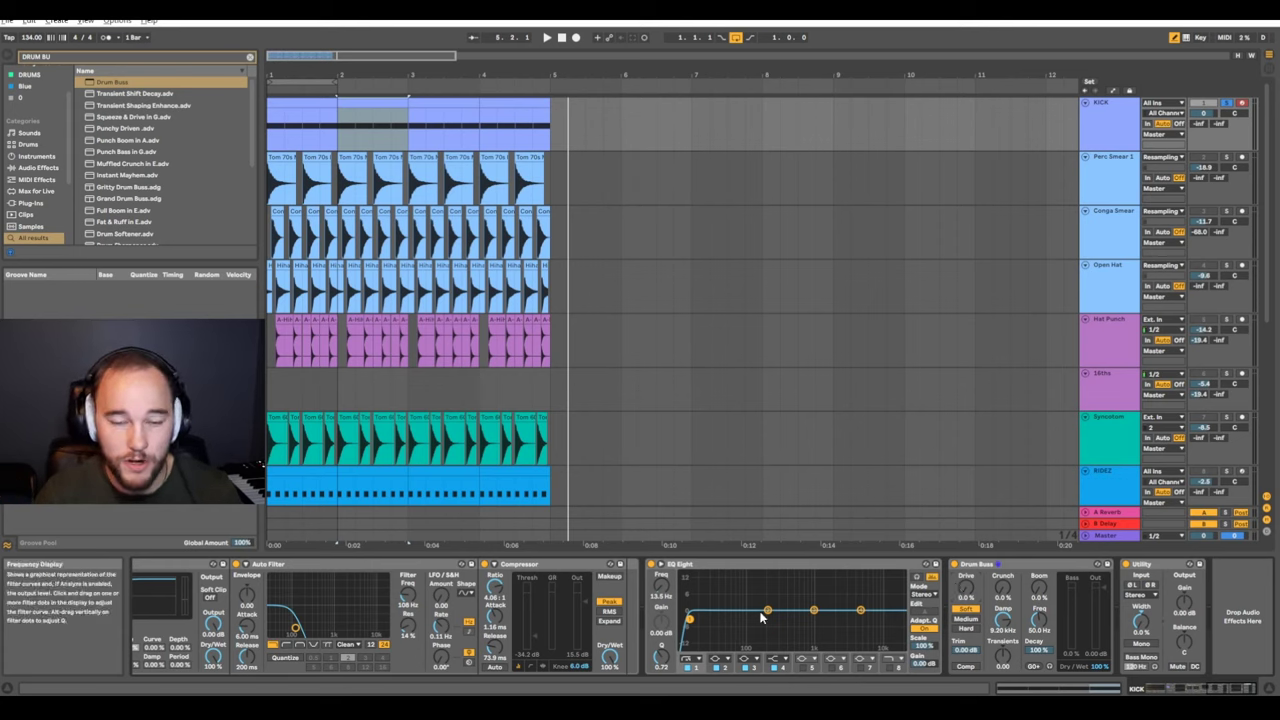
{"action": "key", "text": "space"}
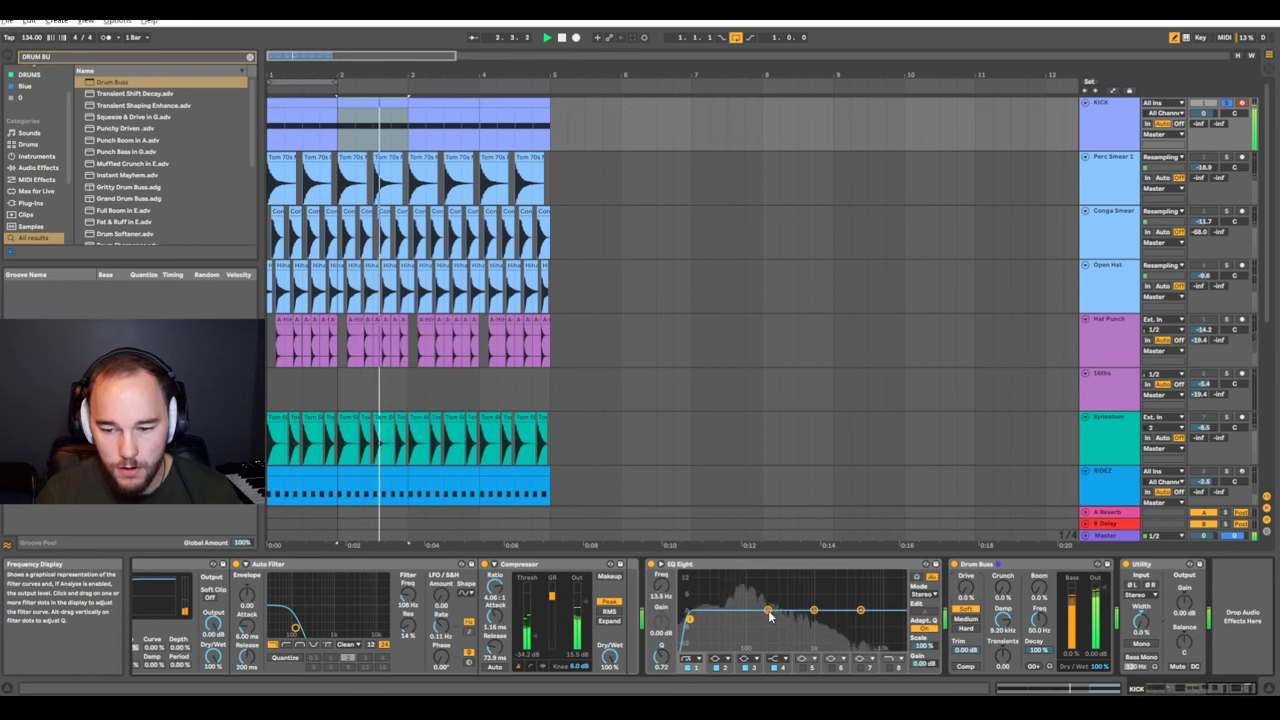
{"action": "left_click", "coordinate": [954, 565]}
Undo the trial shift of the new EQ Eight's second band and expand its frequency display
{"action": "left_click_drag", "start_coordinate": [768, 610], "coordinate": [737, 605]}
{"action": "key", "text": "ctrl+z"}
{"action": "left_click", "coordinate": [661, 564]}
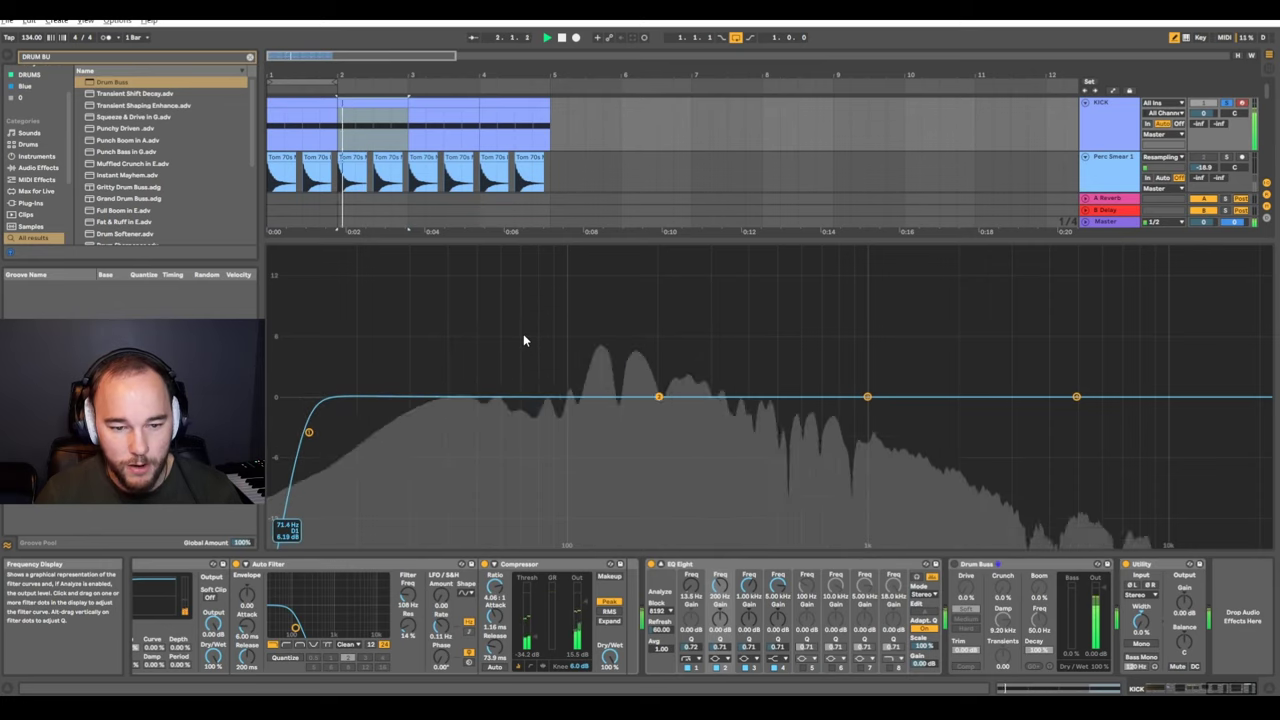
Play the kick loop in short passes and switch the Drum Buss in the SMEAR chain back on
{"action": "key", "text": "space"}
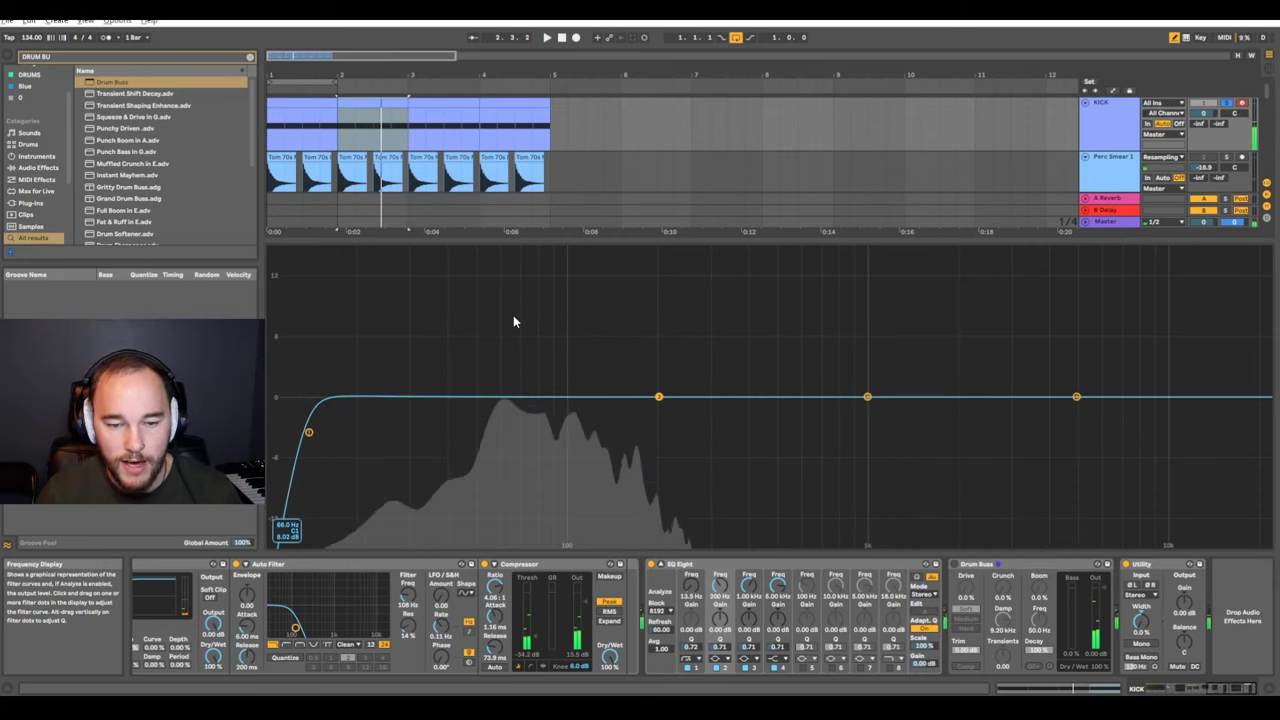
{"action": "key", "text": "space"}
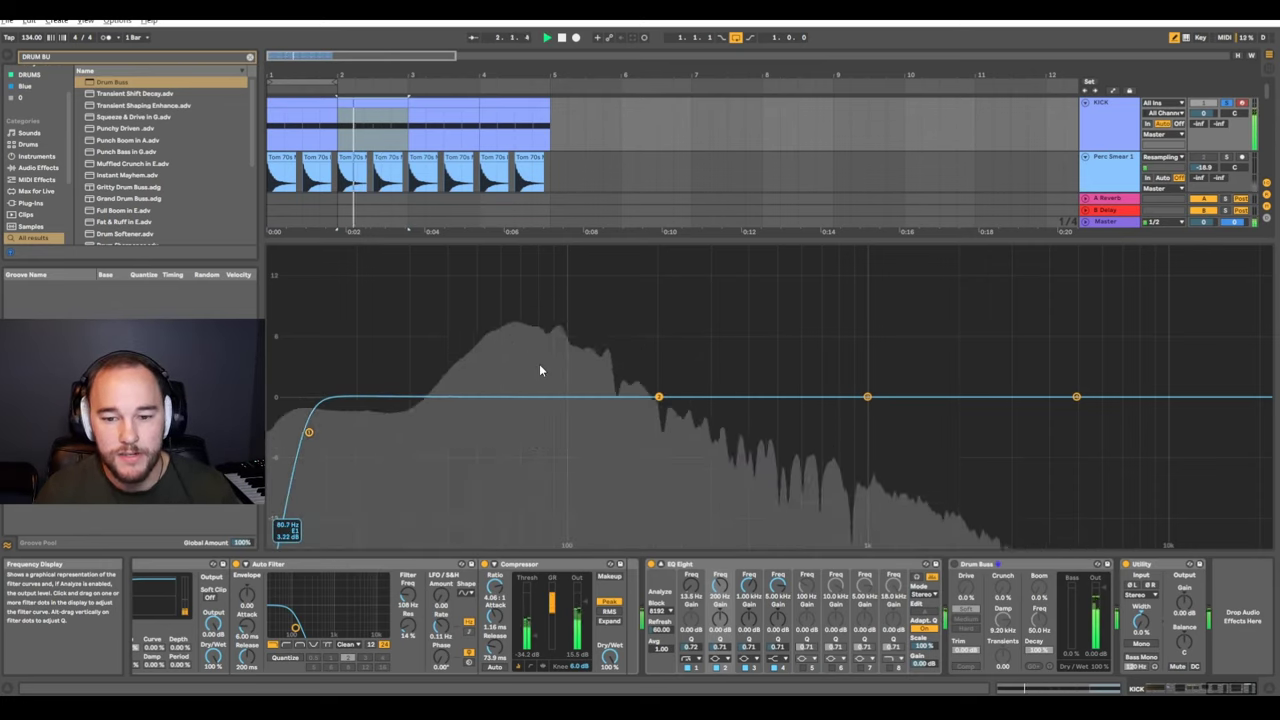
{"action": "key", "text": "space"}
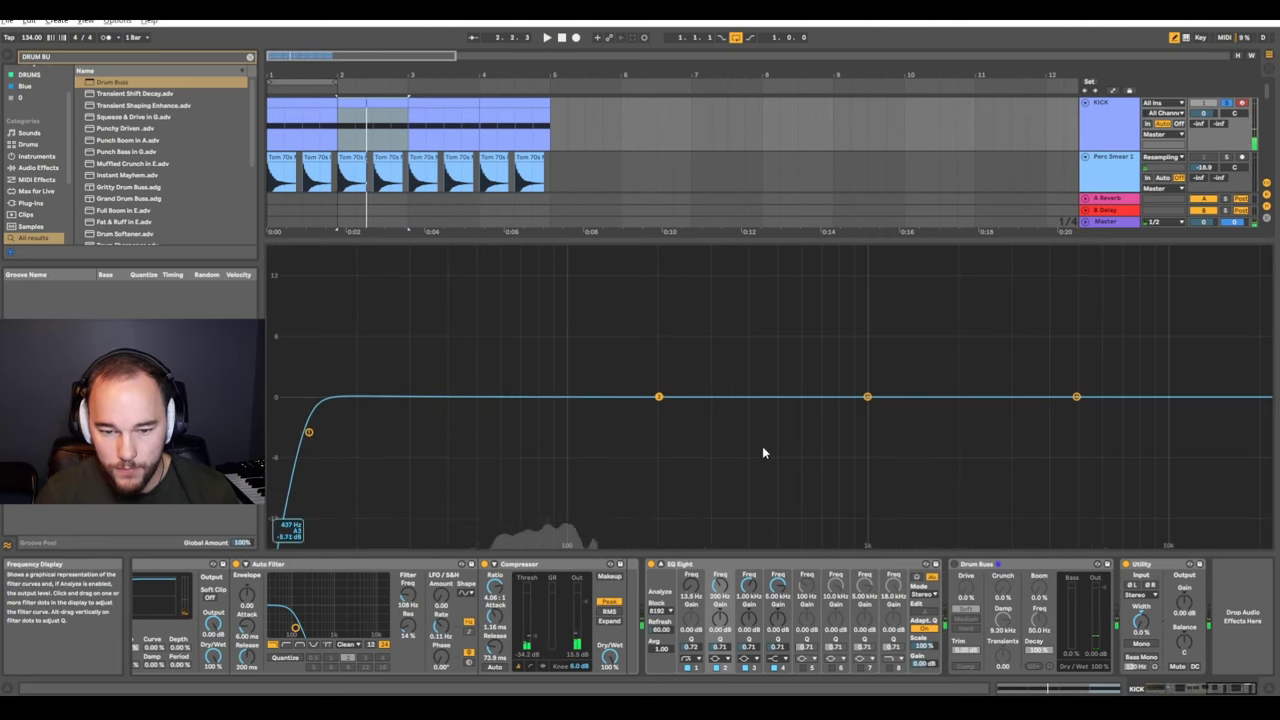
{"action": "key", "text": "space"}
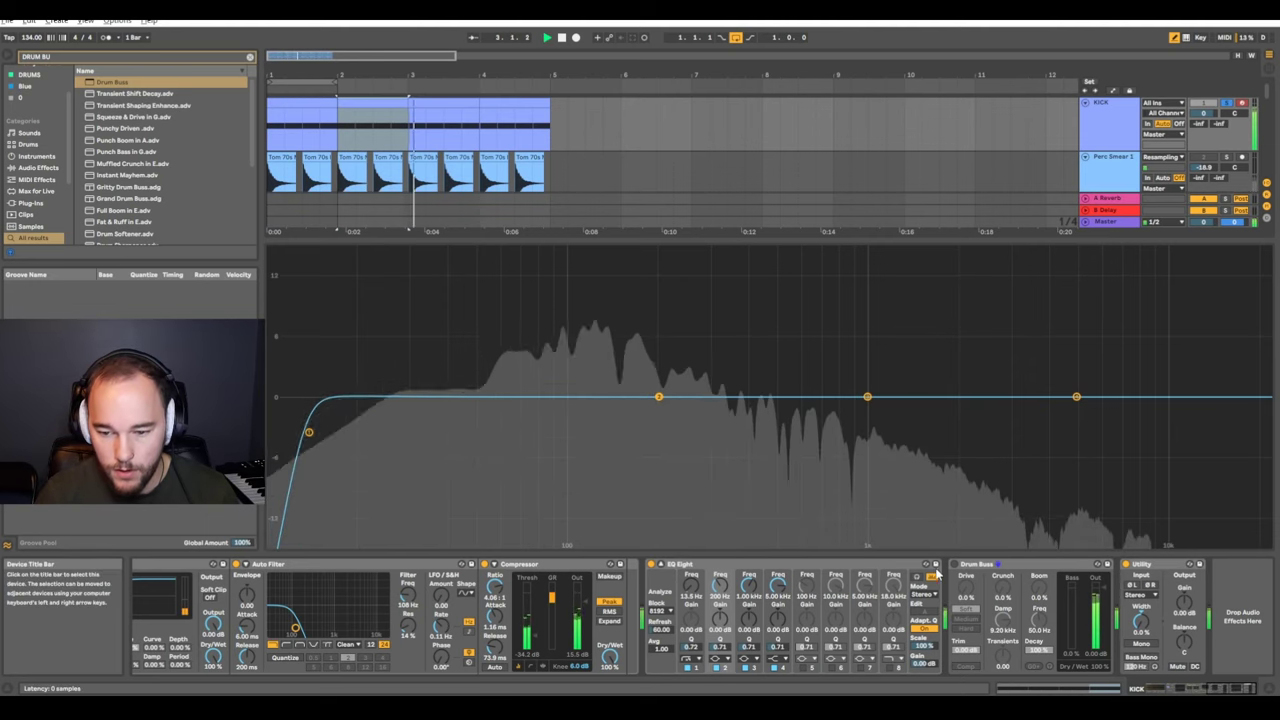
{"action": "left_click", "coordinate": [957, 565]}
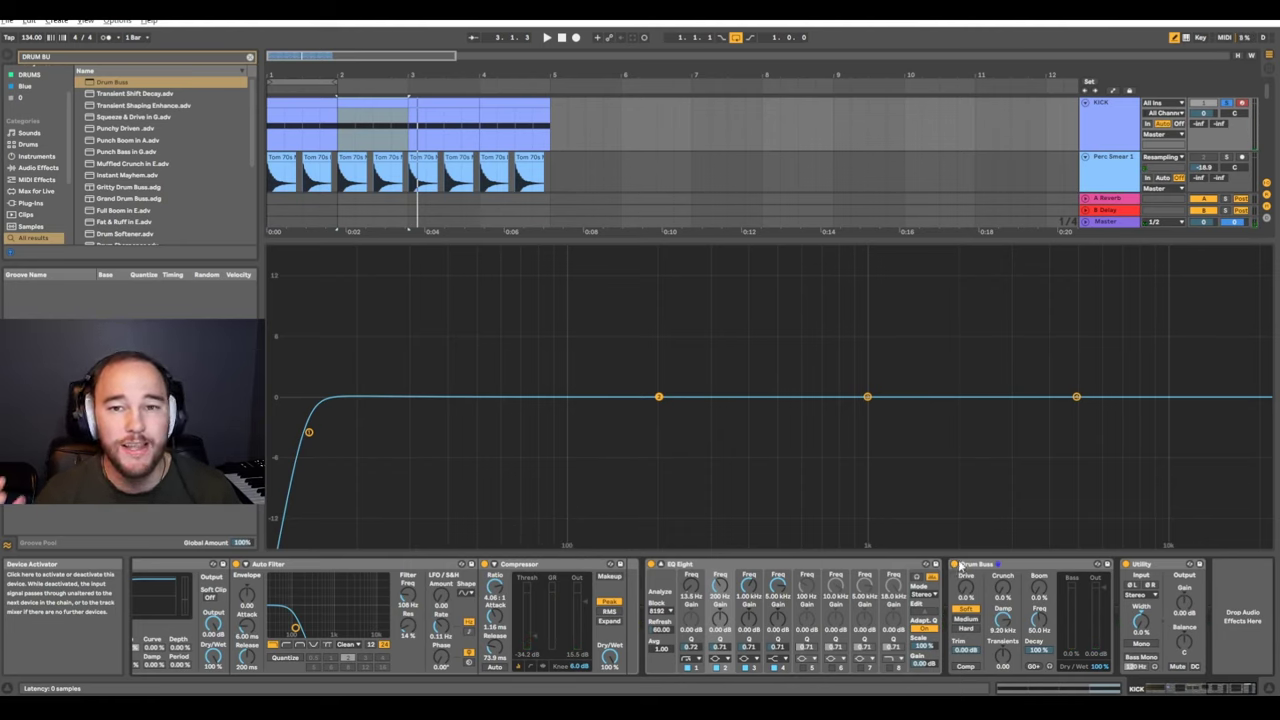
{"action": "left_click", "coordinate": [958, 565]}
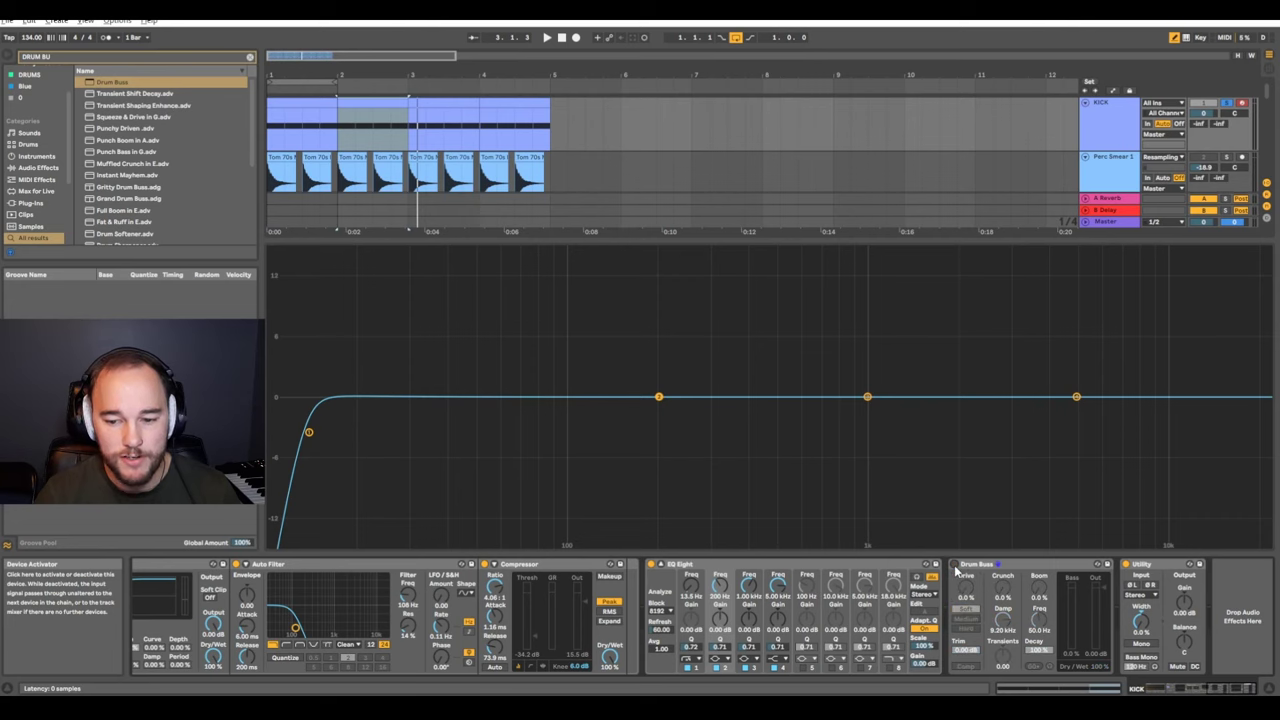
{"action": "key", "text": "space"}
{"action": "left_click", "coordinate": [955, 565]}
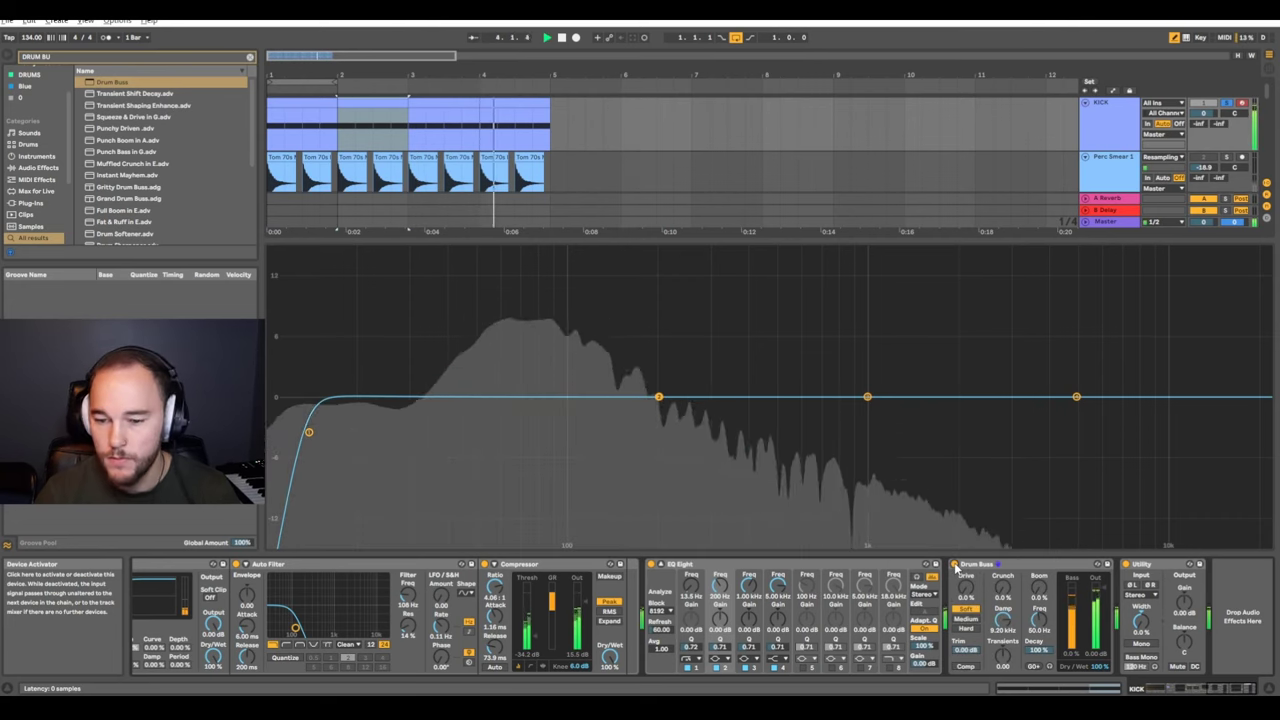
{"action": "key", "text": "space"}
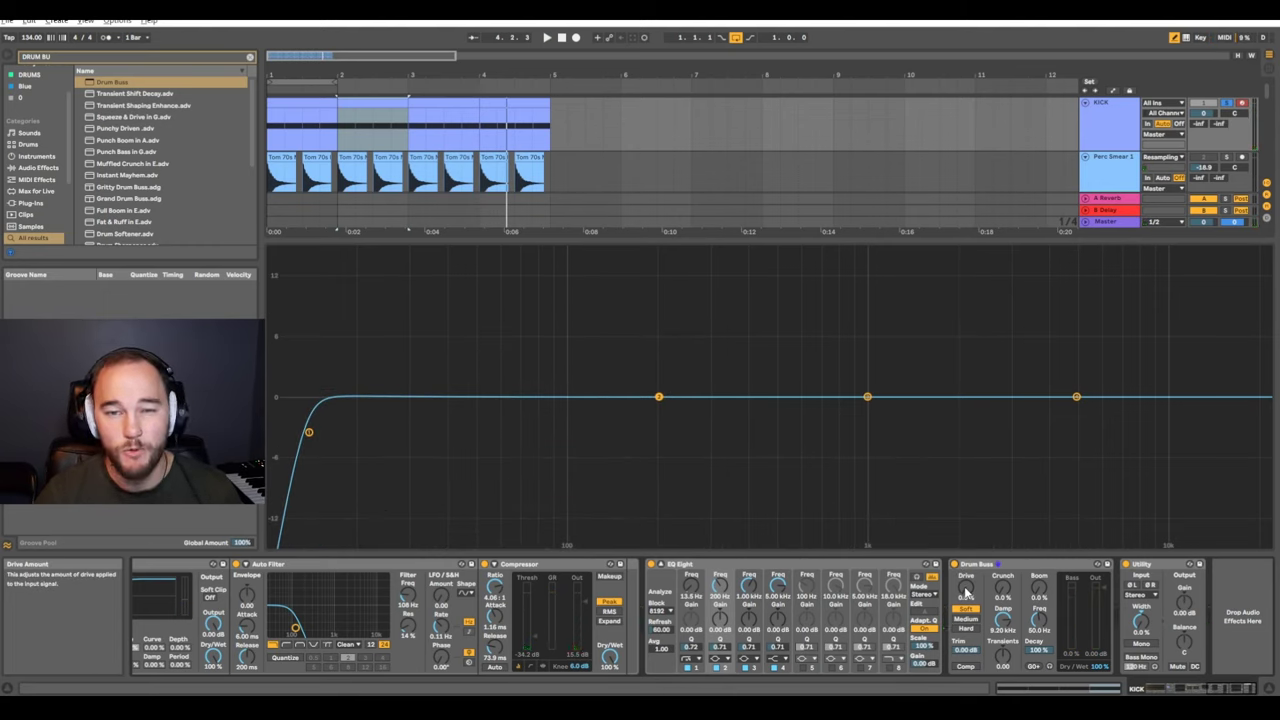
Set the Drum Buss drive to 21% and its crunch to 8.7% while the loop plays
{"action": "key", "text": "space"}
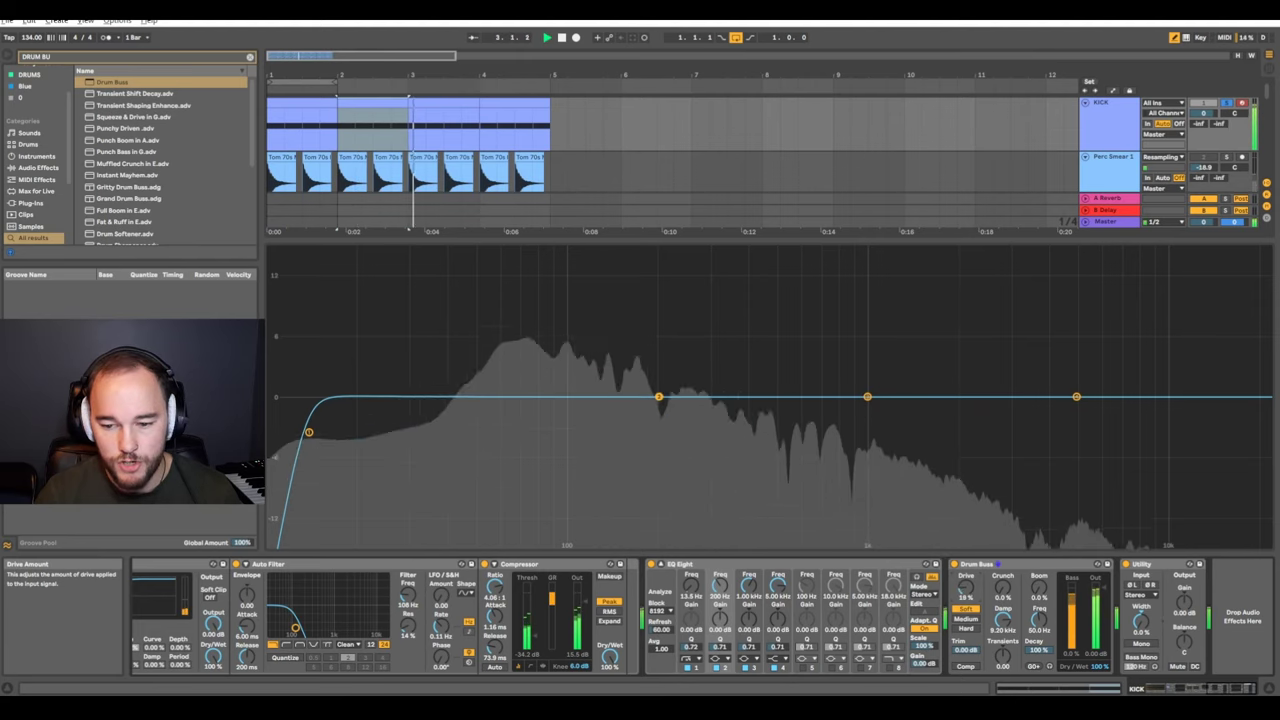
{"action": "key", "text": "space"}
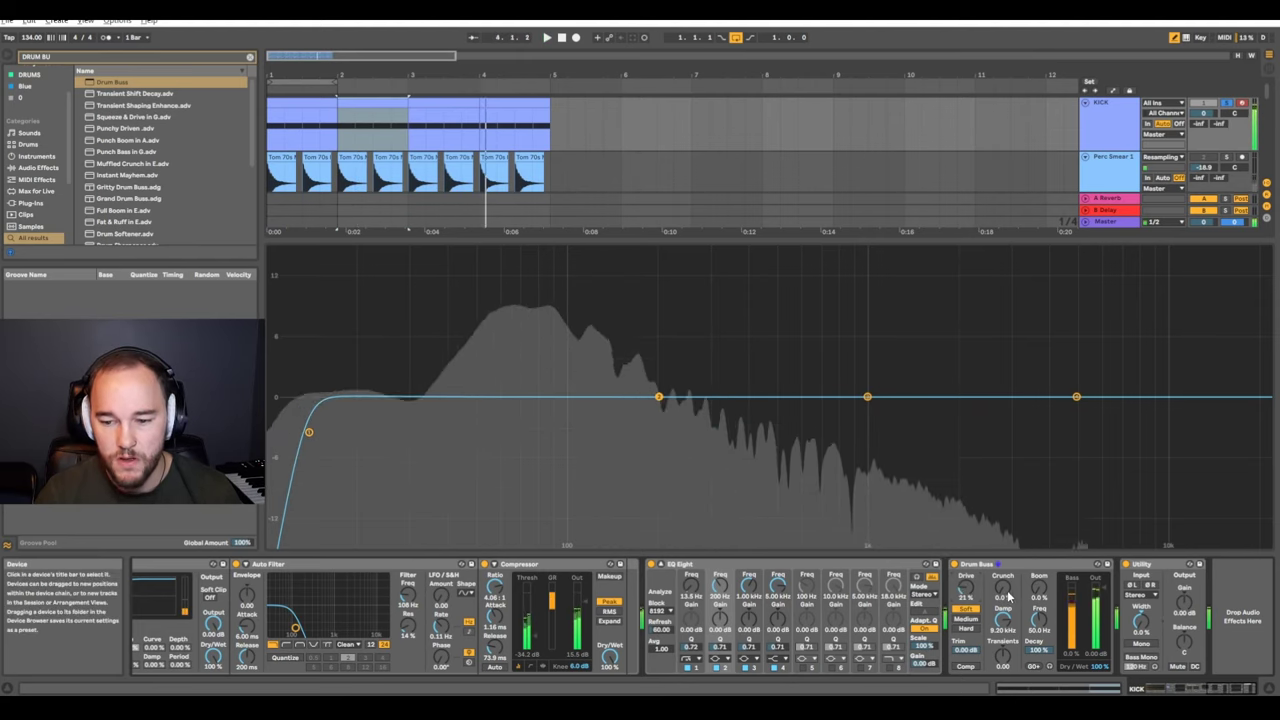
{"action": "key", "text": "space"}
{"action": "left_click_drag", "start_coordinate": [1003, 590], "coordinate": [1003, 579]}
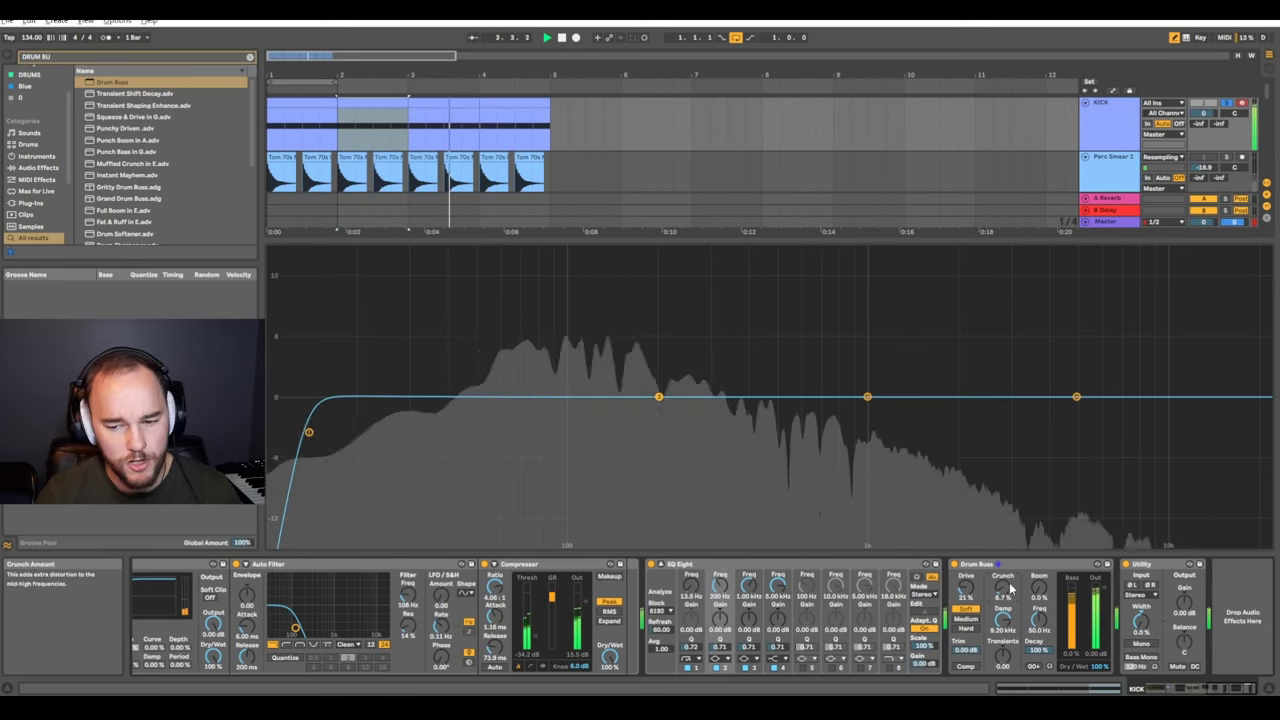
Sweep the Drum Buss damping and settle it at about 5.5 kHz, and set the boom frequency to 55 Hz
{"action": "left_click_drag", "start_coordinate": [1003, 620], "coordinate": [1003, 560]}
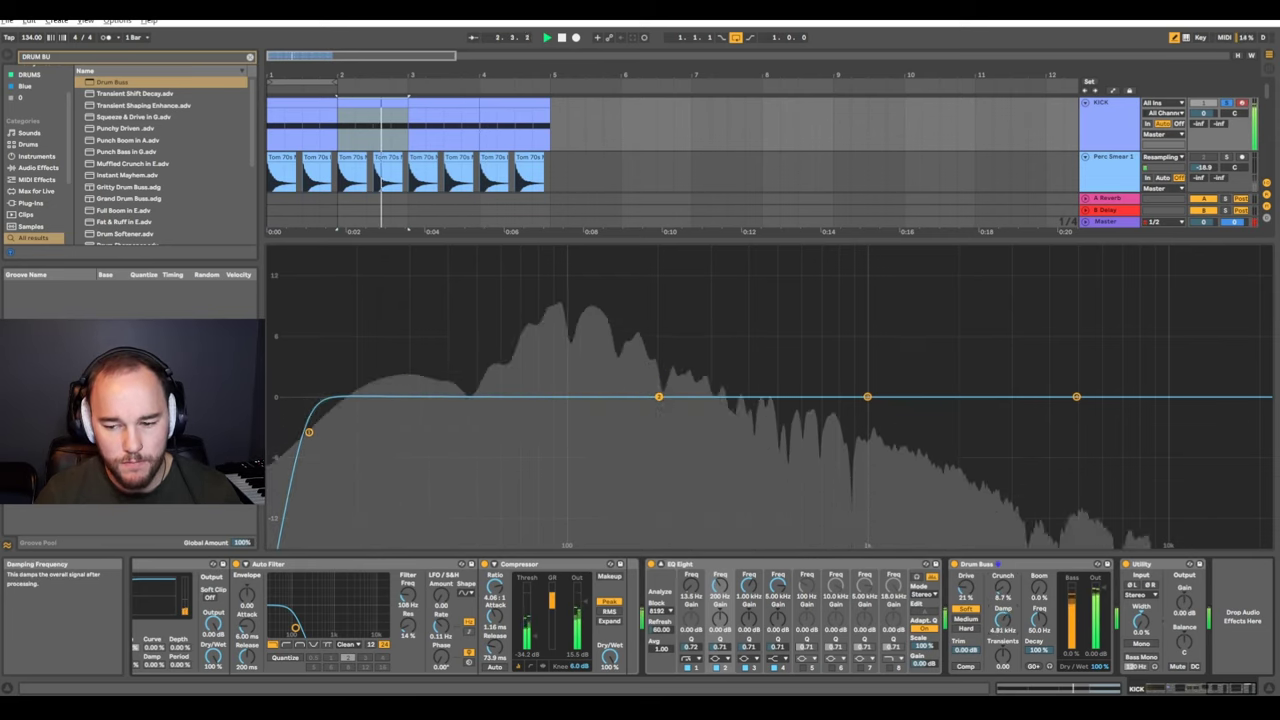
{"action": "left_click_drag", "start_coordinate": [1003, 620], "coordinate": [1003, 670]}
{"action": "key", "text": "space"}
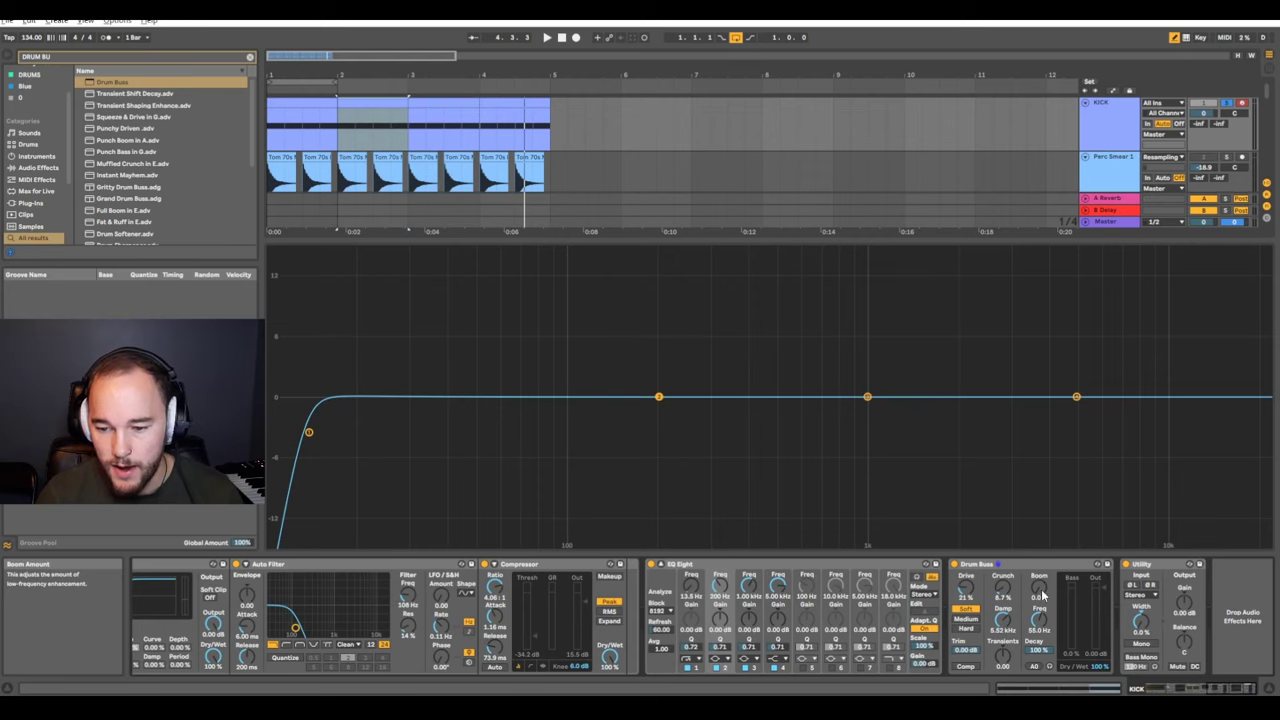
Raise the Drum Buss boom to 22% and lower the KICK track's volume to -3.8 dB while the loop plays
{"action": "key", "text": "space"}
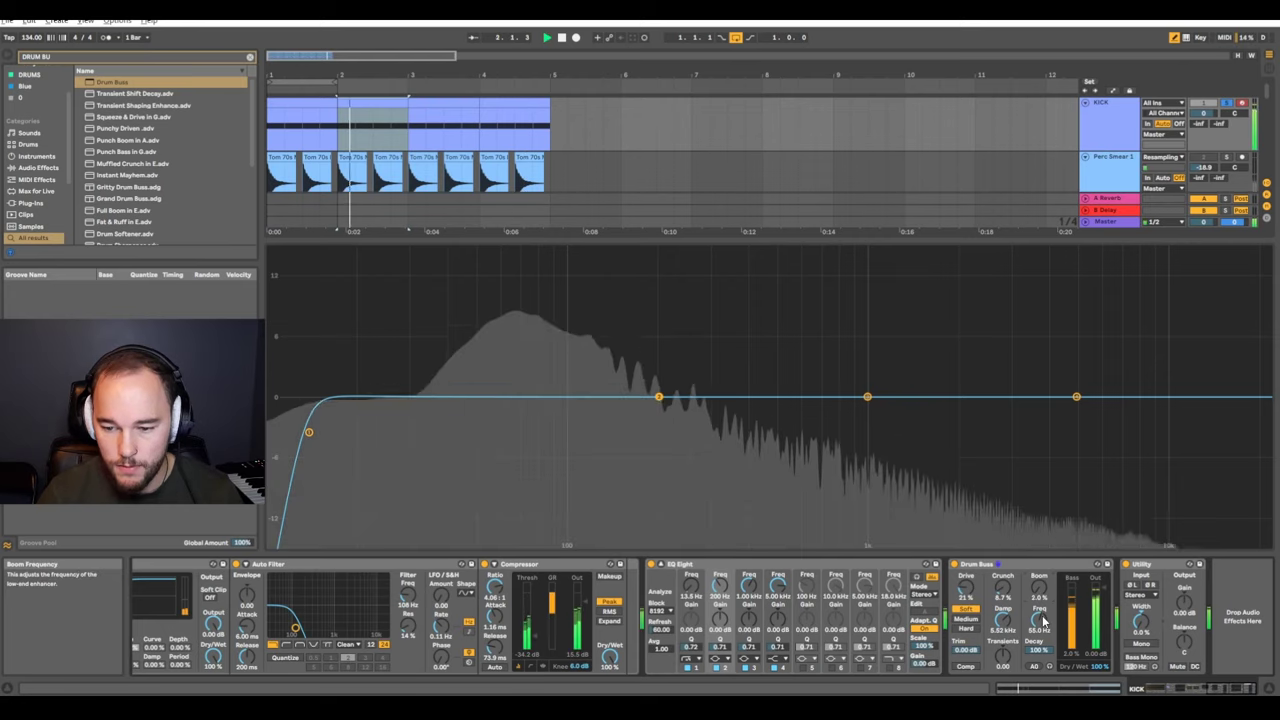
{"action": "mouse_move", "coordinate": [1040, 589]}
{"action": "left_mouse_down"}
{"action": "mouse_move", "coordinate": [1040, 560]}
{"action": "mouse_move", "coordinate": [1040, 587]}
{"action": "left_mouse_up"}
{"action": "key", "text": "space"}
{"action": "key", "text": "space"}
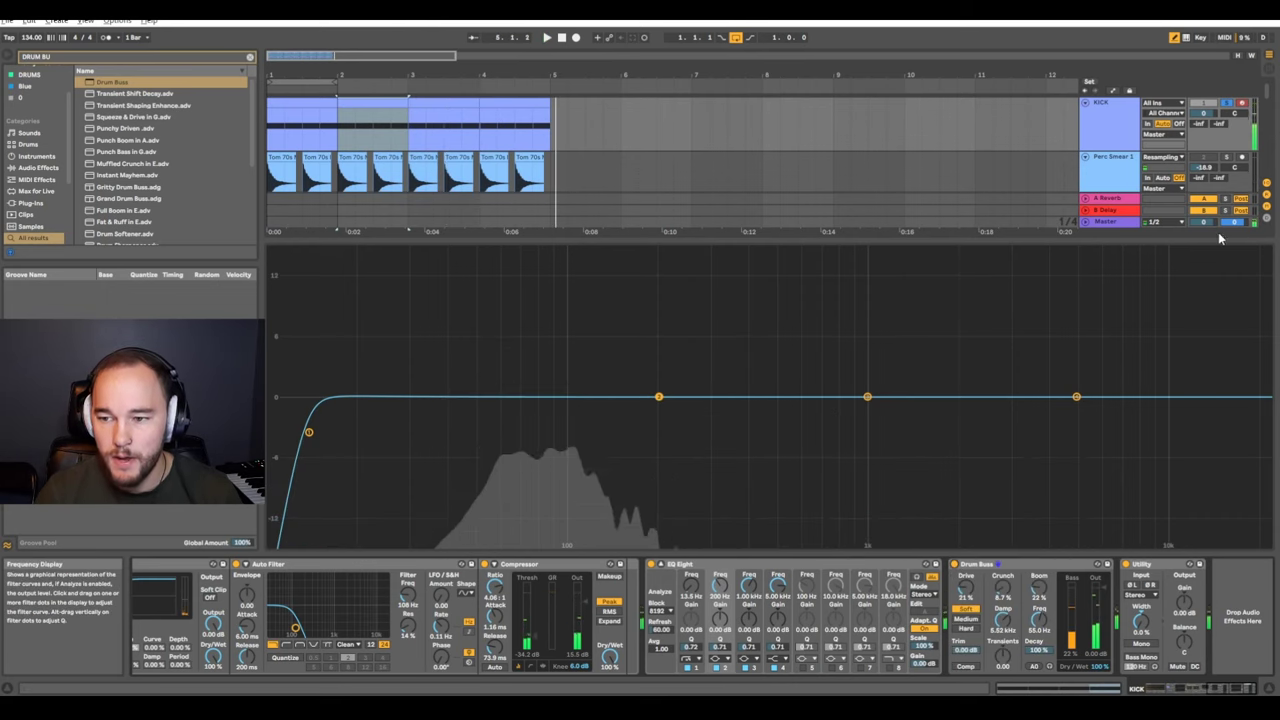
{"action": "key", "text": "space"}
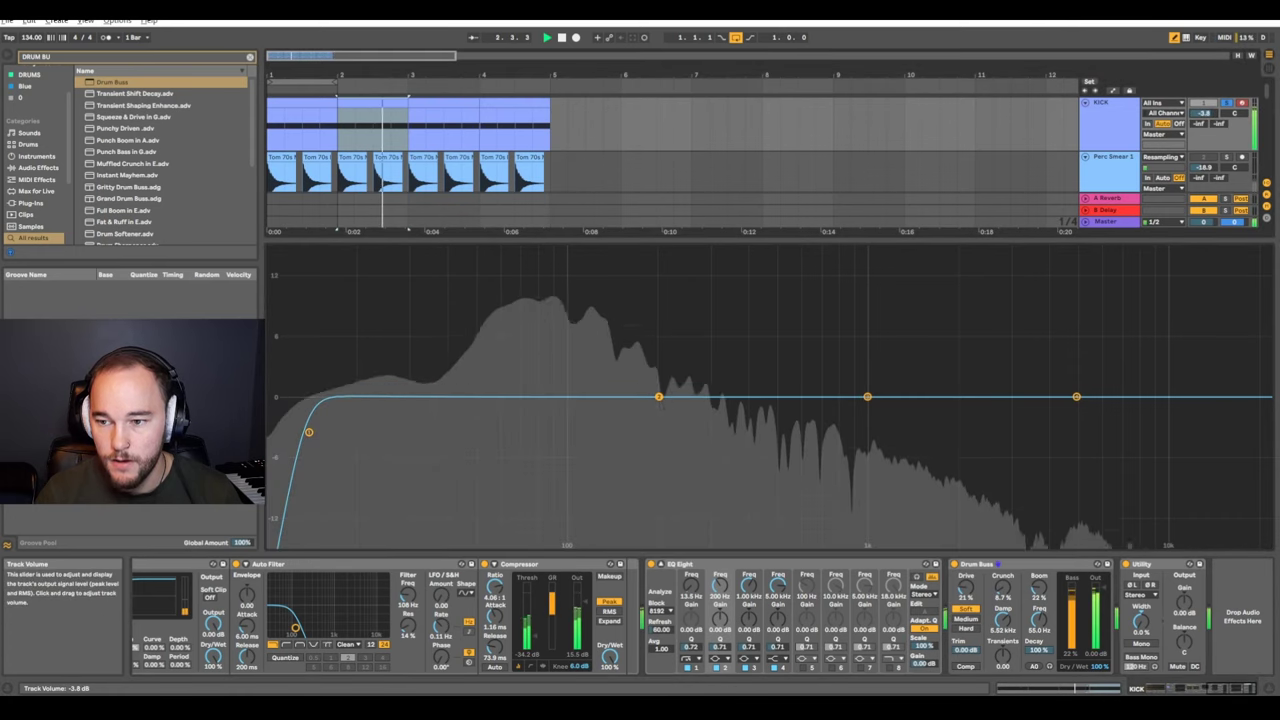
{"action": "key", "text": "space"}
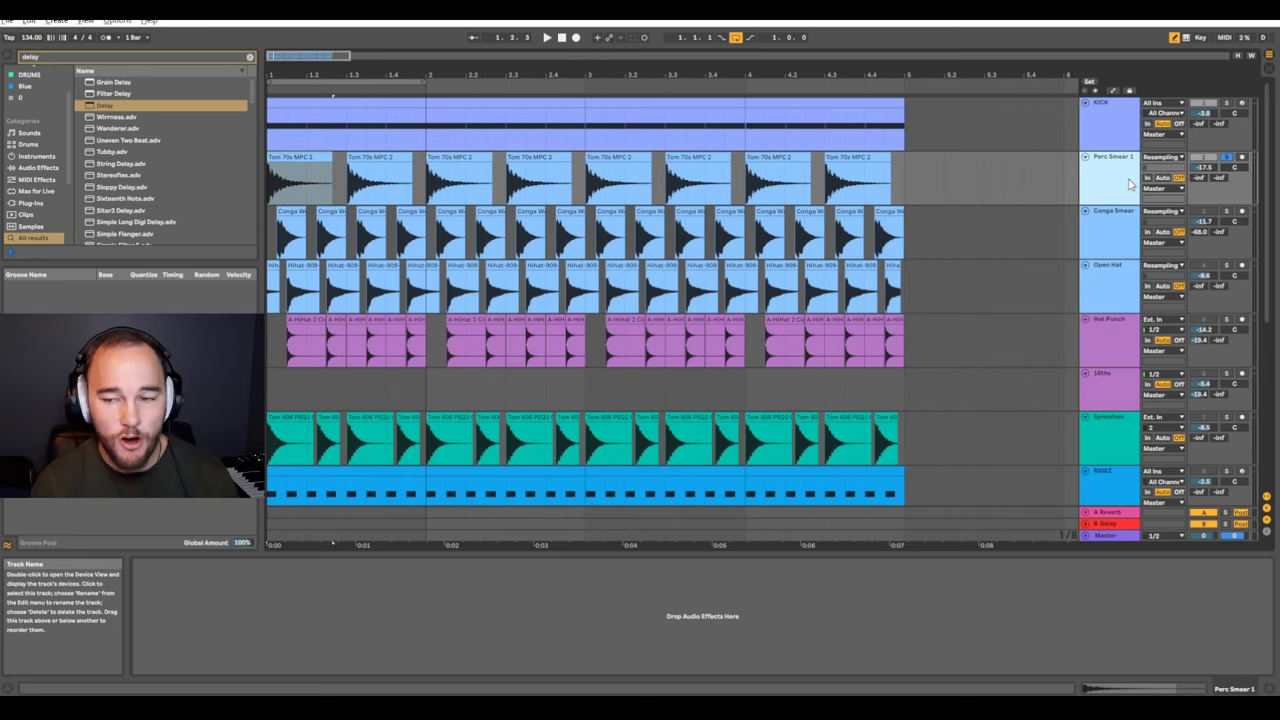
Solo and play the Perc Smear 1 and Conga Smear tracks to hear how they sit with the kick
{"action": "left_click", "coordinate": [1113, 226]}
{"action": "left_click", "coordinate": [1126, 184]}
{"action": "left_click", "coordinate": [1130, 231]}
{"action": "left_click", "coordinate": [1131, 184]}
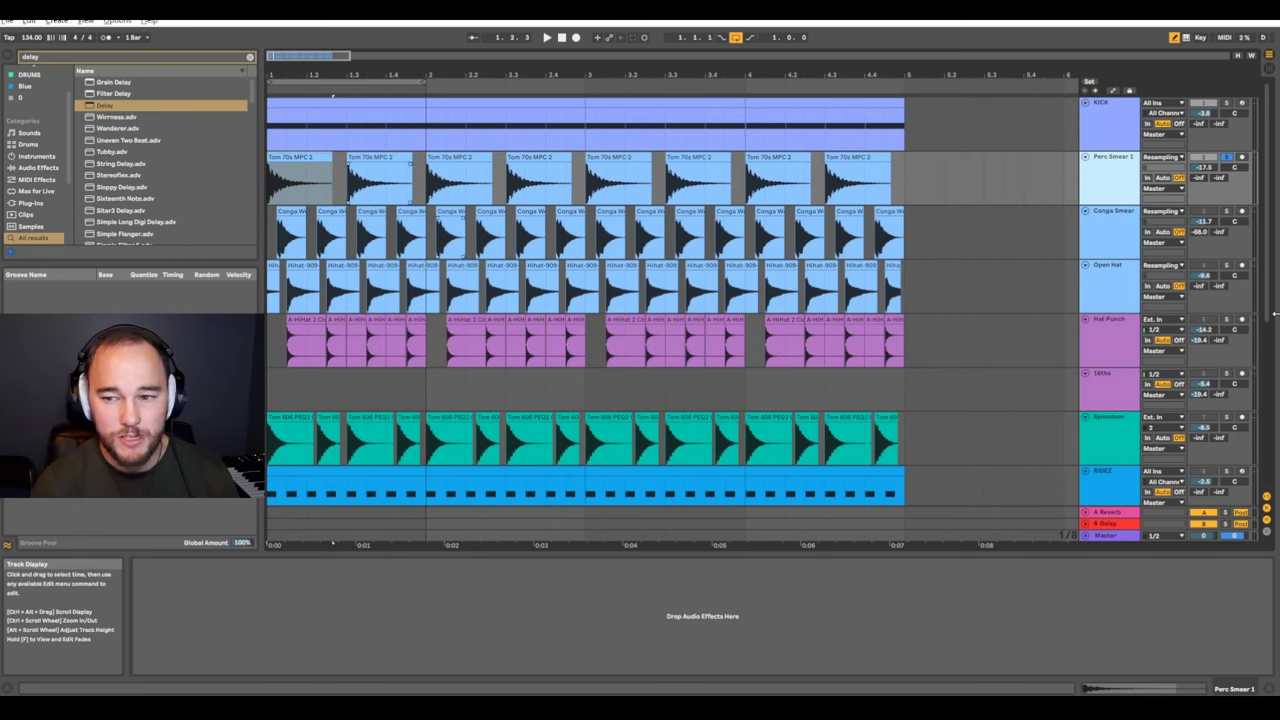
{"action": "key", "text": "space"}
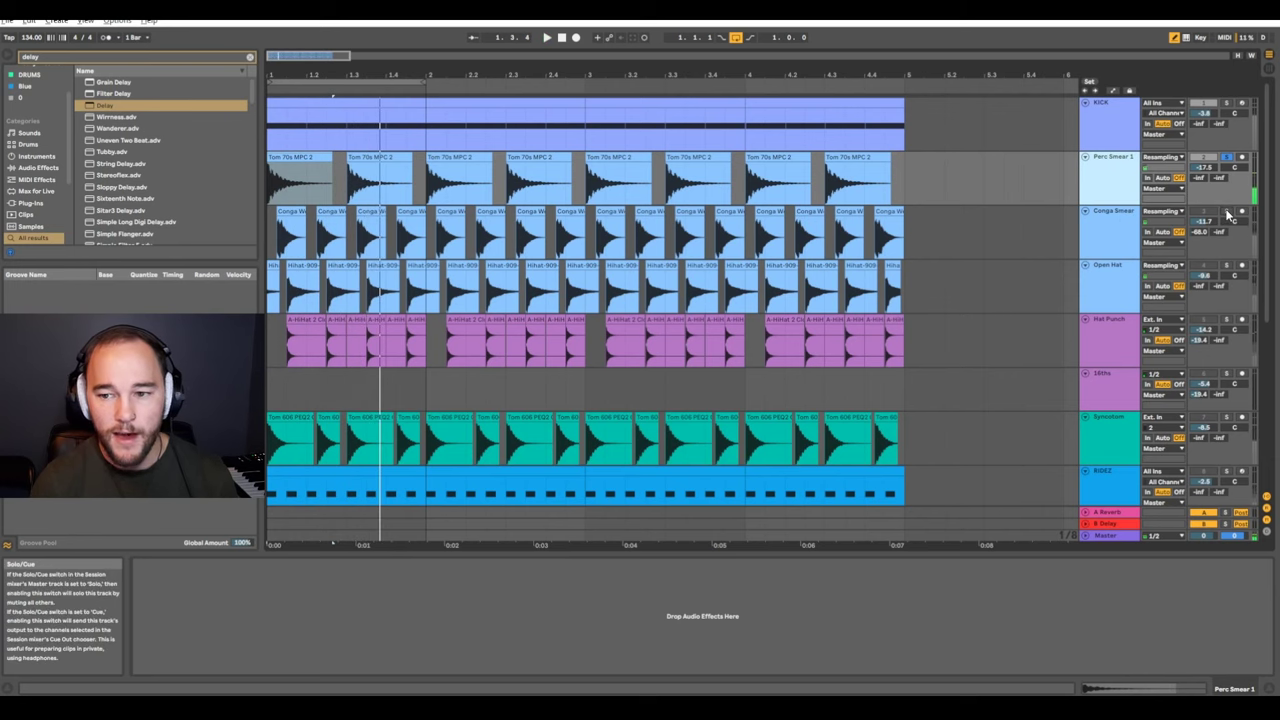
{"action": "left_click", "coordinate": [1228, 215]}
{"action": "left_click", "coordinate": [1108, 216]}
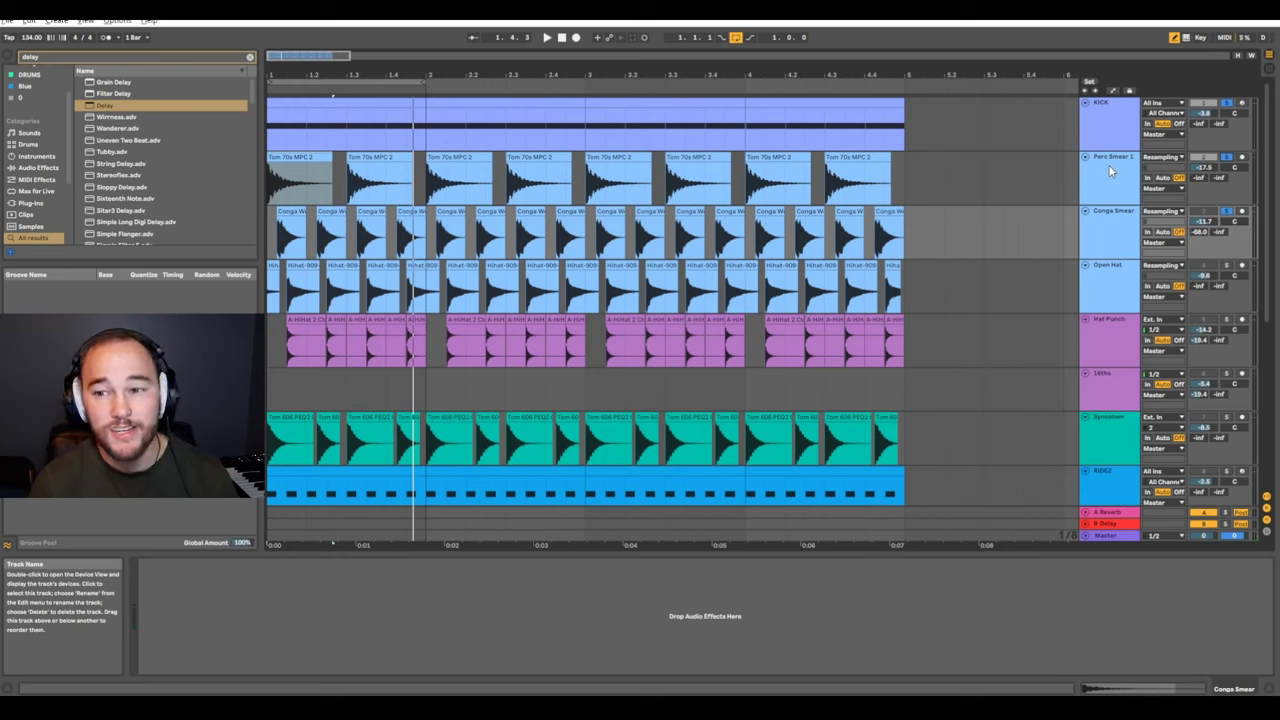
Solo only the Perc Smear 1 track and add an EQ Eight to it
{"action": "left_click", "coordinate": [1116, 172]}
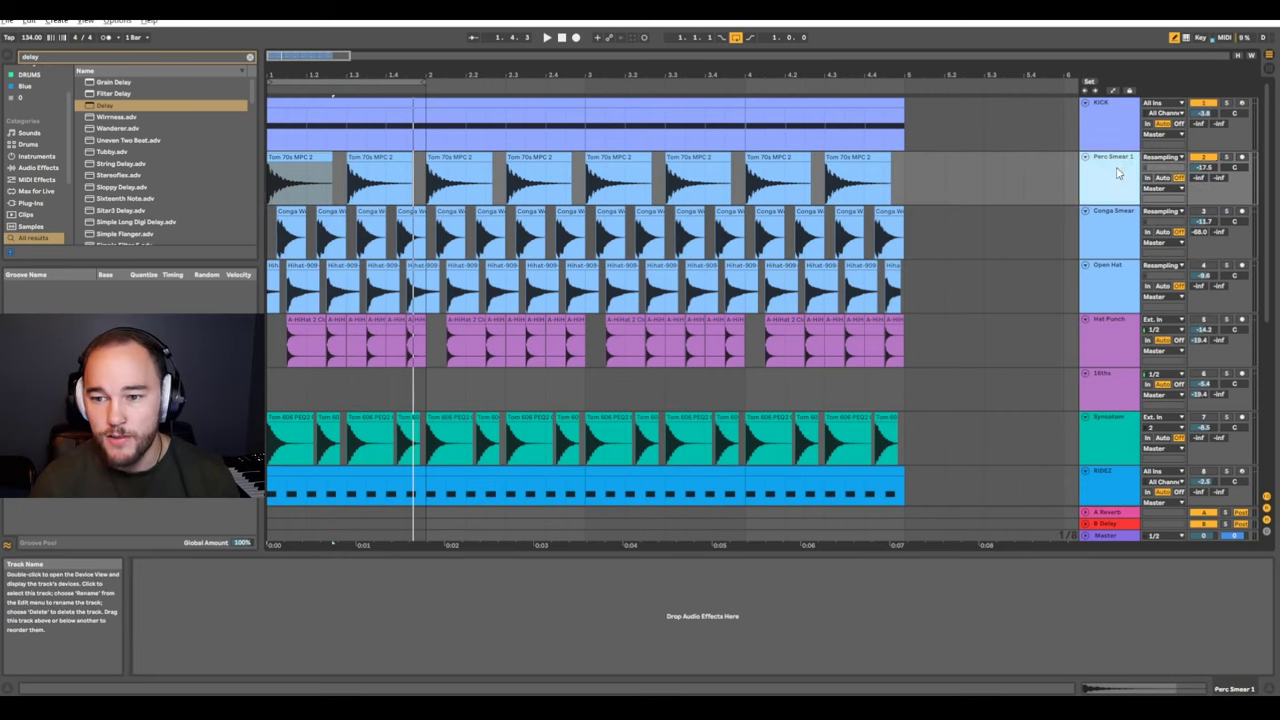
{"action": "key", "text": "ctrl+f"}
{"action": "type", "text": "eq"}
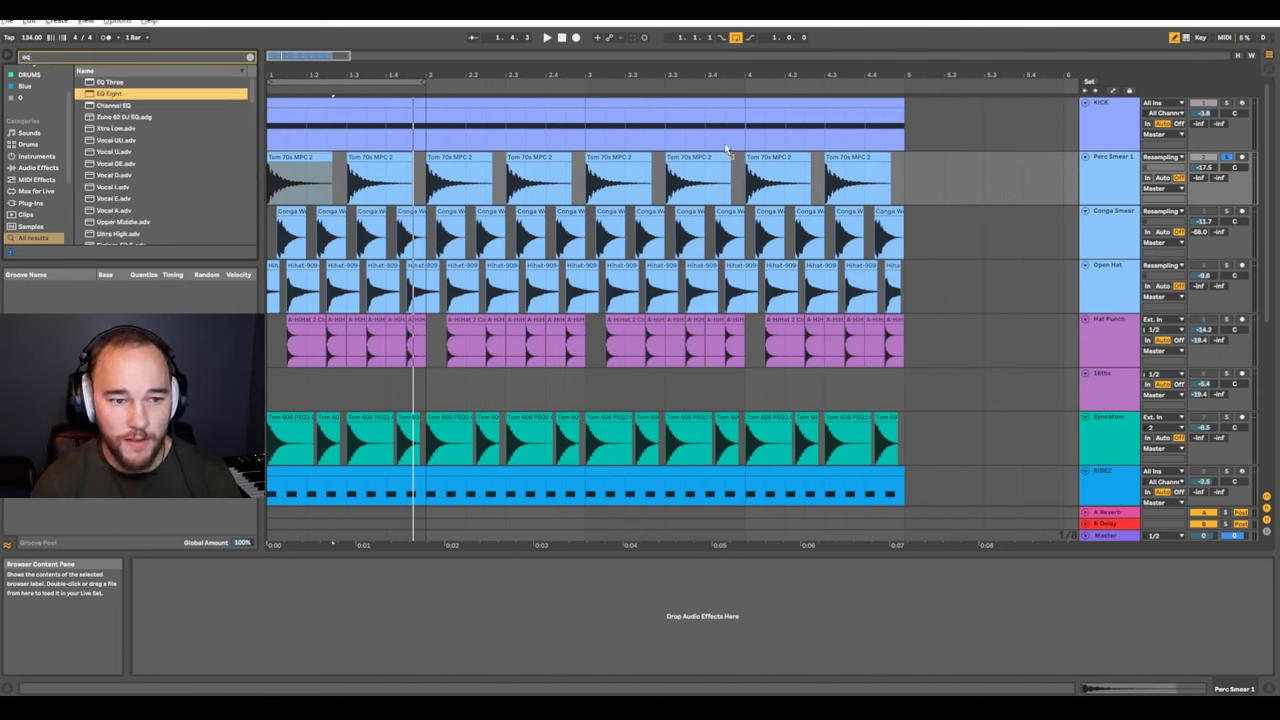
{"action": "key", "text": "Return"}
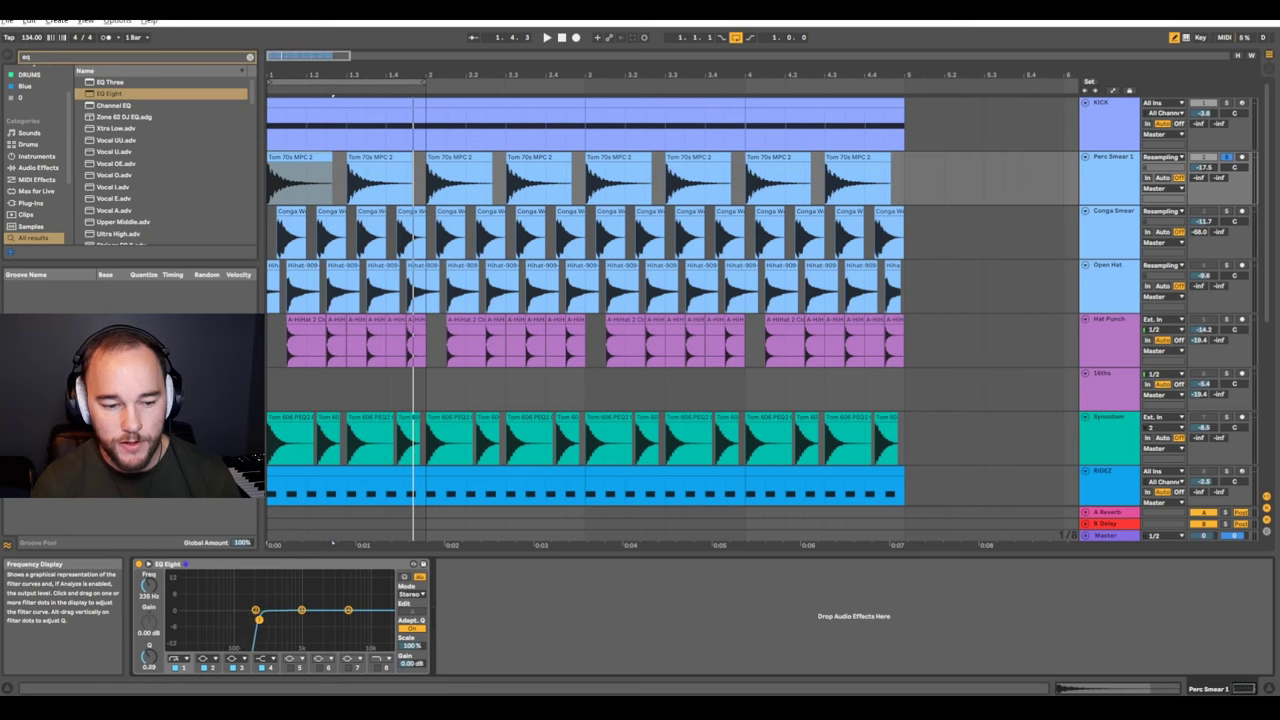
Move the Perc Smear 1 EQ Eight's low-cut band up to about 485 Hz while the track plays
{"action": "key", "text": "space"}
{"action": "mouse_move", "coordinate": [260, 620]}
{"action": "left_mouse_down"}
{"action": "mouse_move", "coordinate": [318, 619]}
{"action": "mouse_move", "coordinate": [281, 622]}
{"action": "left_mouse_up"}
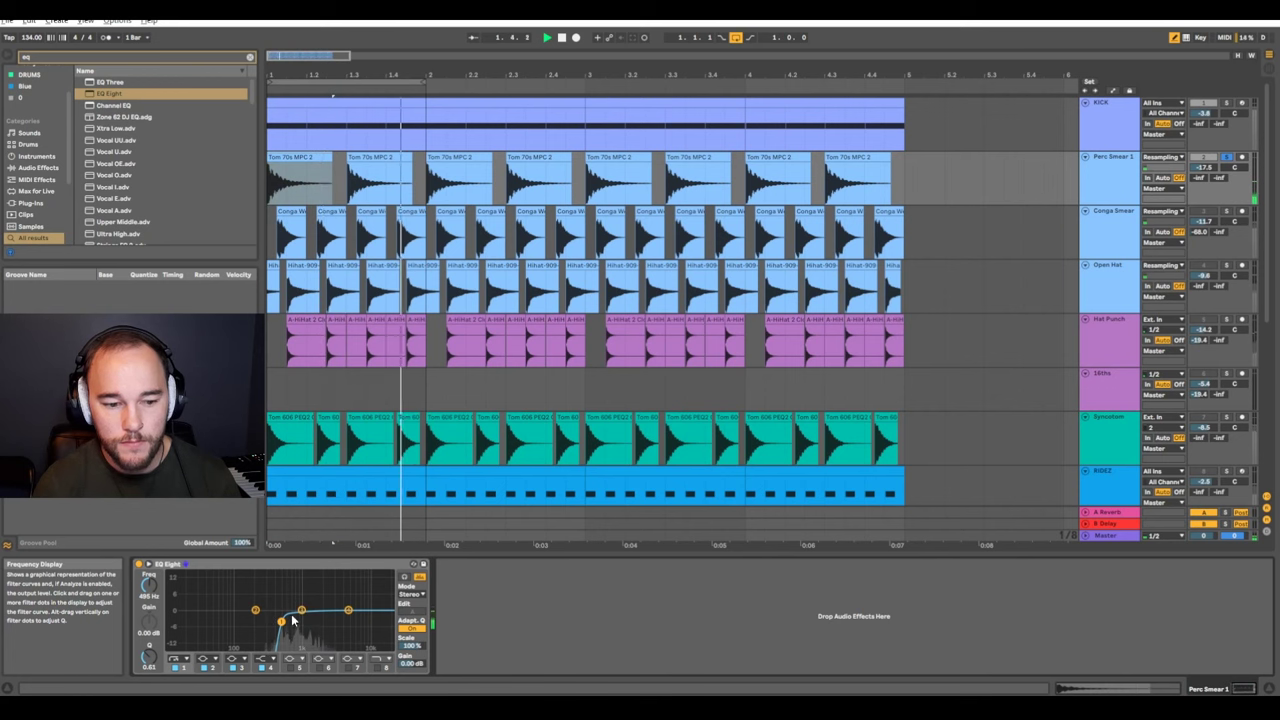
{"action": "left_click_drag", "start_coordinate": [285, 624], "coordinate": [283, 621]}
{"action": "key", "text": "space"}
Copy the SMEAR RACK from the KICK track onto Perc Smear 1 and delete the copy's KICK chain
{"action": "left_click", "coordinate": [1119, 136]}
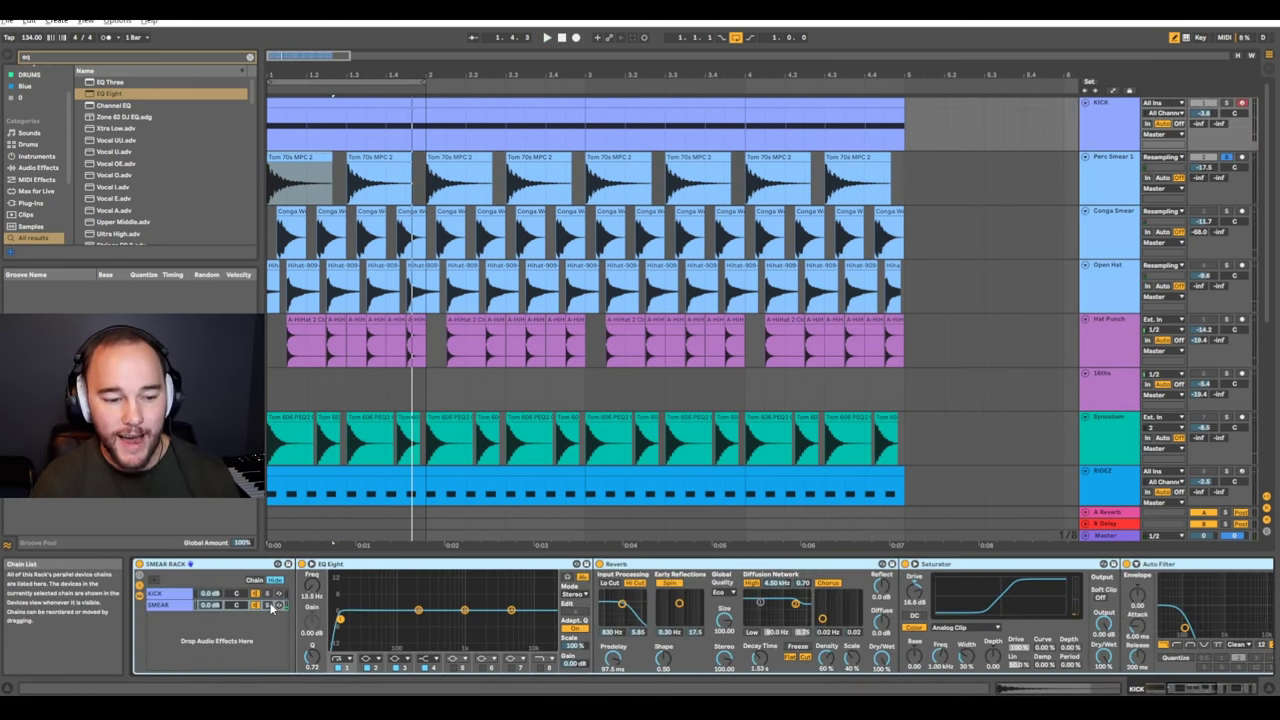
{"action": "left_click", "coordinate": [357, 566]}
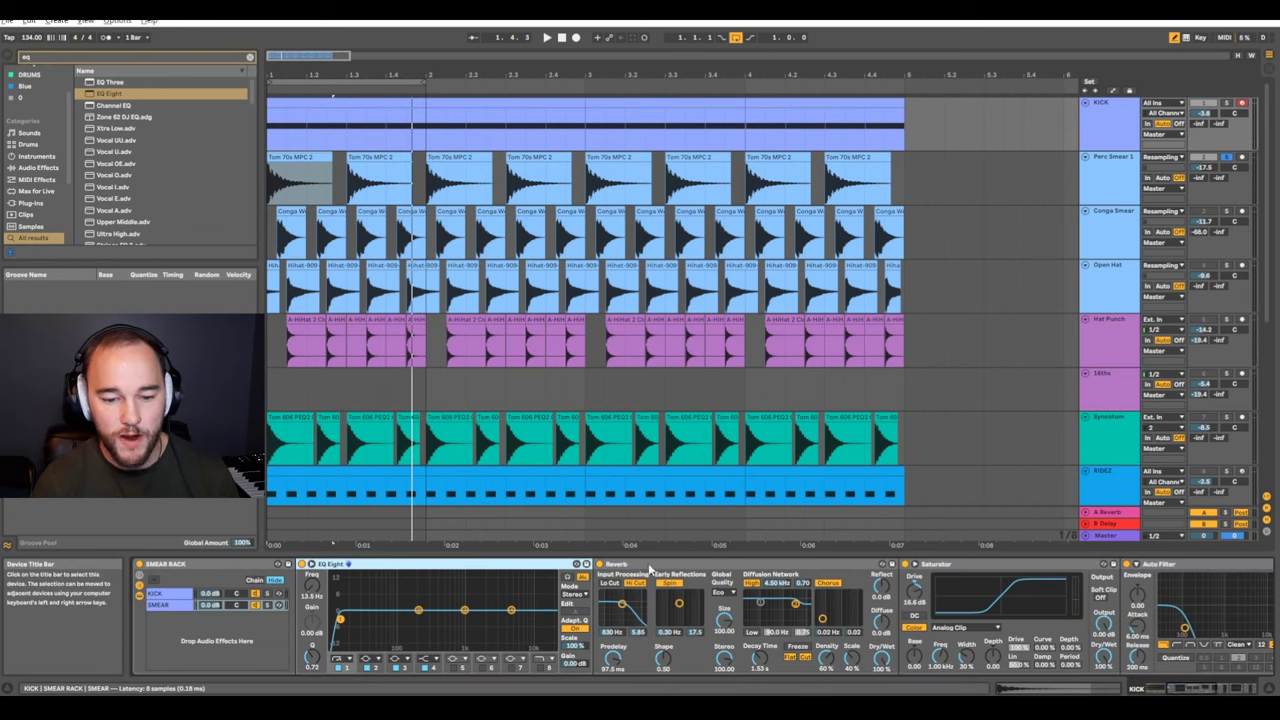
{"action": "left_click", "coordinate": [652, 566]}
{"action": "left_click", "coordinate": [178, 567]}
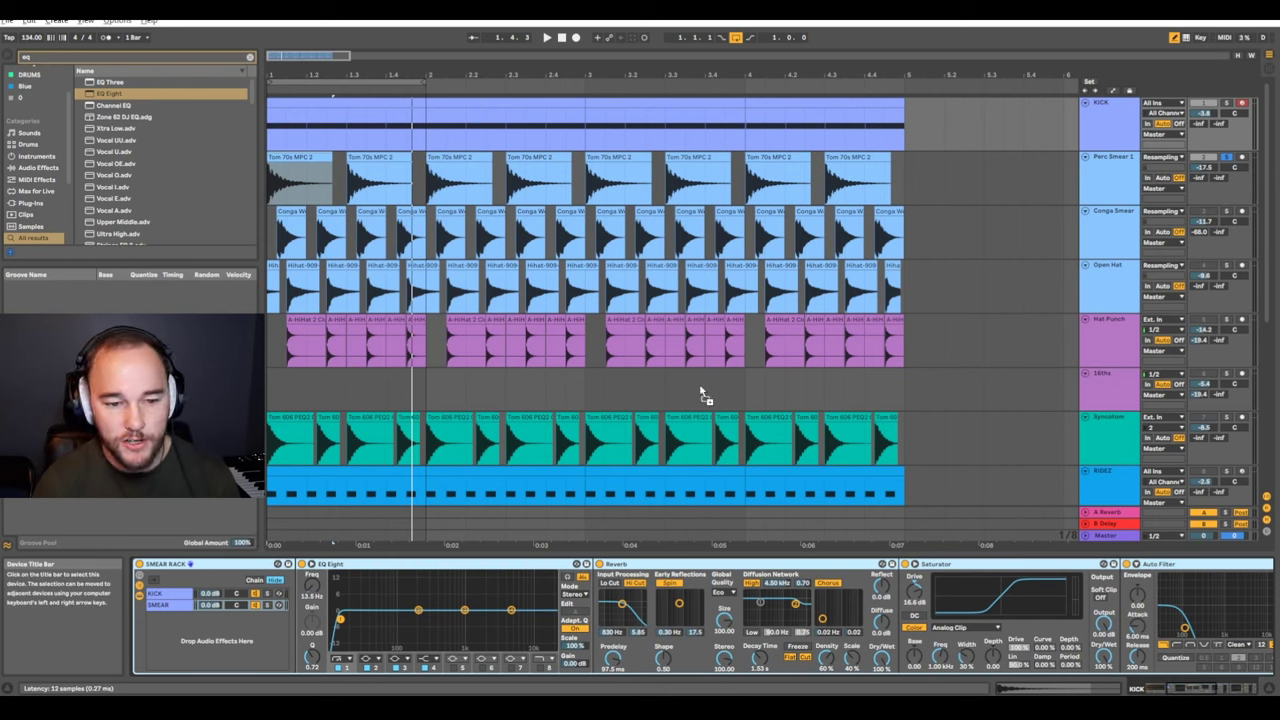
{"action": "left_click", "coordinate": [1108, 190]}
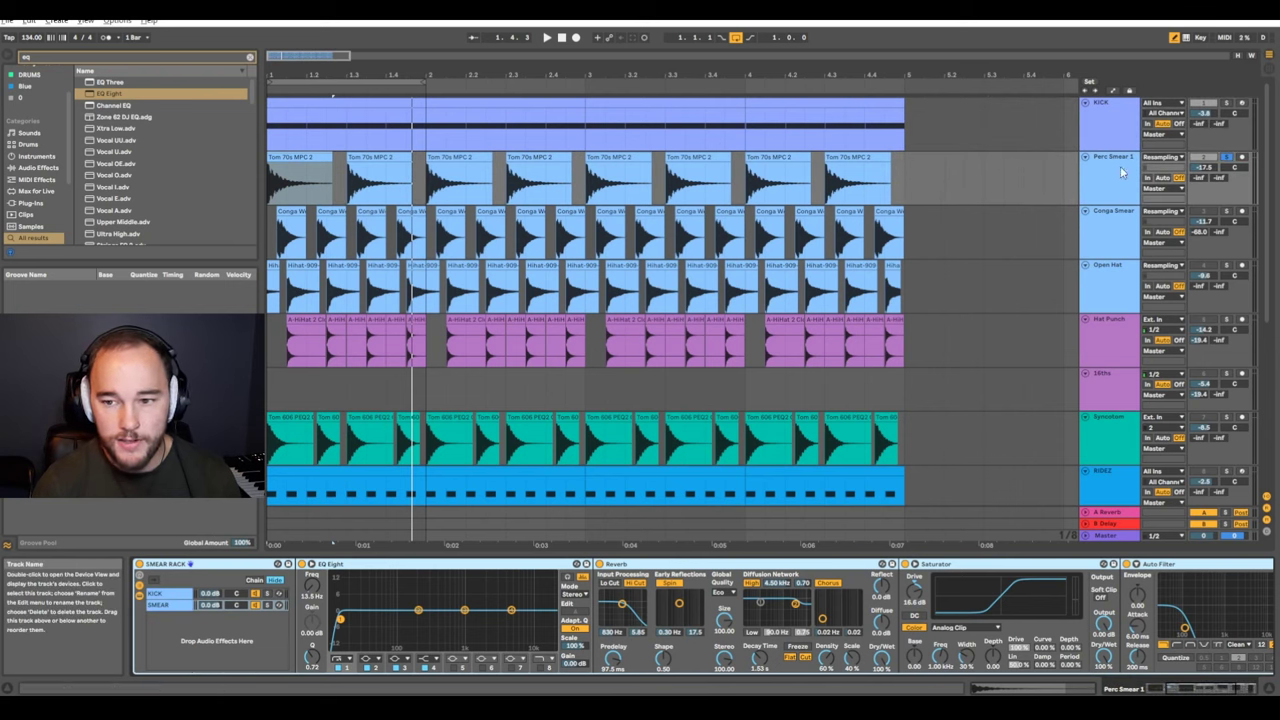
{"action": "left_click", "coordinate": [182, 603]}
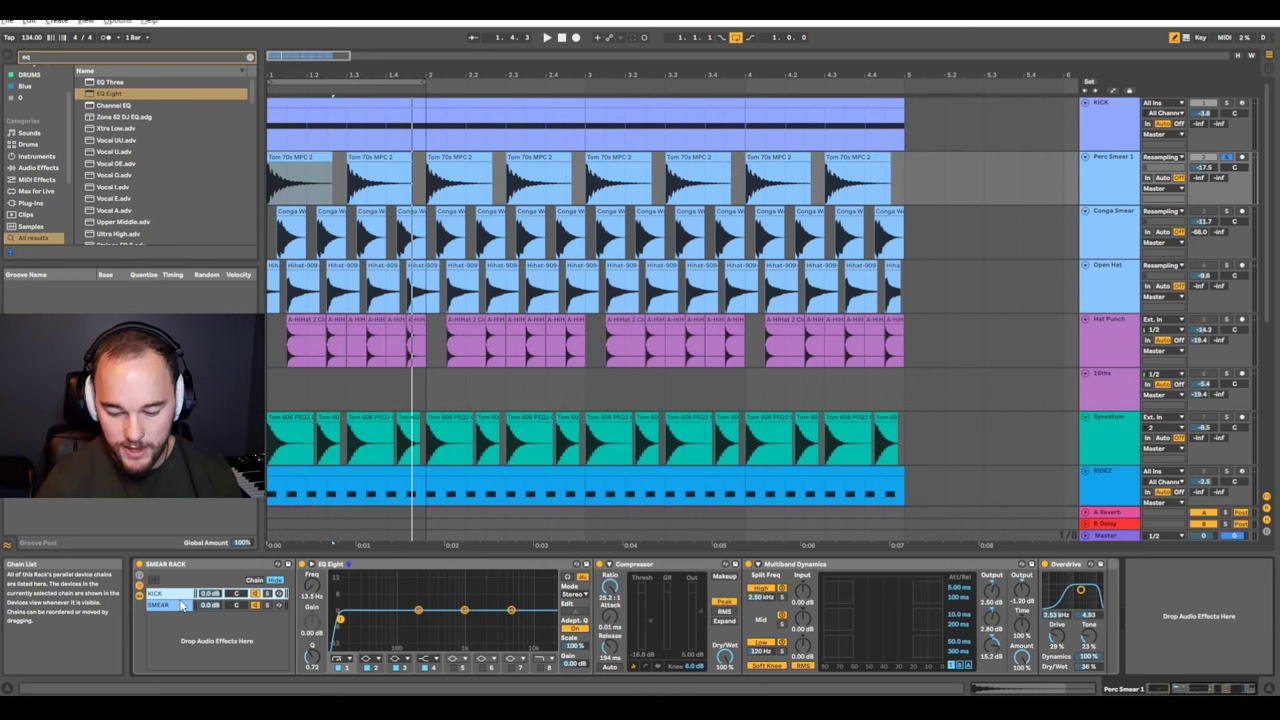
{"action": "key", "text": "Delete"}
In the copied rack, set the Reverb's dry/wet to about 19% and the EQ Eight's low cut to 240 Hz
{"action": "key", "text": "space"}
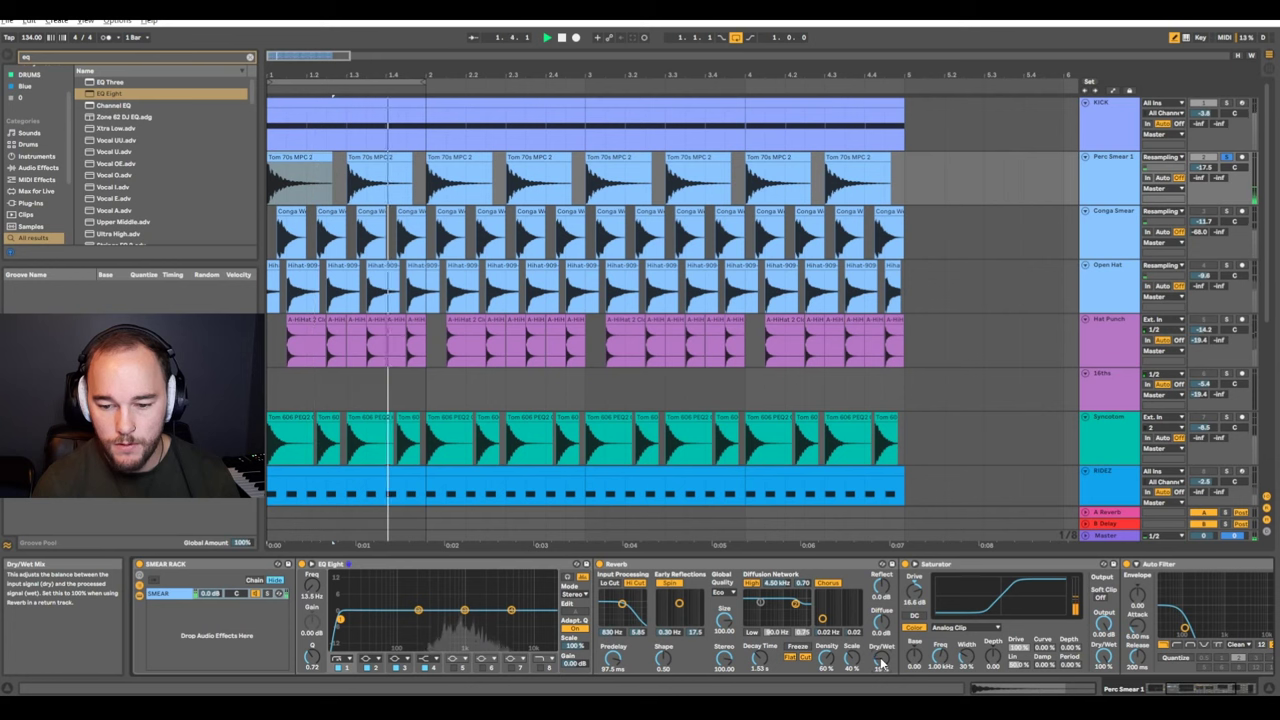
{"action": "left_click_drag", "start_coordinate": [340, 622], "coordinate": [423, 623]}
{"action": "scroll", "coordinate": [304, 602], "scroll_direction": "right", "scroll_amount": 5}
{"action": "key", "text": "space"}
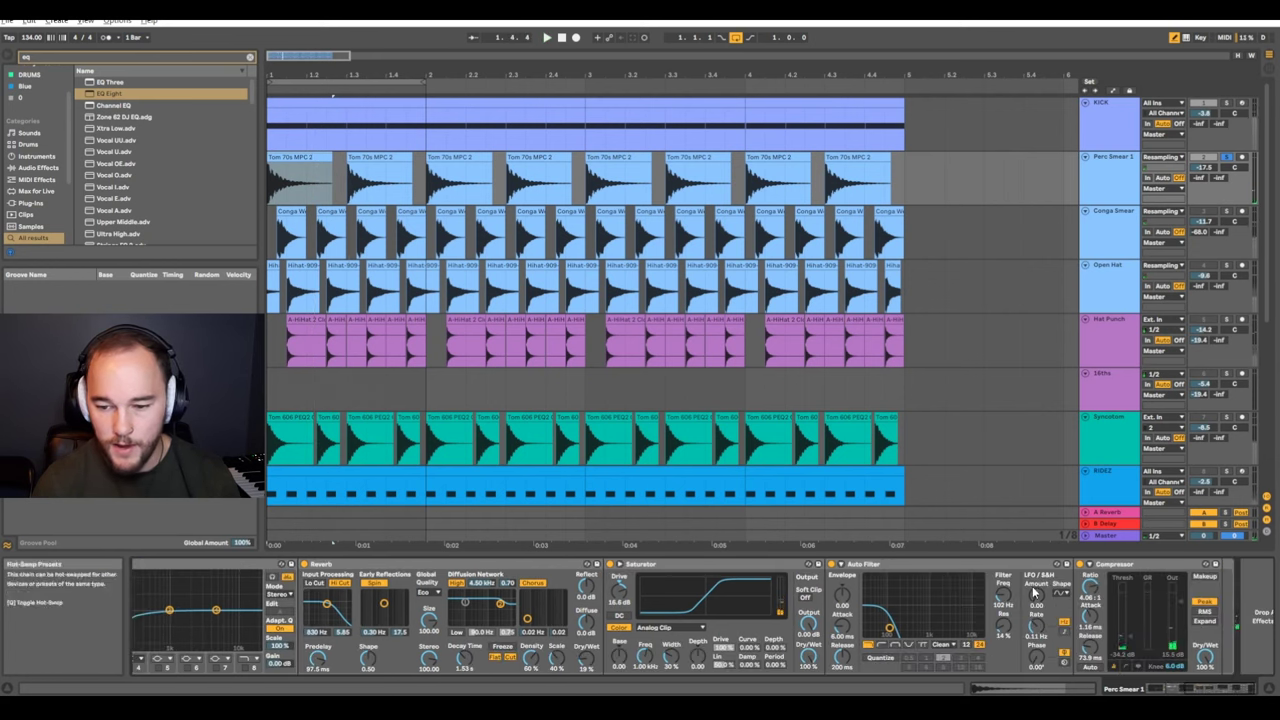
Bypass the Compressor and delete the Auto Filter in the Perc Smear 1 rack, and play the result
{"action": "left_click", "coordinate": [930, 564]}
{"action": "left_click", "coordinate": [1111, 567], "text": "shift"}
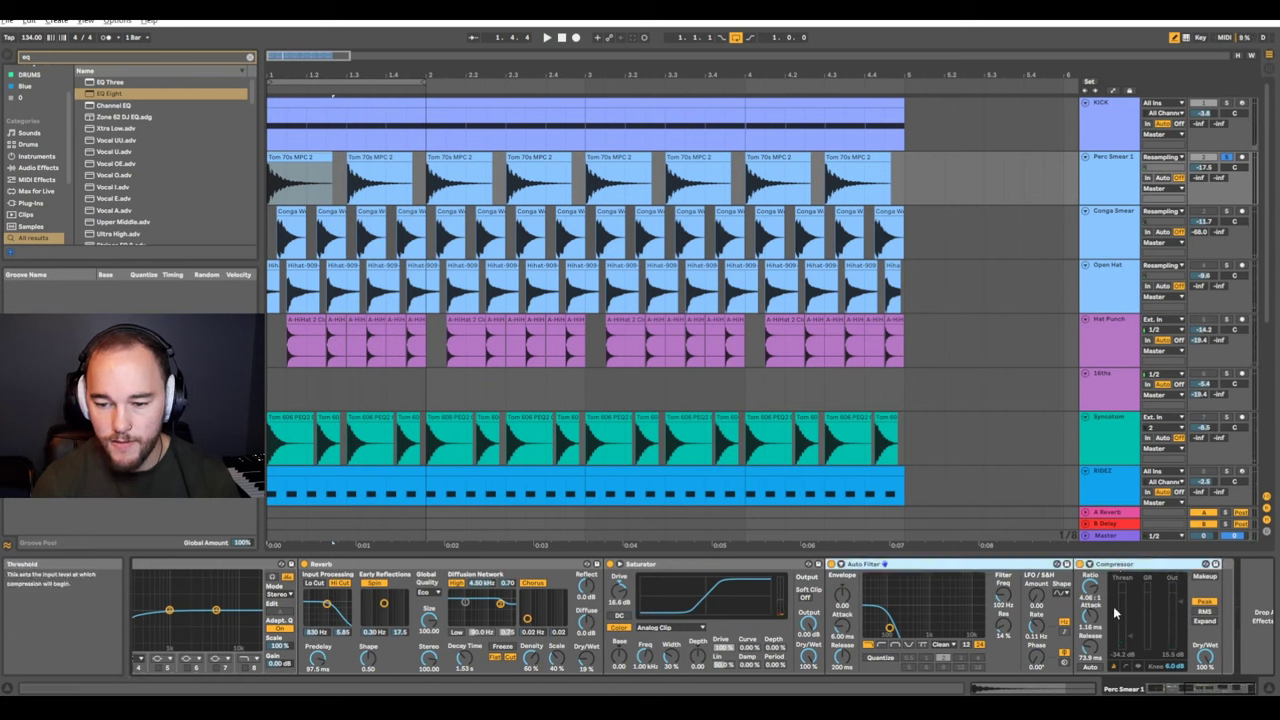
{"action": "left_click", "coordinate": [1090, 564]}
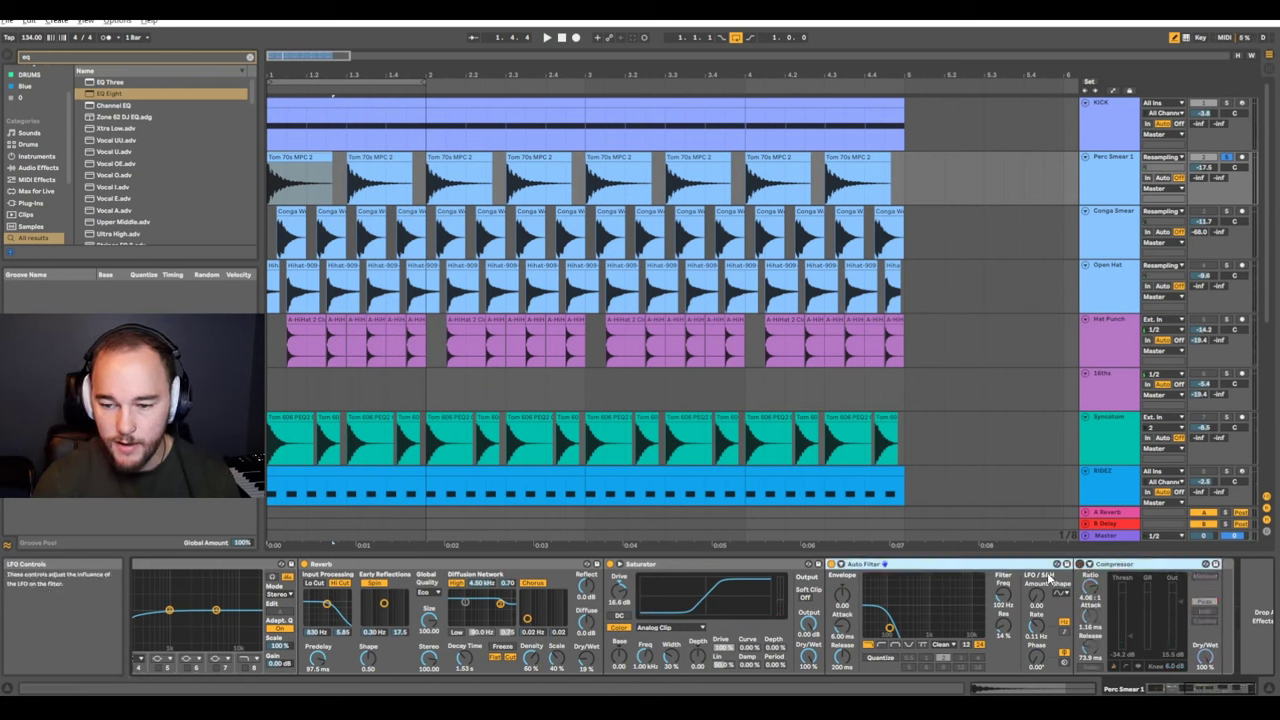
{"action": "left_click", "coordinate": [873, 566]}
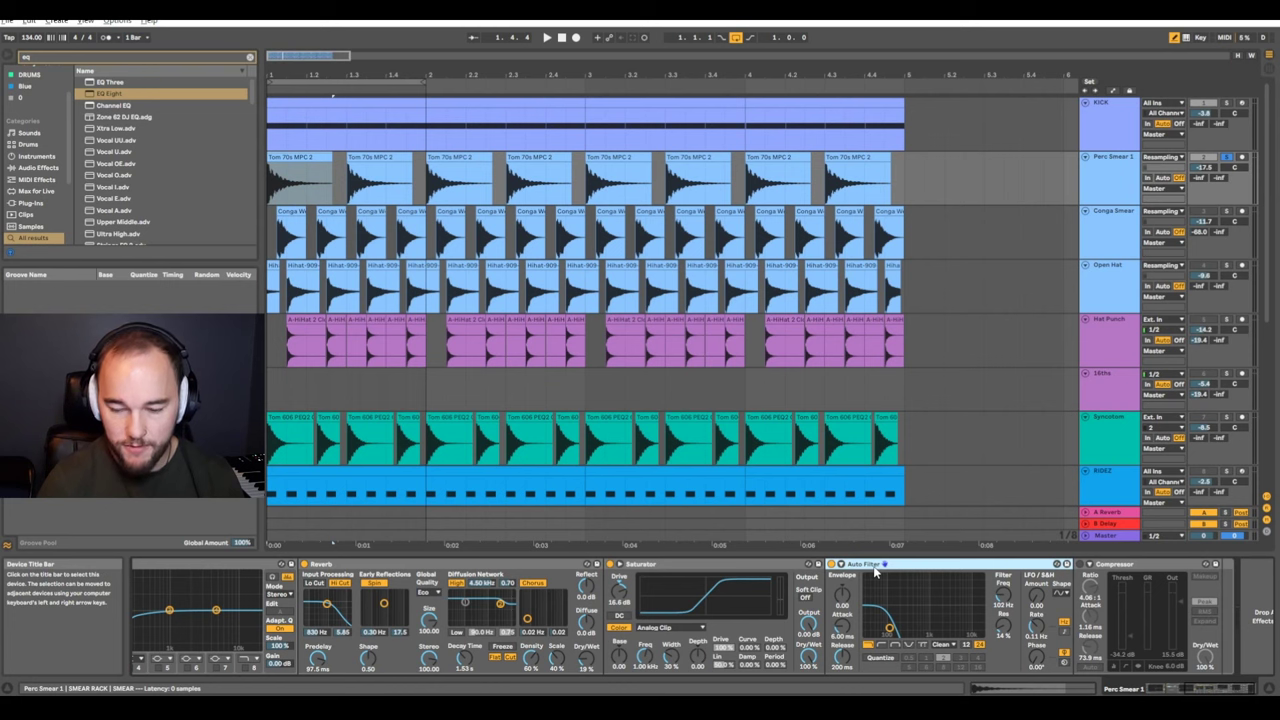
{"action": "key", "text": "Delete"}
{"action": "key", "text": "space"}
{"action": "mouse_move", "coordinate": [1228, 691]}
{"action": "left_mouse_down"}
{"action": "mouse_move", "coordinate": [1181, 690]}
{"action": "mouse_move", "coordinate": [1192, 690]}
{"action": "left_mouse_up"}
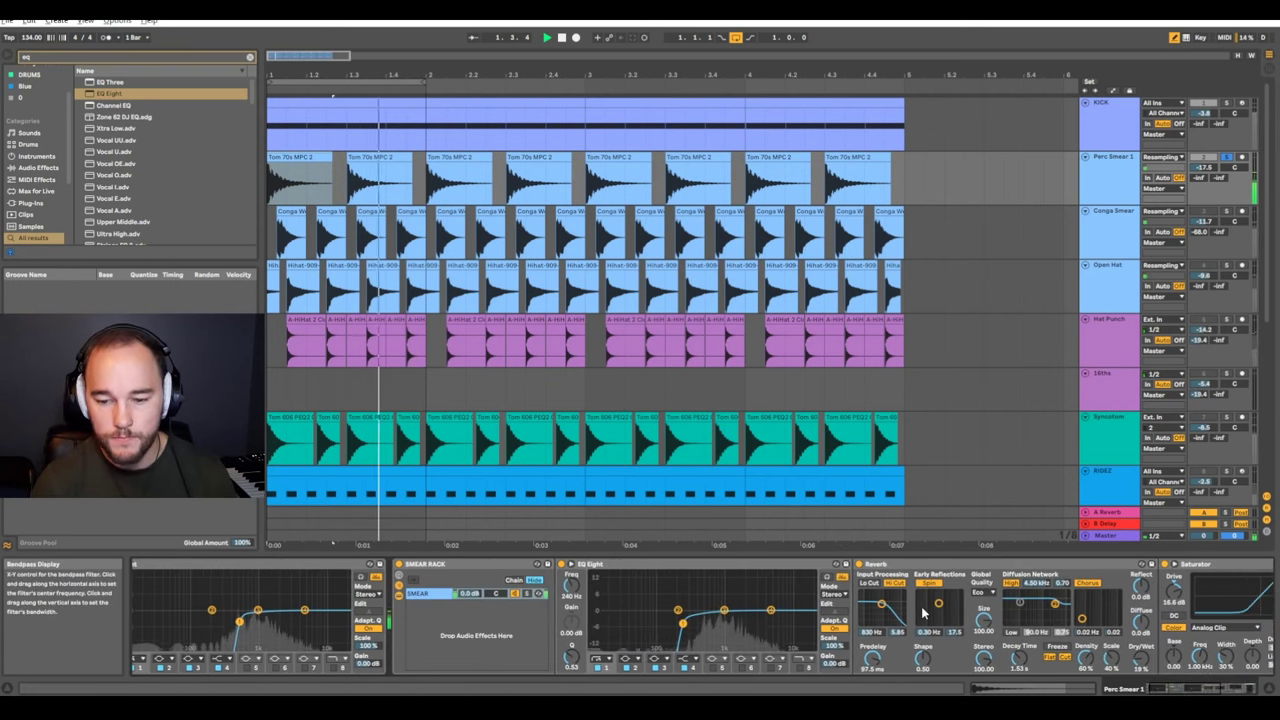
Add a Delay between the Reverb and Saturator in the Perc Smear 1 rack, duplicate it, and bypass the copy
{"action": "scroll", "coordinate": [922, 612], "scroll_direction": "right", "scroll_amount": 5}
{"action": "key", "text": "space"}
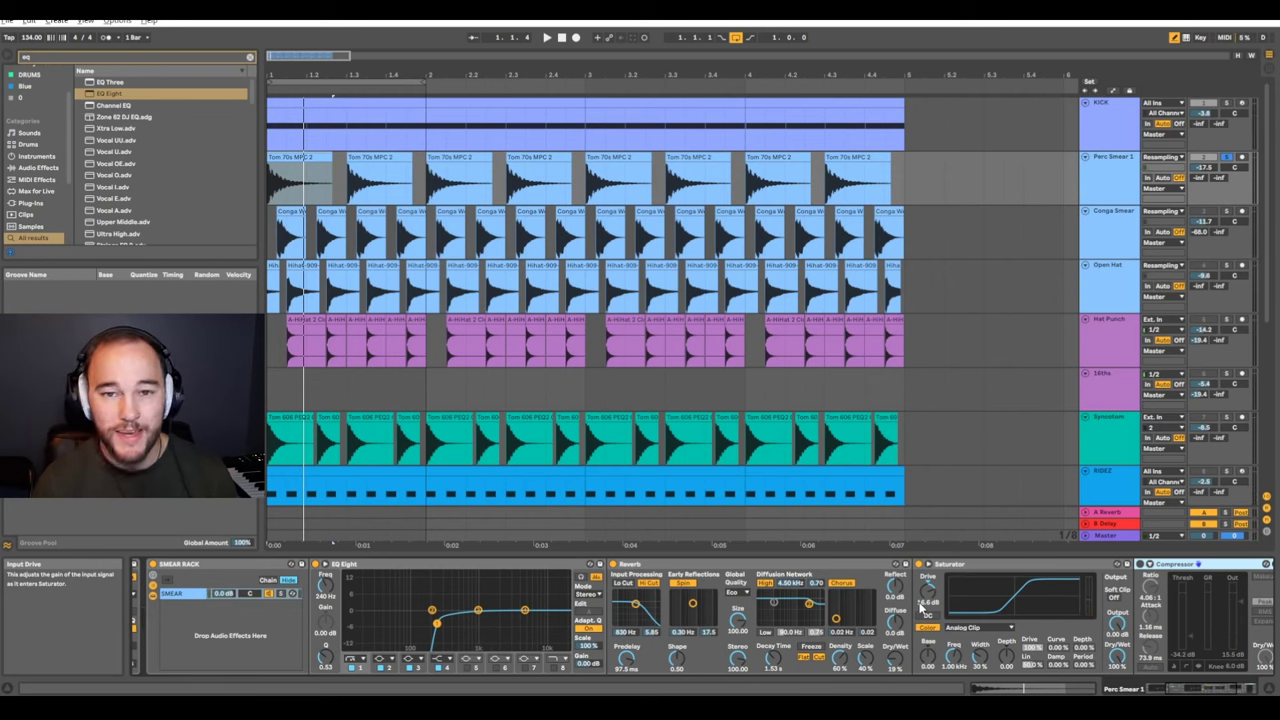
{"action": "left_click", "coordinate": [169, 61]}
{"action": "type", "text": "delay"}
{"action": "left_click", "coordinate": [110, 105]}
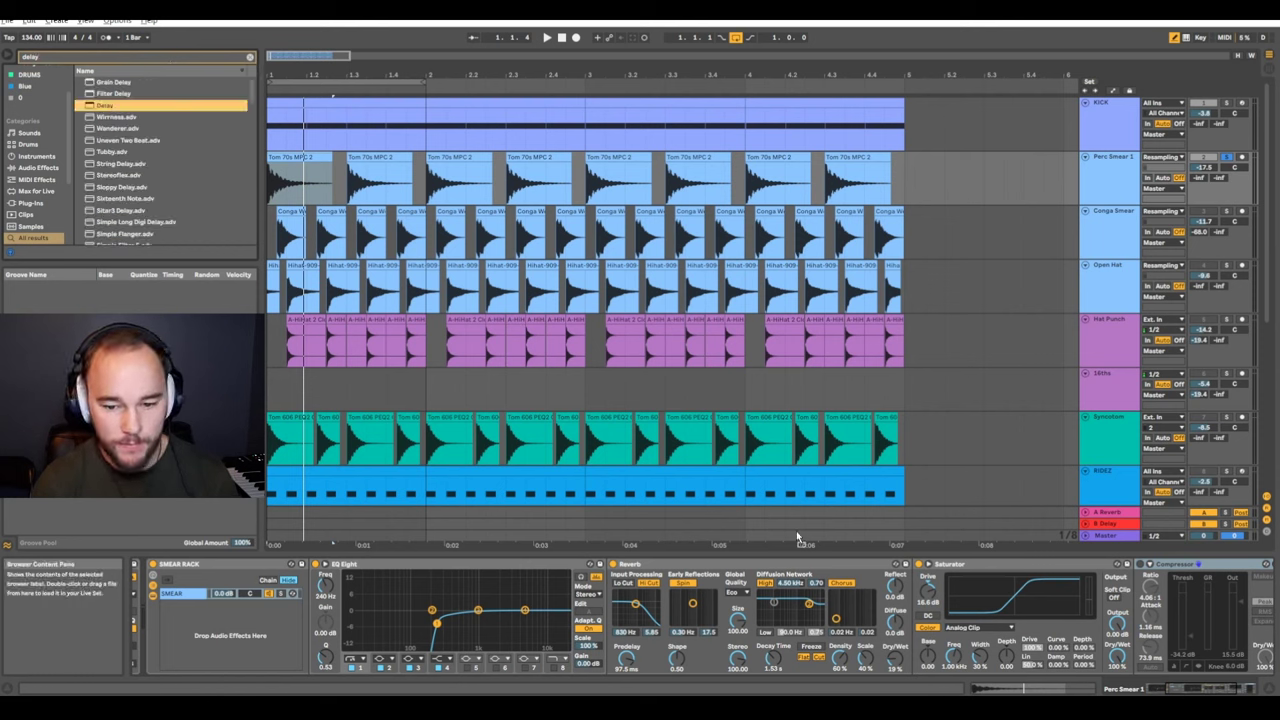
{"action": "left_click_drag", "start_coordinate": [898, 625], "coordinate": [900, 626]}
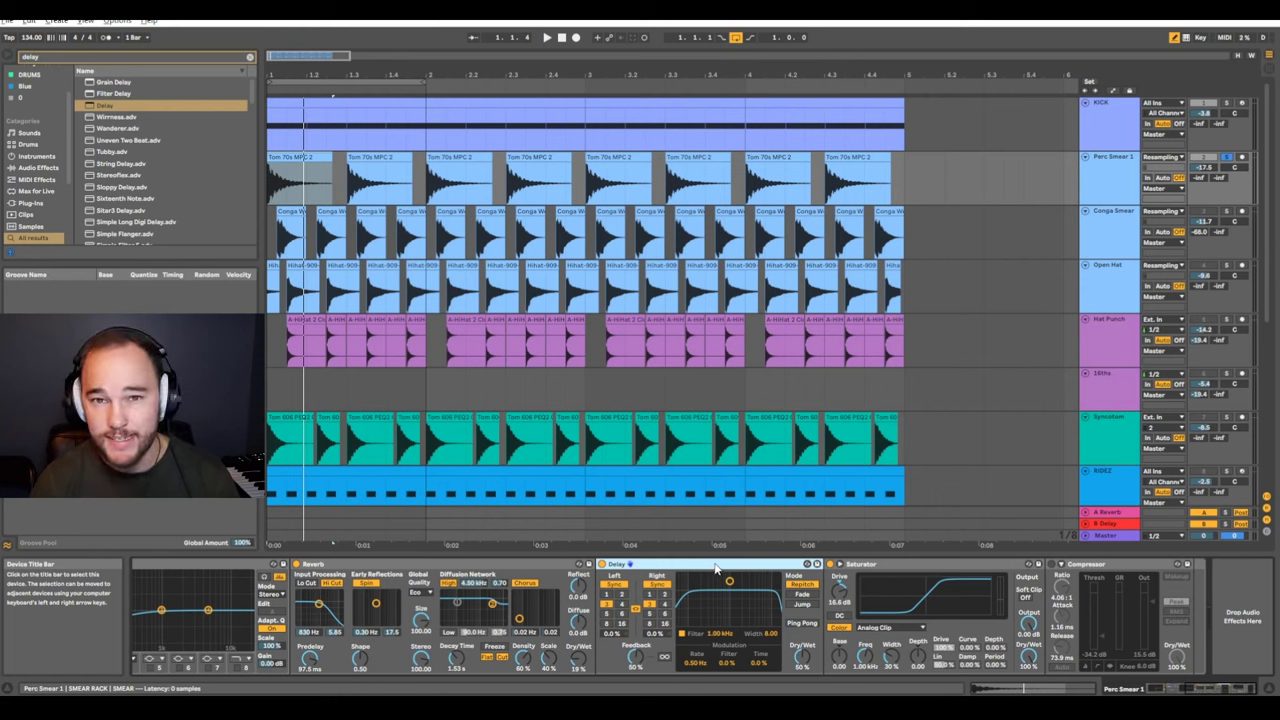
{"action": "key", "text": "ctrl+d"}
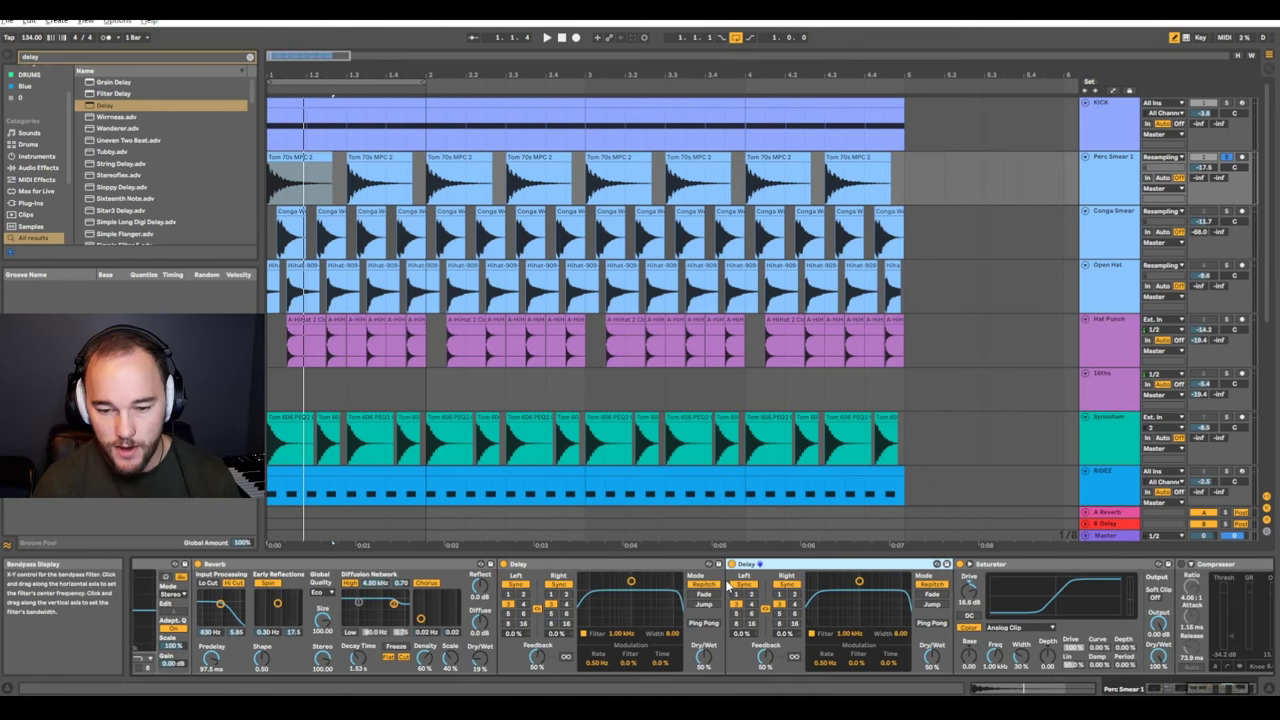
{"action": "left_click", "coordinate": [731, 564]}
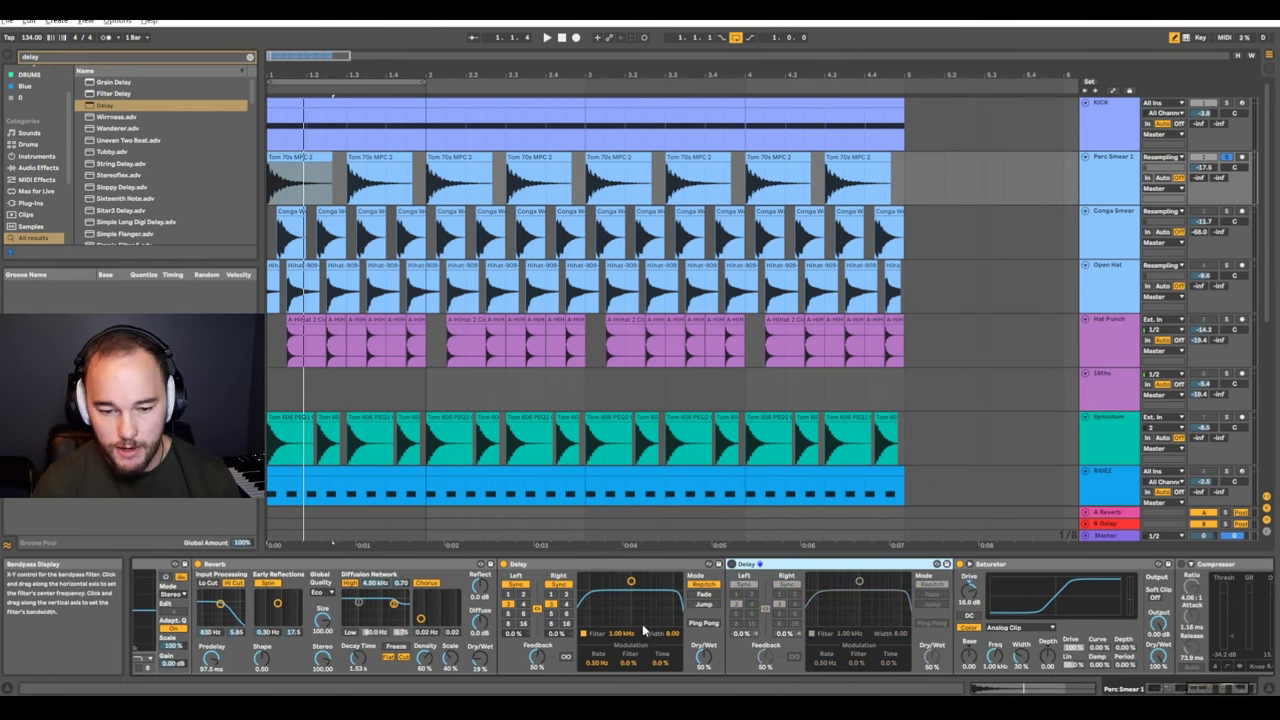
Set the first Delay's feedback to 60% and dry/wet to 33%, and listen with the KICK track soloed as well
{"action": "left_click", "coordinate": [544, 657]}
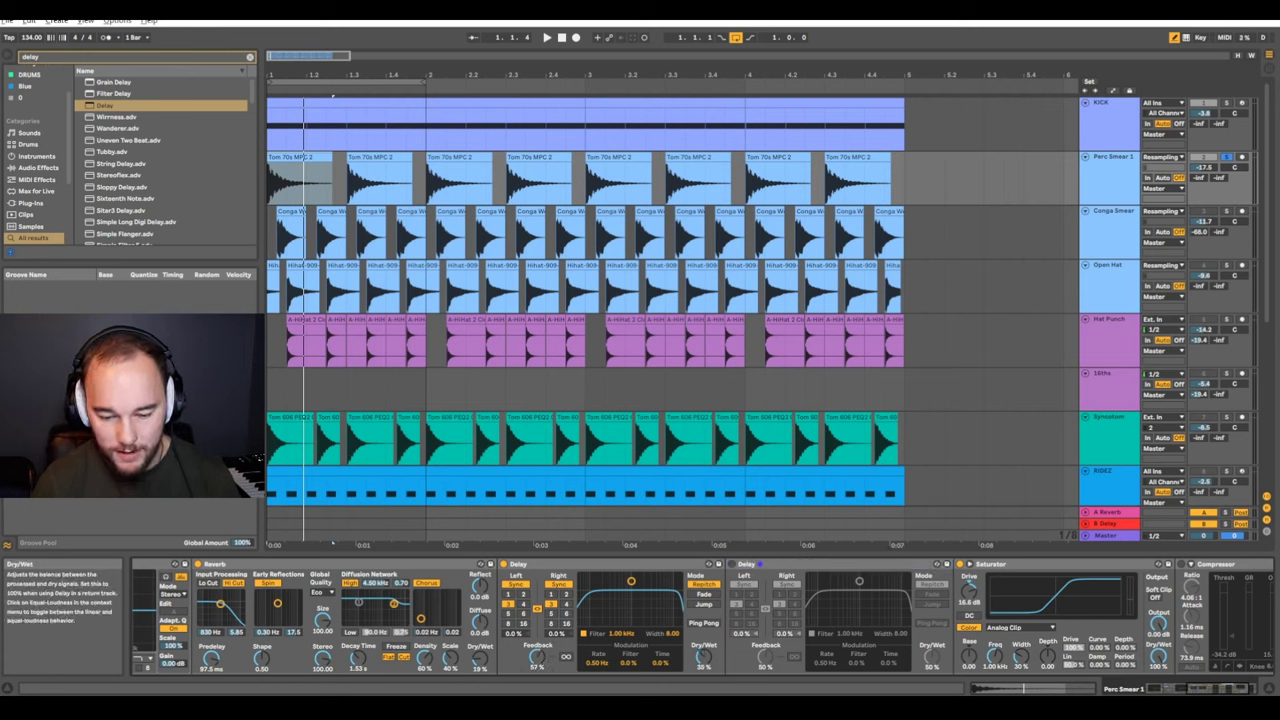
{"action": "key", "text": "space"}
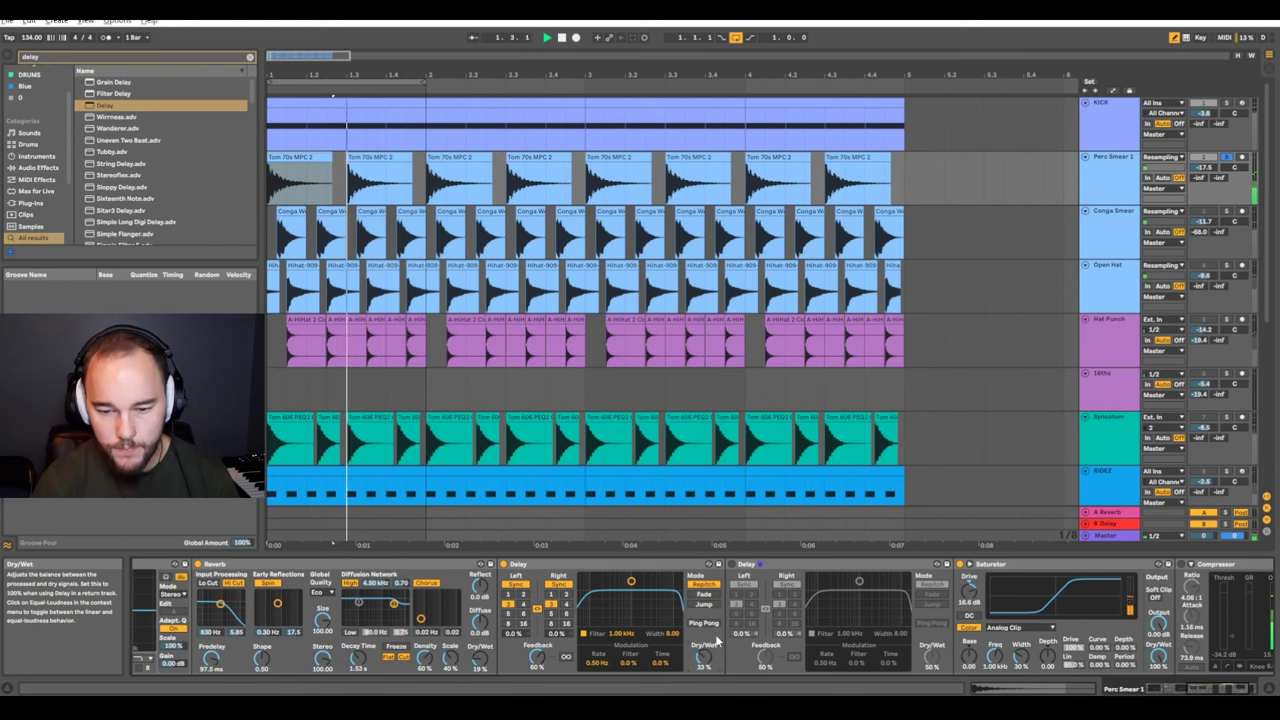
{"action": "left_click", "coordinate": [1226, 104]}
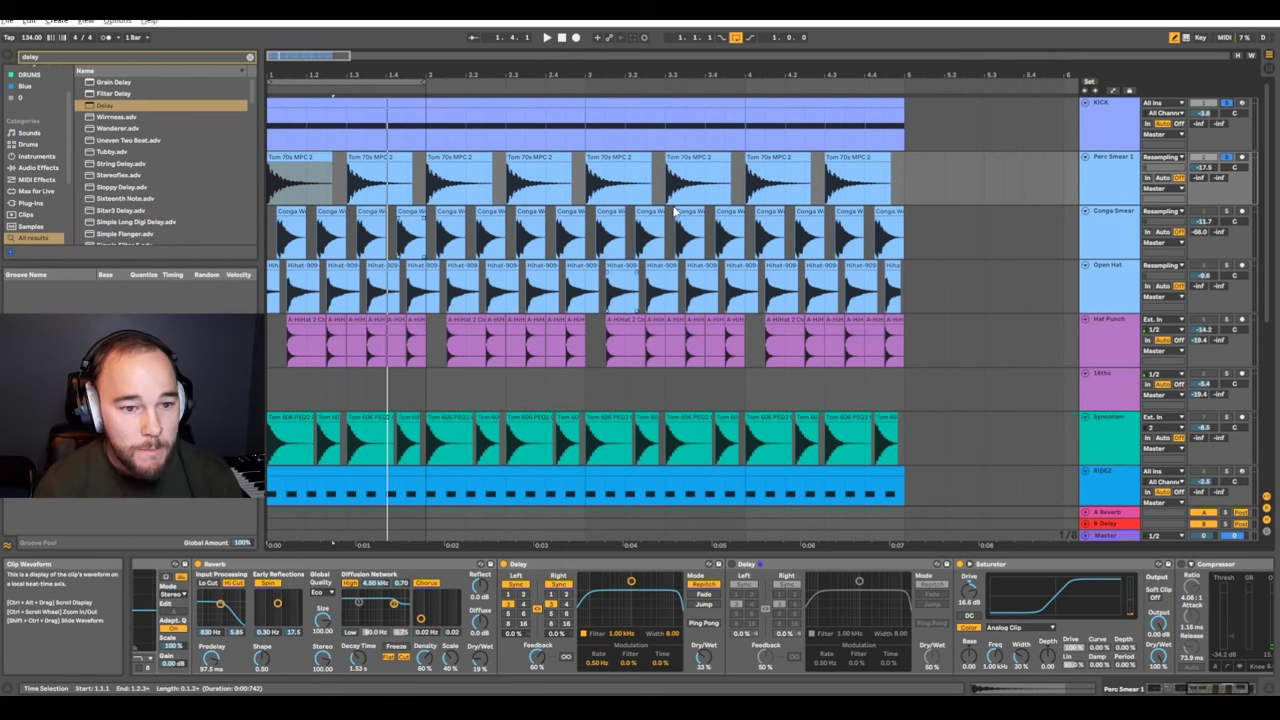
Enable the second Delay and set both its left and right delay times to 1 sixteenth
{"action": "left_click", "coordinate": [732, 565]}
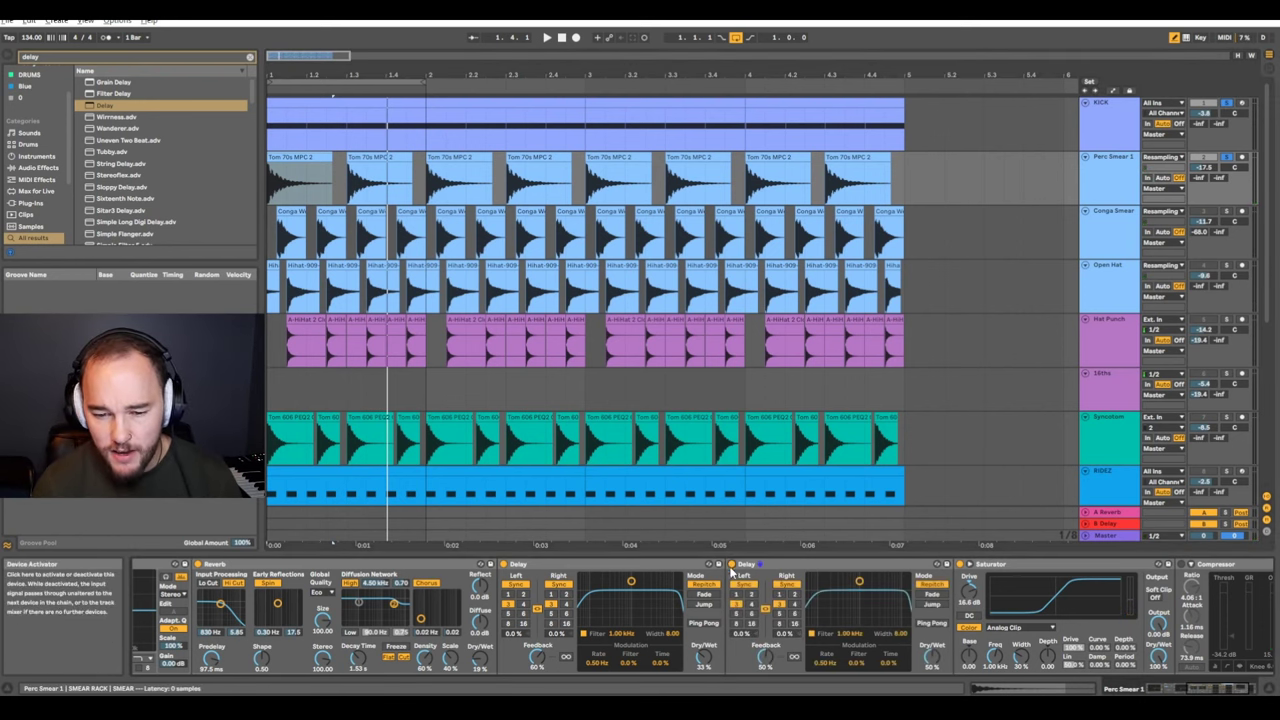
{"action": "left_click", "coordinate": [750, 565]}
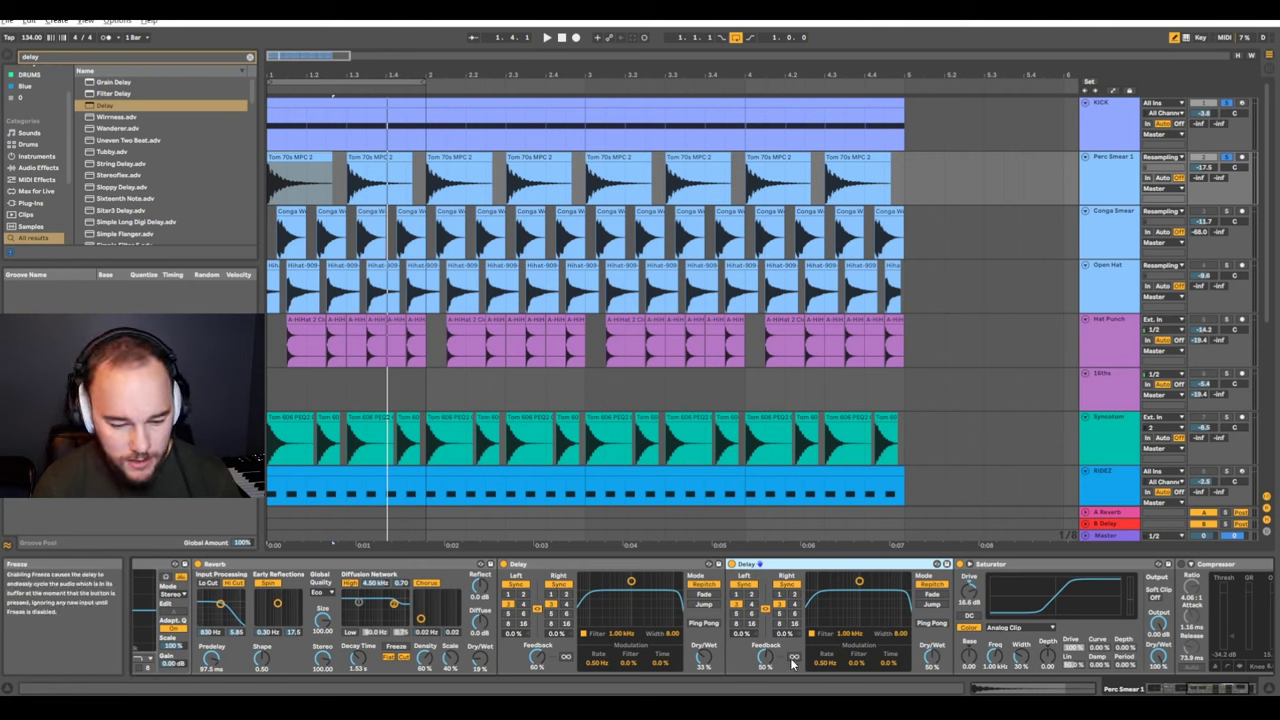
{"action": "left_click", "coordinate": [737, 593]}
{"action": "left_click", "coordinate": [779, 594]}
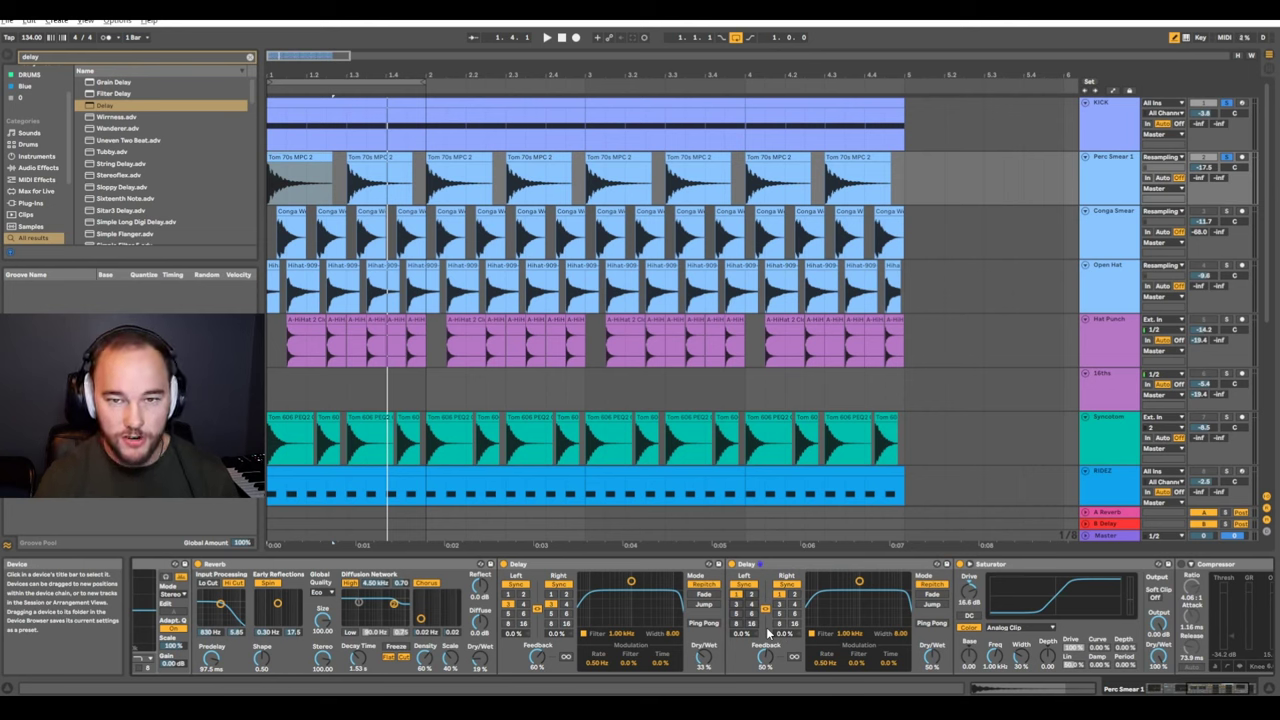
While playing, set the second Delay's feedback to about 61% and its dry/wet to about 44%
{"action": "key", "text": "space"}
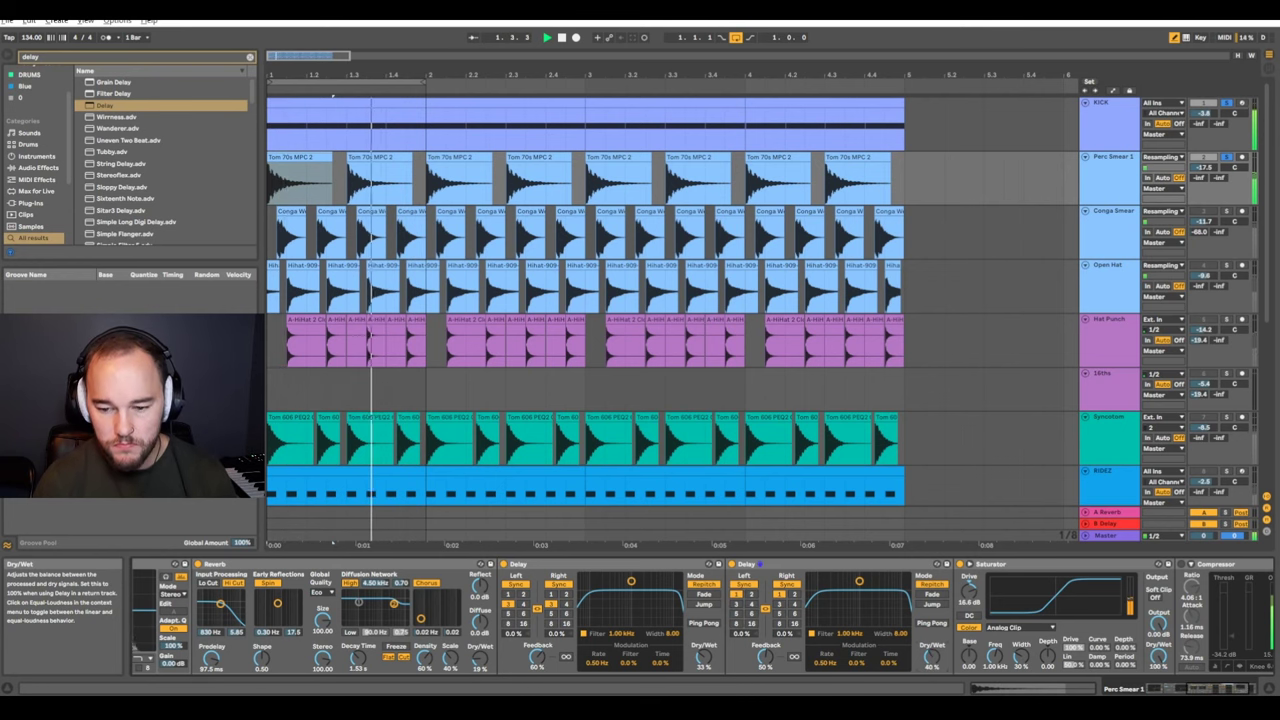
{"action": "left_click_drag", "start_coordinate": [768, 658], "coordinate": [768, 649]}
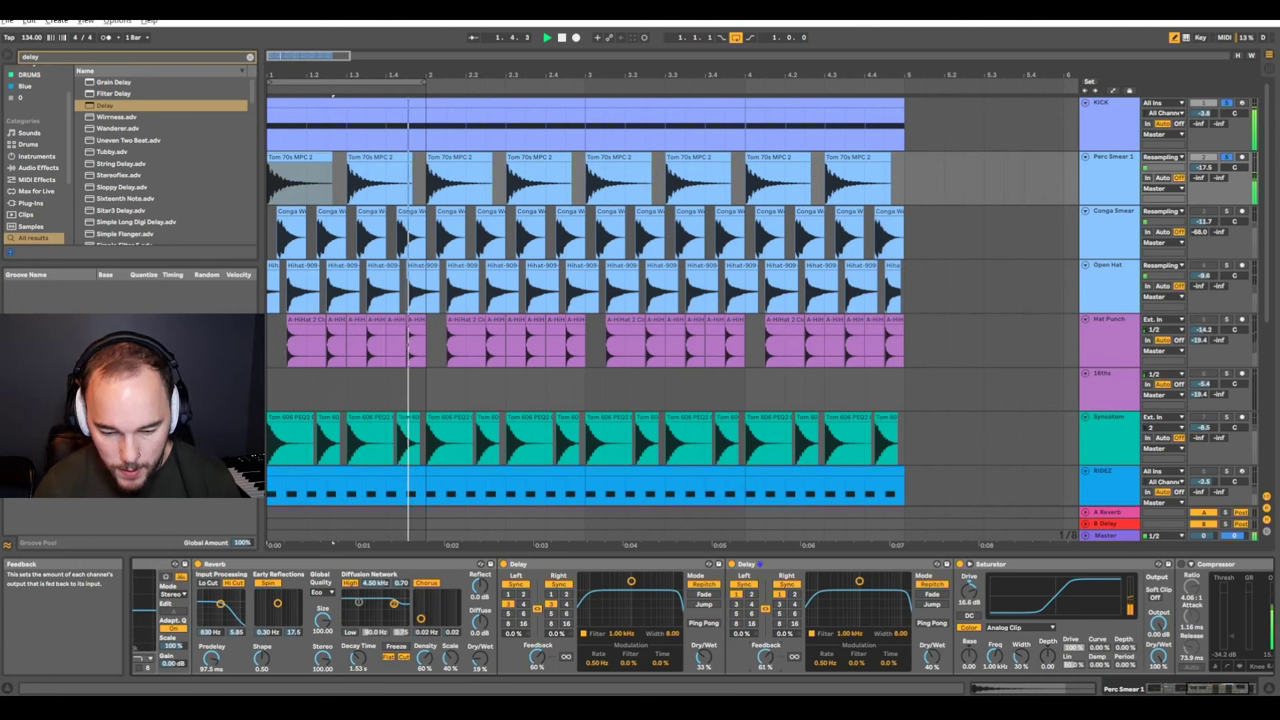
{"action": "left_click_drag", "start_coordinate": [932, 655], "coordinate": [932, 646]}
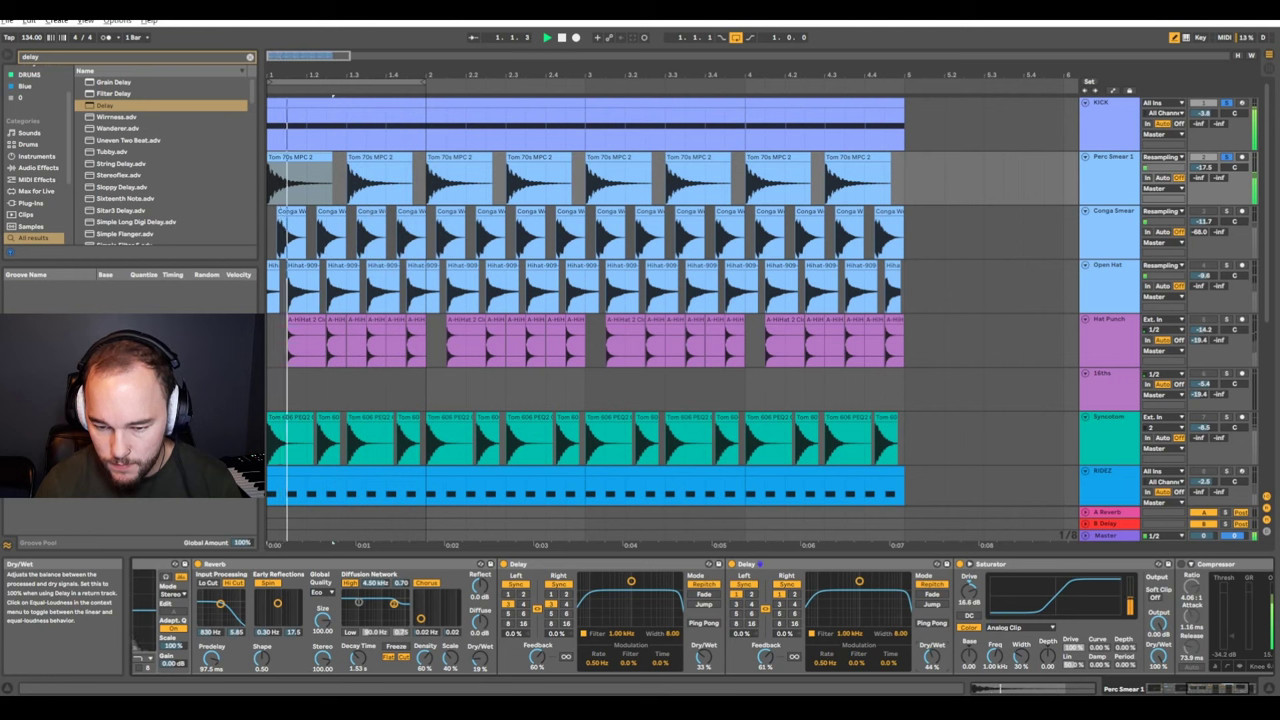
Raise the Delay filters to about 2.41 kHz on the second Delay and 3.60 kHz on the first, narrowing their widths
{"action": "left_click_drag", "start_coordinate": [859, 581], "coordinate": [874, 587]}
{"action": "left_click_drag", "start_coordinate": [631, 581], "coordinate": [653, 589]}
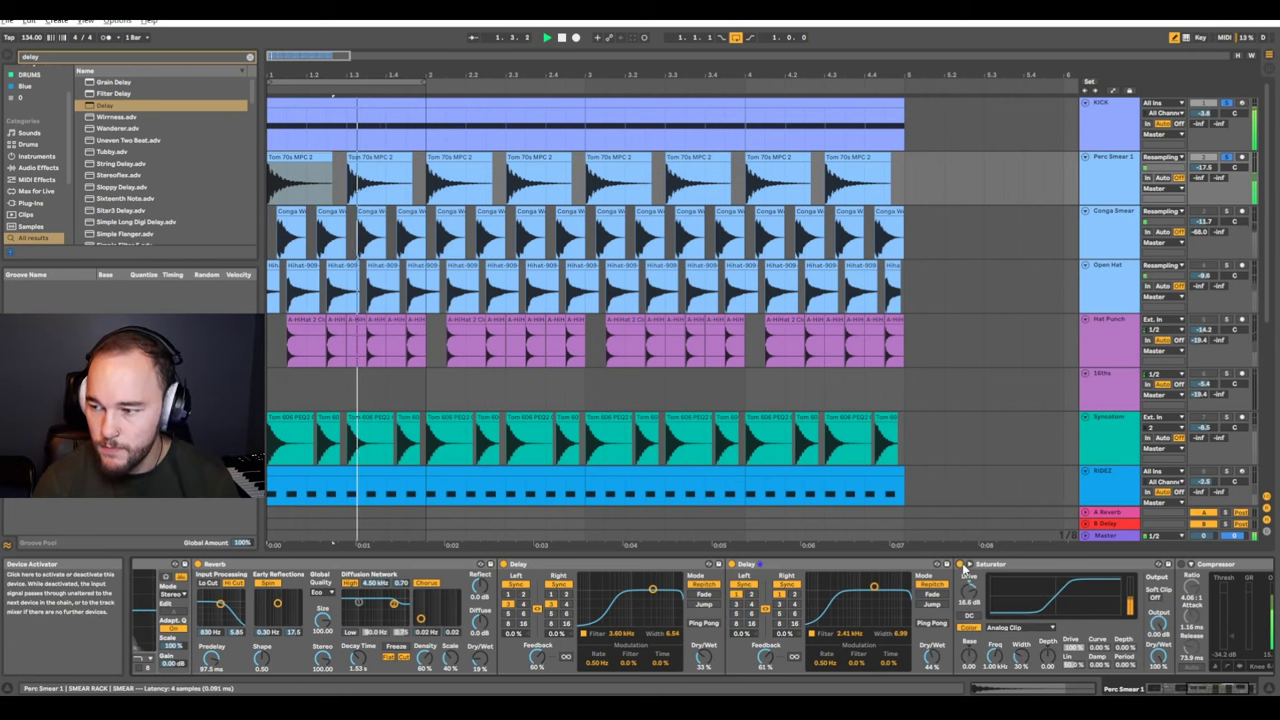
{"action": "scroll", "coordinate": [971, 604], "scroll_direction": "down", "scroll_amount": 3}
{"action": "key", "text": "space"}
{"action": "scroll", "coordinate": [407, 668], "scroll_direction": "up", "scroll_amount": 5}
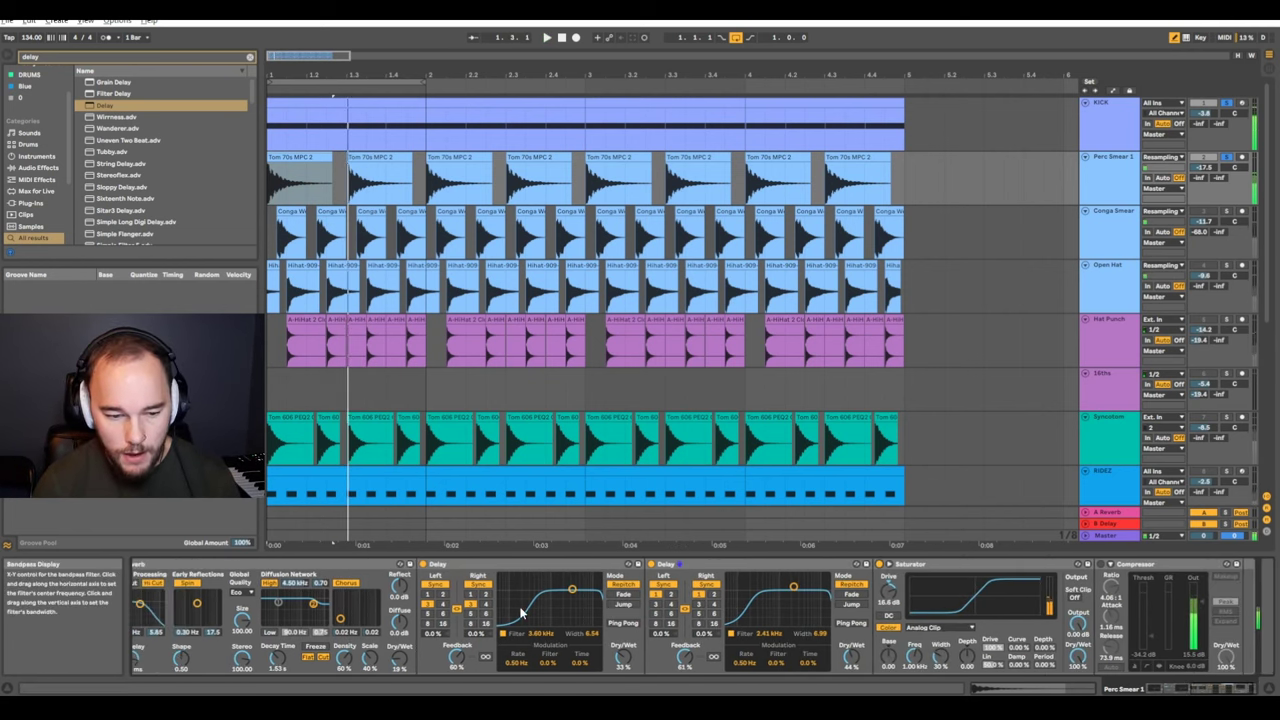
Shorten the Reverb's decay time to about 679 ms while the loop plays
{"action": "key", "text": "space"}
{"action": "left_click_drag", "start_coordinate": [425, 657], "coordinate": [425, 678]}
{"action": "key", "text": "space"}
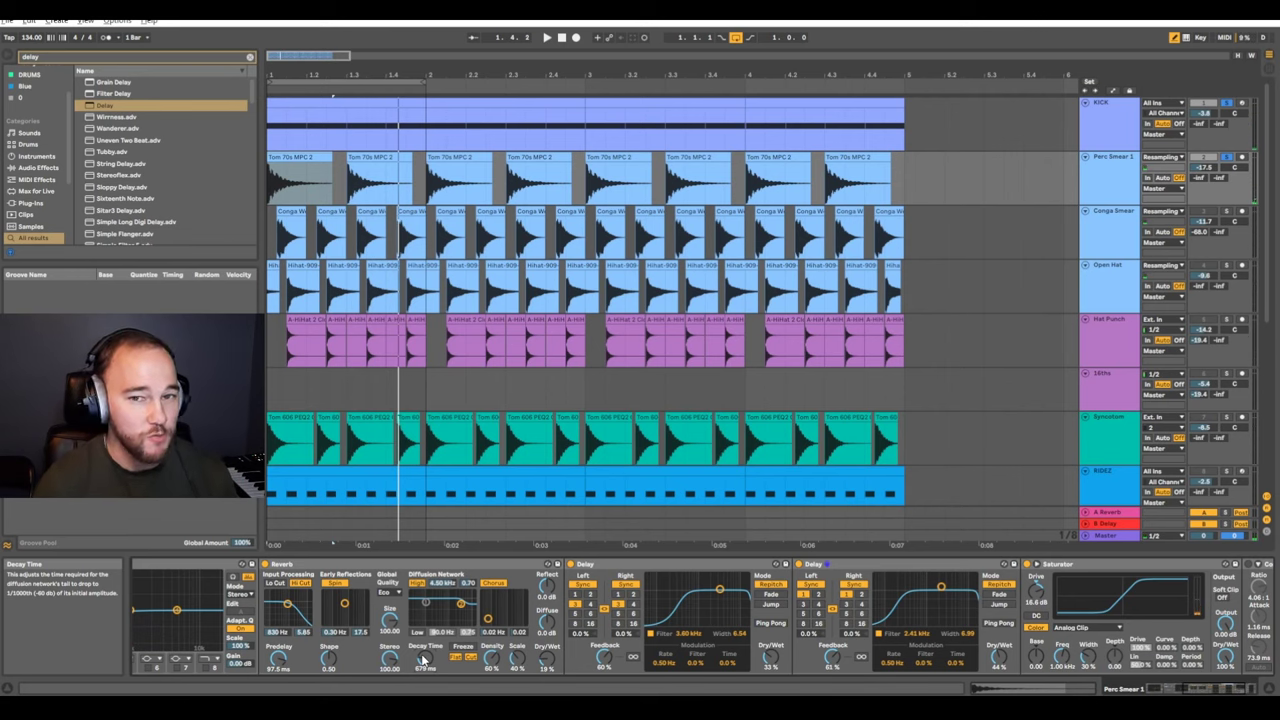
Solo the Conga Smear track and copy the SMEAR RACK from Perc Smear 1 onto it
{"action": "left_click", "coordinate": [1112, 225]}
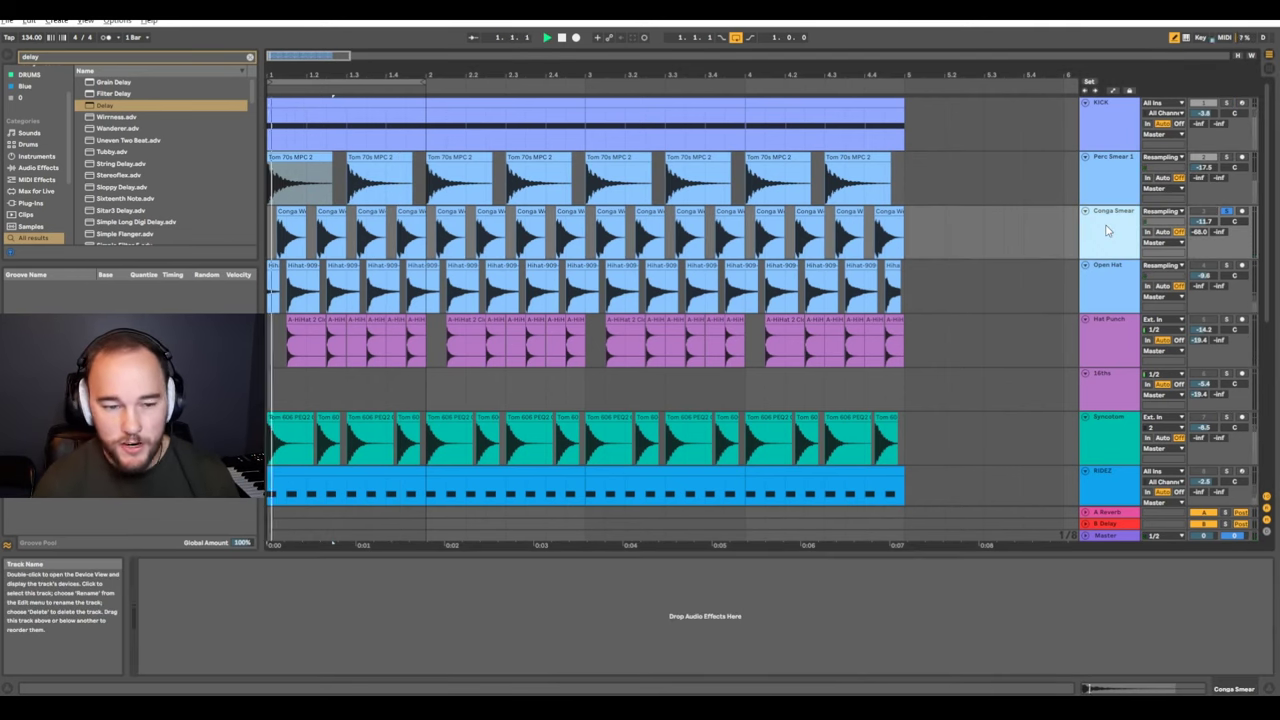
{"action": "left_click", "coordinate": [1111, 169]}
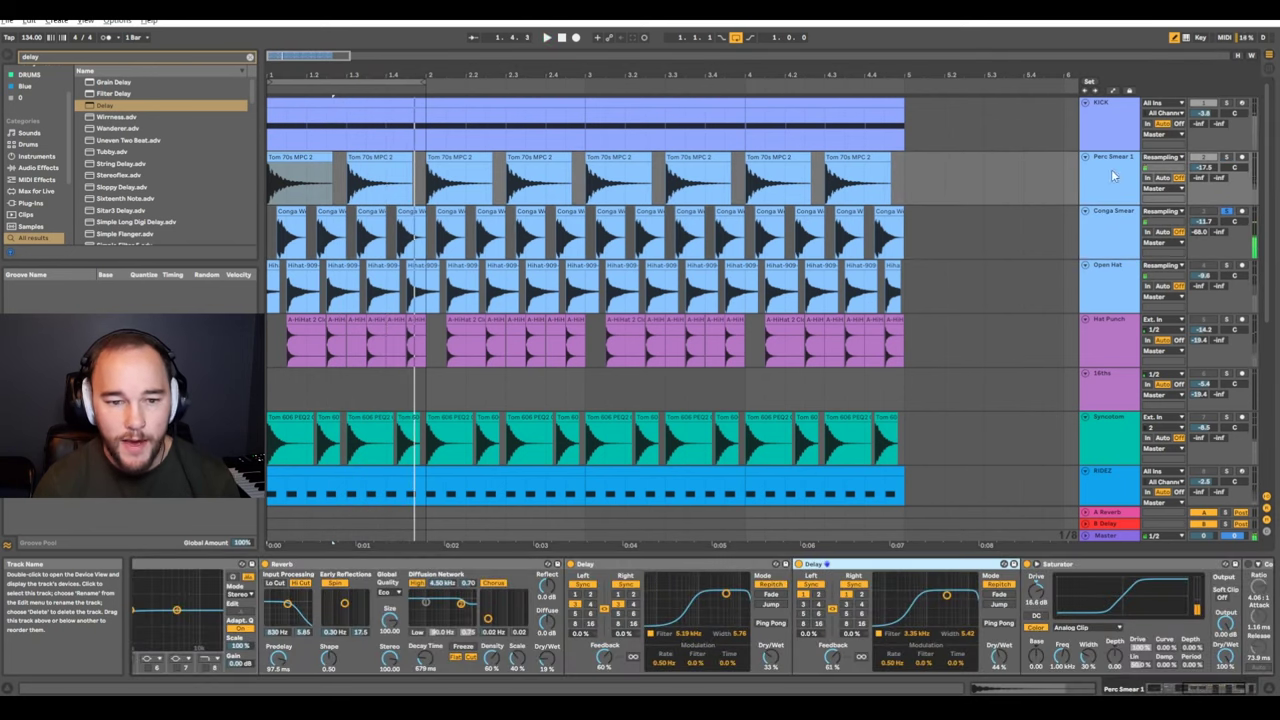
{"action": "scroll", "coordinate": [250, 579], "scroll_direction": "left", "scroll_amount": 6}
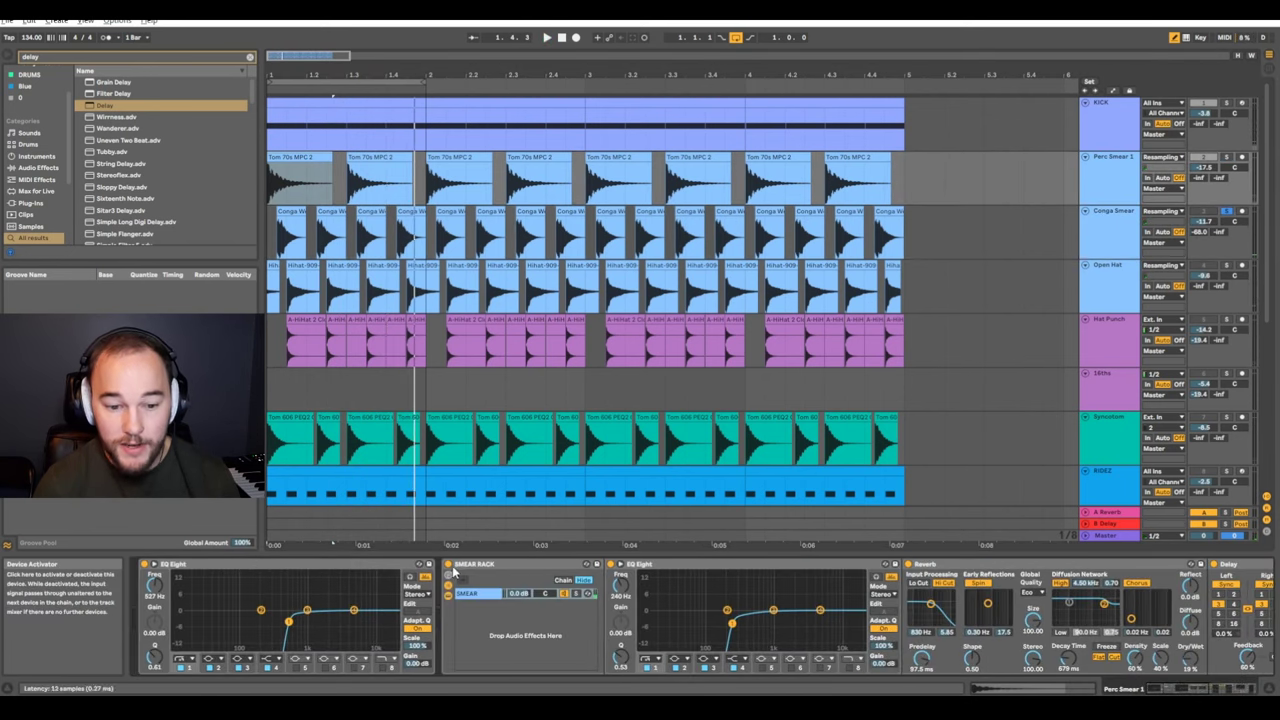
{"action": "left_click", "coordinate": [456, 567]}
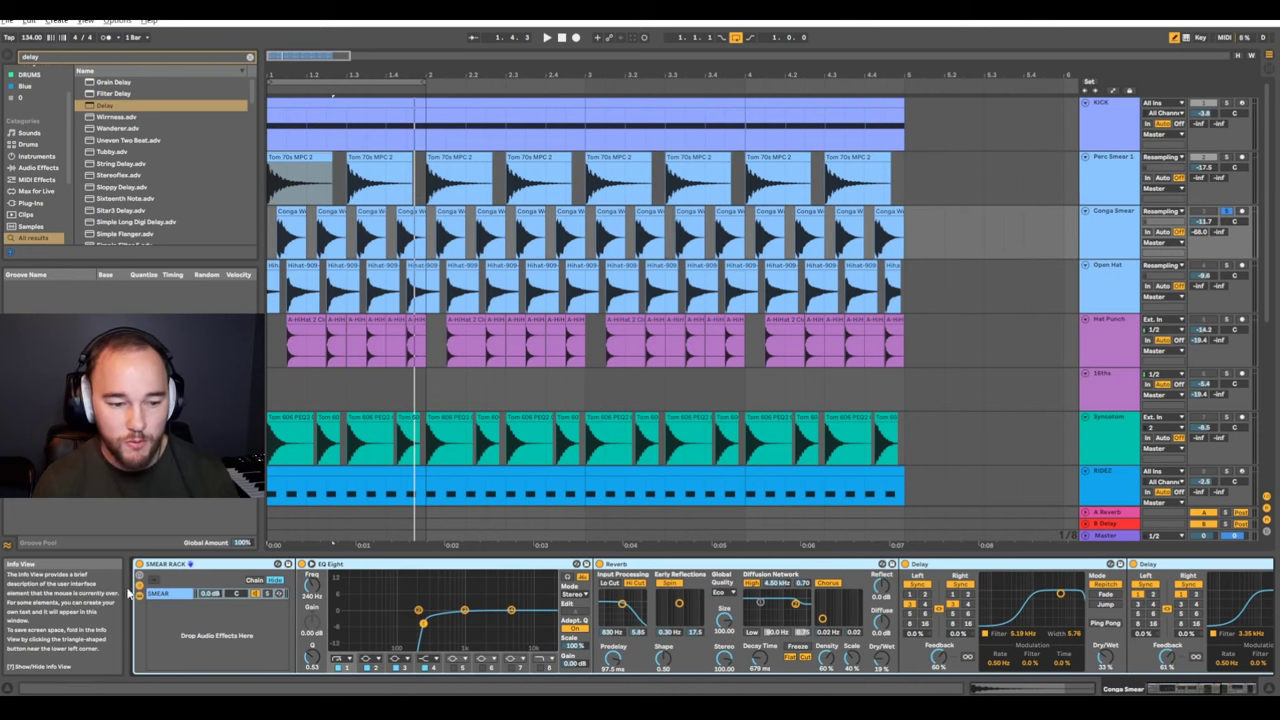
Save the Conga Smear rack to the User Library as DELAY SMEAR RACK and play the track with it
{"action": "left_click", "coordinate": [282, 604]}
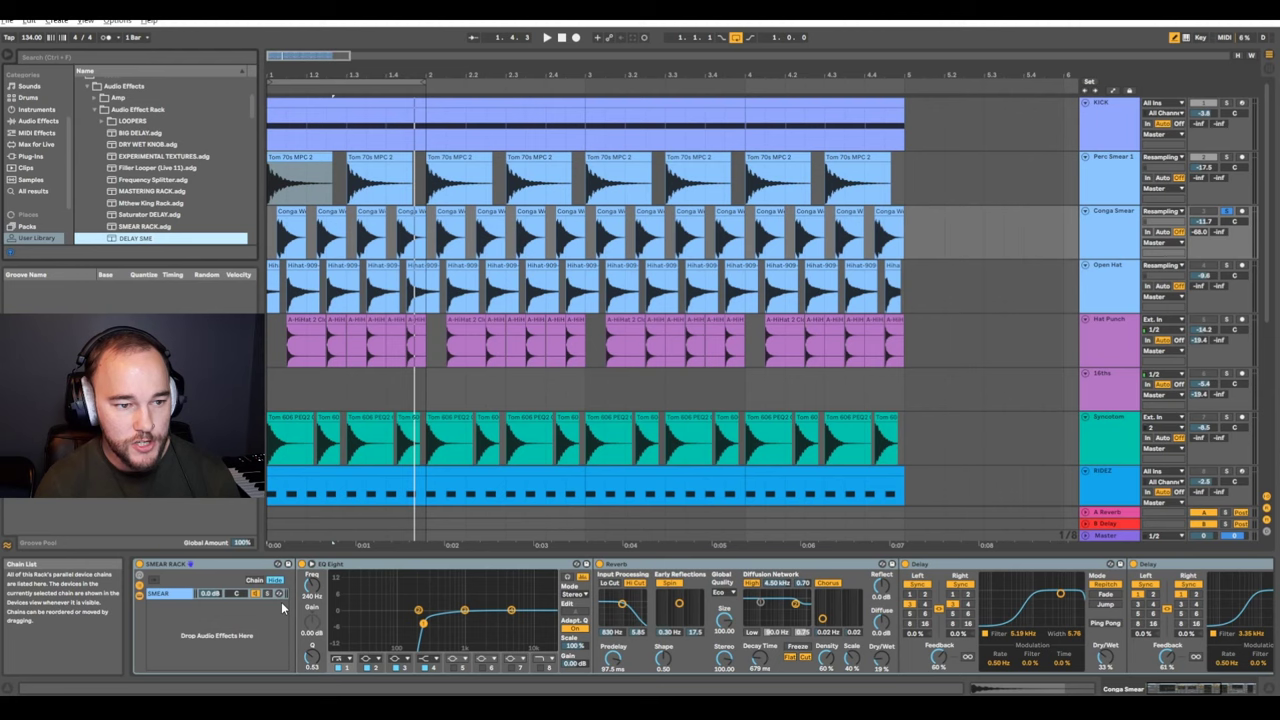
{"action": "key", "text": "Return"}
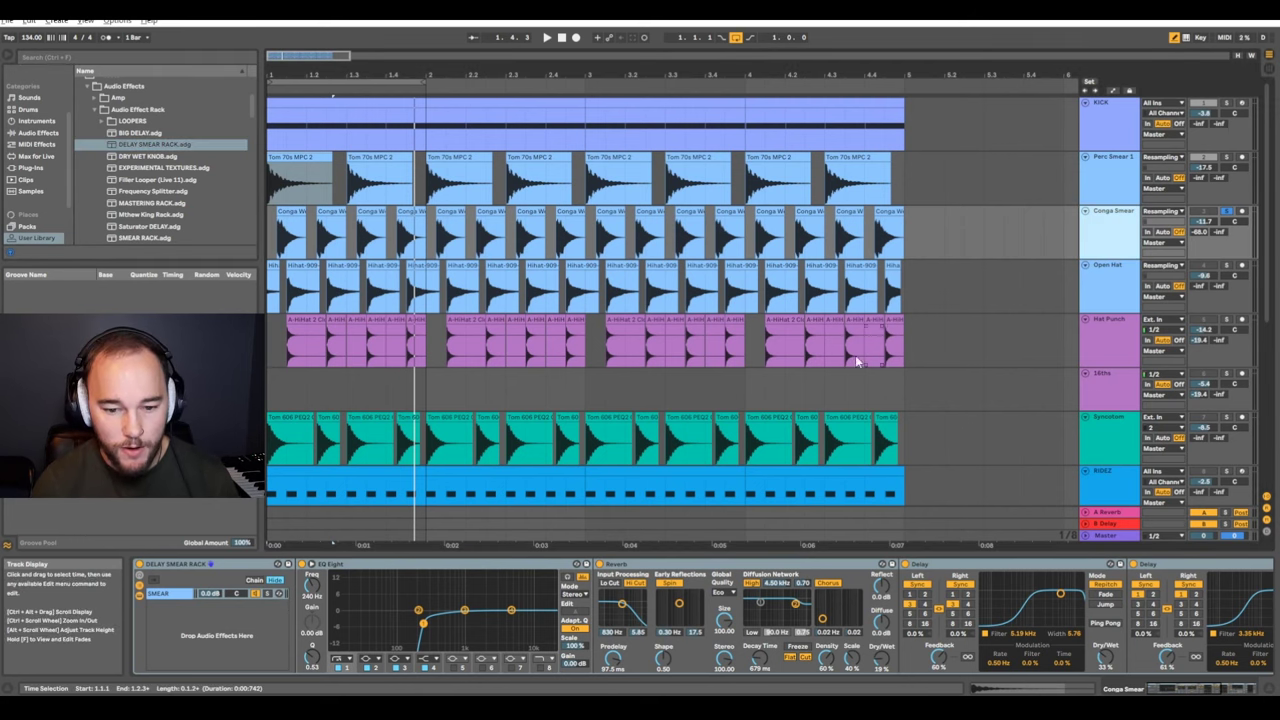
{"action": "key", "text": "space"}
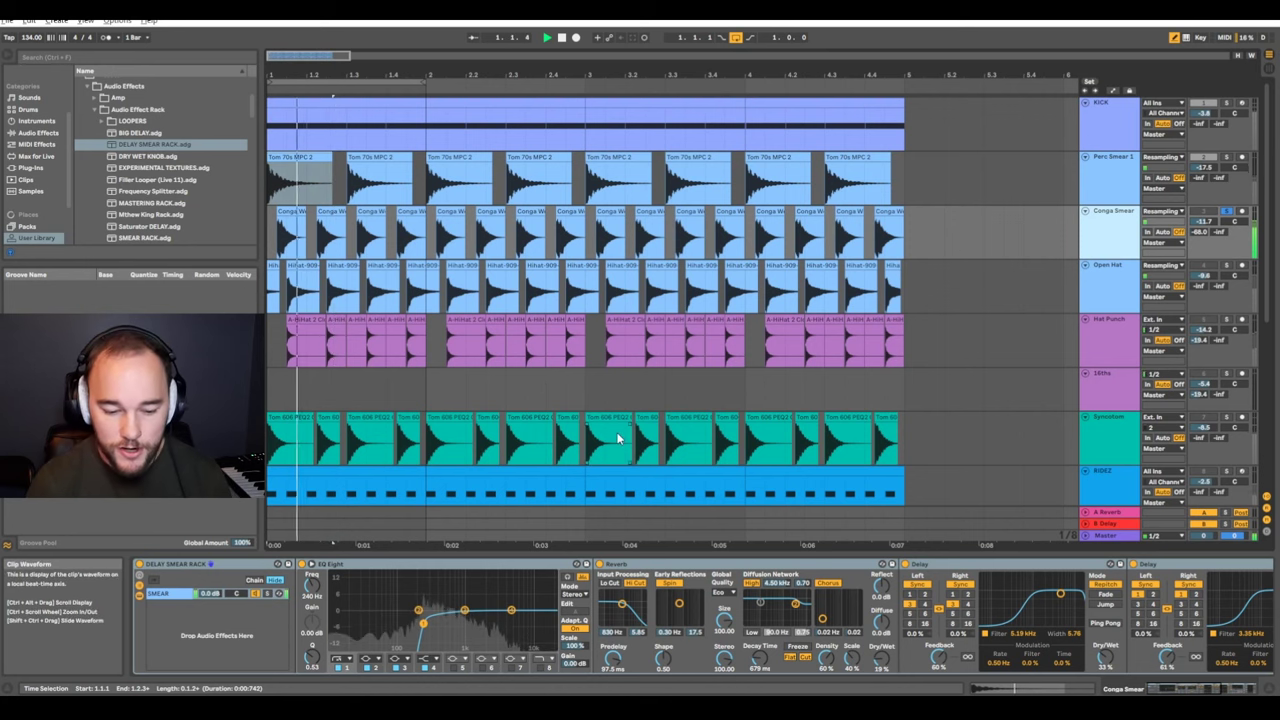
{"action": "key", "text": "space"}
{"action": "left_click", "coordinate": [176, 564]}
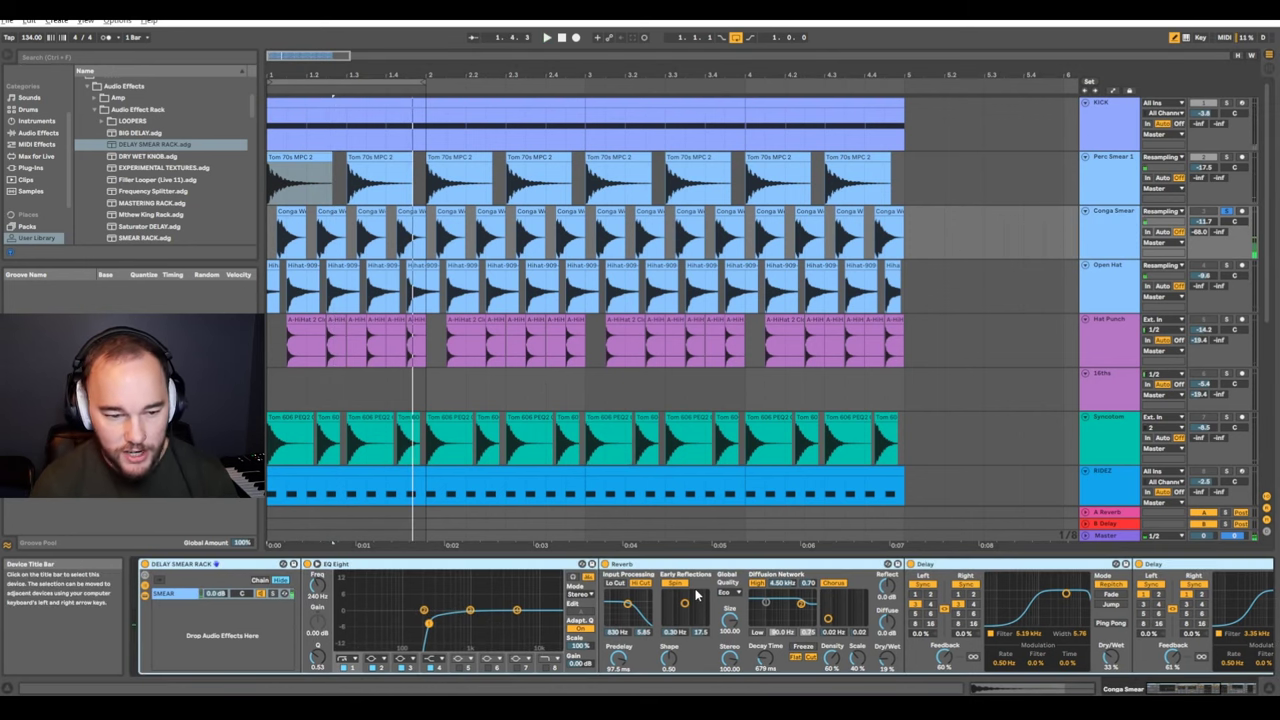
Set the first Delay on Conga Smear to 1 sixteenth left and 2 sixteenths right, and play the result
{"action": "scroll", "coordinate": [810, 610], "scroll_direction": "right", "scroll_amount": 6}
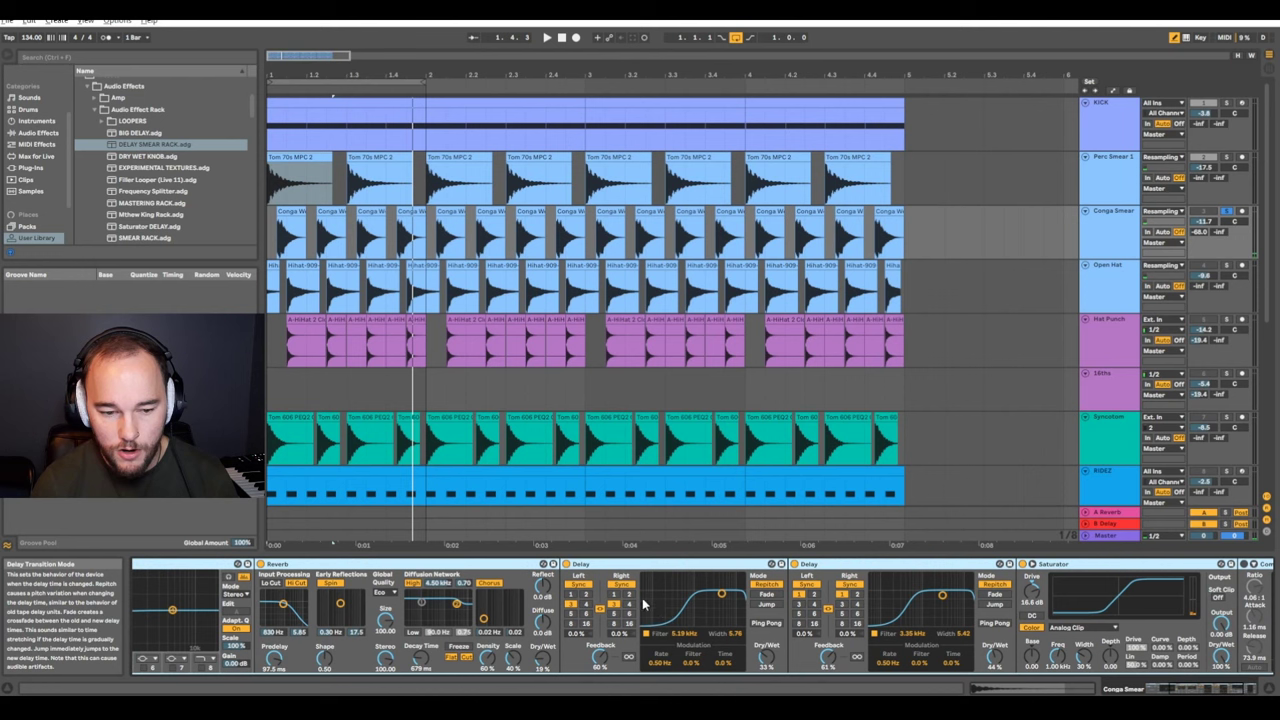
{"action": "left_click", "coordinate": [575, 594]}
{"action": "left_click", "coordinate": [644, 595]}
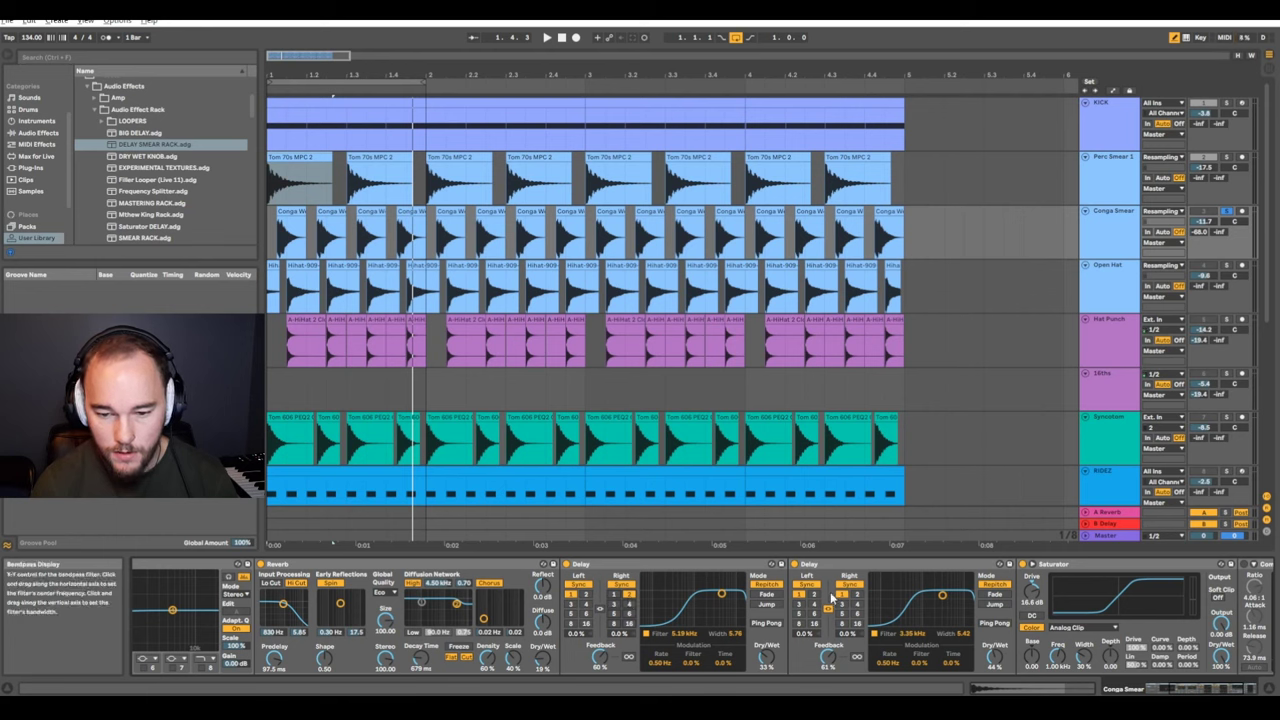
{"action": "key", "text": "space"}
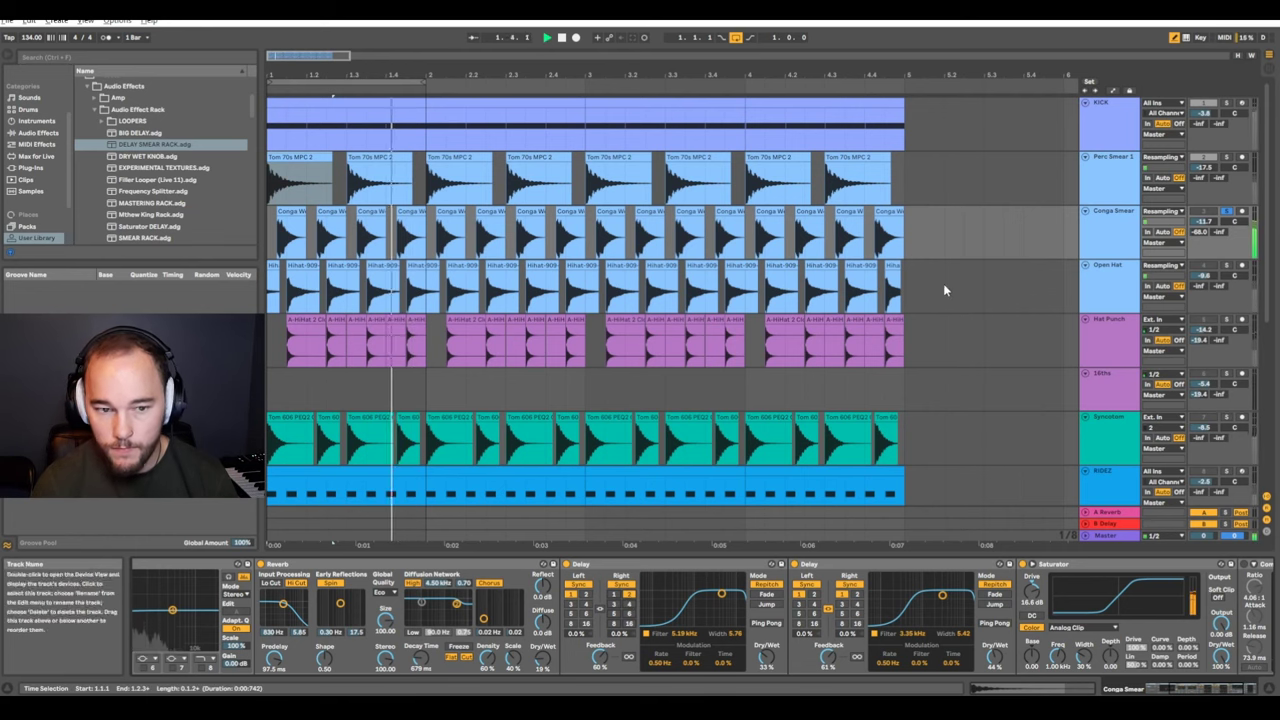
{"action": "key", "text": "space"}
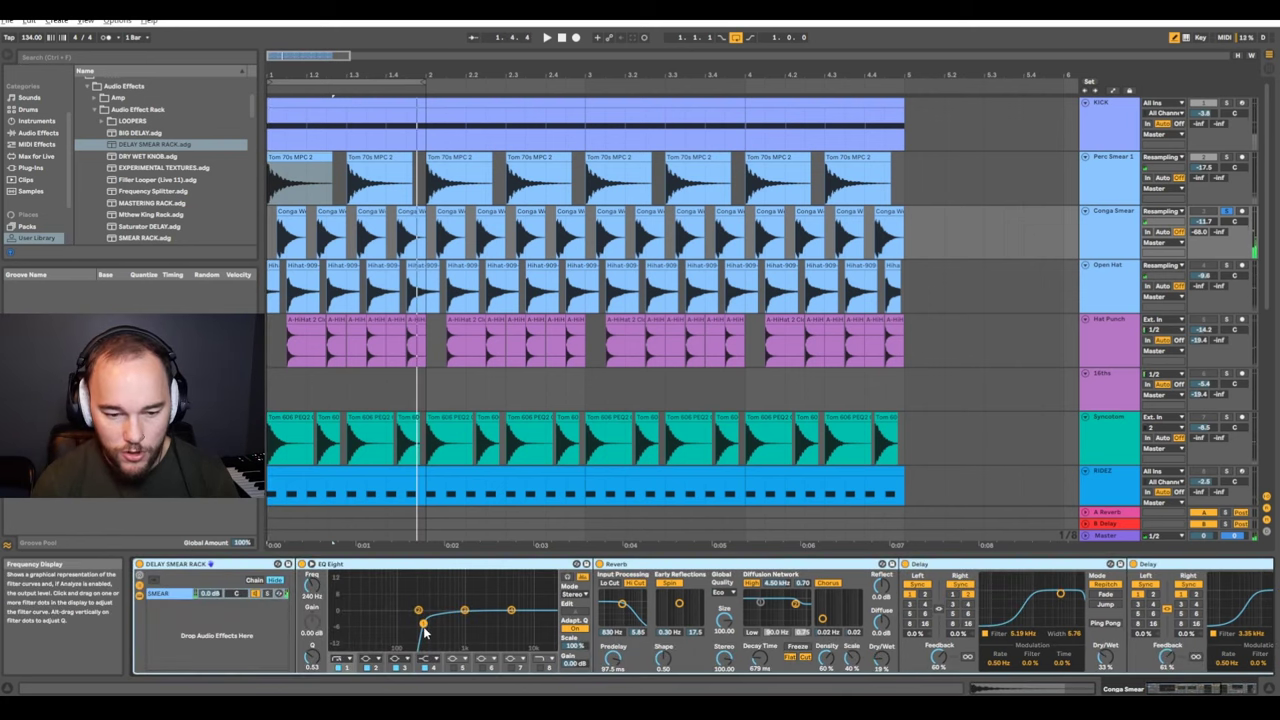
Lower the rack EQ Eight's low cut and pull its upper band down to about 1.60 kHz at -13.8 dB
{"action": "left_click_drag", "start_coordinate": [424, 624], "coordinate": [407, 620]}
{"action": "left_click_drag", "start_coordinate": [509, 613], "coordinate": [478, 644]}
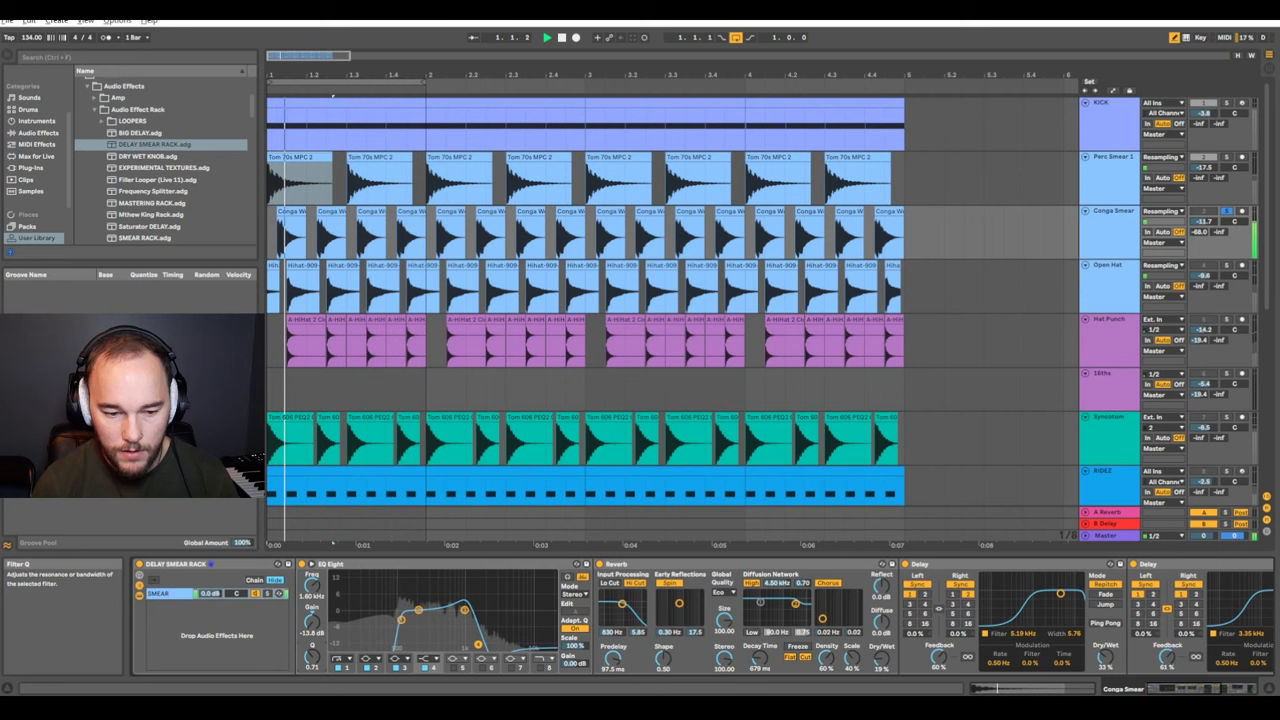
{"action": "left_click_drag", "start_coordinate": [418, 610], "coordinate": [468, 645]}
Reduce the Conga Smear Saturator's drive to about 13.1 dB while playing
{"action": "scroll", "coordinate": [470, 644], "scroll_direction": "right", "scroll_amount": 3}
{"action": "scroll", "coordinate": [470, 645], "scroll_direction": "right", "scroll_amount": 8}
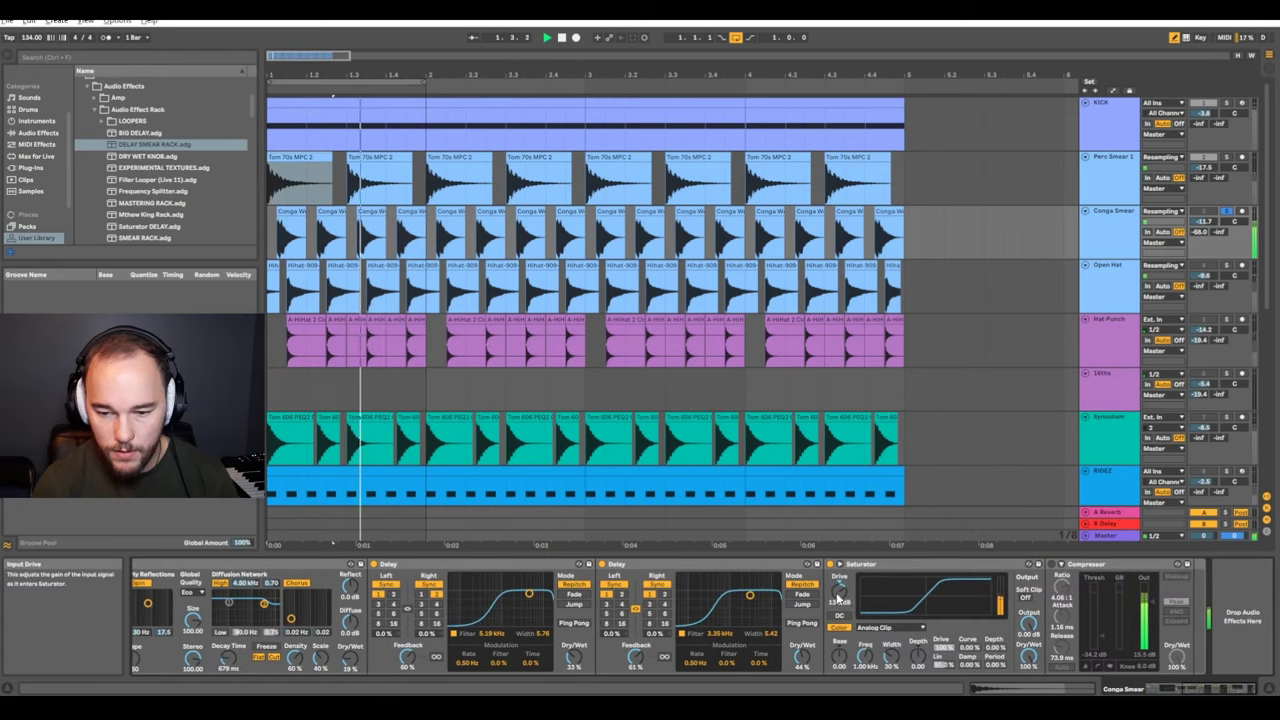
{"action": "key", "text": "space"}
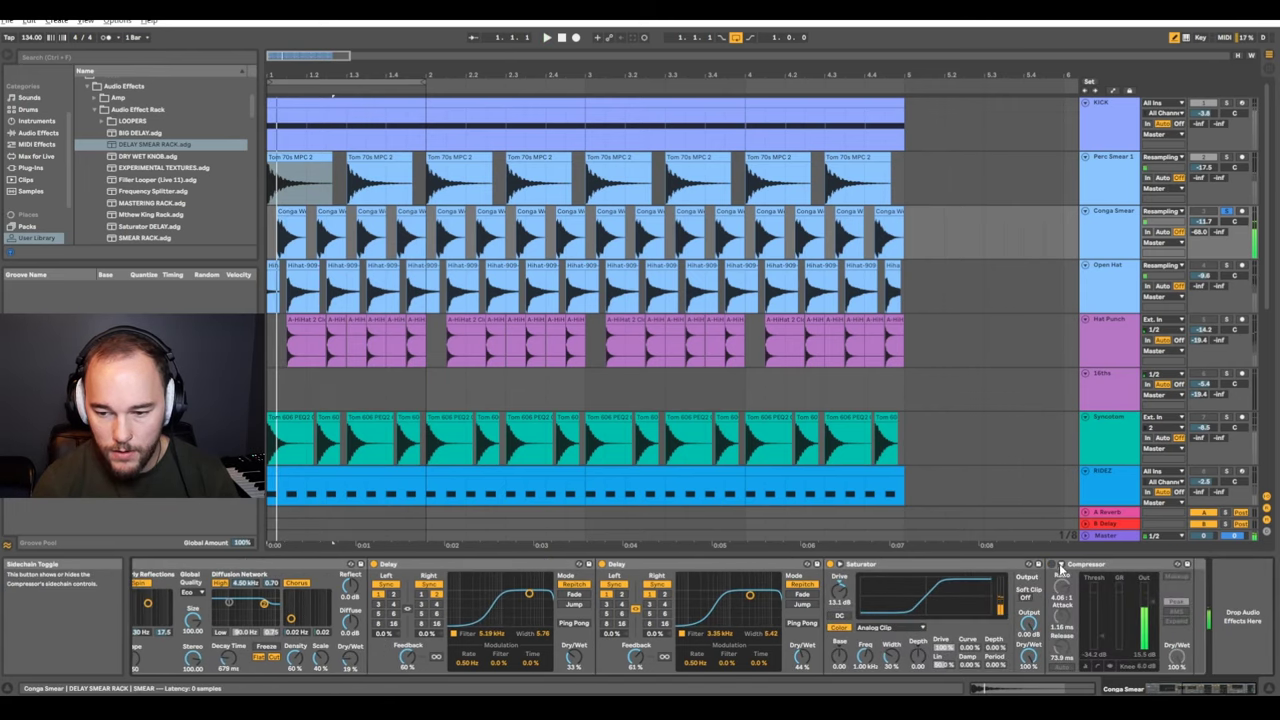
Enable the rack Compressors on Conga Smear and Perc Smear 1, and balance the tracks to about -8.0 and -19.4 dB against the soloed KICK
{"action": "left_click", "coordinate": [1118, 199]}
{"action": "scroll", "coordinate": [1075, 610], "scroll_direction": "right", "scroll_amount": 6}
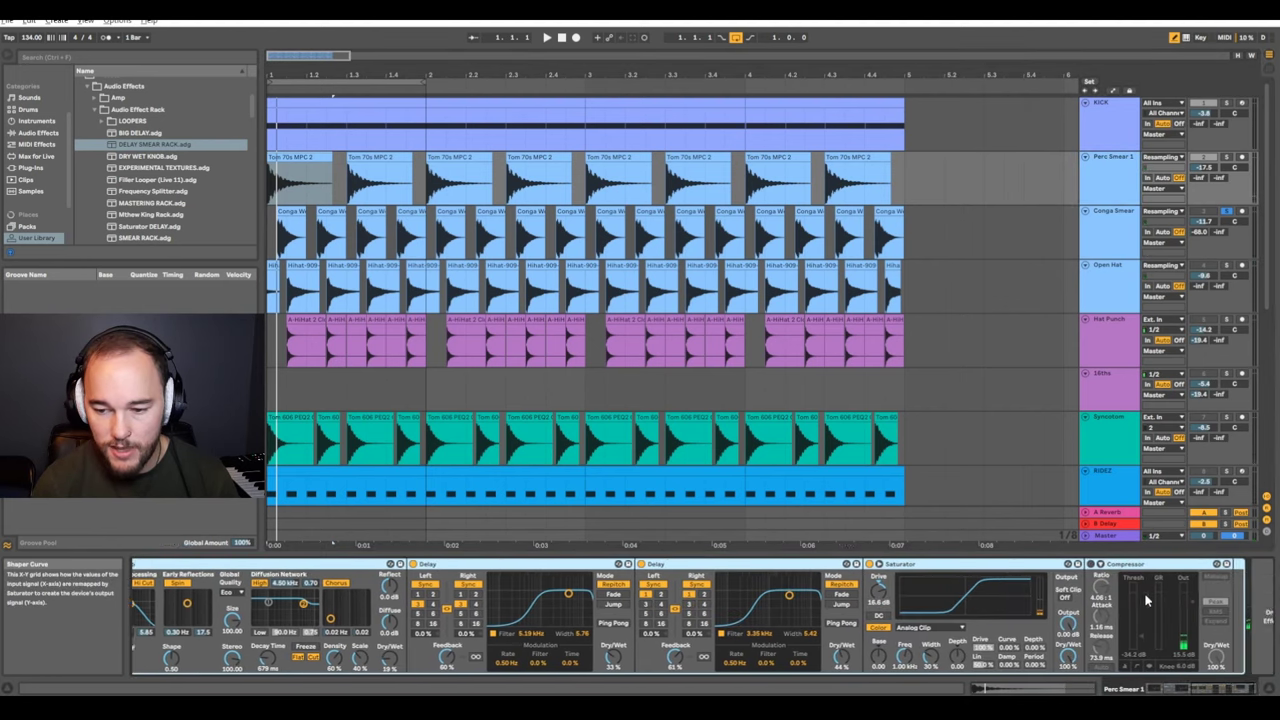
{"action": "left_click", "coordinate": [1127, 242]}
{"action": "scroll", "coordinate": [1110, 592], "scroll_direction": "right", "scroll_amount": 6}
{"action": "key", "text": "space"}
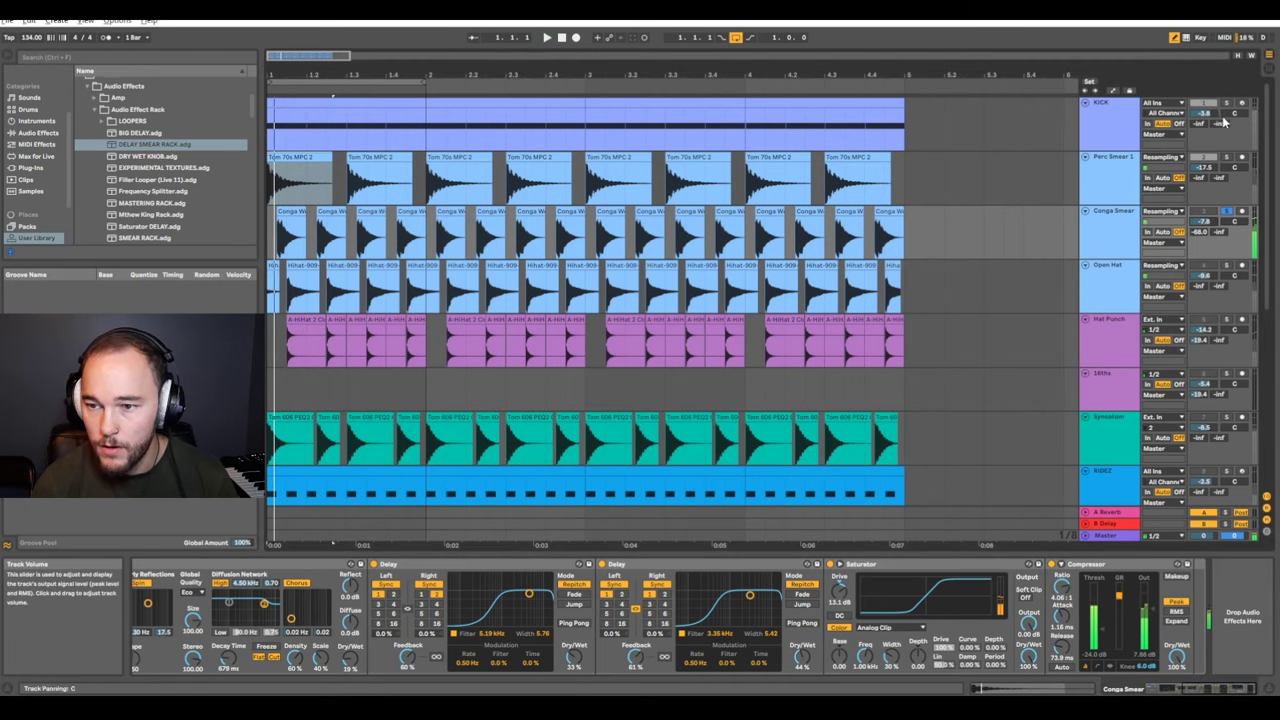
{"action": "key", "text": "space"}
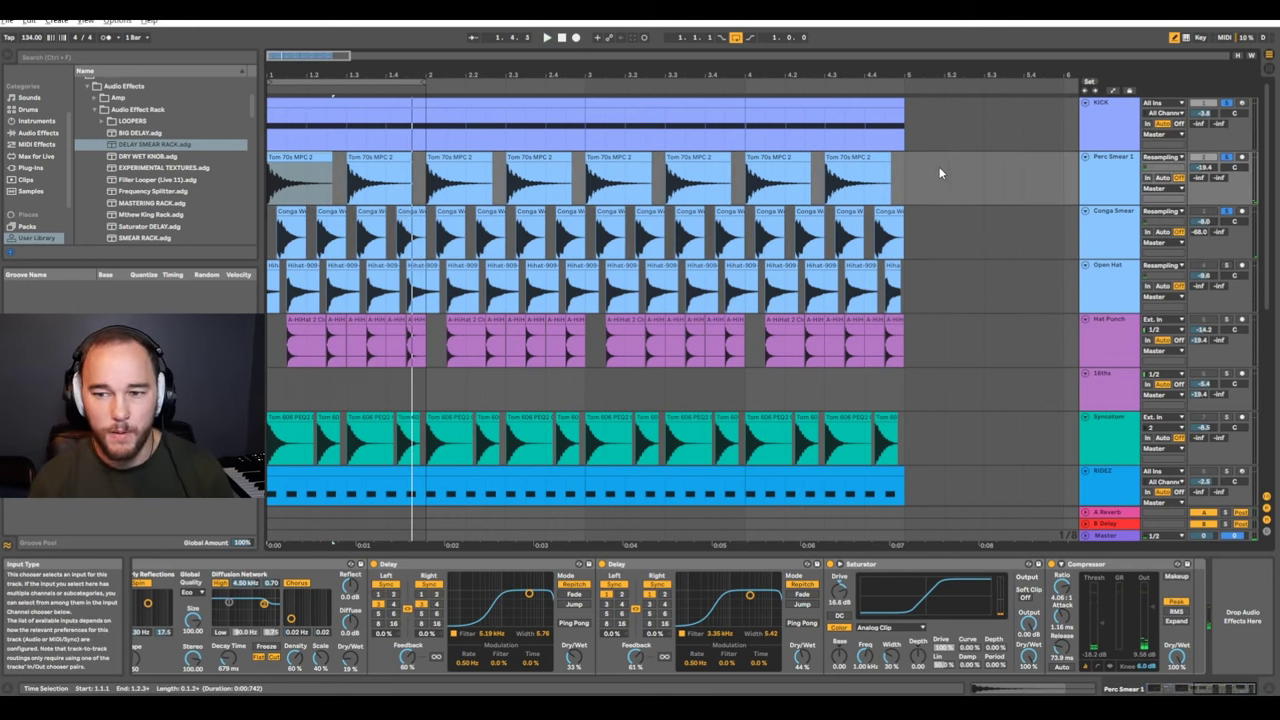
Lower Perc Smear 1 to -20.4 dB and Conga Smear to -10.0 dB during playback, and check the placement of their clips
{"action": "key", "text": "space"}
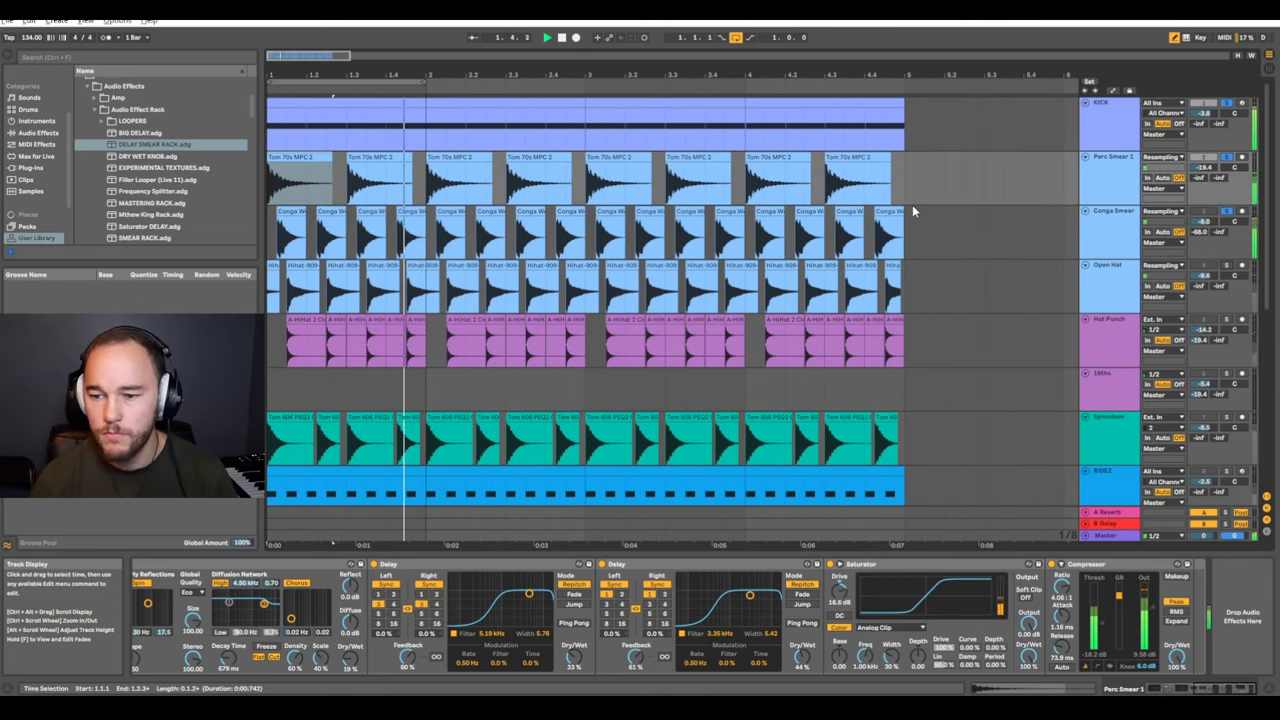
{"action": "key", "text": "space"}
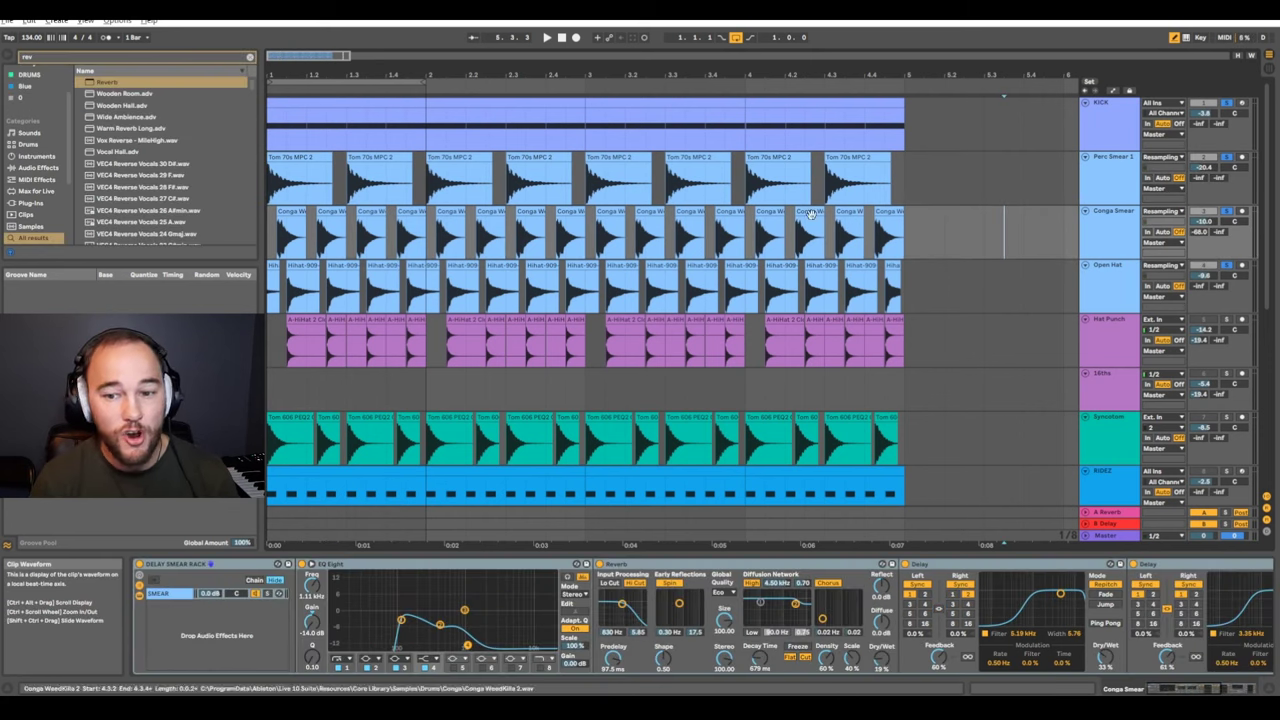
{"action": "left_click", "coordinate": [372, 232]}
{"action": "left_click", "coordinate": [412, 230]}
{"action": "left_click", "coordinate": [326, 214]}
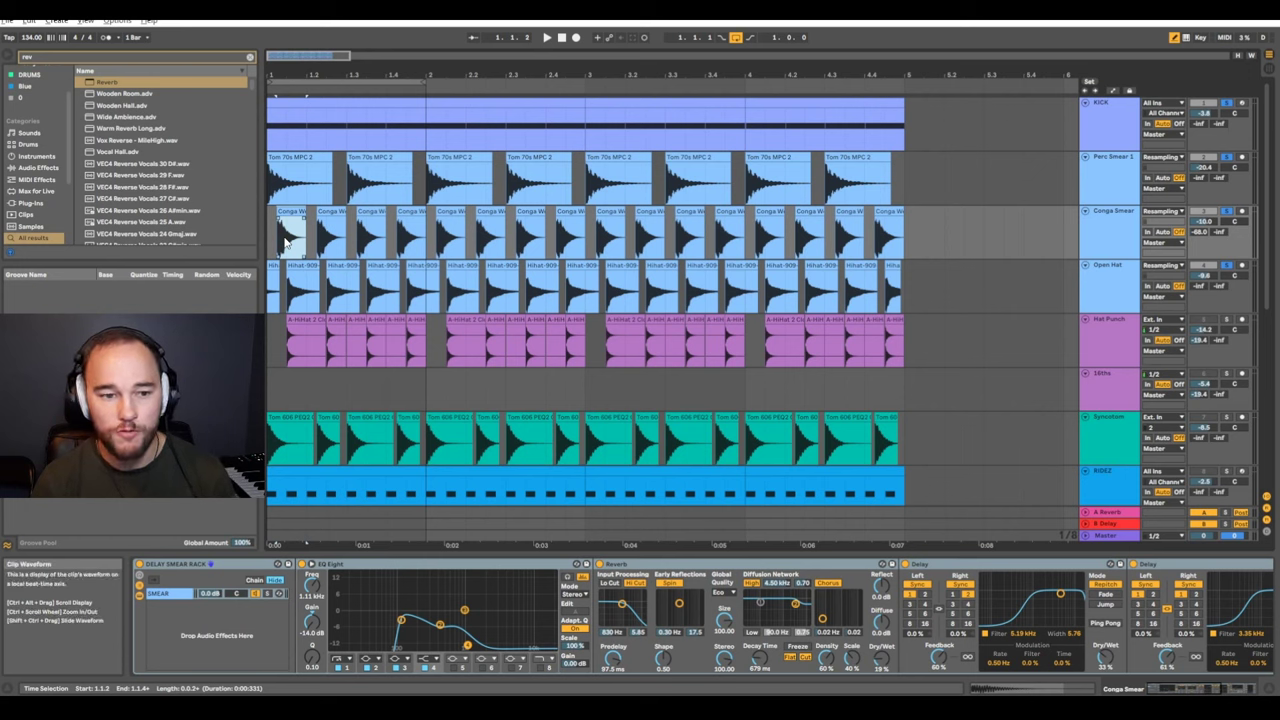
{"action": "left_click", "coordinate": [335, 172]}
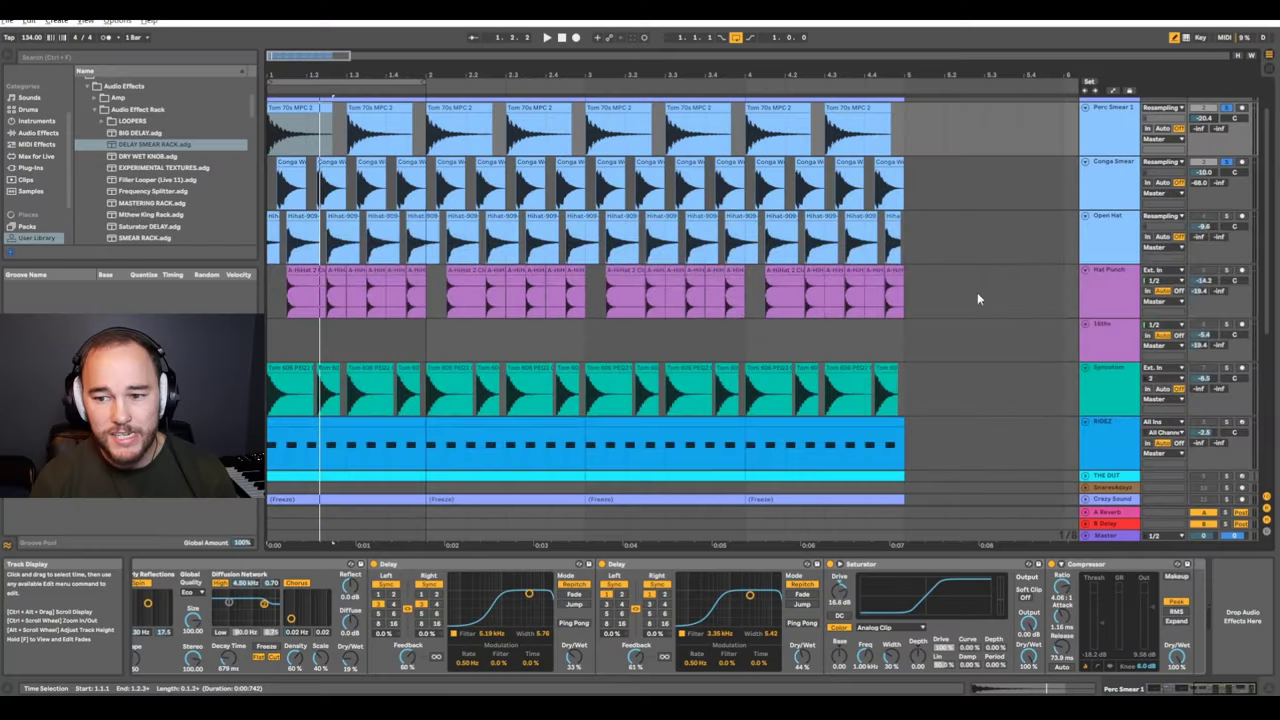
Solo the Open Hat track together with the kick and smear tracks, and play the loop
{"action": "left_click", "coordinate": [1193, 215]}
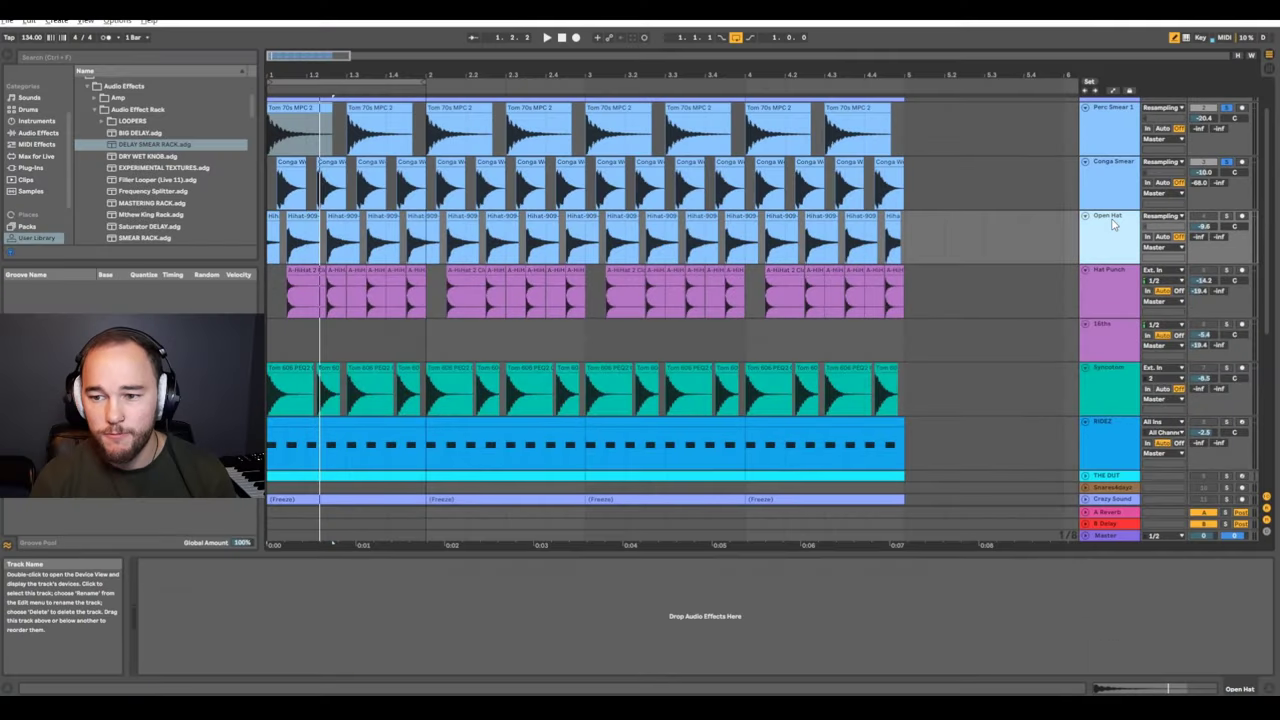
{"action": "scroll", "coordinate": [351, 246], "scroll_direction": "up", "scroll_amount": 4}
{"action": "scroll", "coordinate": [351, 246], "scroll_direction": "down", "scroll_amount": 4}
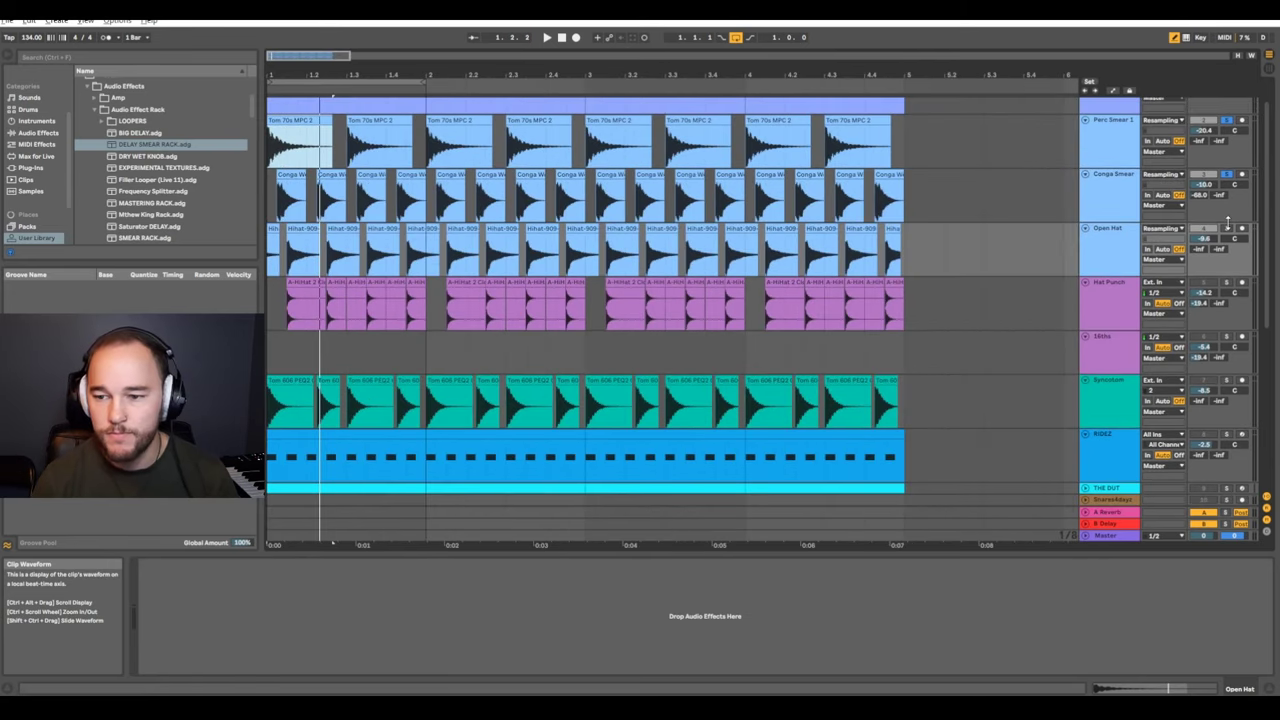
{"action": "key", "text": "space"}
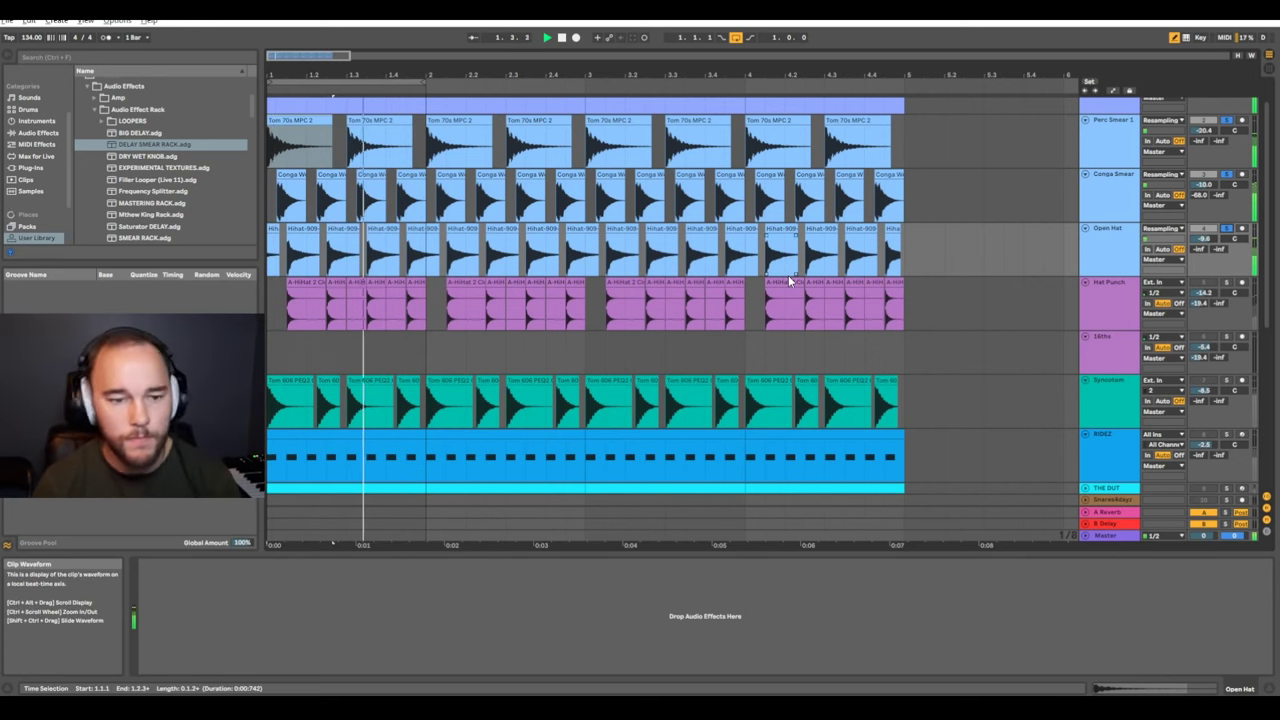
{"action": "key", "text": "space"}
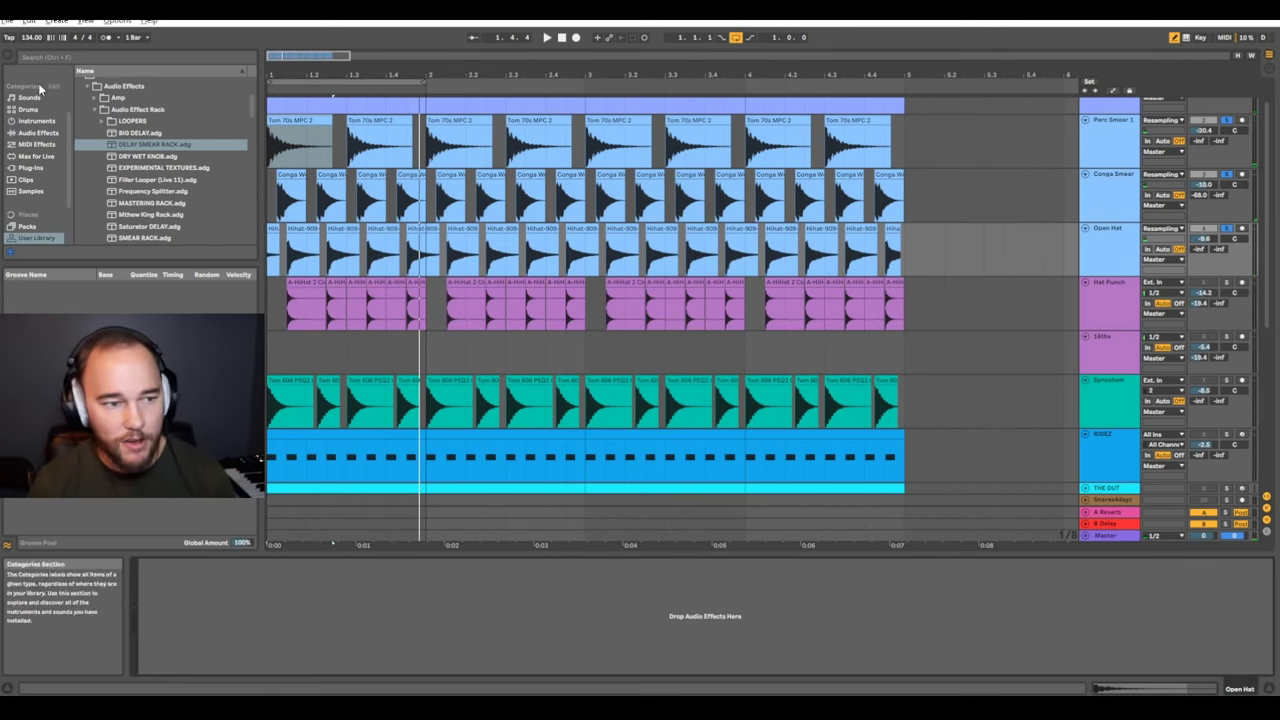
Add an EQ Eight to the Open Hat track and set its low cut to about 758 Hz
{"action": "key", "text": "ctrl+f"}
{"action": "type", "text": "eq"}
{"action": "left_click_drag", "start_coordinate": [318, 551], "coordinate": [299, 624]}
{"action": "key", "text": "space"}
{"action": "key", "text": "space"}
Add a Reverb to Open Hat with a 1.28 s decay, 18% dry/wet, and both input filters on, centred at about 10.5 kHz
{"action": "key", "text": "ctrl+f"}
{"action": "type", "text": "rev"}
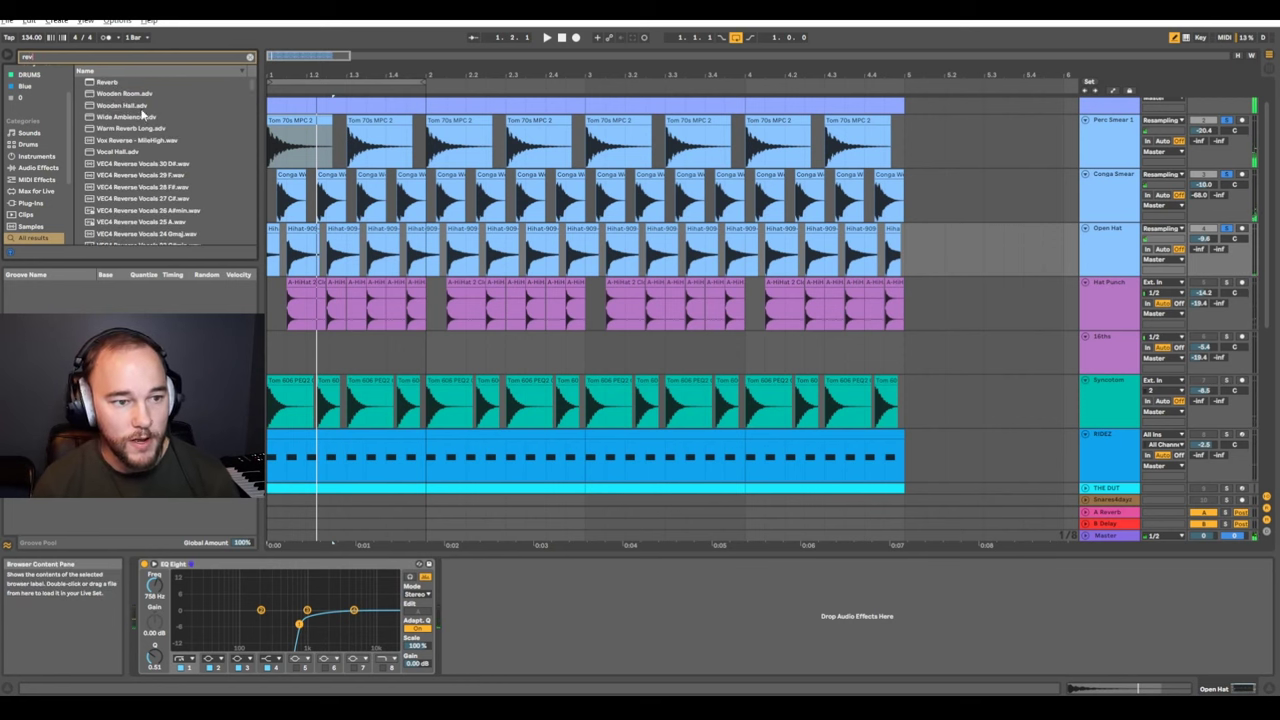
{"action": "double_click", "coordinate": [104, 84]}
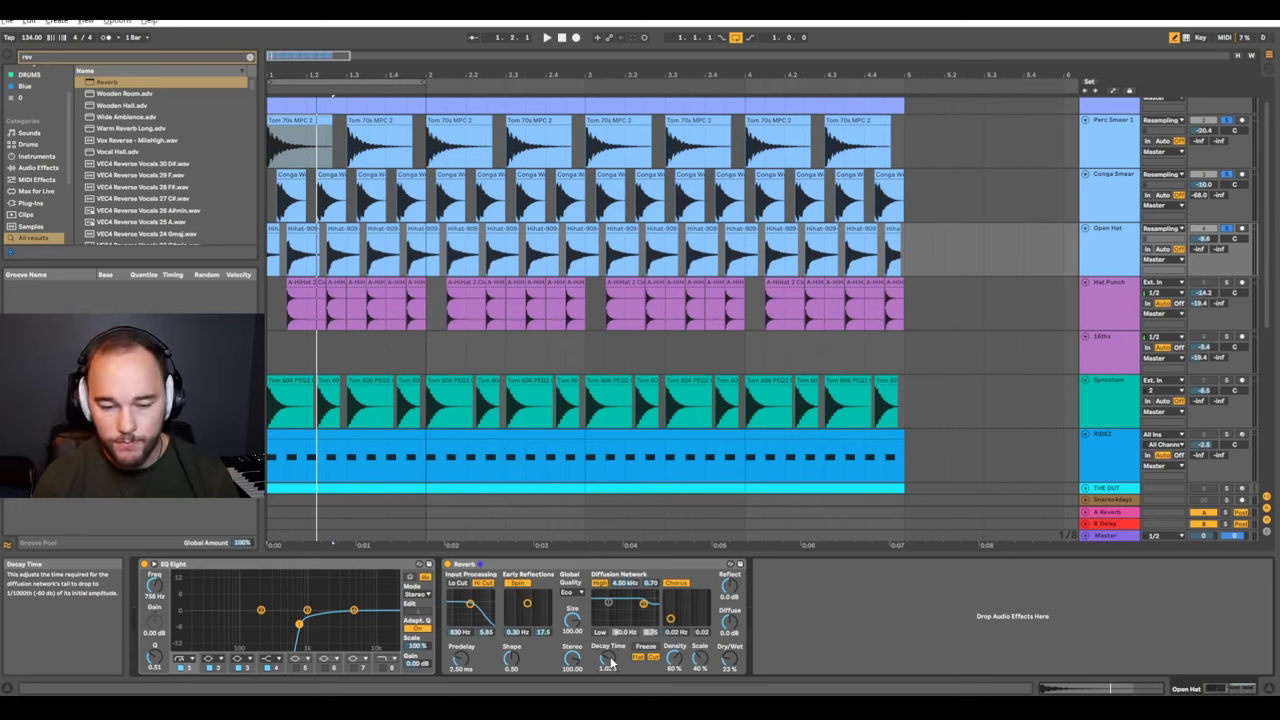
{"action": "key", "text": "space"}
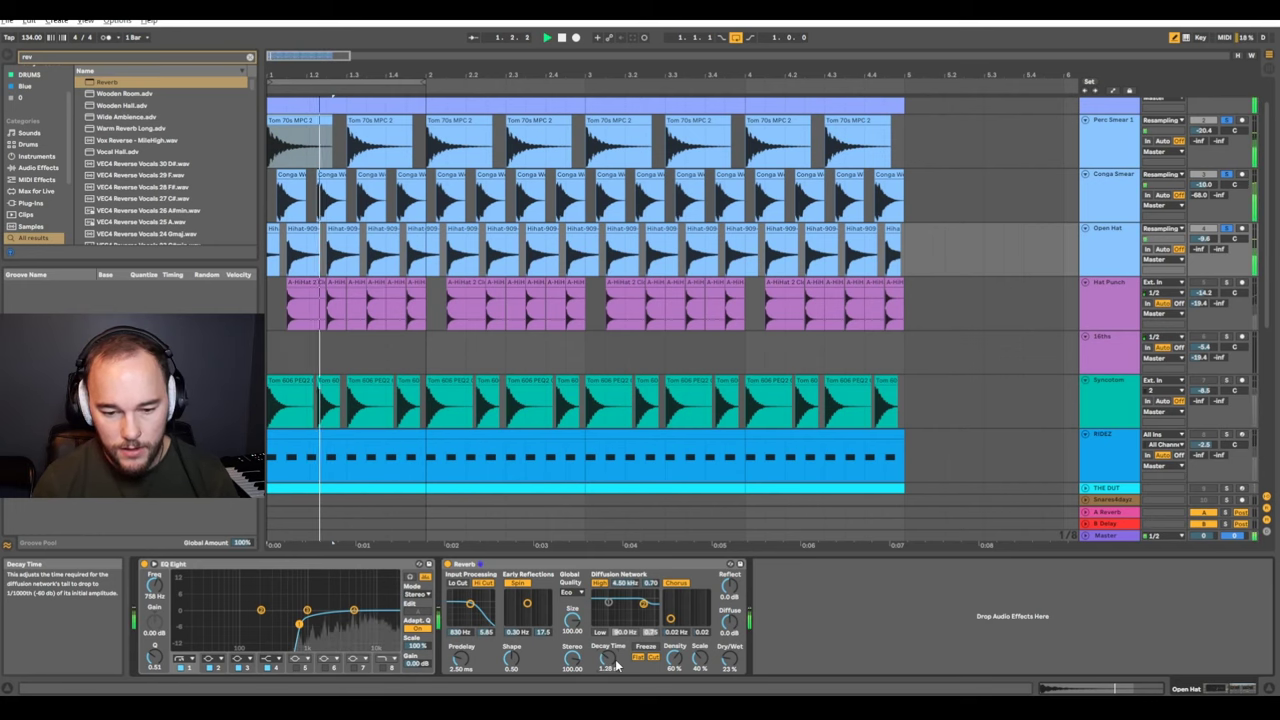
{"action": "left_click", "coordinate": [455, 584]}
{"action": "left_click_drag", "start_coordinate": [471, 604], "coordinate": [481, 599]}
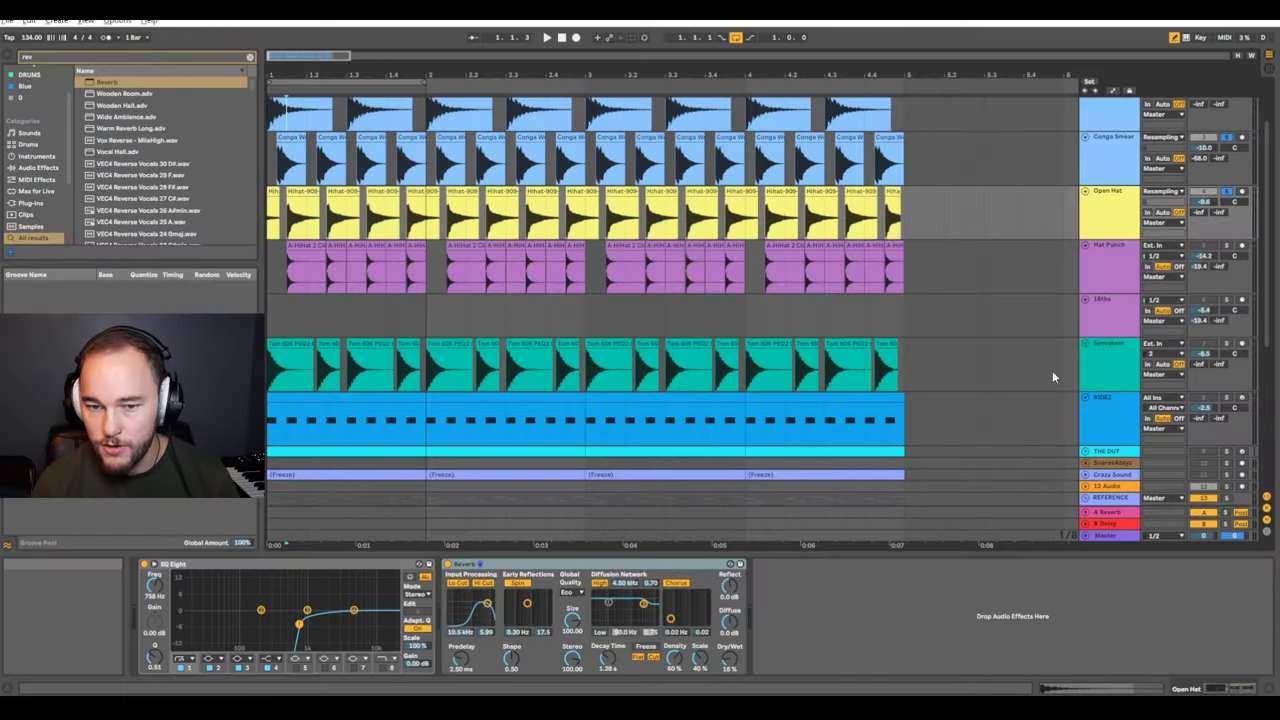
Play the groove with the open hat and review the smear racks on KICK, Conga Smear and Perc Smear 1
{"action": "key", "text": "space"}
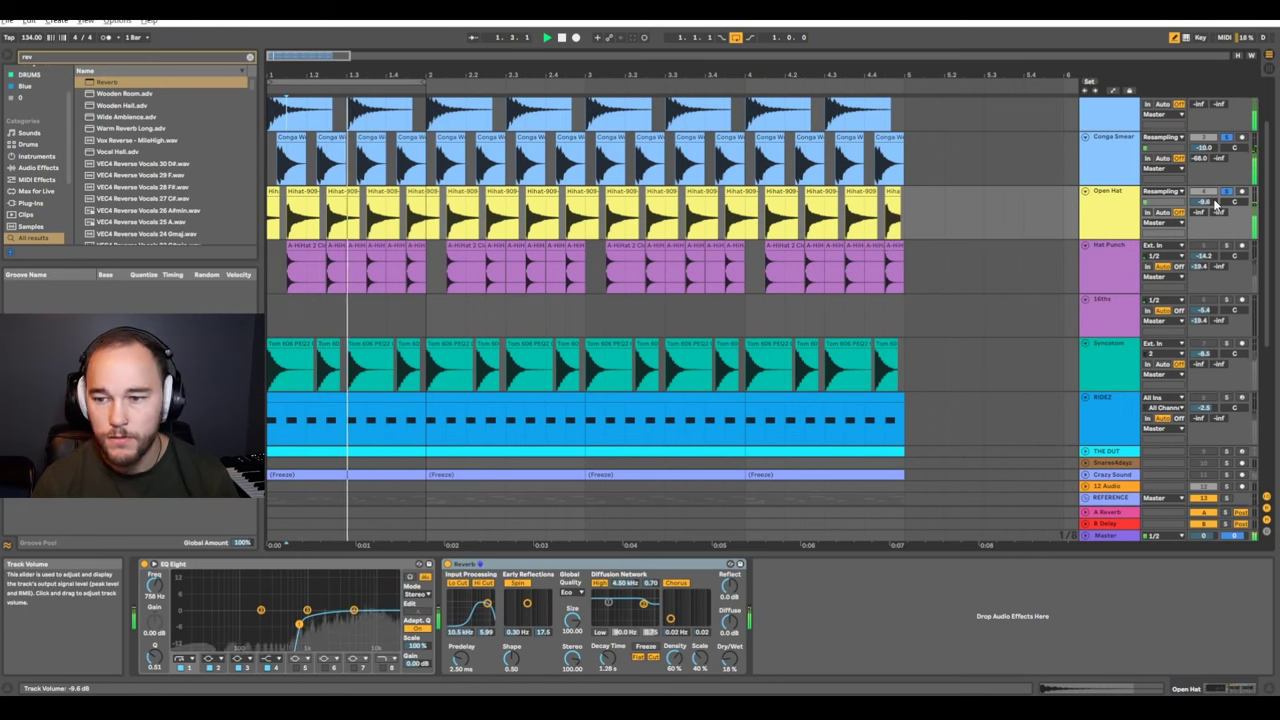
{"action": "scroll", "coordinate": [1107, 127], "scroll_direction": "up", "scroll_amount": 2}
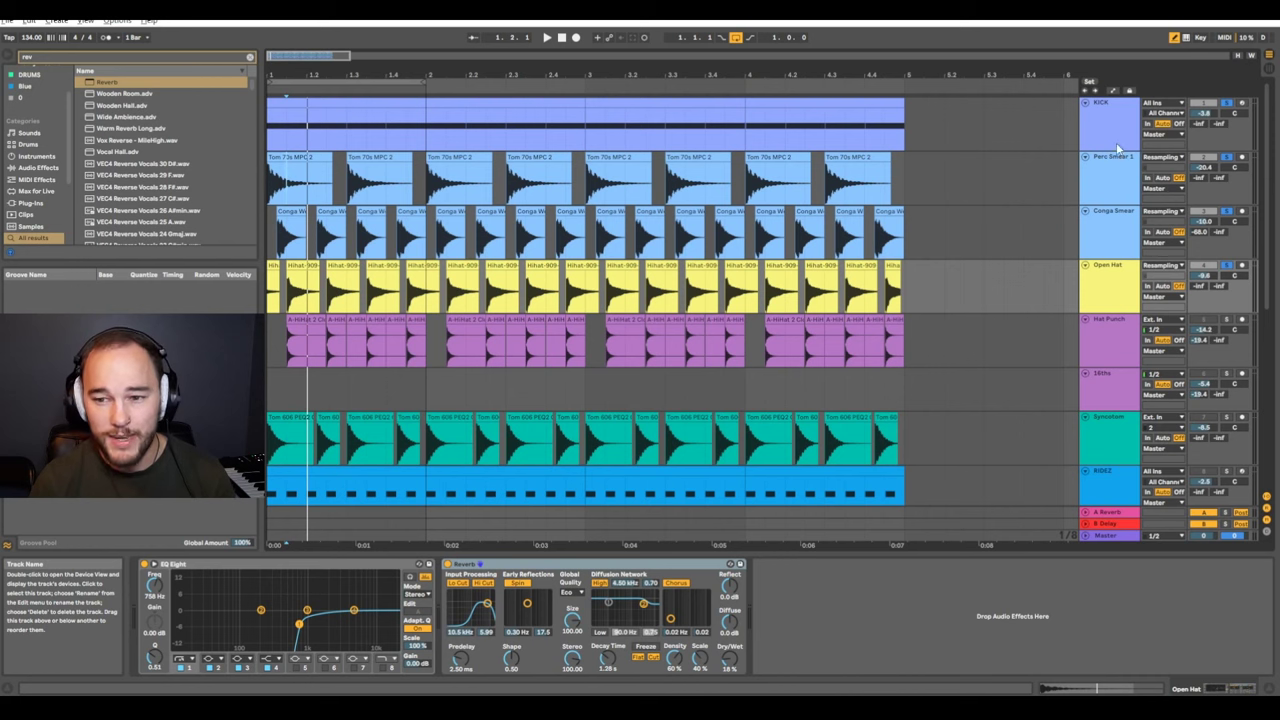
{"action": "left_click", "coordinate": [1118, 146]}
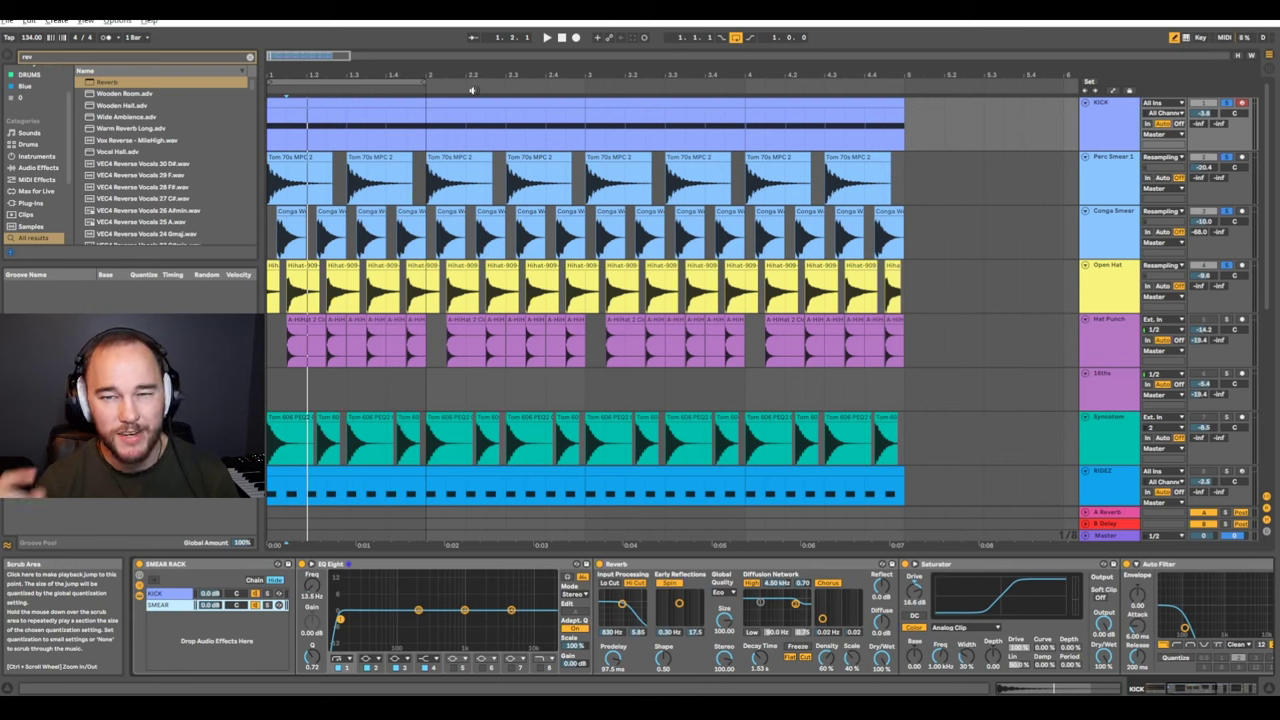
{"action": "key", "text": "space"}
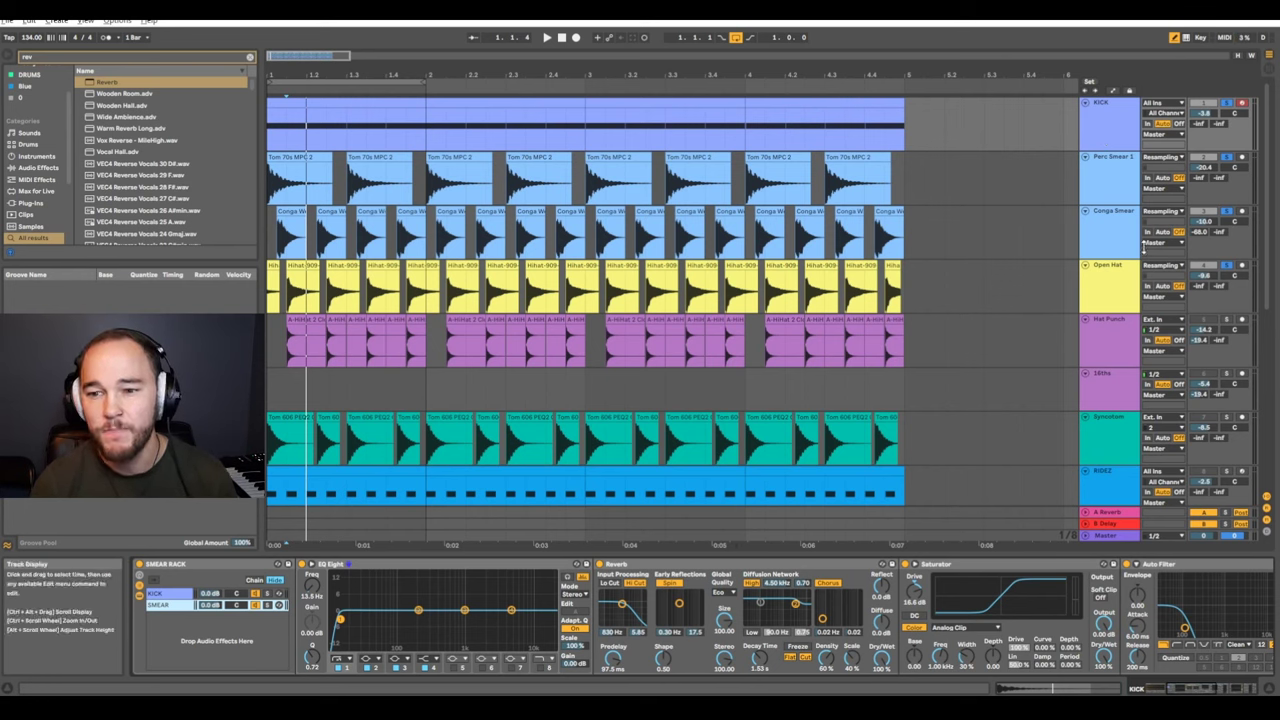
{"action": "left_click", "coordinate": [1108, 230]}
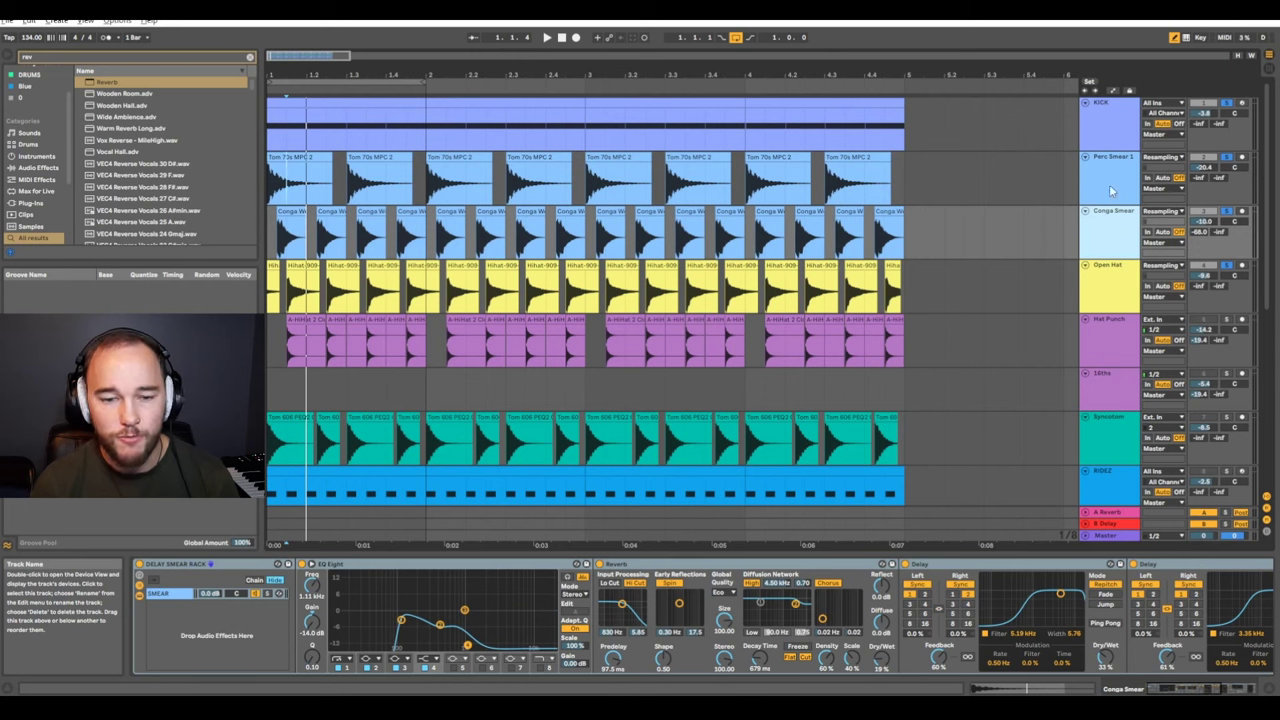
{"action": "left_click", "coordinate": [1110, 190]}
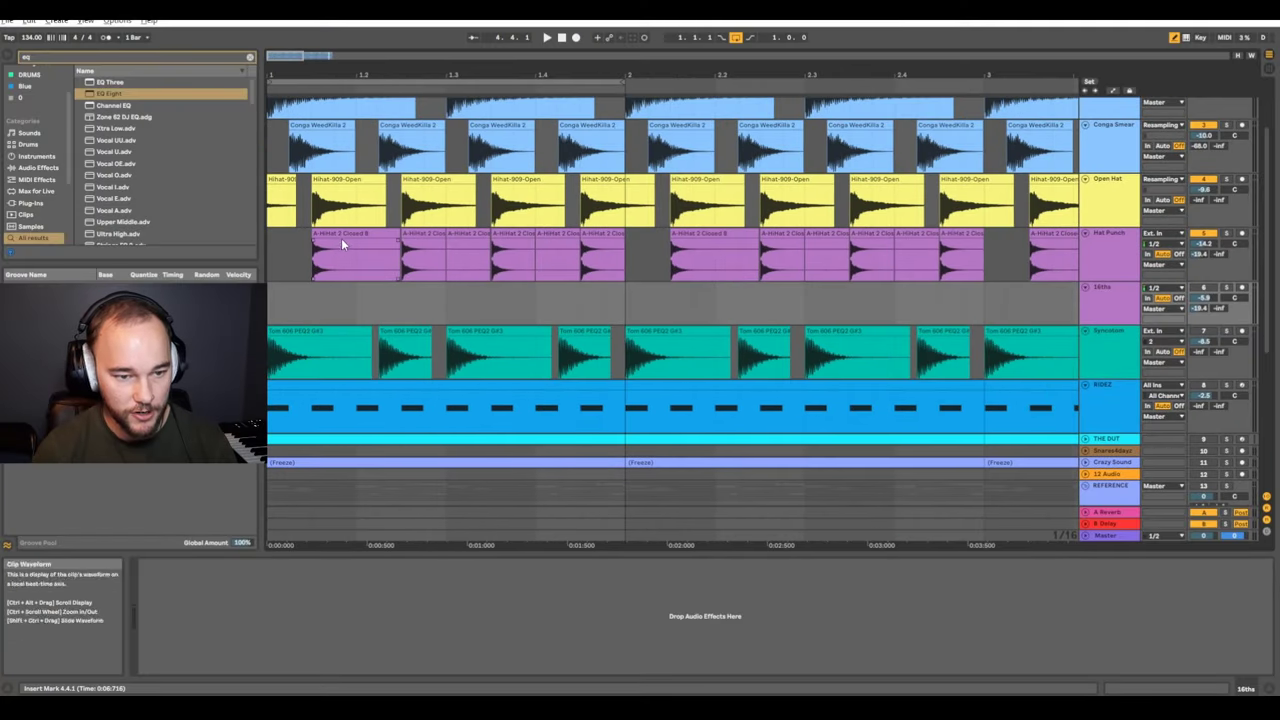
Copy the first closed hi-hat clip from Hat Punch to the start of the 16ths track on a 1/16 grid, and open its sample settings
{"action": "left_click_drag", "start_coordinate": [341, 238], "coordinate": [294, 292]}
{"action": "right_click", "coordinate": [354, 300]}
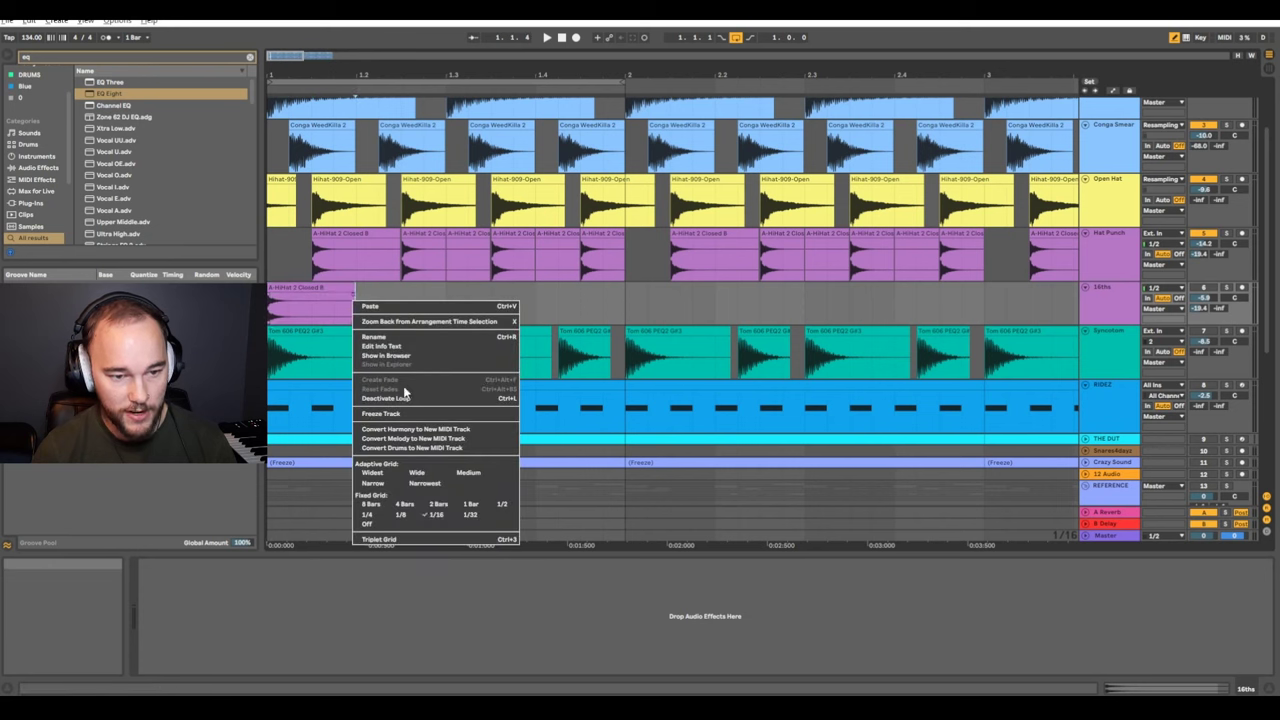
{"action": "left_click", "coordinate": [430, 515]}
{"action": "double_click", "coordinate": [330, 291]}
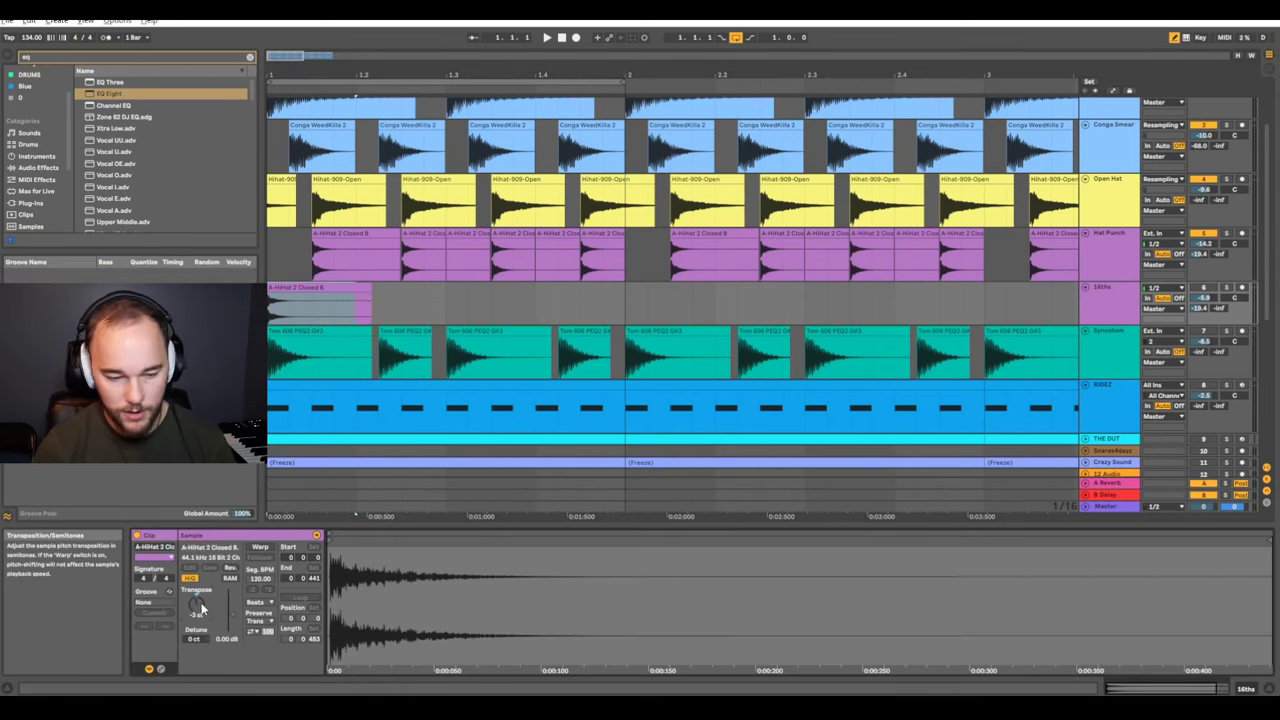
Trim the copied hi-hat clip to two sixteenths and duplicate it across bars 1 to 4 of the 16ths track
{"action": "left_click_drag", "start_coordinate": [385, 295], "coordinate": [288, 307]}
{"action": "key", "text": "ctrl+d"}
{"action": "key", "text": "ctrl+d"}
{"action": "key", "text": "ctrl+d"}
{"action": "key", "text": "ctrl+d"}
{"action": "key", "text": "ctrl+d"}
{"action": "scroll", "coordinate": [330, 308], "scroll_direction": "down", "scroll_amount": 10}
{"action": "key", "text": "ctrl+d"}
{"action": "key", "text": "ctrl+d"}
{"action": "key", "text": "ctrl+d"}
{"action": "key", "text": "ctrl+d"}
{"action": "key", "text": "ctrl+d"}
{"action": "key", "text": "ctrl+d"}
{"action": "key", "text": "ctrl+d"}
{"action": "key", "text": "ctrl+d"}
{"action": "key", "text": "ctrl+d"}
{"action": "key", "text": "ctrl+d"}
{"action": "key", "text": "ctrl+d"}
{"action": "key", "text": "ctrl+d"}
{"action": "key", "text": "ctrl+d"}
{"action": "key", "text": "ctrl+d"}
{"action": "key", "text": "ctrl+d"}
{"action": "key", "text": "ctrl+d"}
{"action": "key", "text": "ctrl+d"}
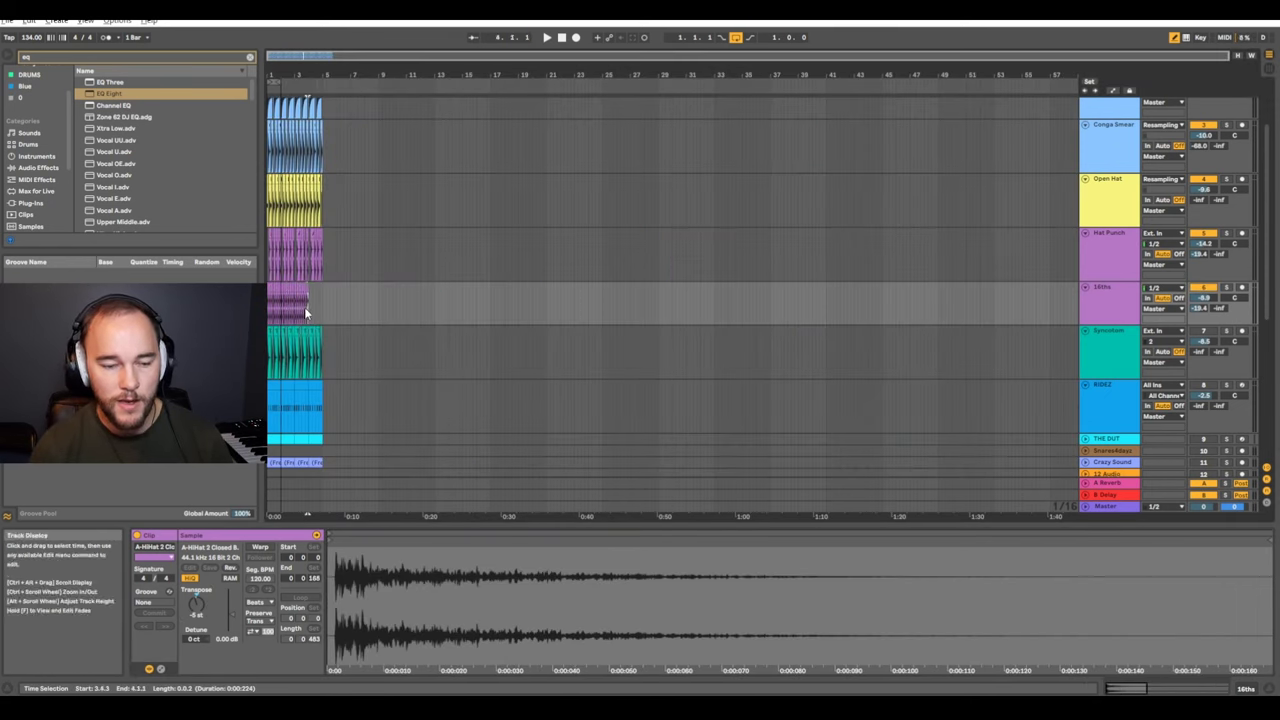
{"action": "scroll", "coordinate": [306, 309], "scroll_direction": "up", "scroll_amount": 8}
{"action": "key", "text": "minus"}
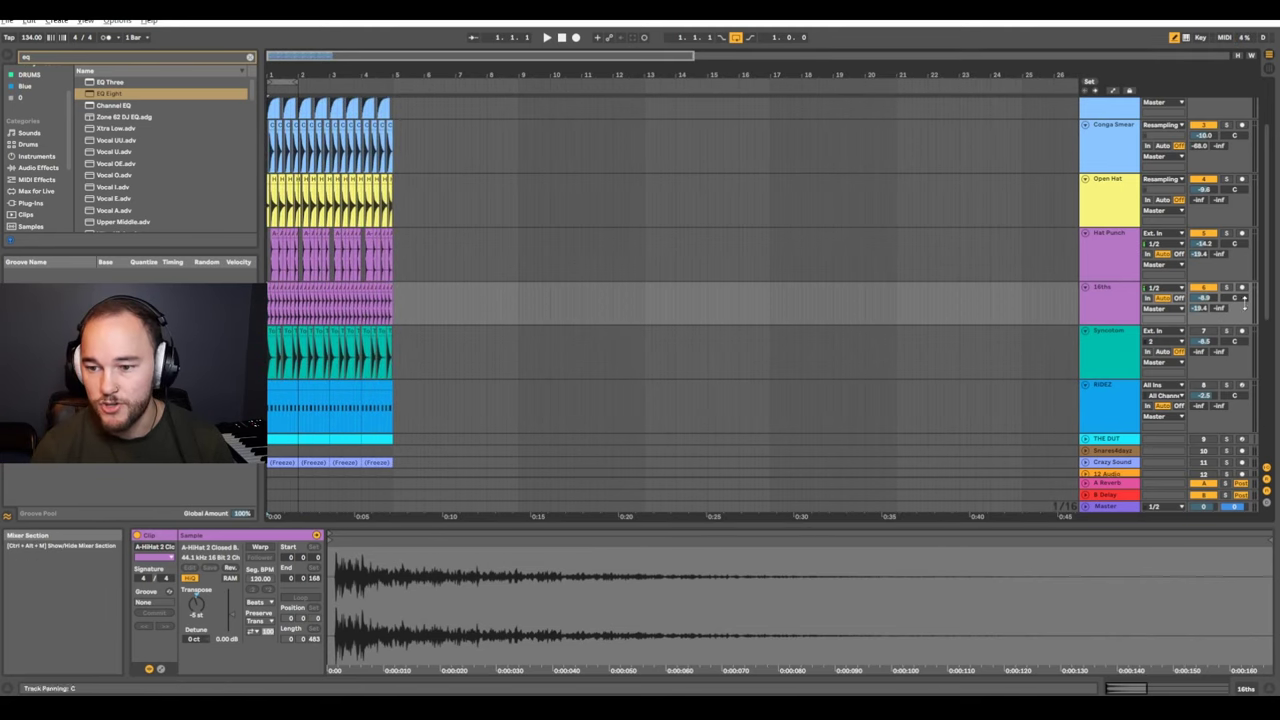
Audition the 16ths track and add an EQ Eight that cuts its lows and pulls the top band down near 15.0 kHz with Q 0.10
{"action": "key", "text": "space"}
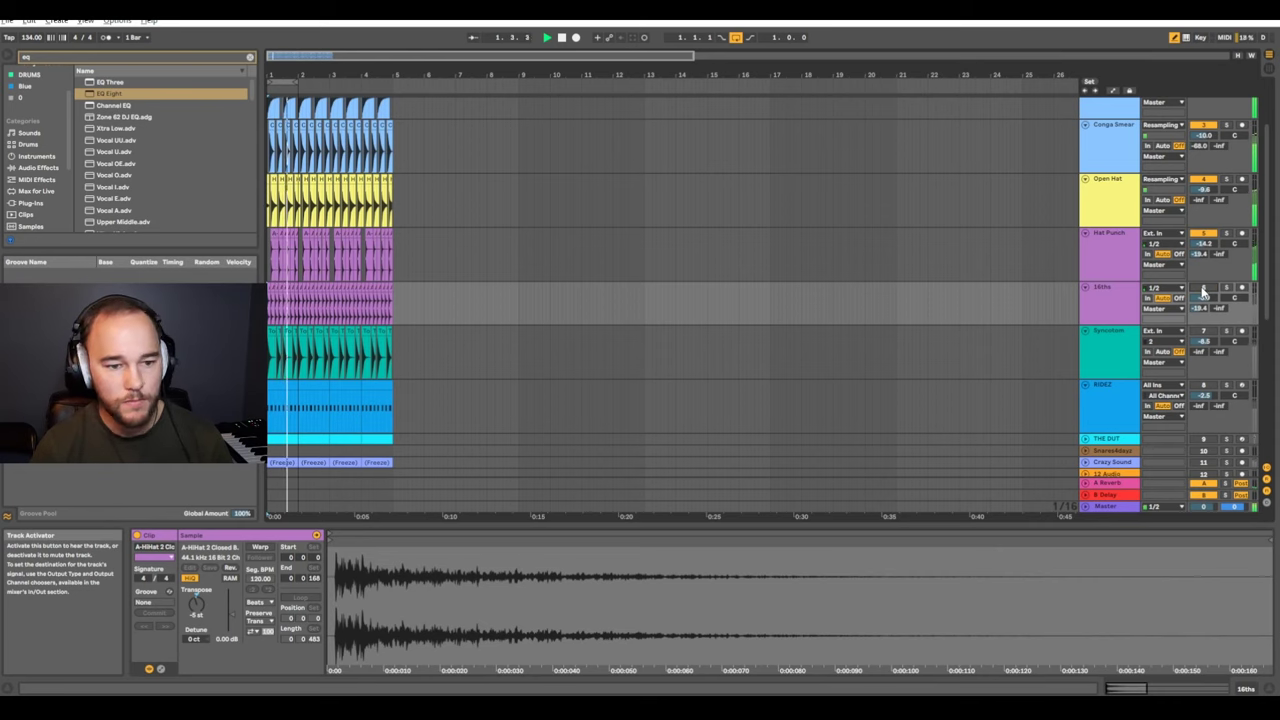
{"action": "left_click_drag", "start_coordinate": [1204, 298], "coordinate": [1204, 291]}
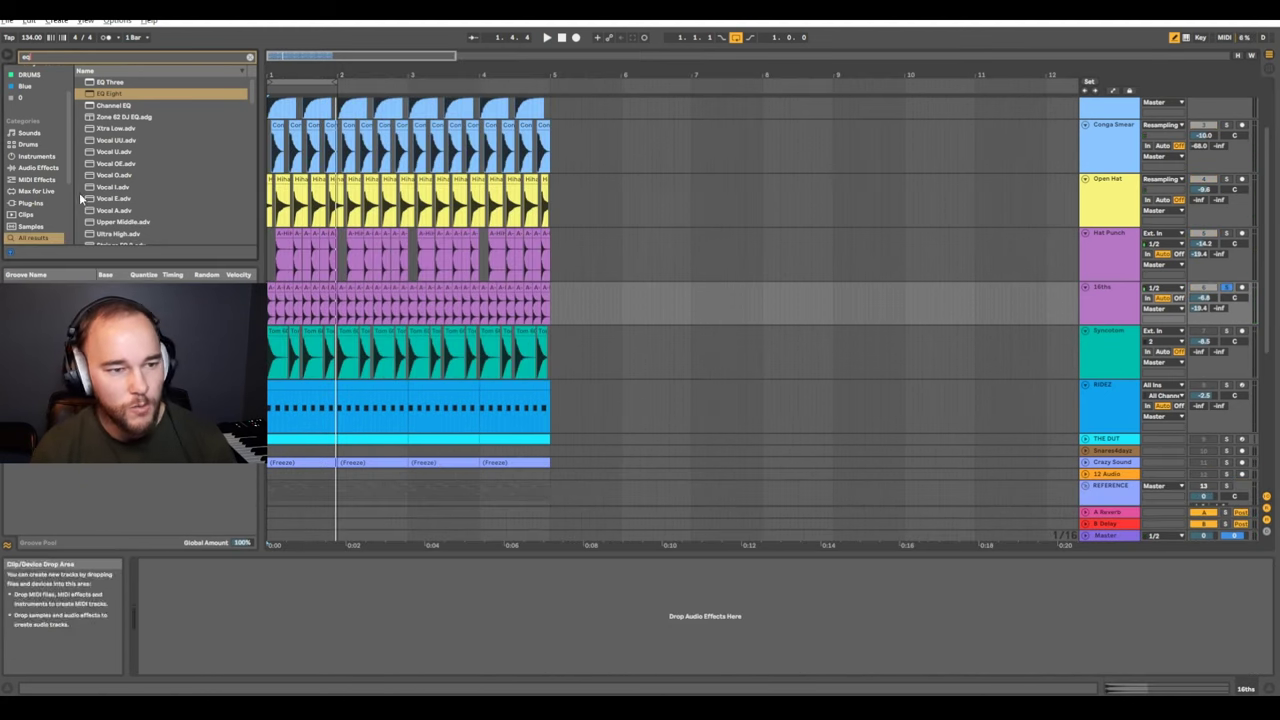
{"action": "left_click_drag", "start_coordinate": [110, 93], "coordinate": [385, 648]}
{"action": "key", "text": "space"}
{"action": "left_click_drag", "start_coordinate": [155, 657], "coordinate": [155, 700]}
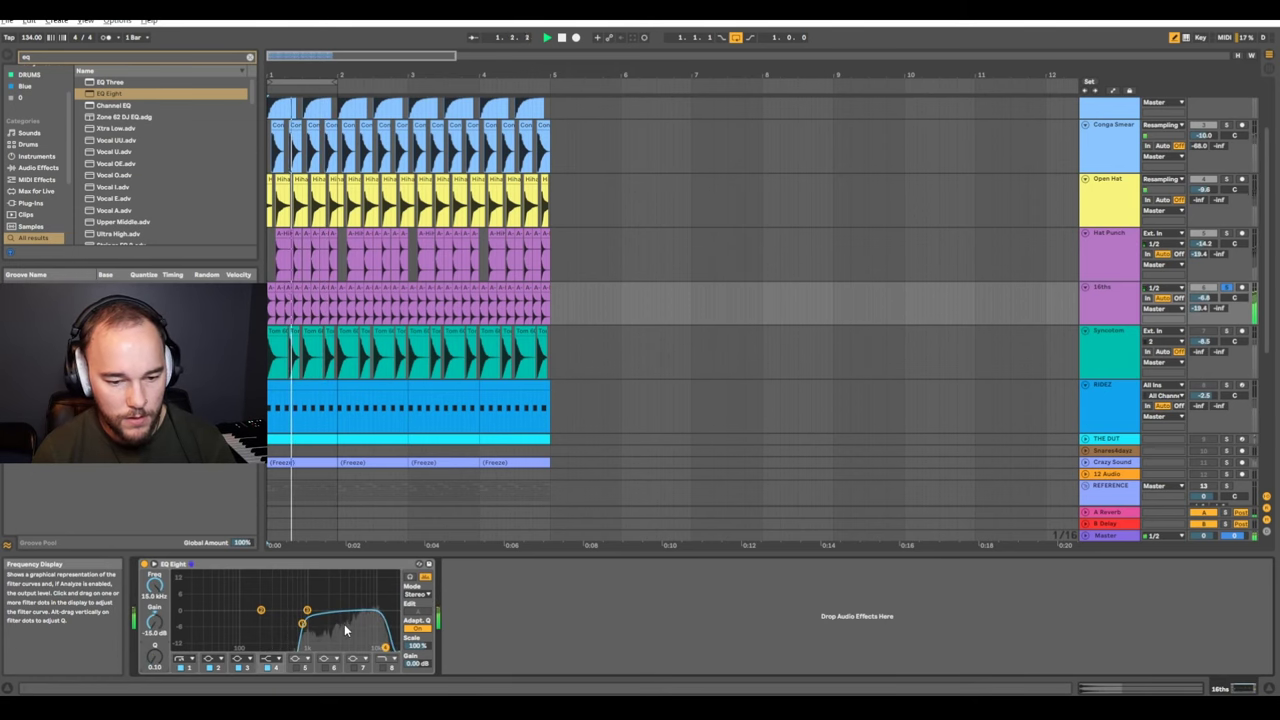
{"action": "left_click_drag", "start_coordinate": [386, 648], "coordinate": [384, 648]}
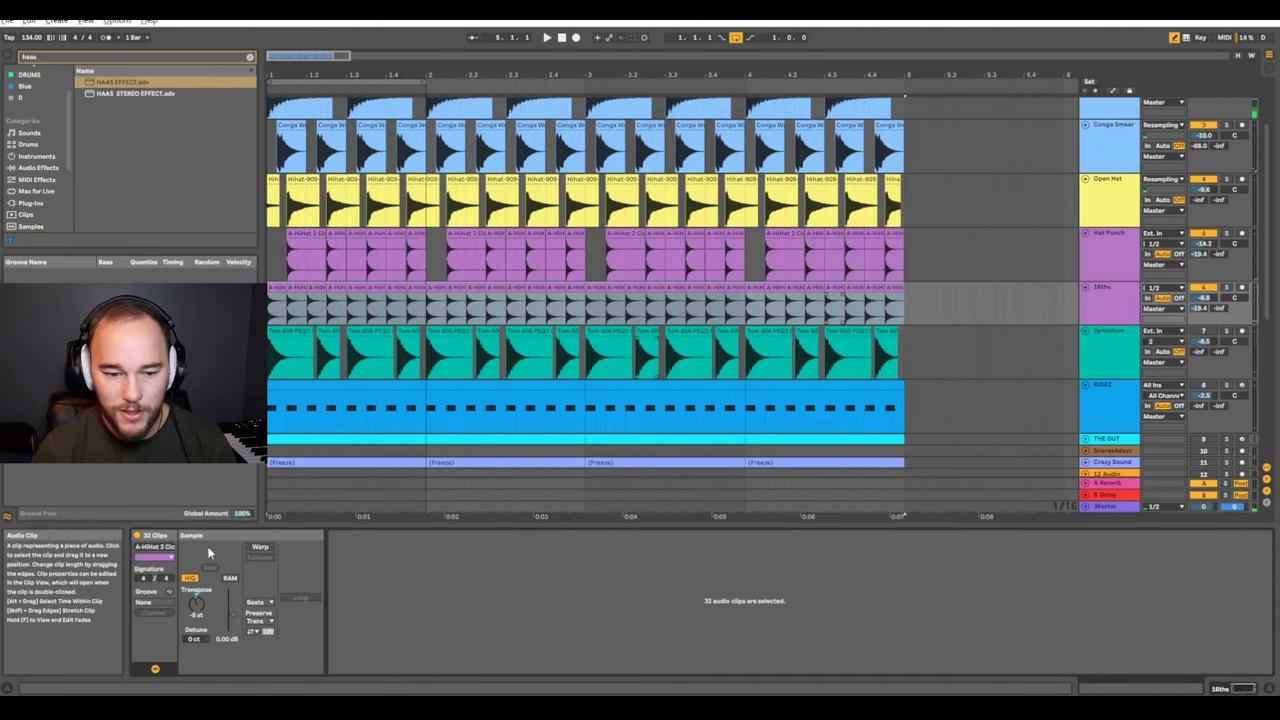
Transpose all hi-hat clips on the 16ths track to -3 st after trying -5 st, play the loop, and mute the track
{"action": "left_click", "coordinate": [203, 607]}
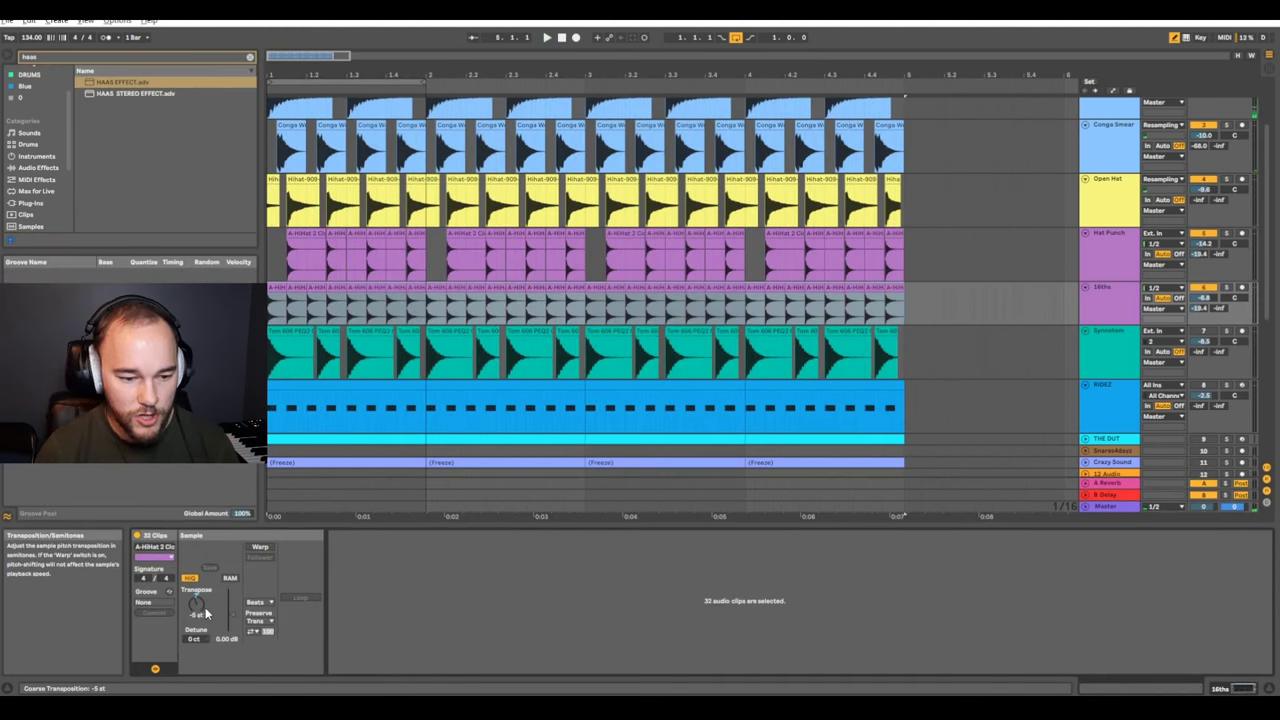
{"action": "key", "text": "space"}
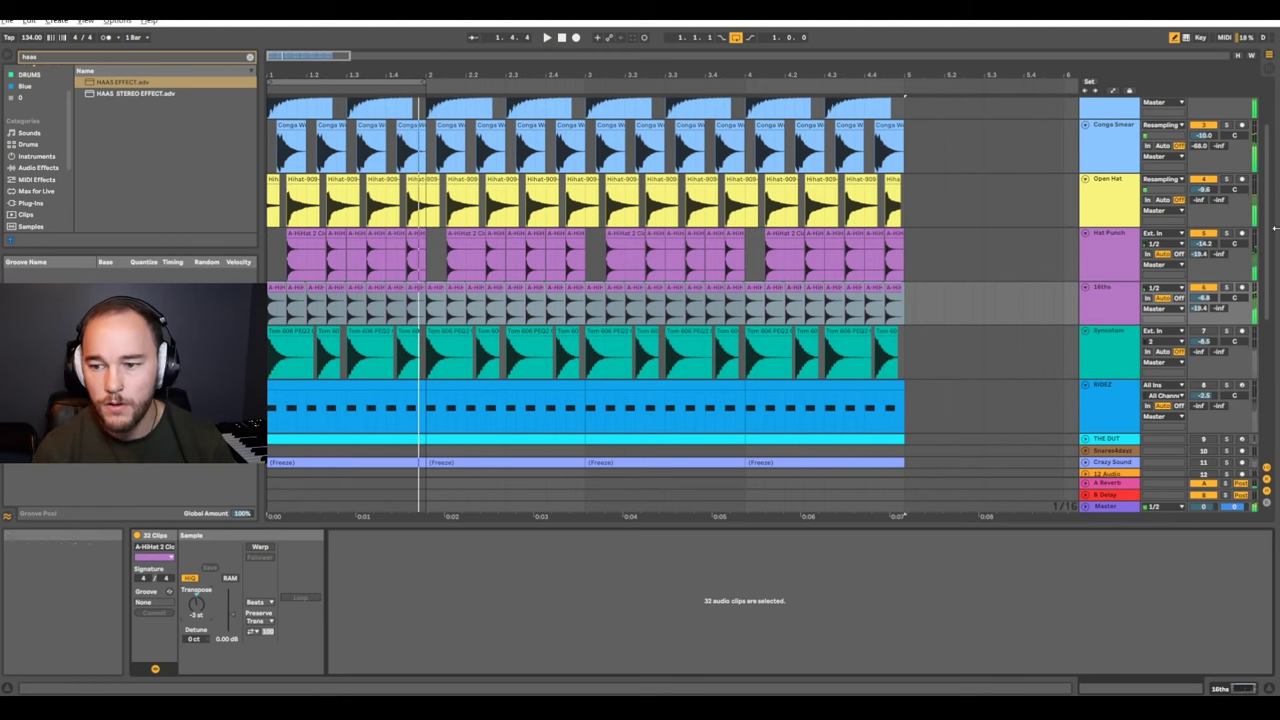
{"action": "left_click", "coordinate": [1207, 289]}
{"action": "scroll", "coordinate": [699, 292], "scroll_direction": "down", "scroll_amount": 3}
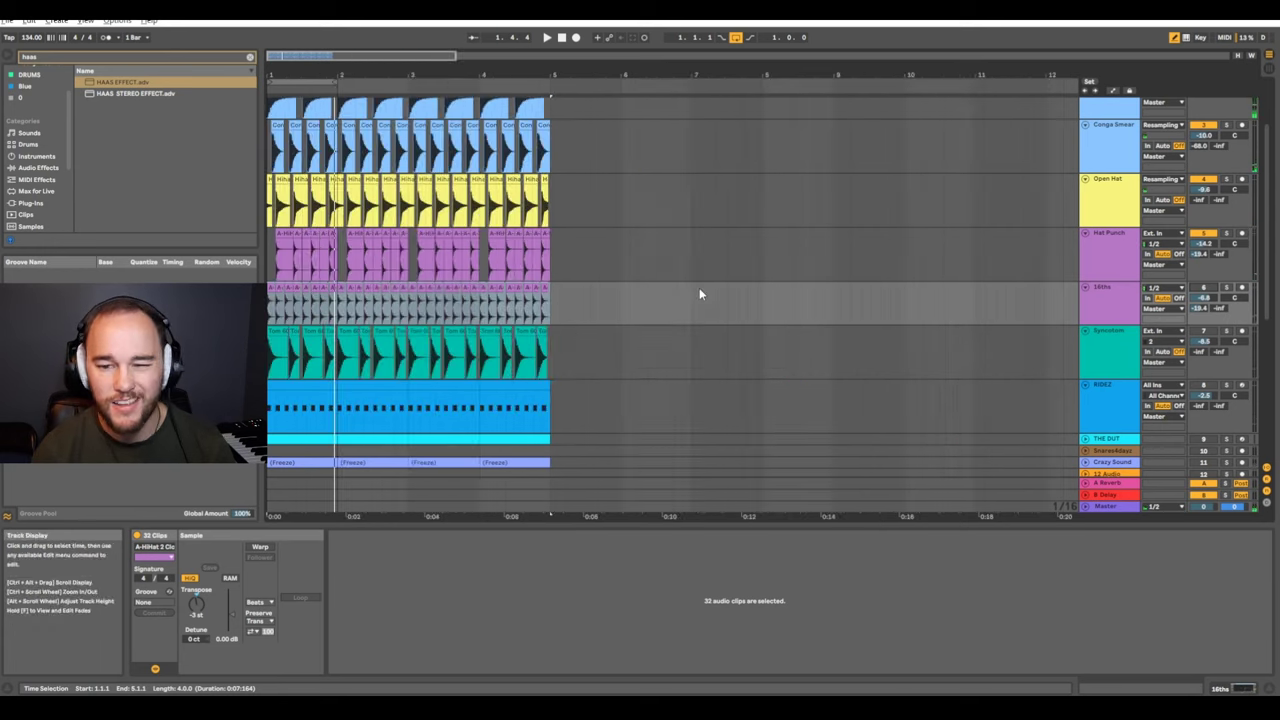
Clear the clip selection, activate and solo the Syncotom track, and play it on its own
{"action": "left_click", "coordinate": [650, 316]}
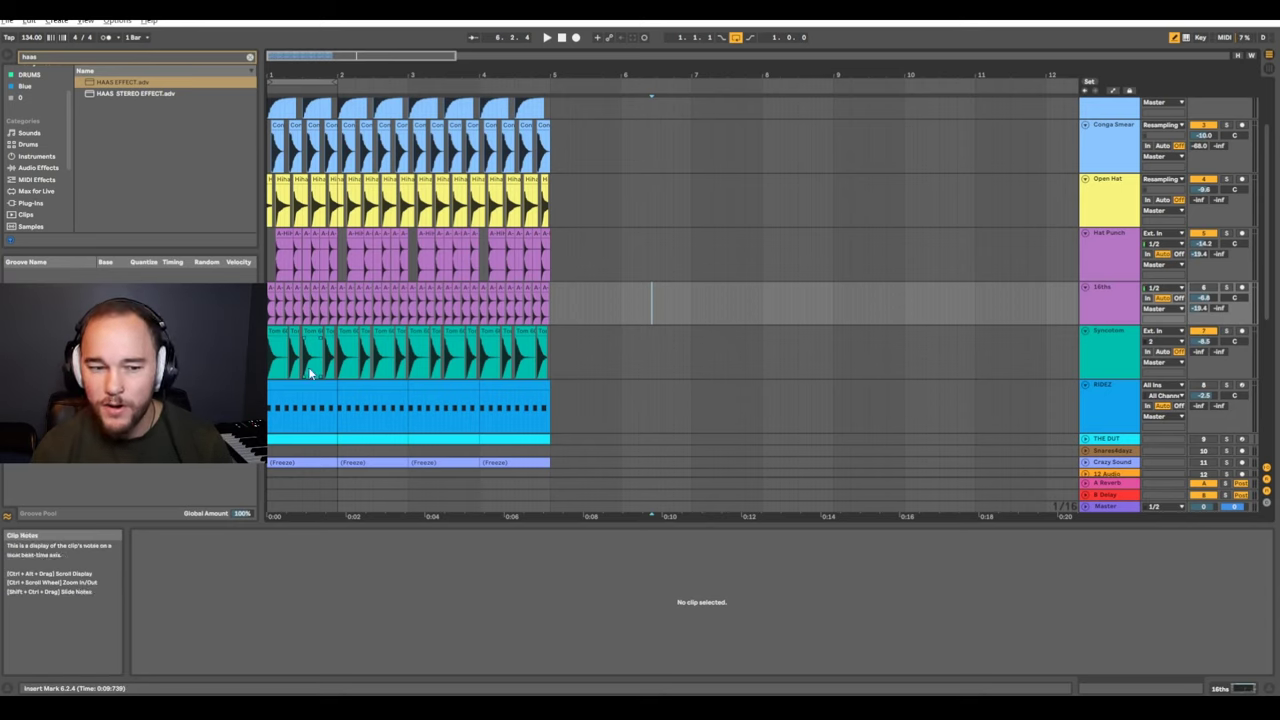
{"action": "key", "text": "space"}
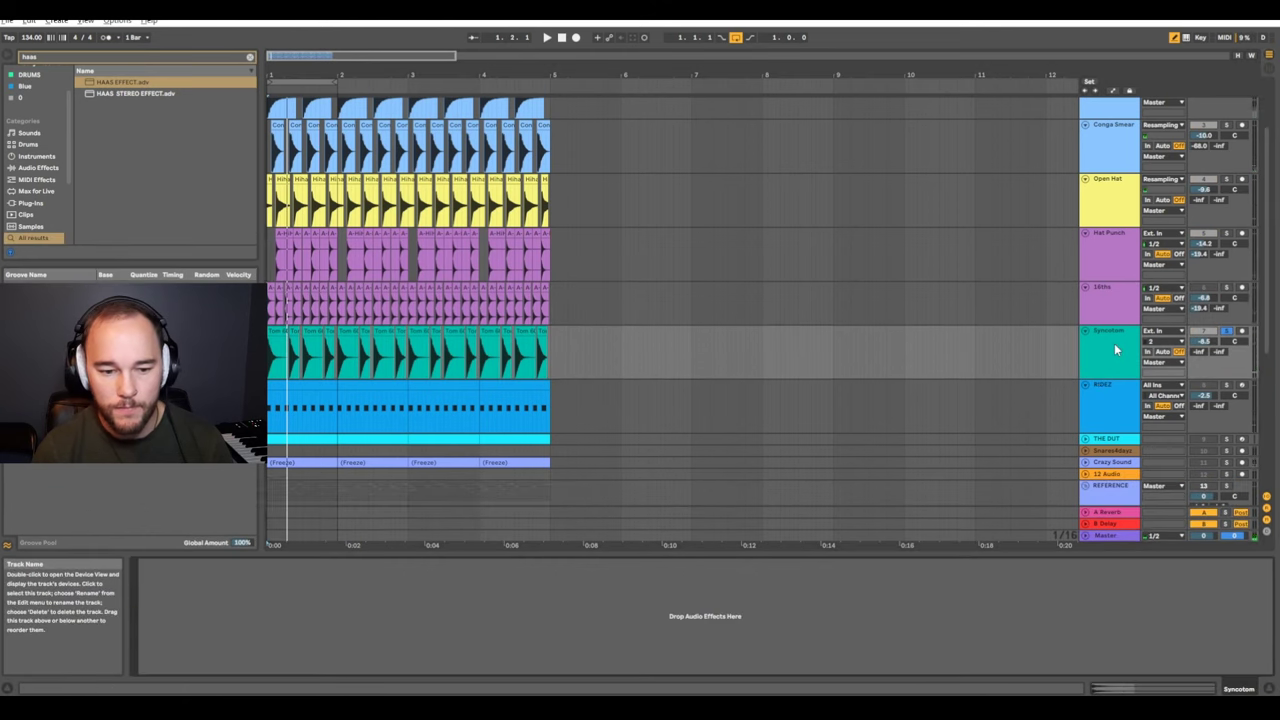
{"action": "key", "text": "space"}
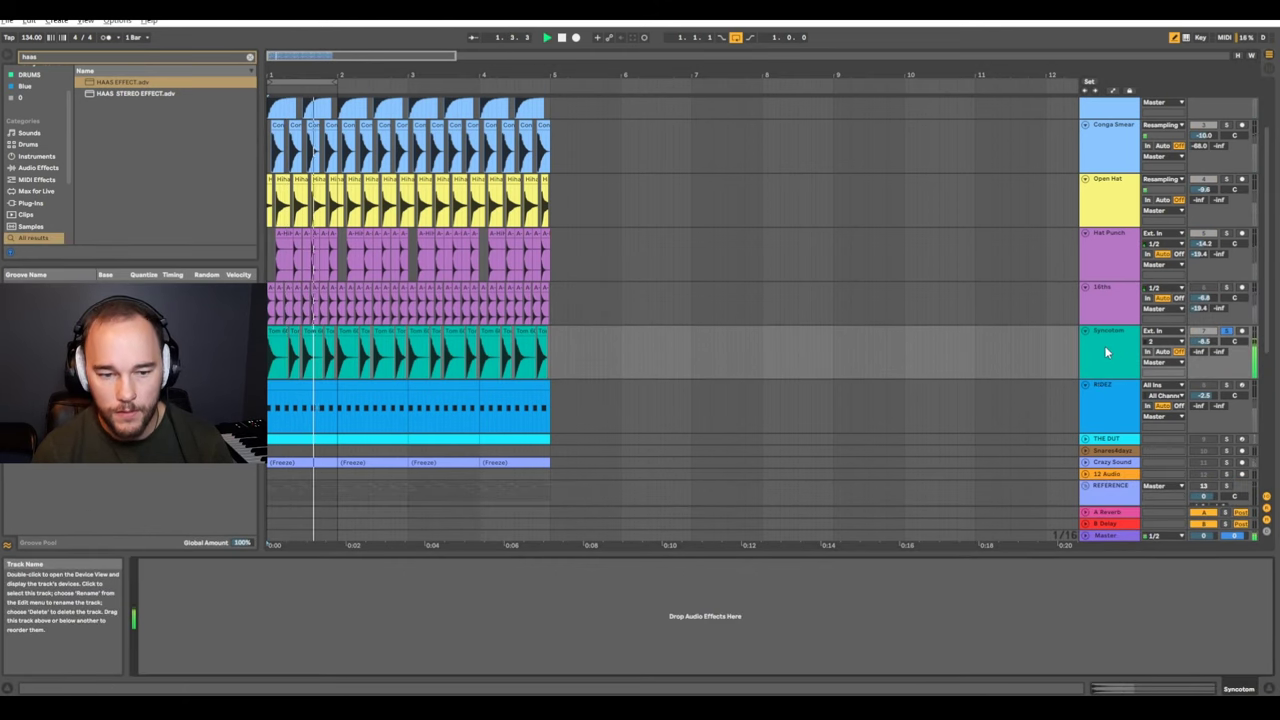
{"action": "key", "text": "space"}
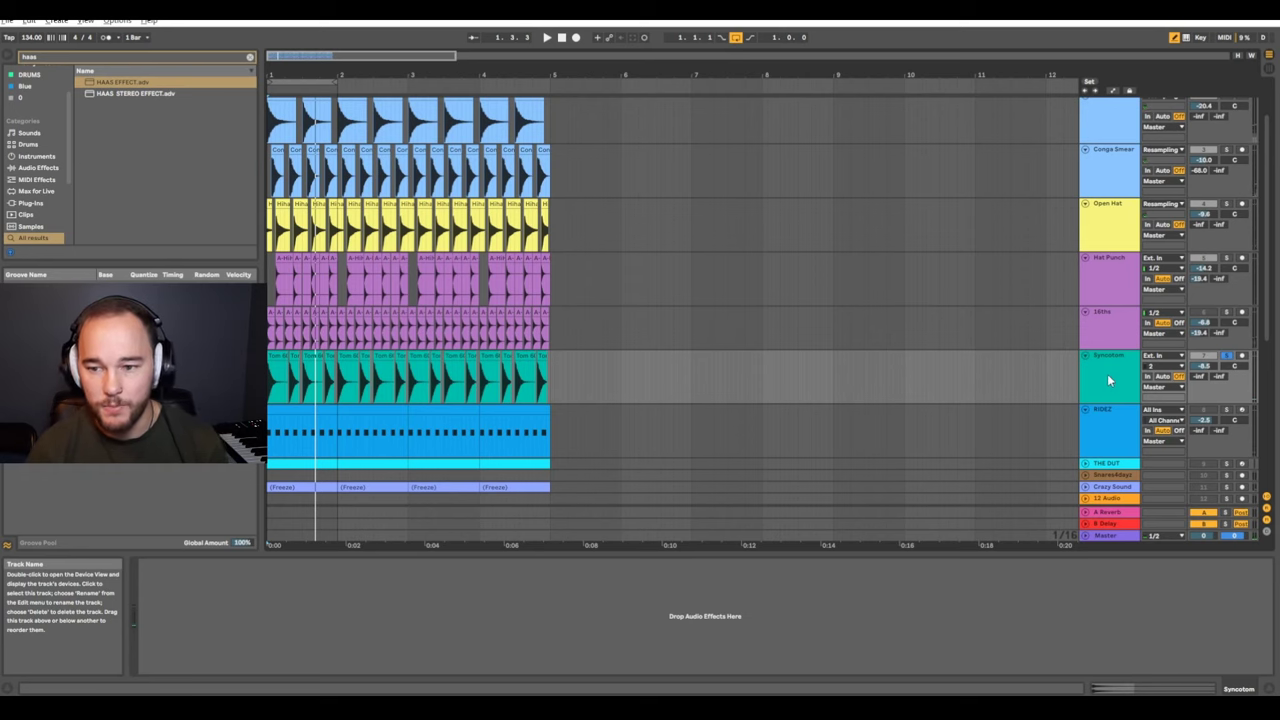
Move the Syncotom track directly below KICK, solo both tracks together, and play them
{"action": "left_click", "coordinate": [1108, 377]}
{"action": "left_click_drag", "start_coordinate": [1118, 143], "coordinate": [1107, 114]}
{"action": "left_click", "coordinate": [1227, 104], "text": "ctrl"}
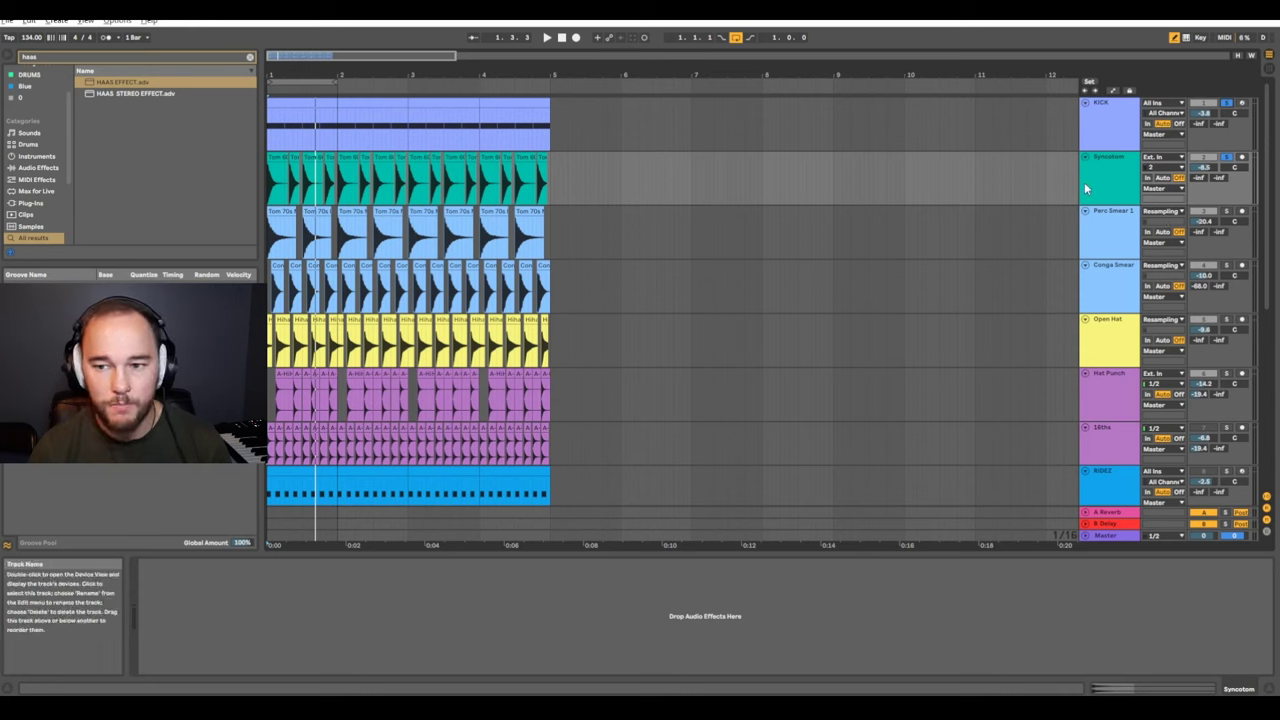
{"action": "key", "text": "space"}
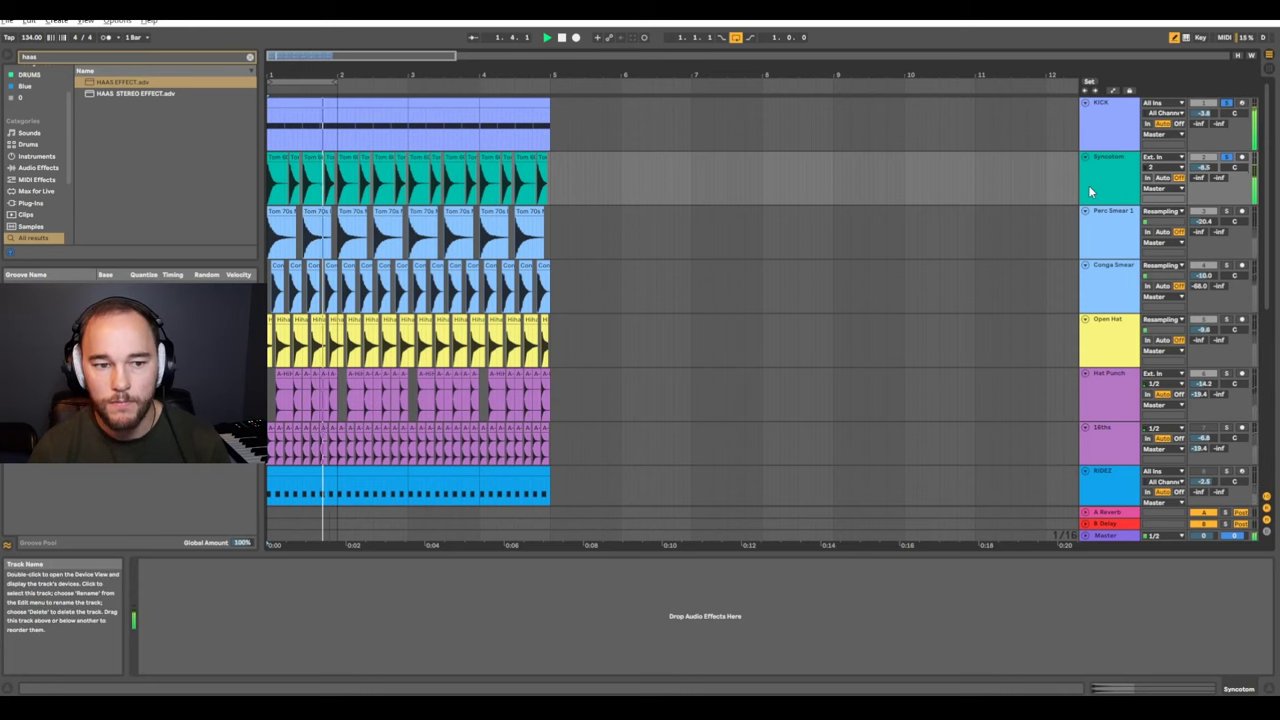
Set the Syncotom track's volume to -4.8 dB and add an EQ Eight that cuts its lows, with a 111 Hz band at -5.05 dB
{"action": "left_click_drag", "start_coordinate": [1204, 167], "coordinate": [1204, 158]}
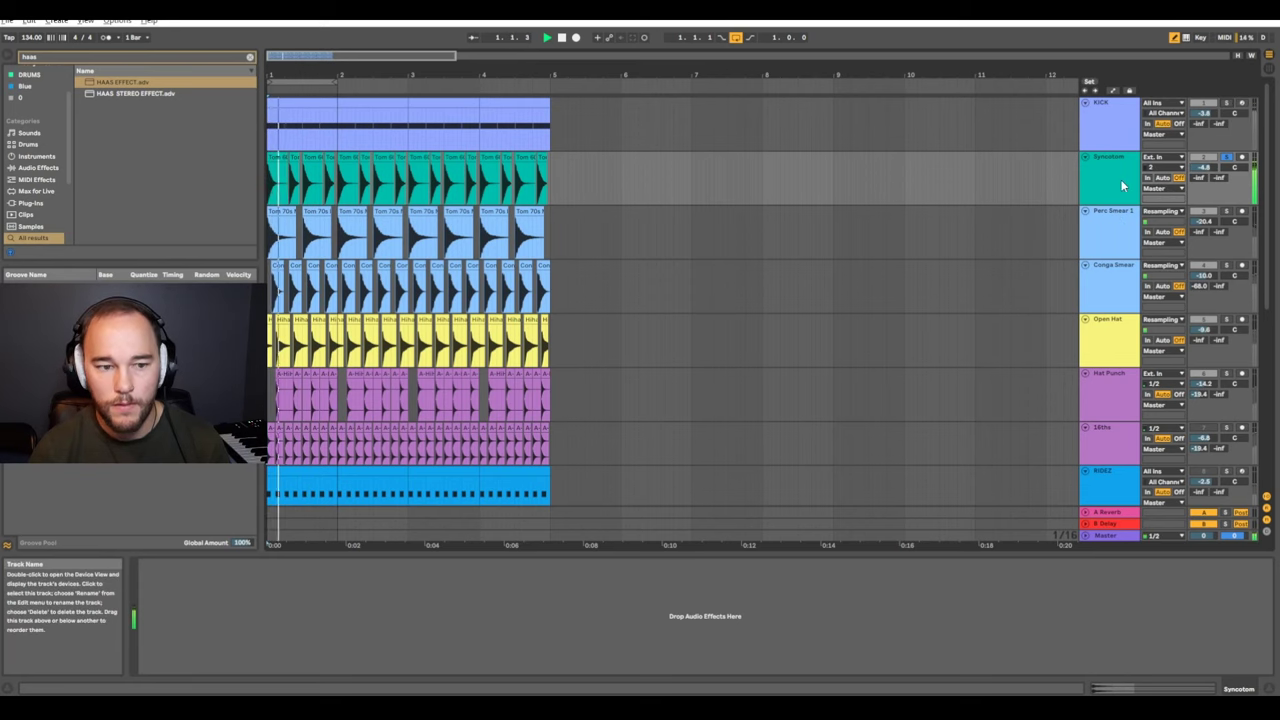
{"action": "key", "text": "space"}
{"action": "key", "text": "ctrl+f"}
{"action": "type", "text": "eq"}
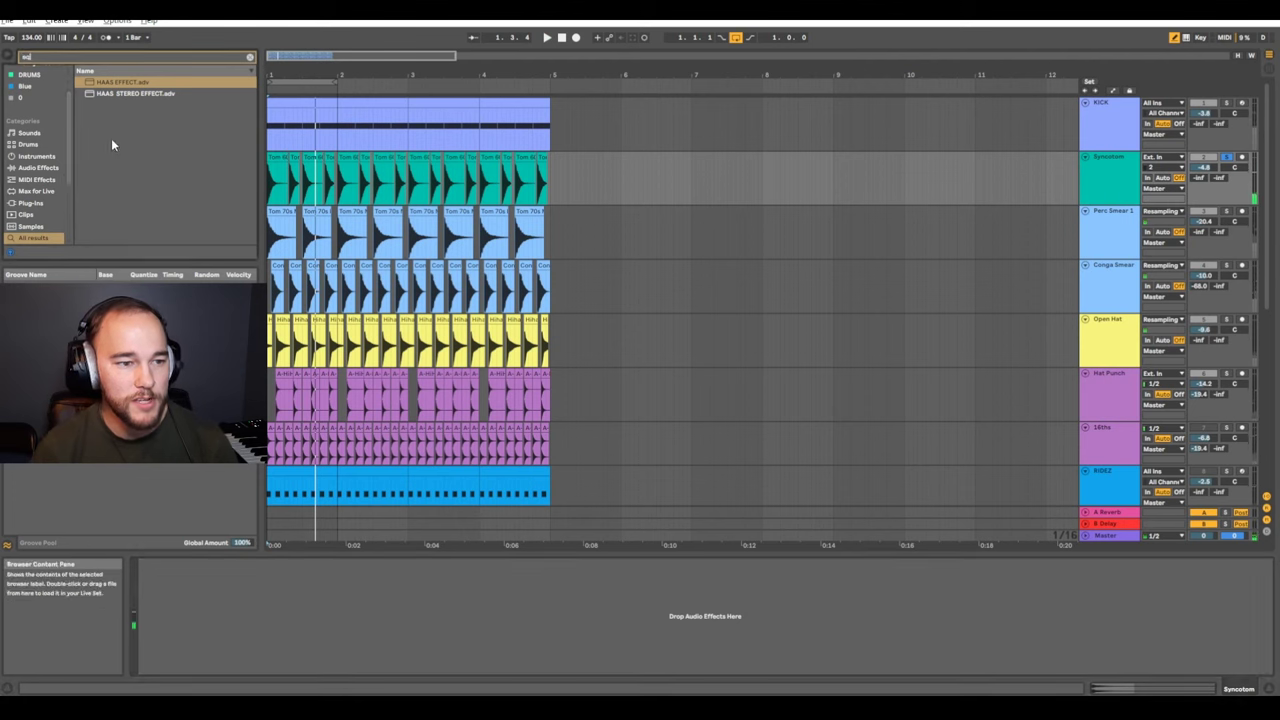
{"action": "left_click_drag", "start_coordinate": [110, 93], "coordinate": [244, 623]}
{"action": "key", "text": "space"}
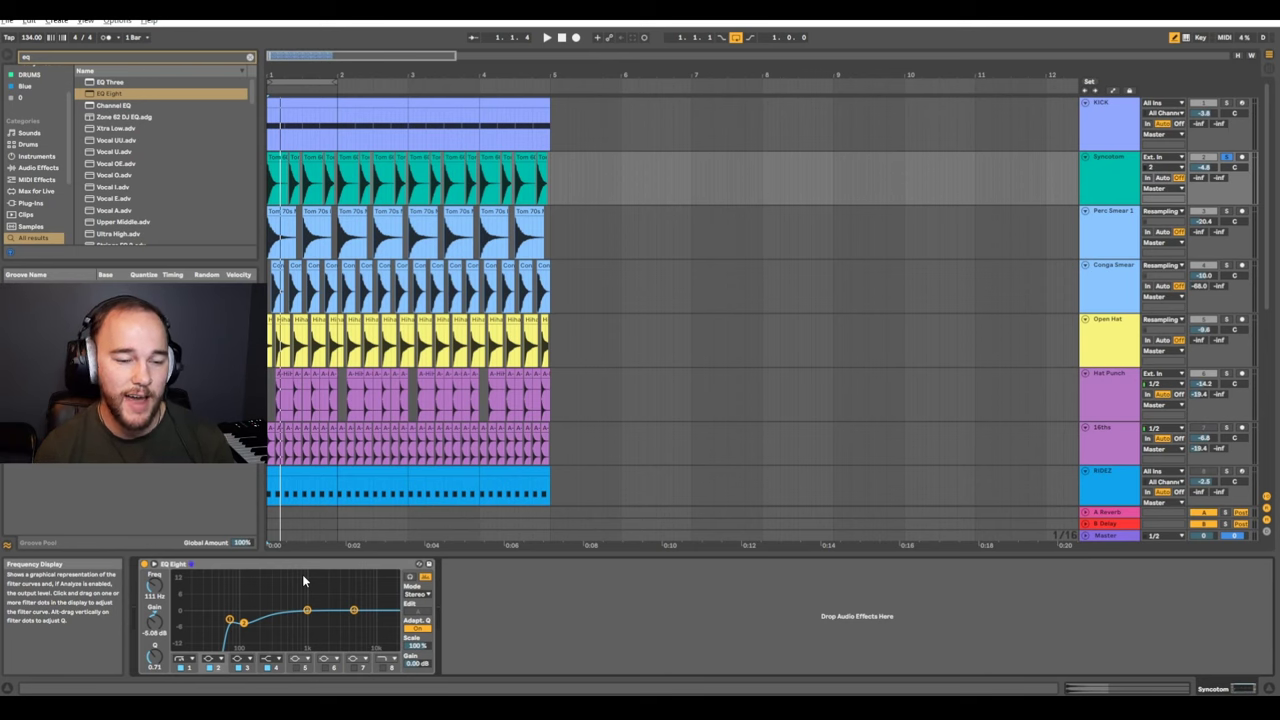
{"action": "key", "text": "space"}
{"action": "key", "text": "space"}
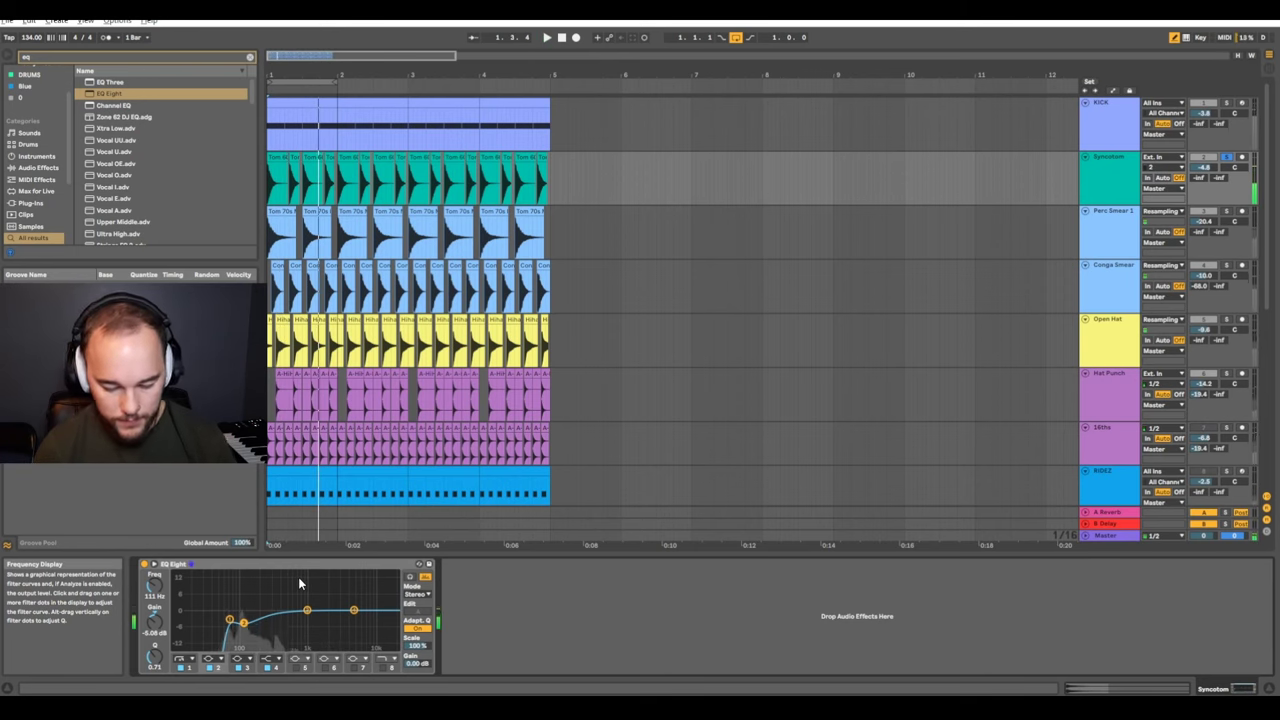
Add a Compressor after the EQ Eight on Syncotom and enable its sidechain with KICK as the source
{"action": "key", "text": "ctrl+f"}
{"action": "type", "text": "comp"}
{"action": "left_click_drag", "start_coordinate": [114, 93], "coordinate": [526, 634]}
{"action": "left_click", "coordinate": [457, 564]}
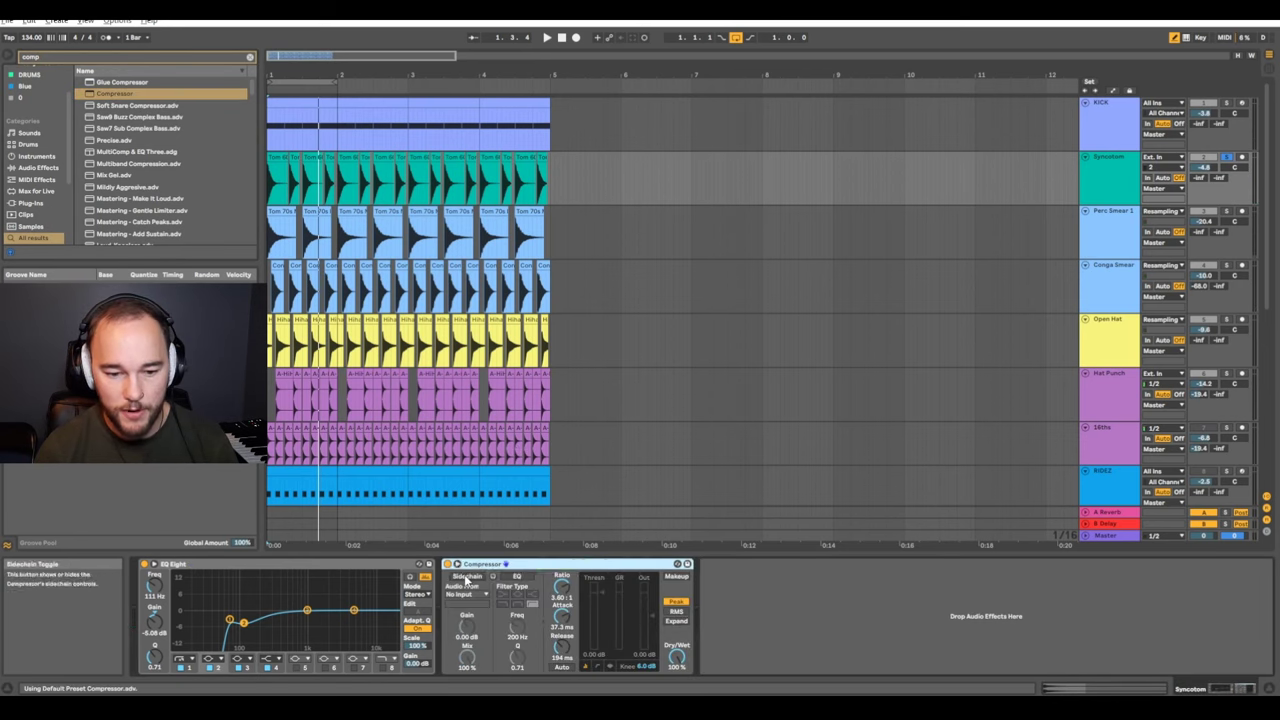
{"action": "left_click", "coordinate": [466, 586]}
{"action": "left_click", "coordinate": [460, 353]}
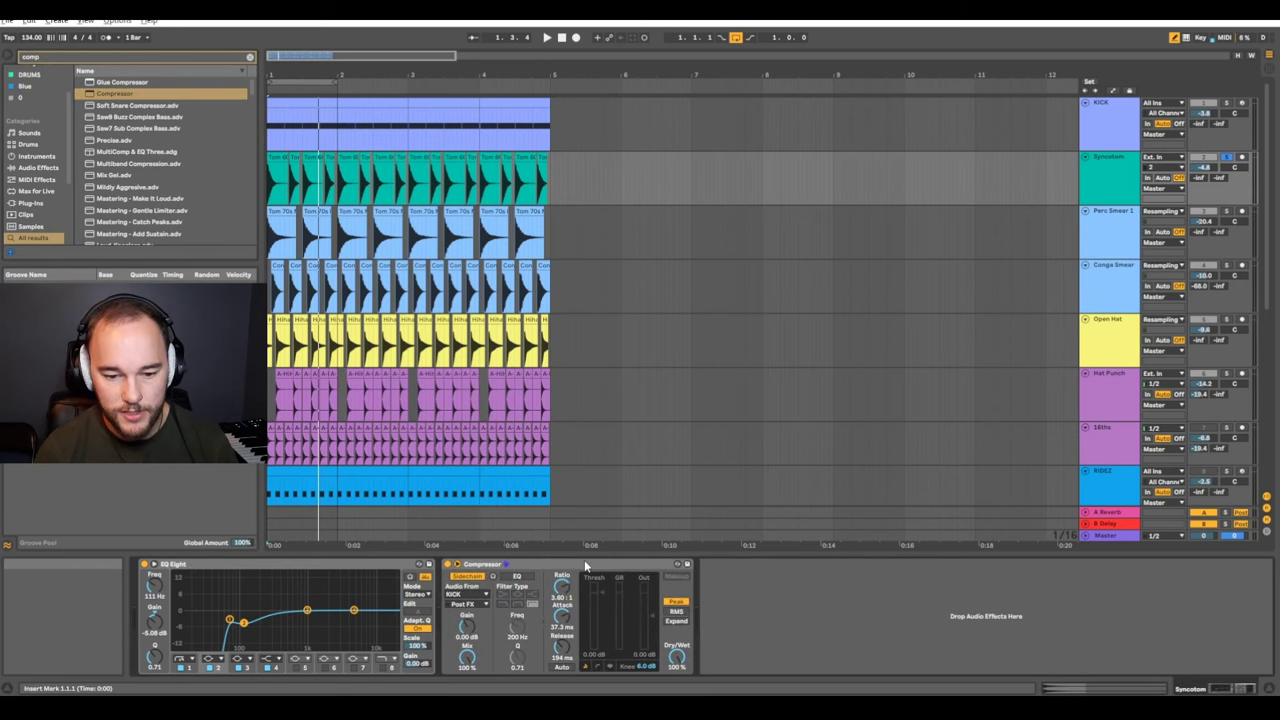
While playing, set the Syncotom compressor's attack to 0.03 ms, release to 85.7 ms and threshold to -13.4 dB
{"action": "key", "text": "space"}
{"action": "left_click_drag", "start_coordinate": [602, 611], "coordinate": [562, 680]}
{"action": "left_click_drag", "start_coordinate": [562, 618], "coordinate": [565, 664]}
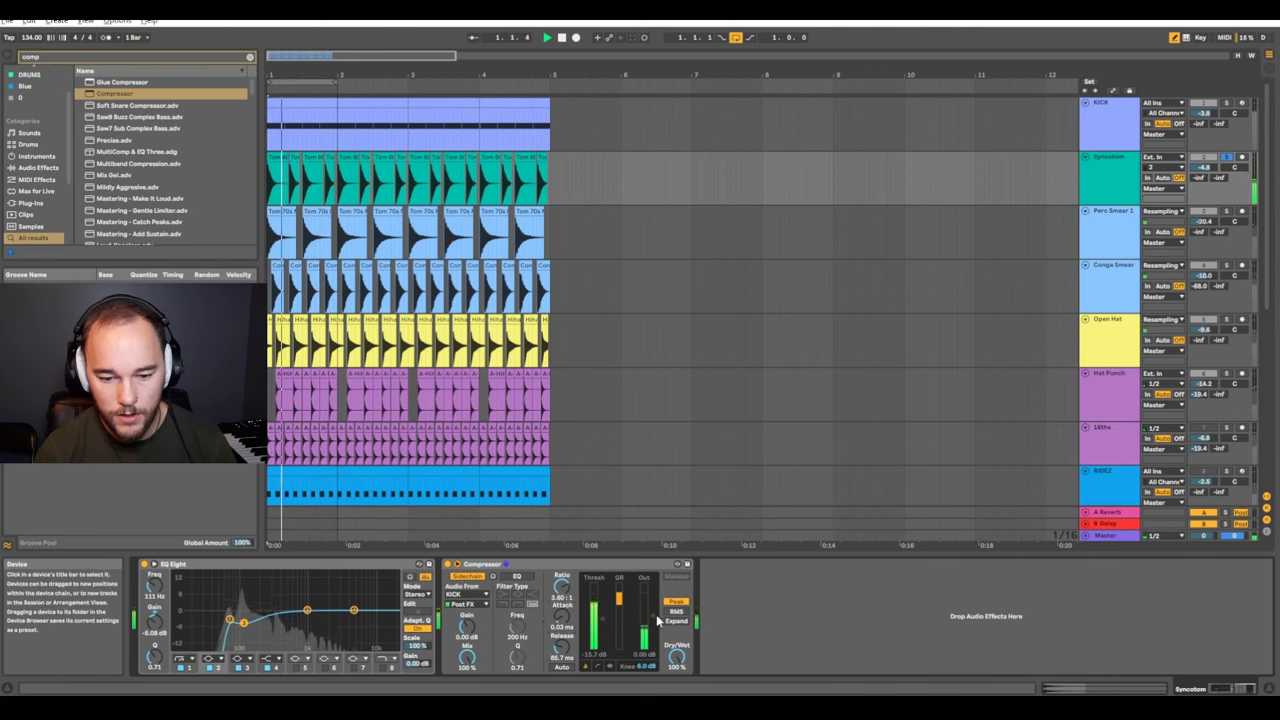
{"action": "left_click_drag", "start_coordinate": [602, 620], "coordinate": [602, 616]}
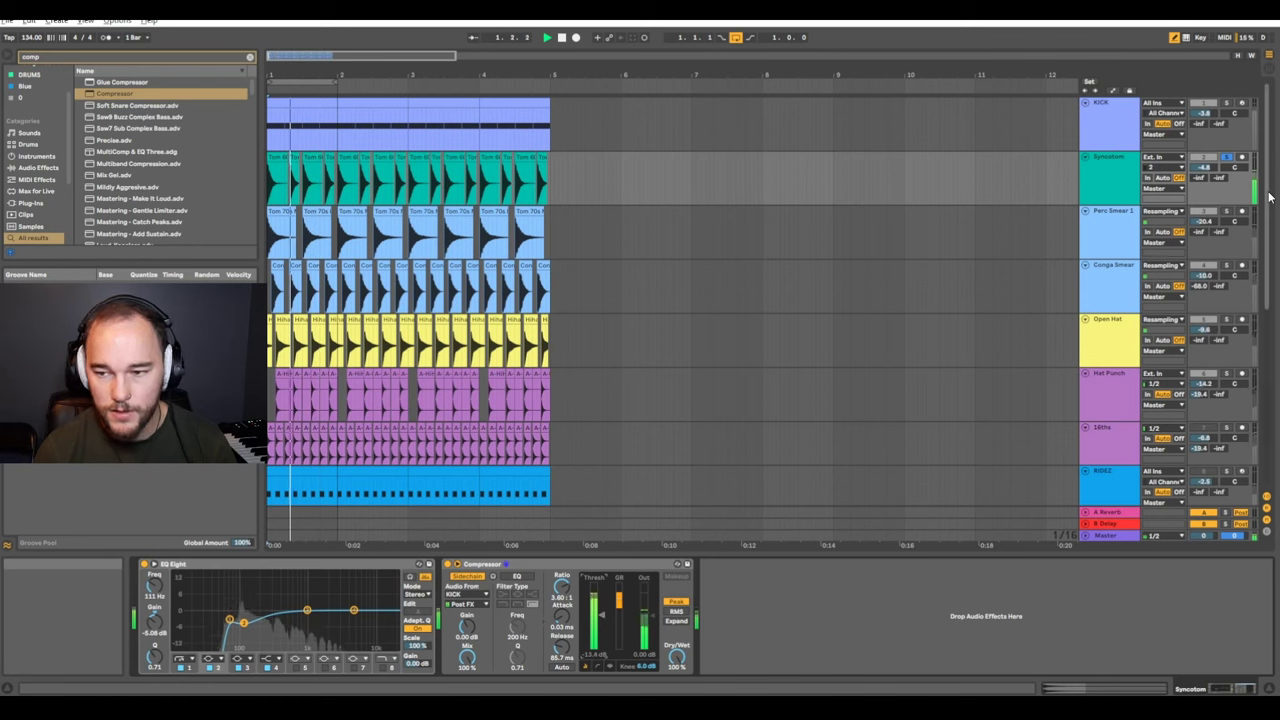
Set Syncotom's volume to -0.8 dB and play it soloed together with KICK, Perc Smear 1 and Conga Smear
{"action": "left_click", "coordinate": [1226, 103]}
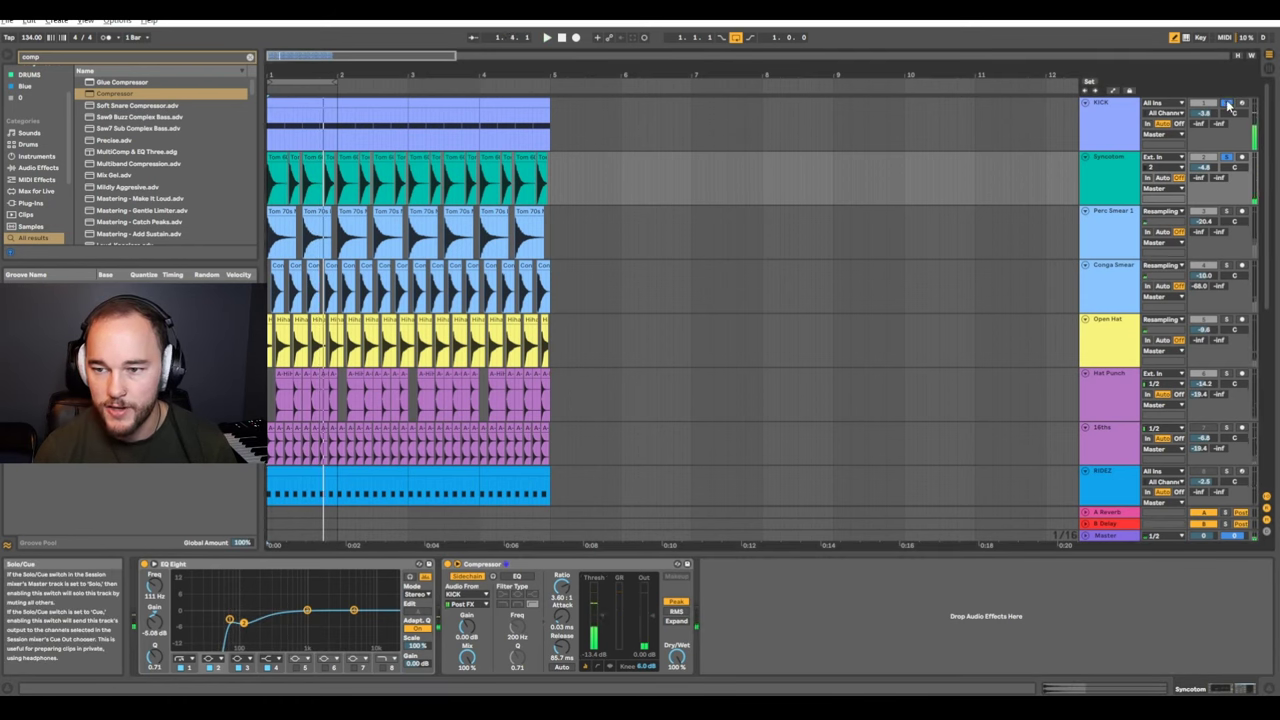
{"action": "left_click_drag", "start_coordinate": [1207, 168], "coordinate": [1207, 155]}
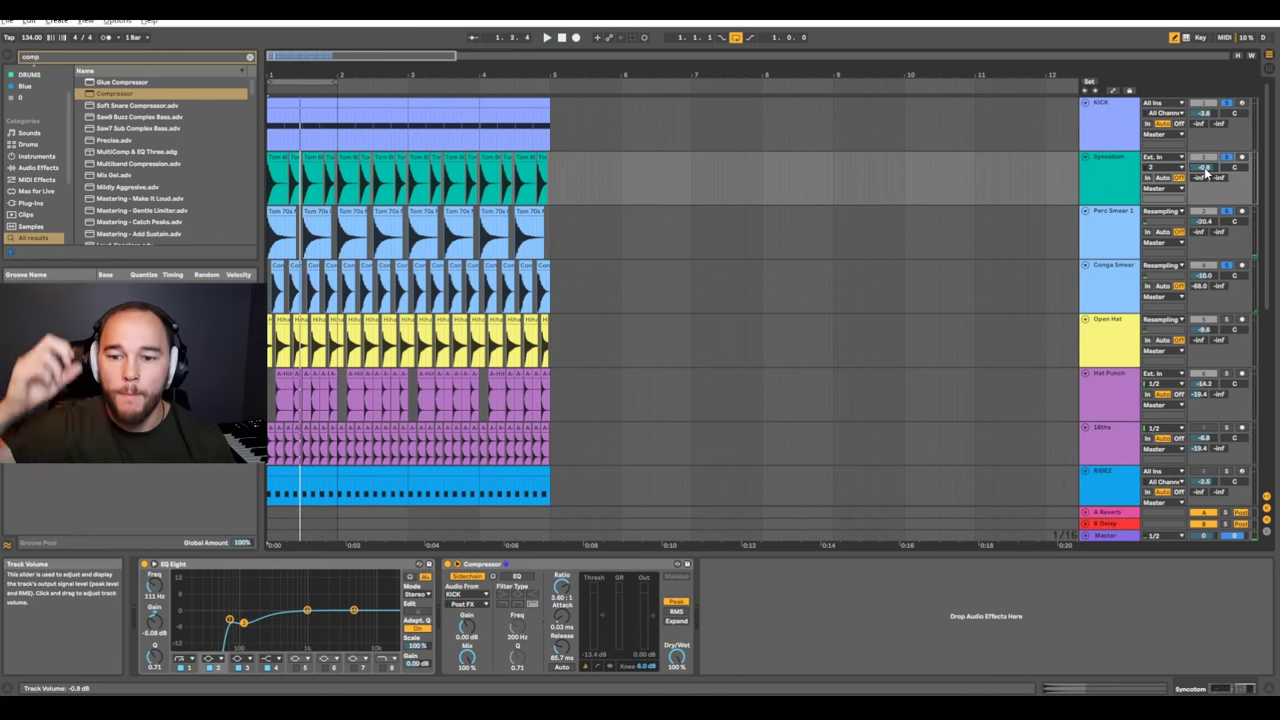
{"action": "key", "text": "space"}
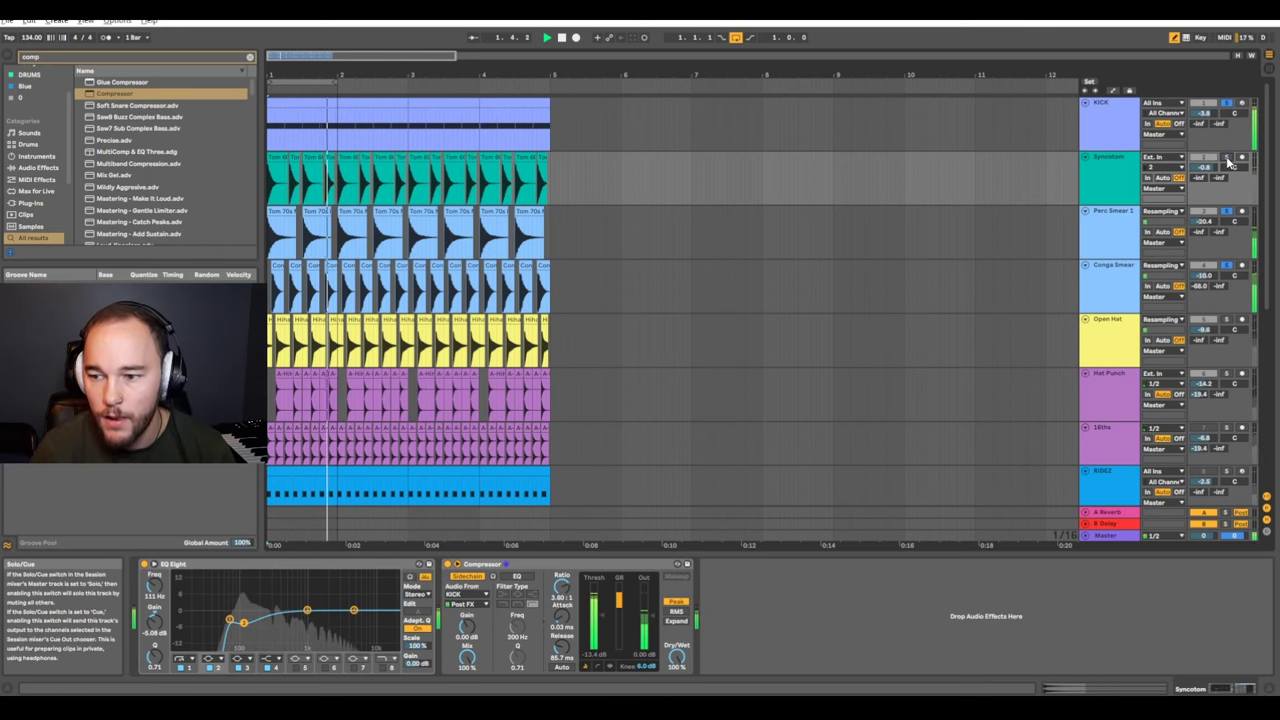
{"action": "key", "text": "space"}
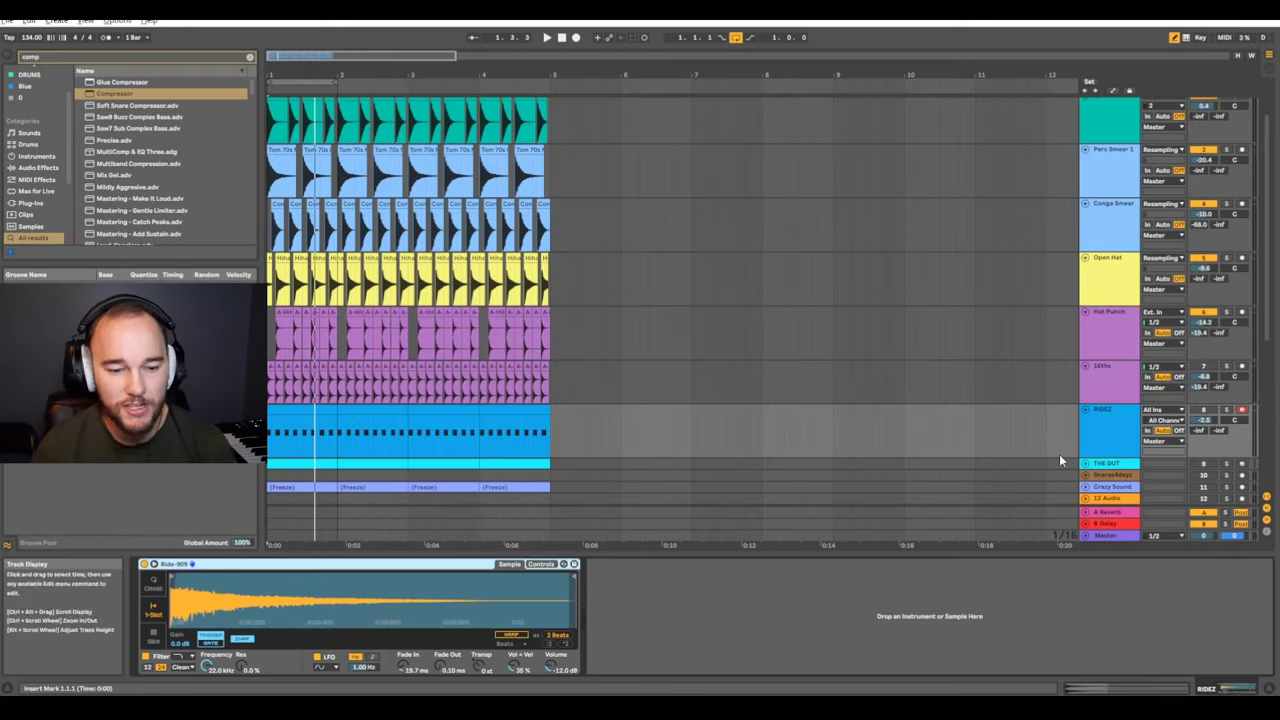
Solo the RIDEZ track and select its first one-bar MIDI clip
{"action": "scroll", "coordinate": [313, 427], "scroll_direction": "up", "scroll_amount": 4}
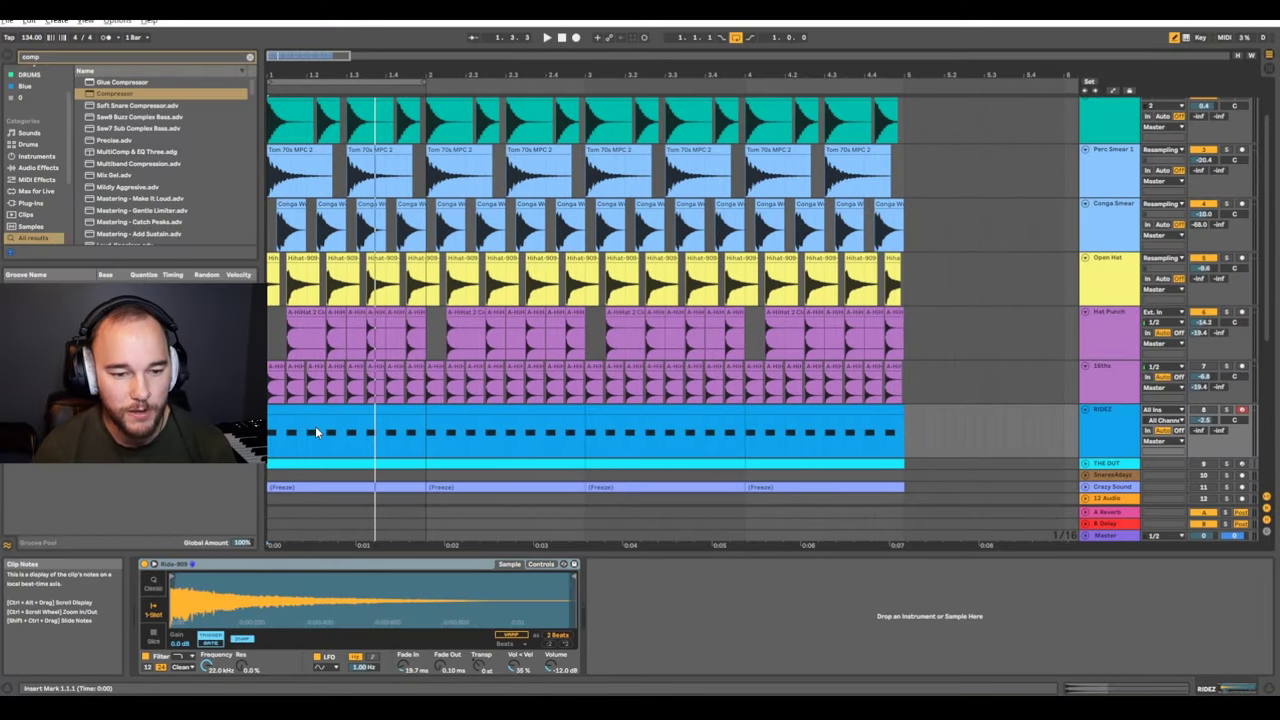
{"action": "scroll", "coordinate": [315, 430], "scroll_direction": "down", "scroll_amount": 4}
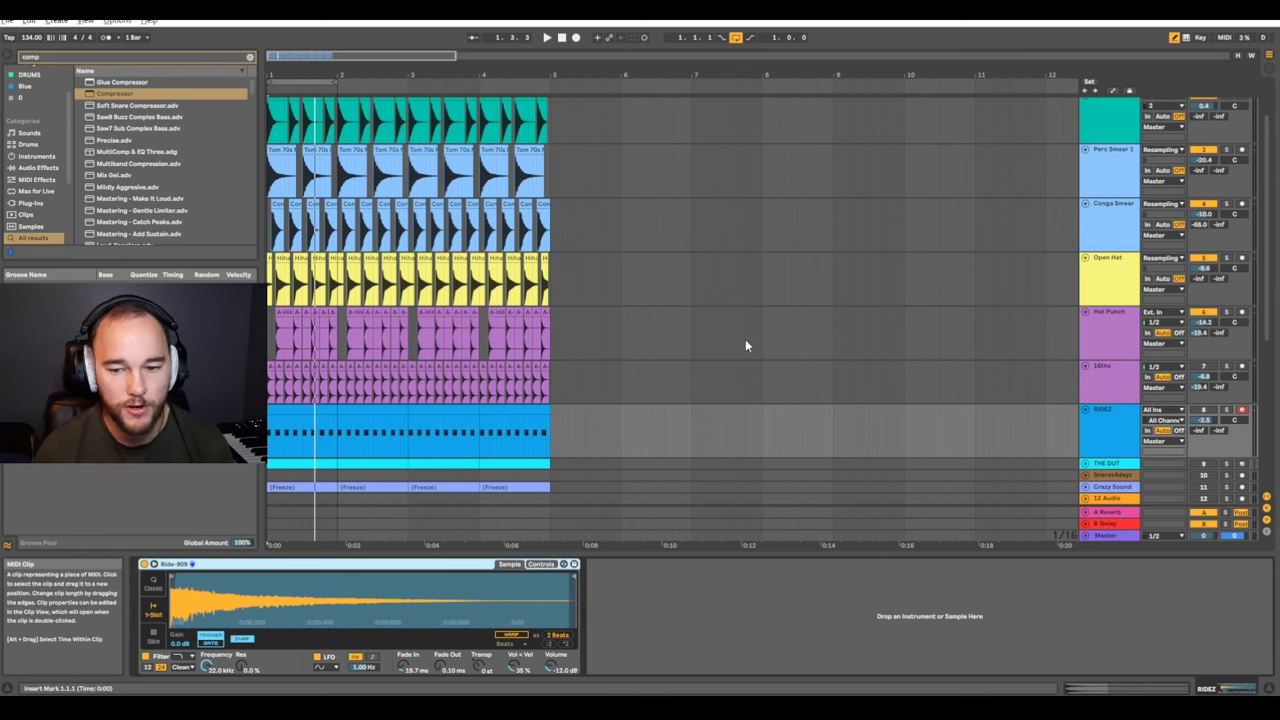
{"action": "left_click", "coordinate": [1226, 410]}
{"action": "left_click", "coordinate": [450, 424]}
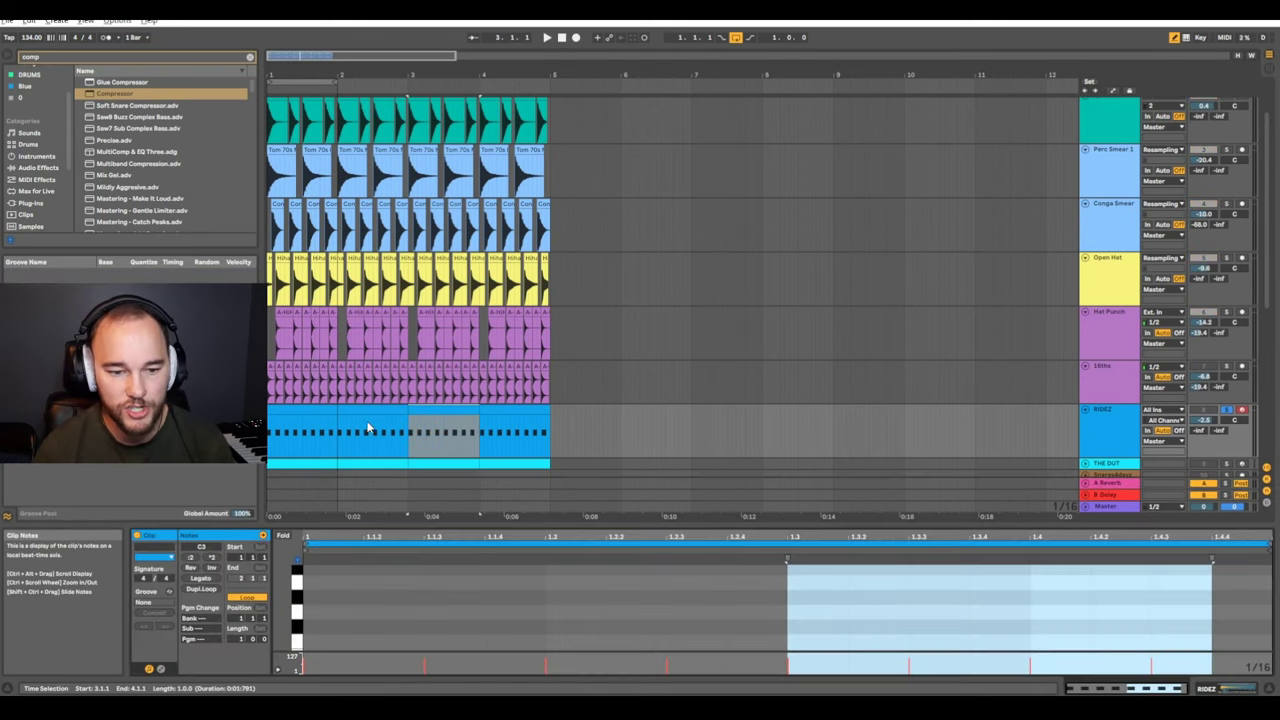
{"action": "left_click", "coordinate": [328, 414]}
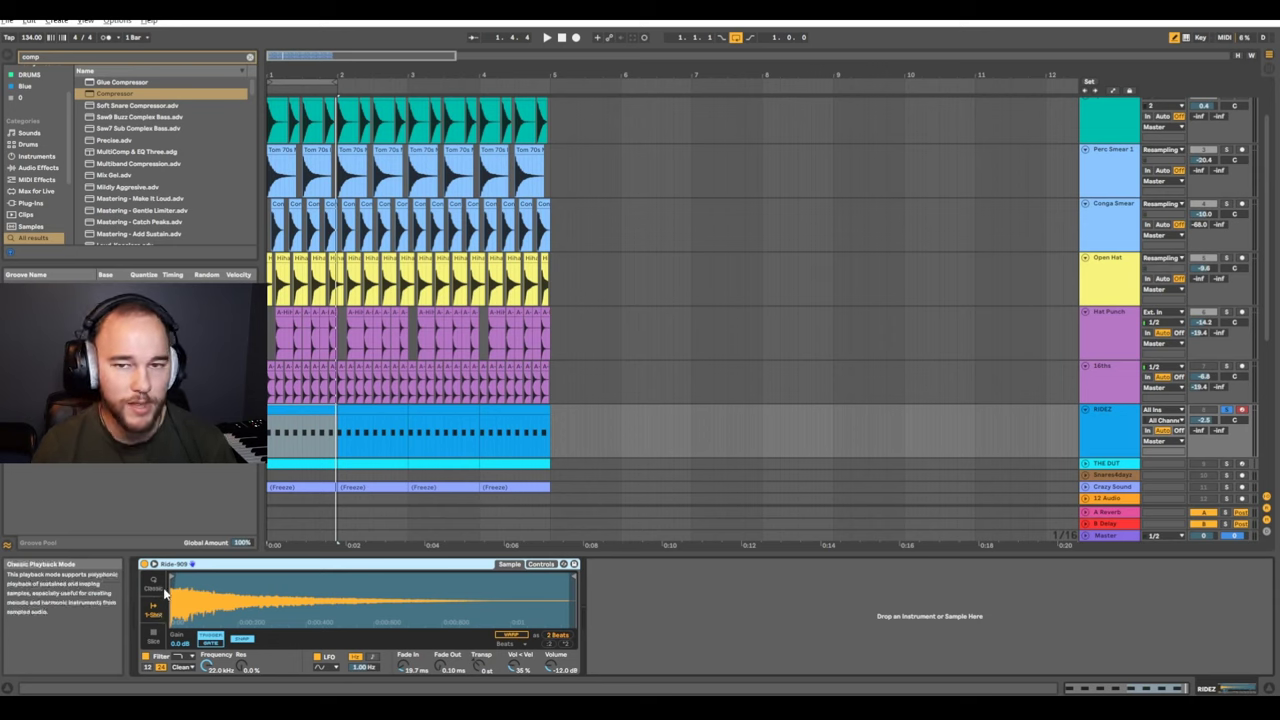
Try Classic playback mode on the Ride-909 sample, play the loop, and undo the mode change
{"action": "left_click", "coordinate": [153, 584]}
{"action": "key", "text": "space"}
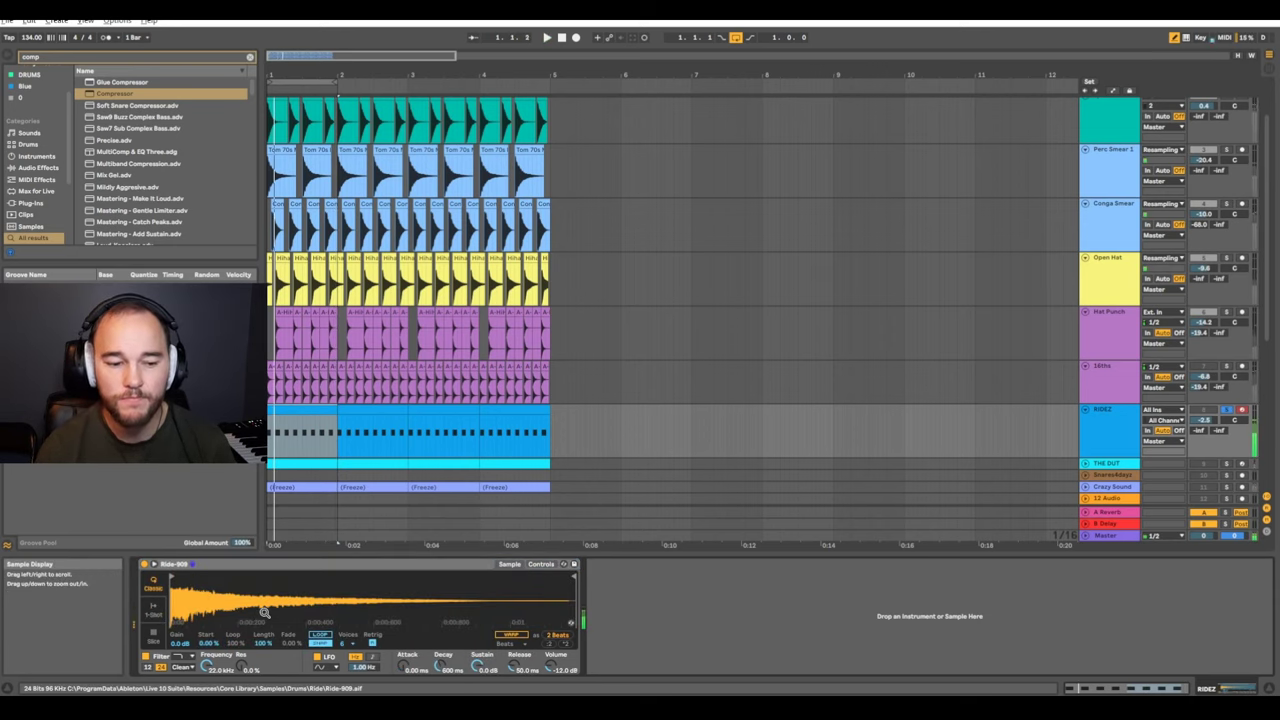
{"action": "key", "text": "space"}
{"action": "key", "text": "ctrl+z"}
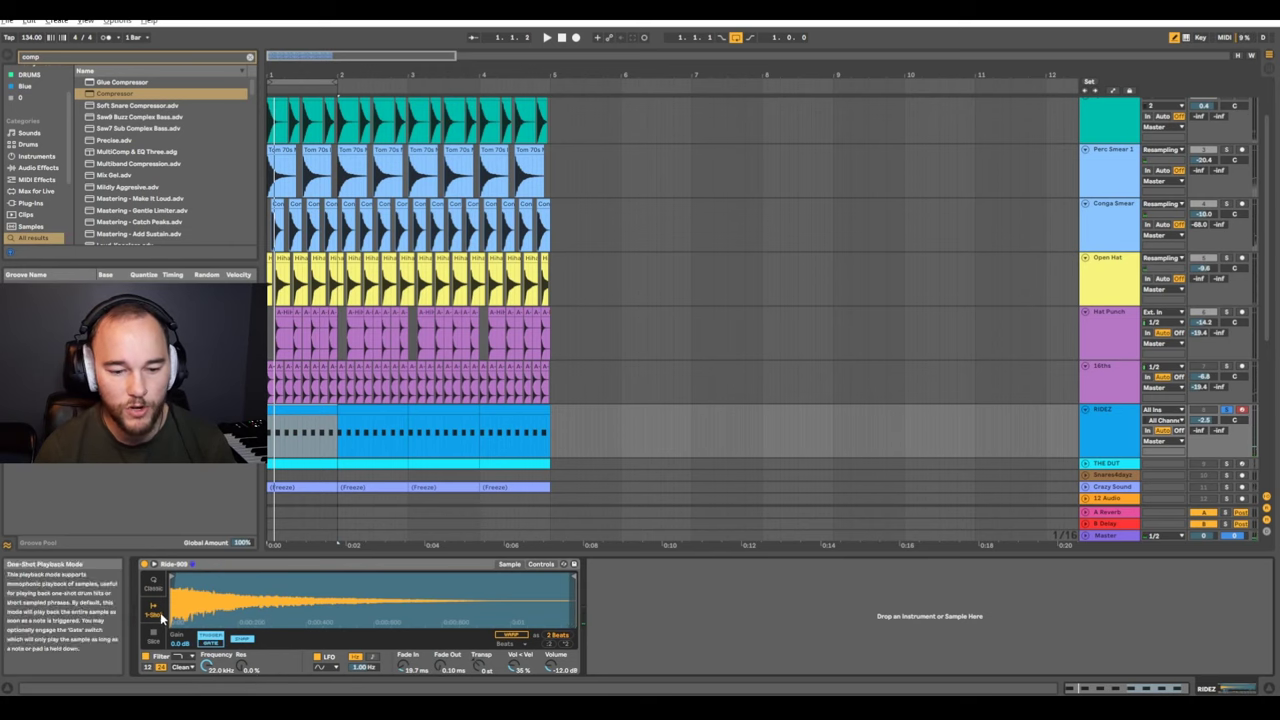
Add a Compressor after the Ride-909 instrument on RIDEZ and enable its sidechain with KICK as the source
{"action": "left_click", "coordinate": [145, 58]}
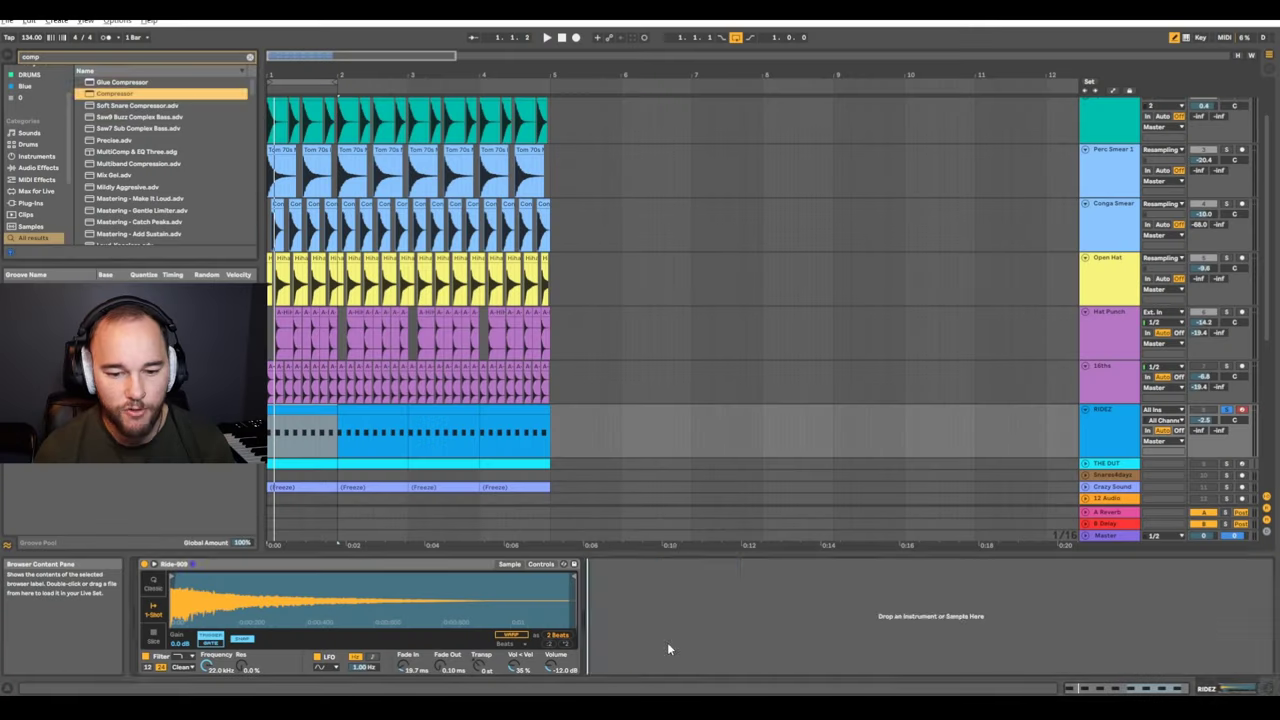
{"action": "left_click_drag", "start_coordinate": [667, 642], "coordinate": [636, 634]}
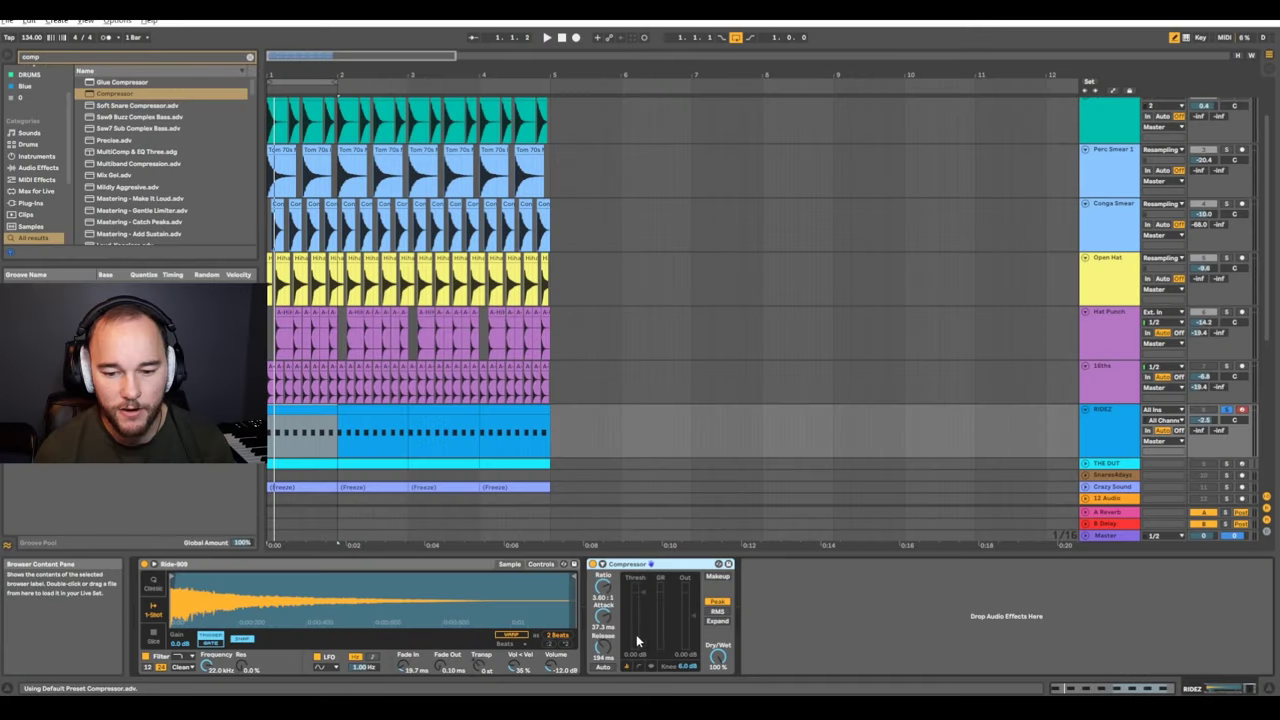
{"action": "left_click", "coordinate": [602, 564]}
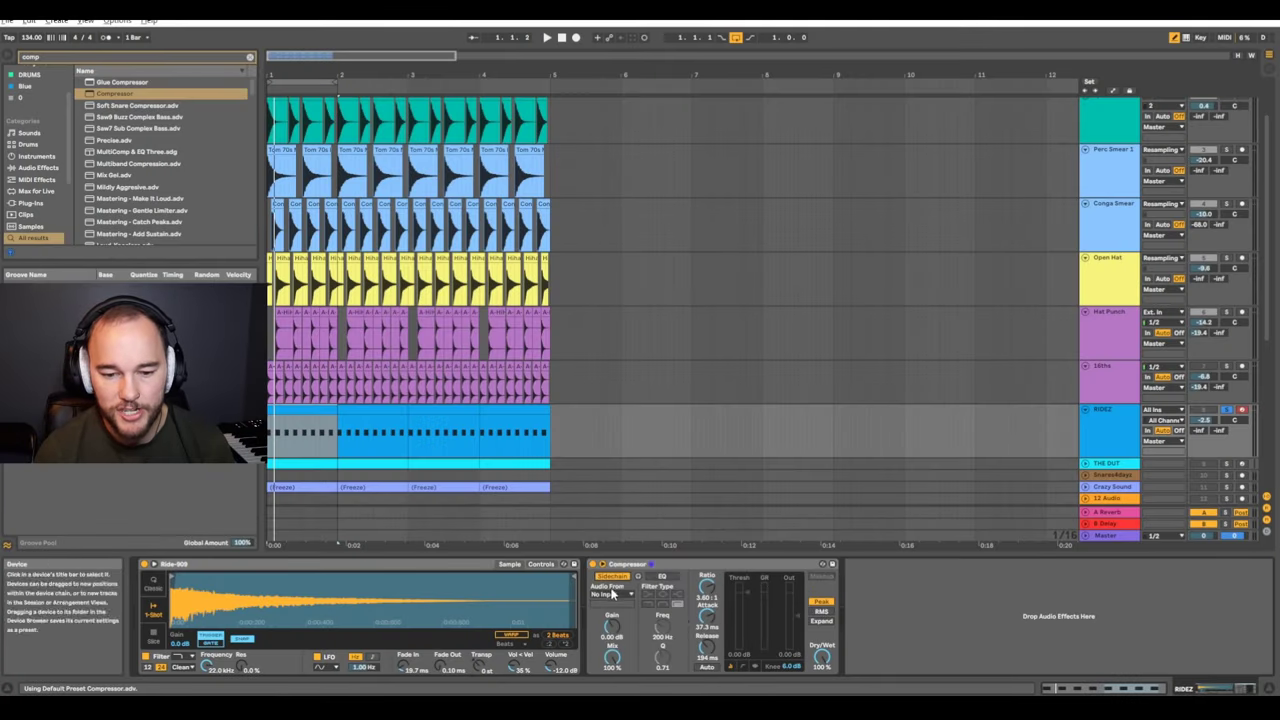
{"action": "left_click", "coordinate": [617, 585]}
{"action": "left_click", "coordinate": [626, 354]}
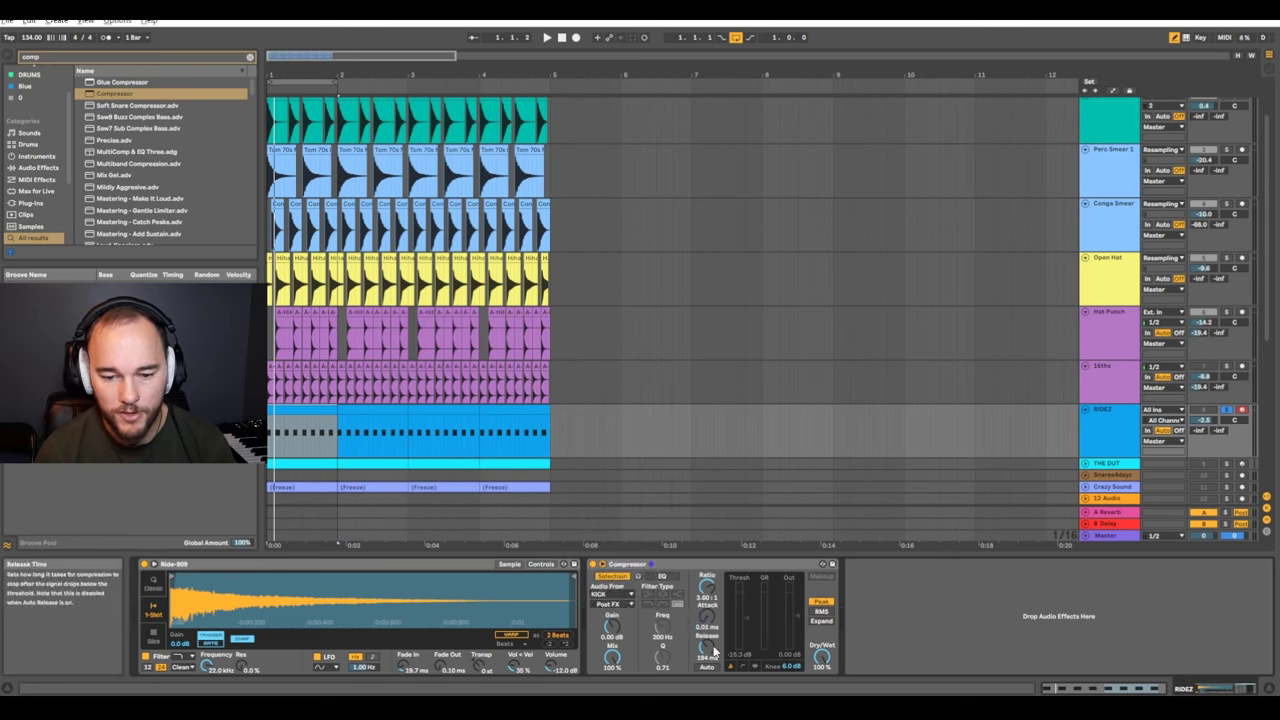
While playing, set the RIDEZ compressor to 1.06 ms attack, 174 ms release, -22.6 dB threshold and 3.63 dB output gain
{"action": "left_click_drag", "start_coordinate": [707, 648], "coordinate": [707, 664]}
{"action": "key", "text": "space"}
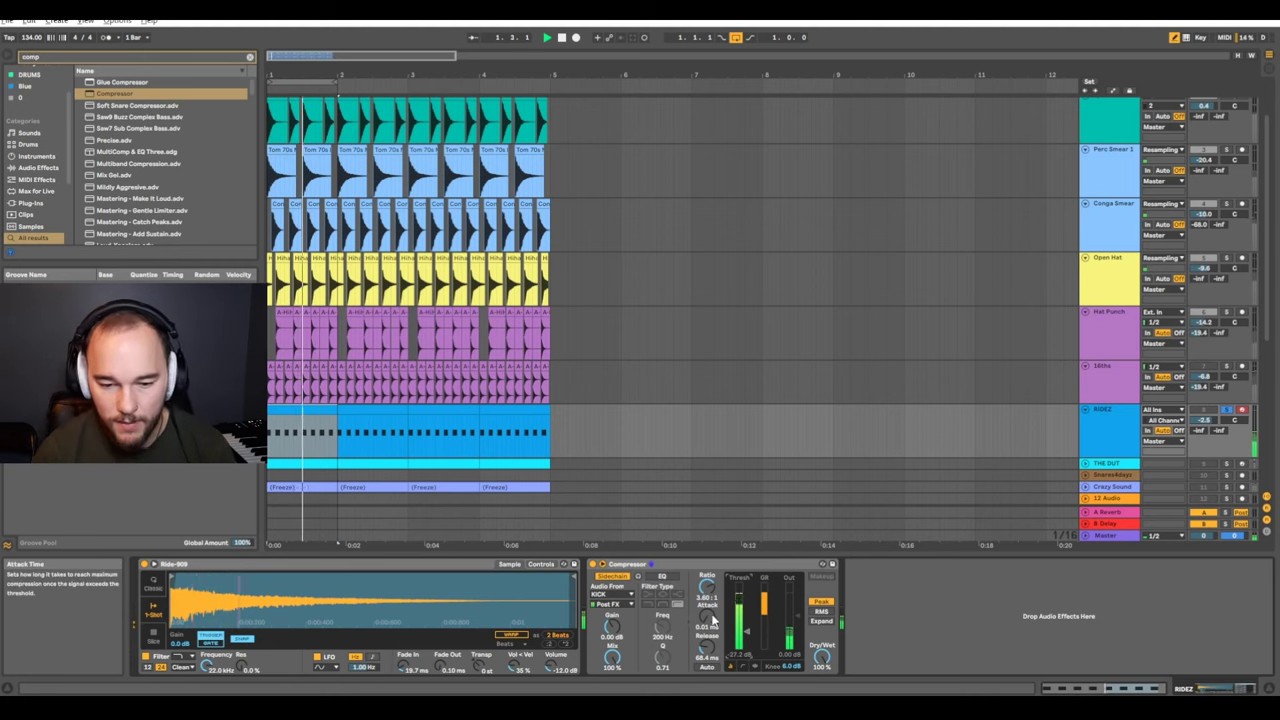
{"action": "left_click_drag", "start_coordinate": [707, 648], "coordinate": [707, 637]}
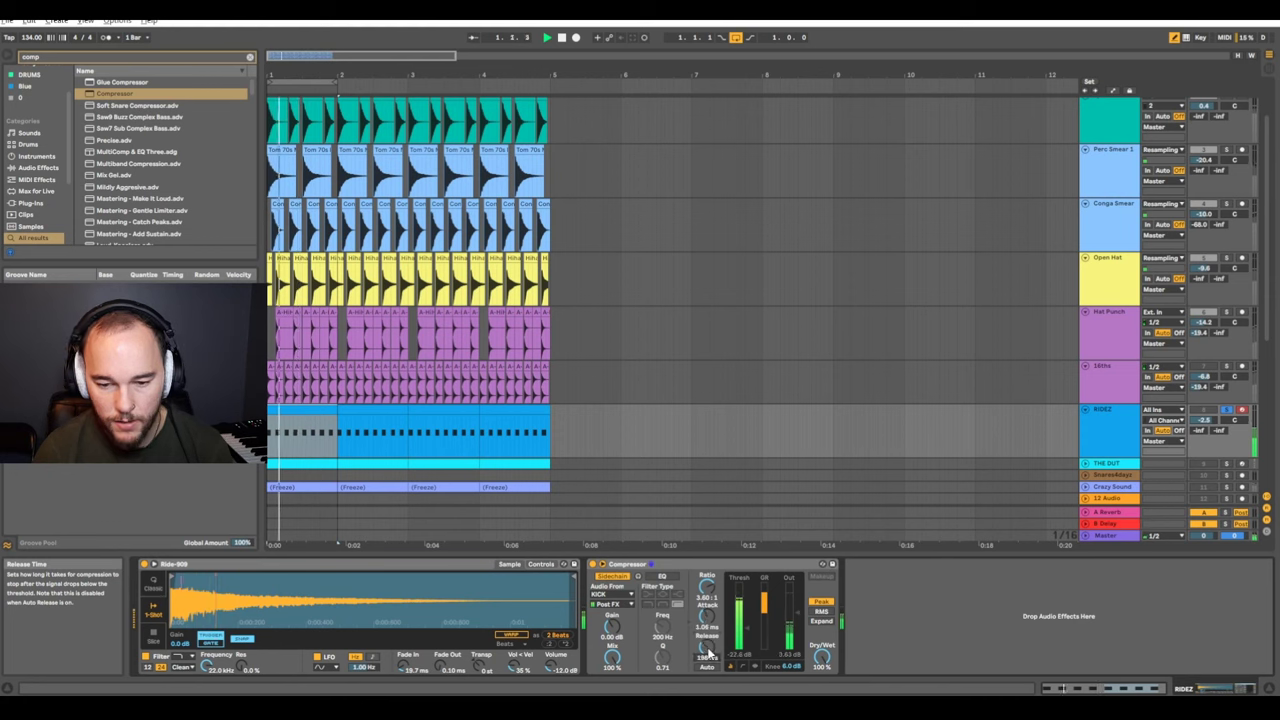
{"action": "key", "text": "space"}
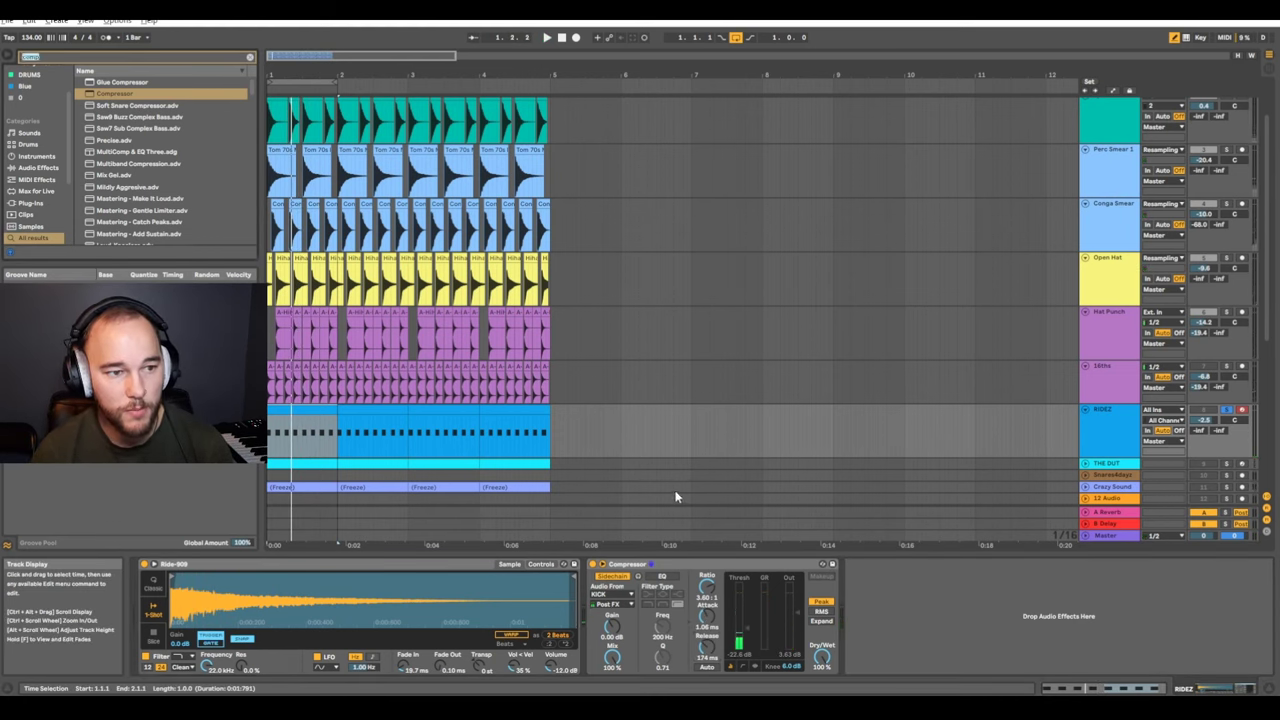
Insert a Reverb before the Compressor on RIDEZ and set its dry/wet to 32% while playing
{"action": "key", "text": "ctrl+f"}
{"action": "type", "text": "re"}
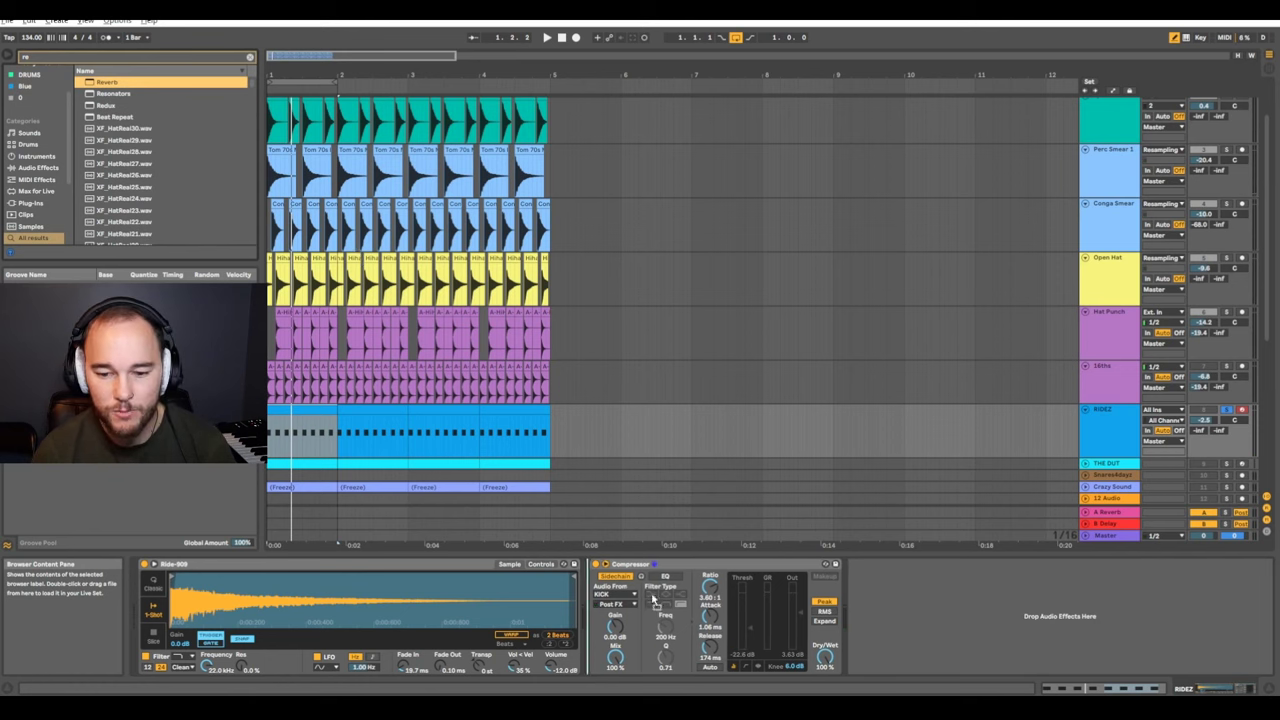
{"action": "key", "text": "Return"}
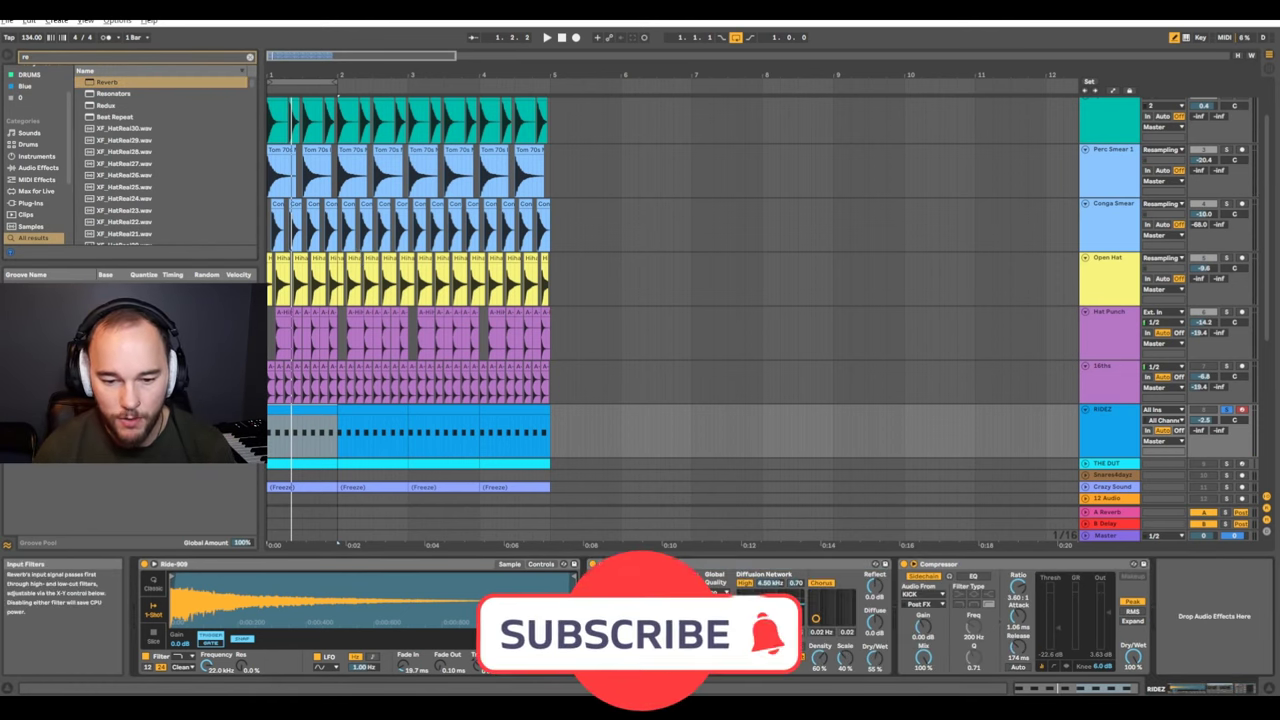
{"action": "key", "text": "space"}
{"action": "left_click_drag", "start_coordinate": [876, 658], "coordinate": [878, 670]}
{"action": "key", "text": "space"}
Insert the HAAS STEREO EFFECT preset between Reverb and Compressor on RIDEZ, set its right delay to 19.2 ms, and play it
{"action": "key", "text": "ctrl+f"}
{"action": "type", "text": "haas"}
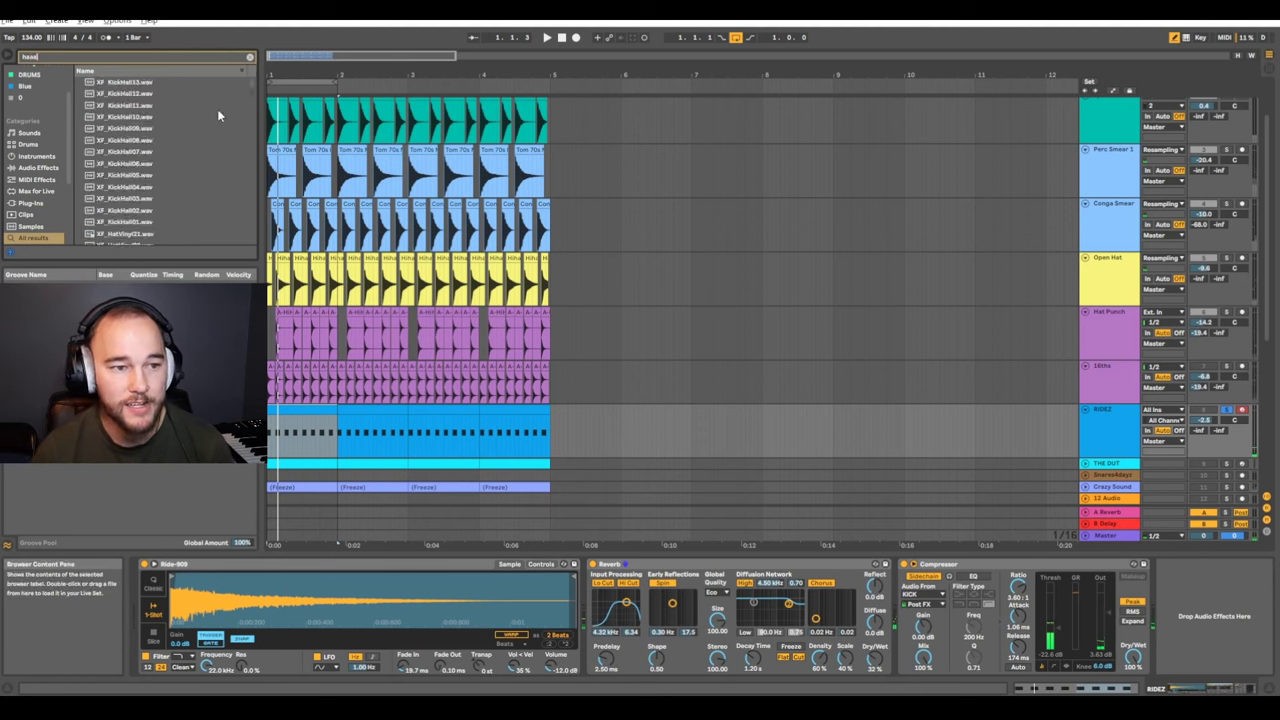
{"action": "left_click_drag", "start_coordinate": [114, 94], "coordinate": [891, 607]}
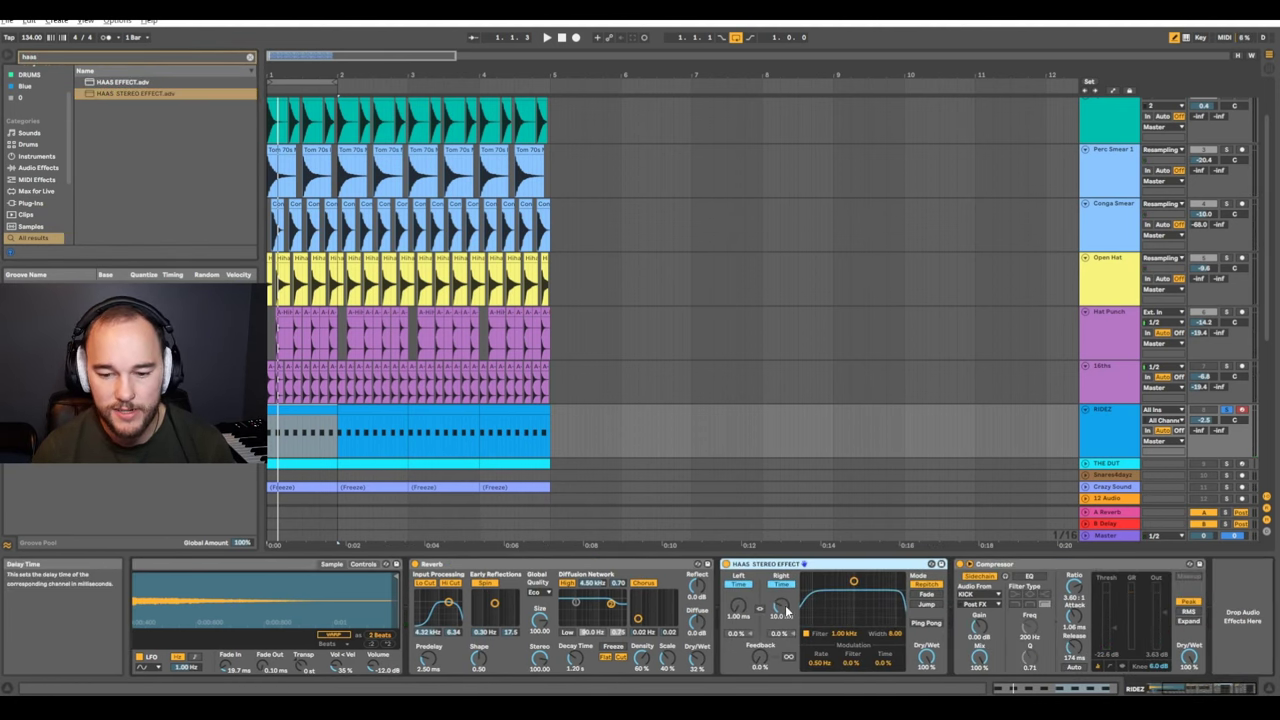
{"action": "key", "text": "space"}
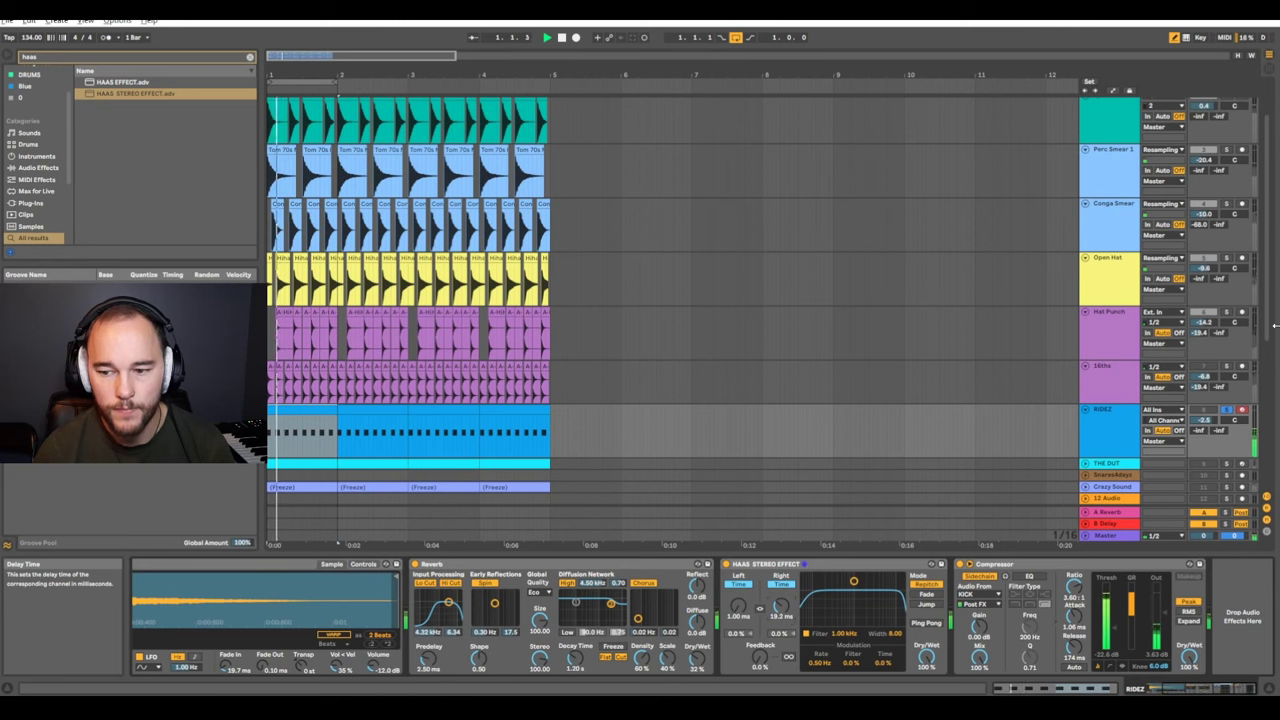
Check RIDEZ in mono with a temporary Utility at 0.0% width, set the Haas right delay to 27.8 ms, and play the full groove
{"action": "key", "text": "ctrl+f"}
{"action": "type", "text": "uti"}
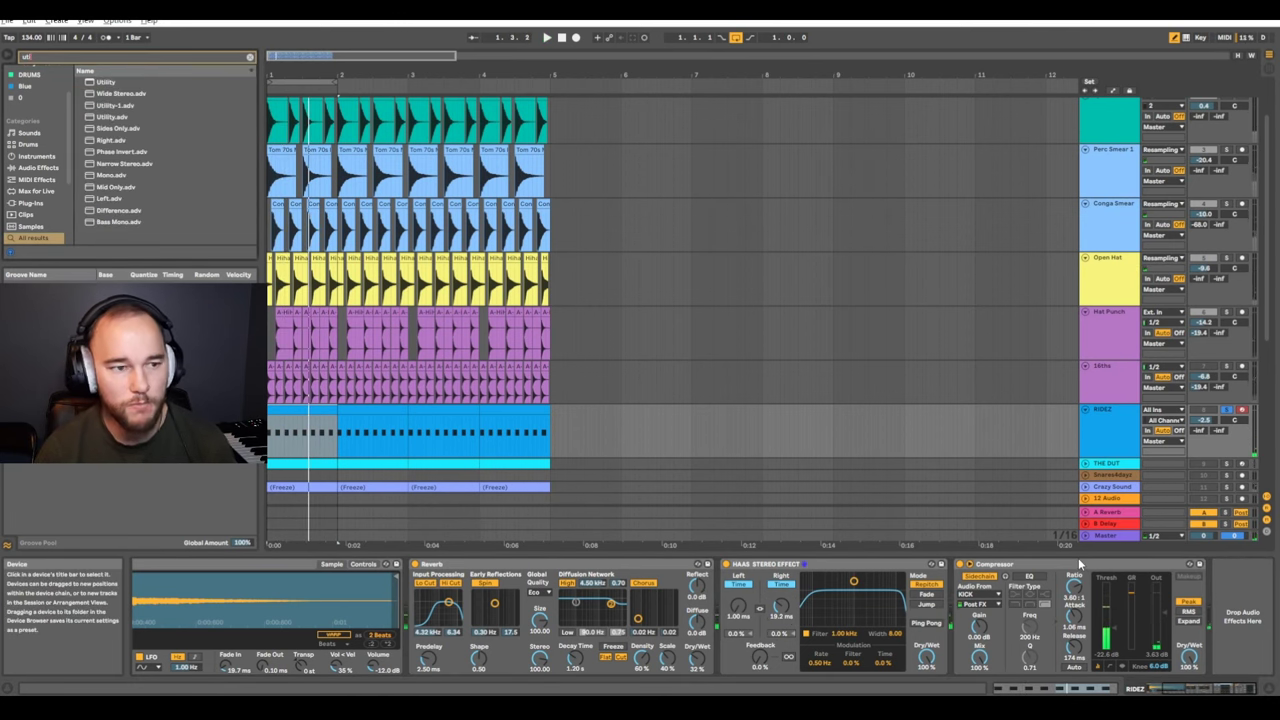
{"action": "left_click_drag", "start_coordinate": [100, 82], "coordinate": [846, 366]}
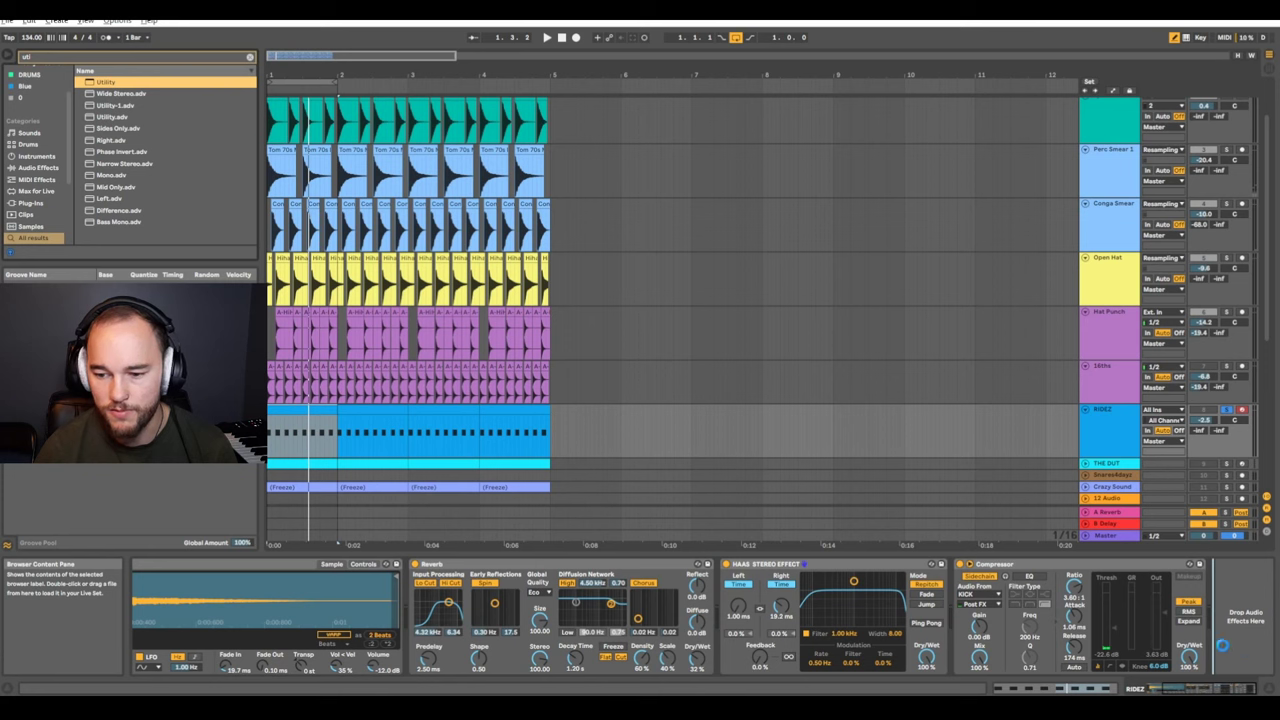
{"action": "left_click_drag", "start_coordinate": [1243, 648], "coordinate": [1243, 648]}
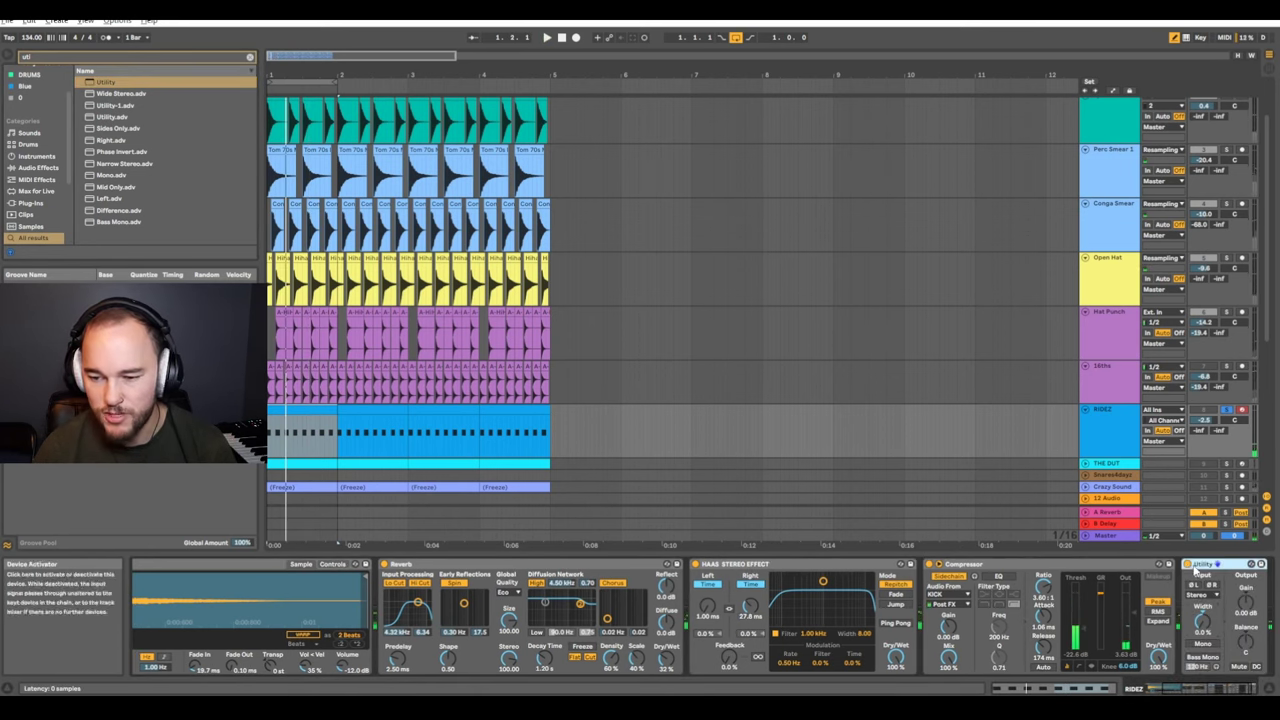
{"action": "key", "text": "Delete"}
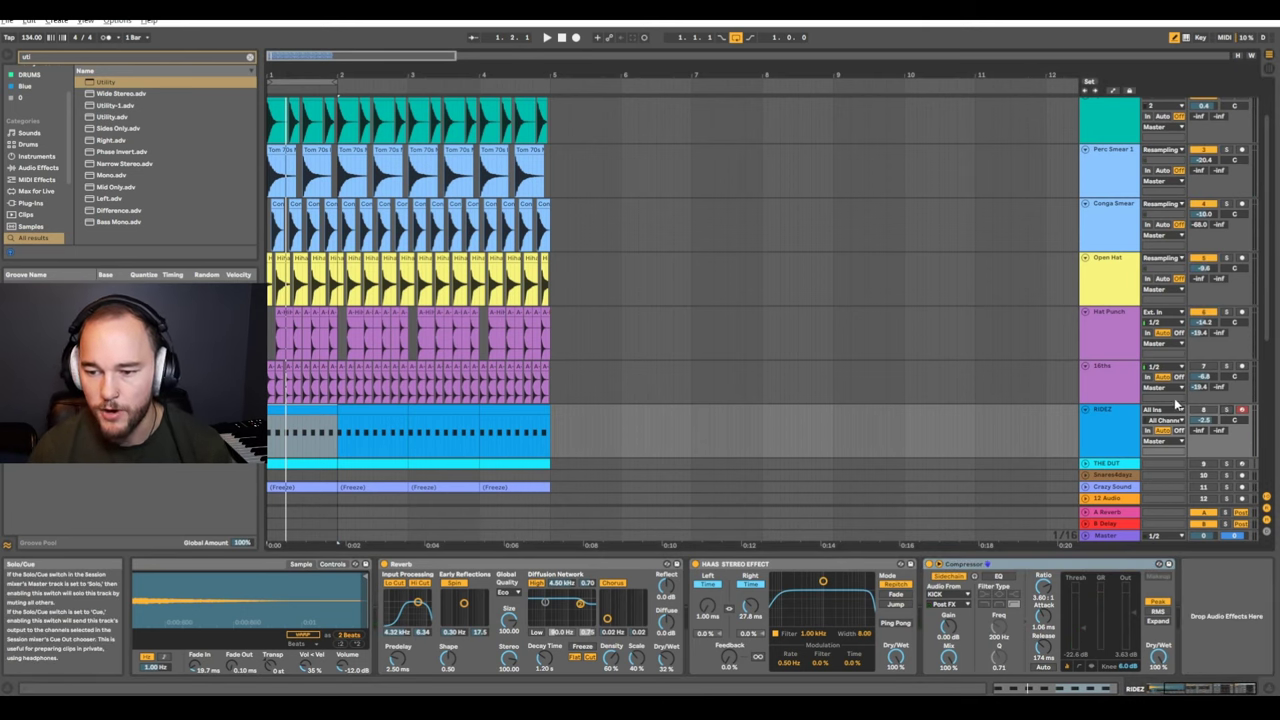
{"action": "key", "text": "space"}
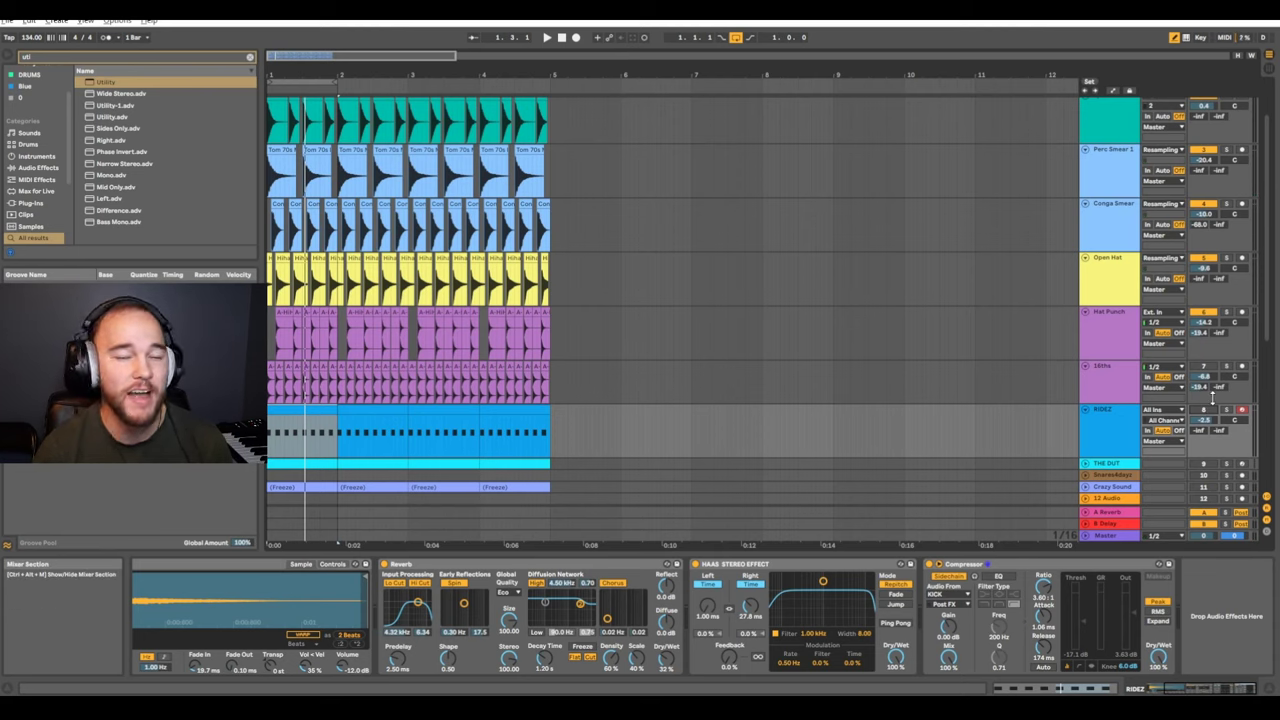
Play the full groove and review the Reverb, Haas effect and Compressor chain on RIDEZ
{"action": "key", "text": "space"}
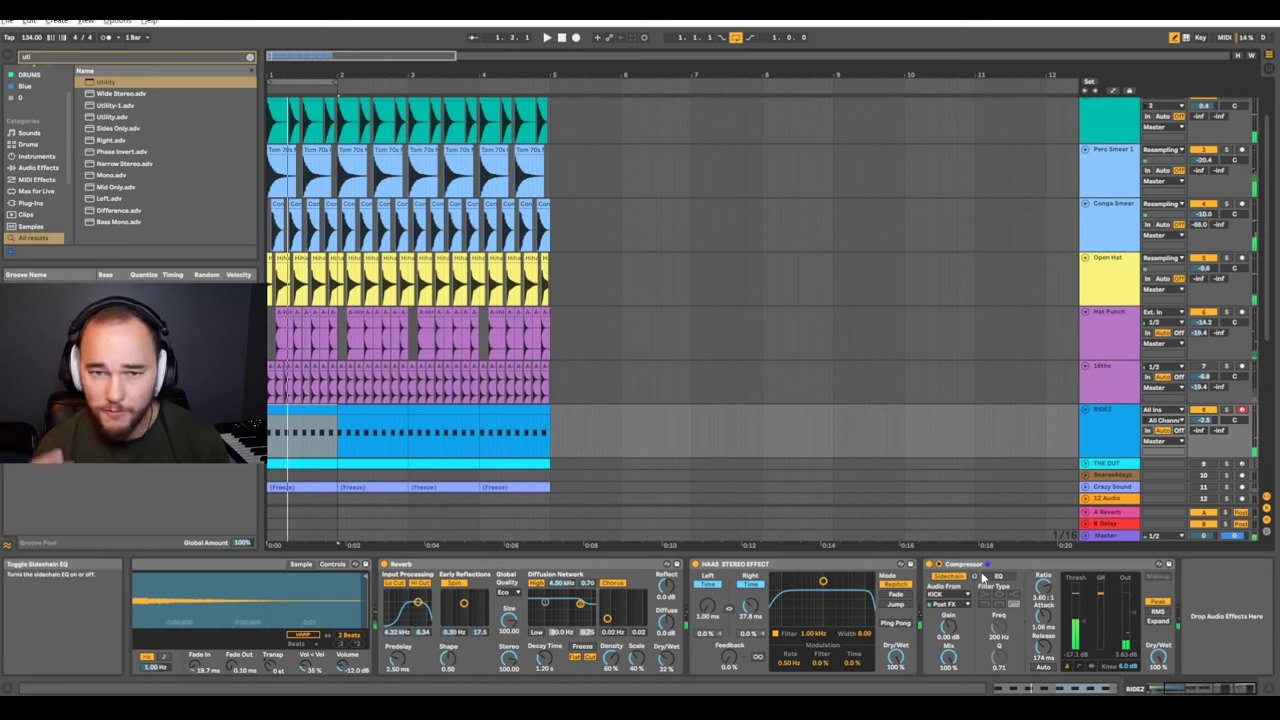
{"action": "key", "text": "ctrl+f"}
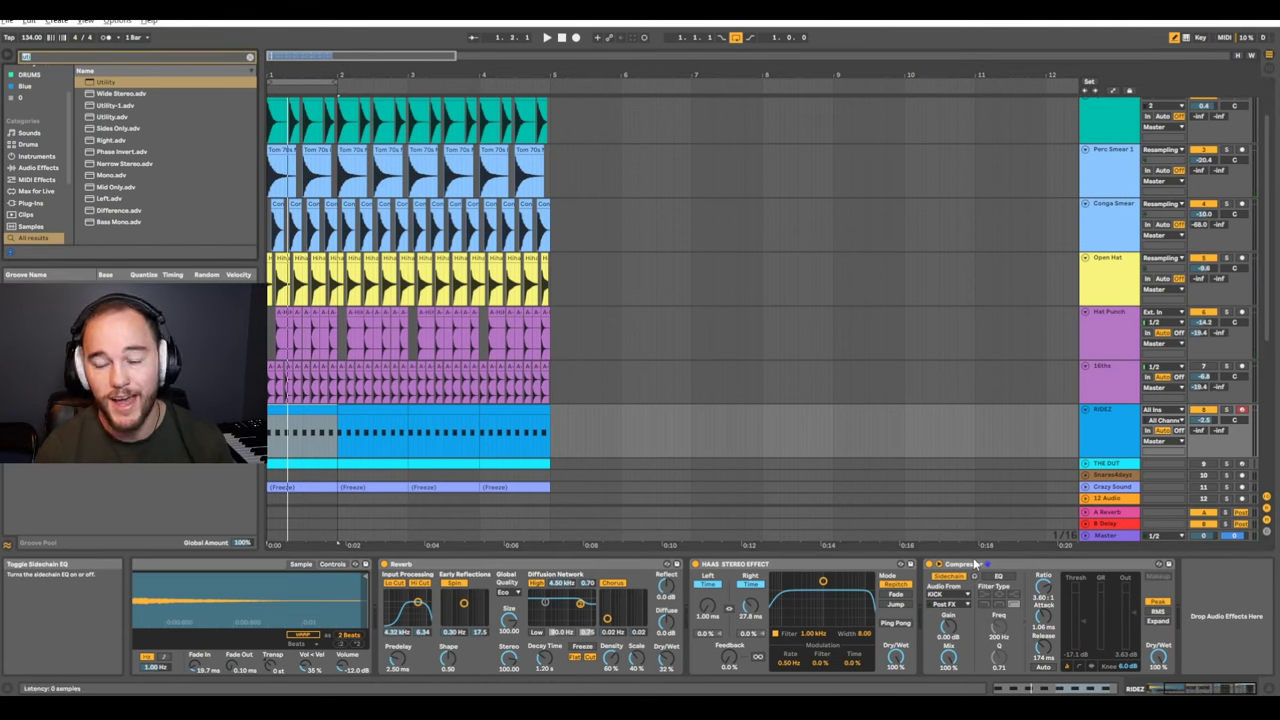
{"action": "left_click", "coordinate": [958, 564]}
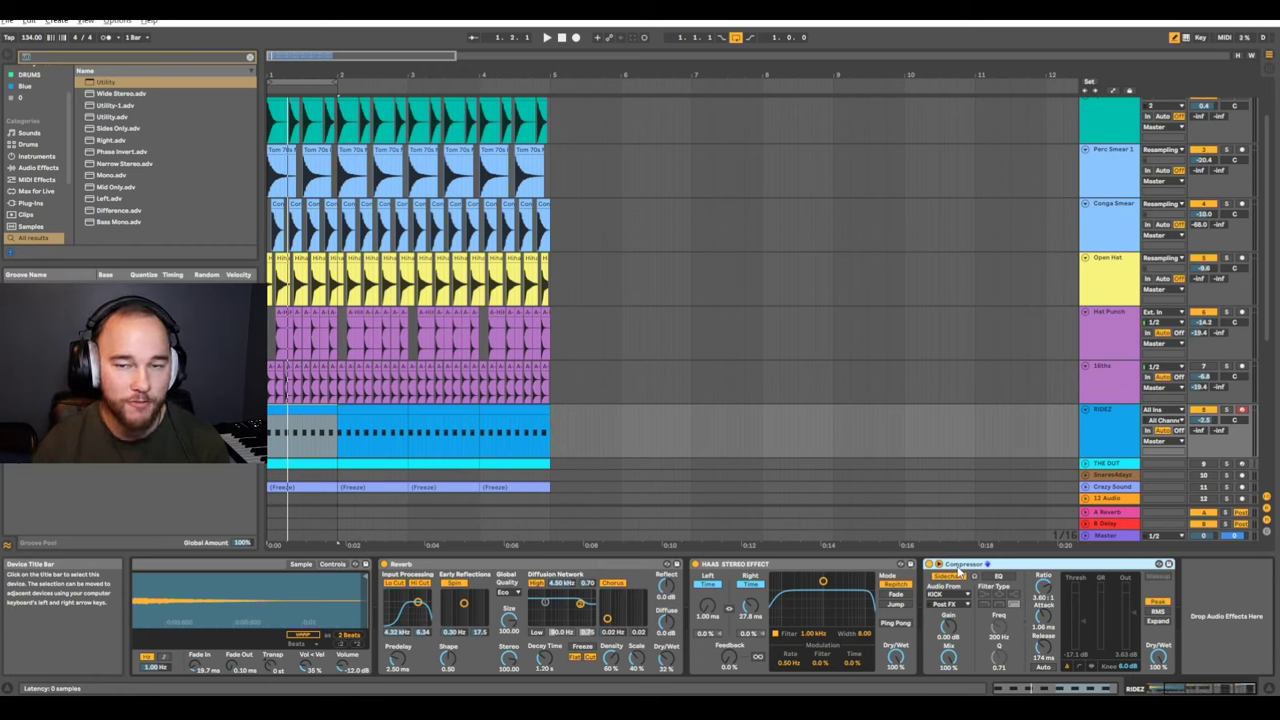
{"action": "left_click", "coordinate": [420, 565]}
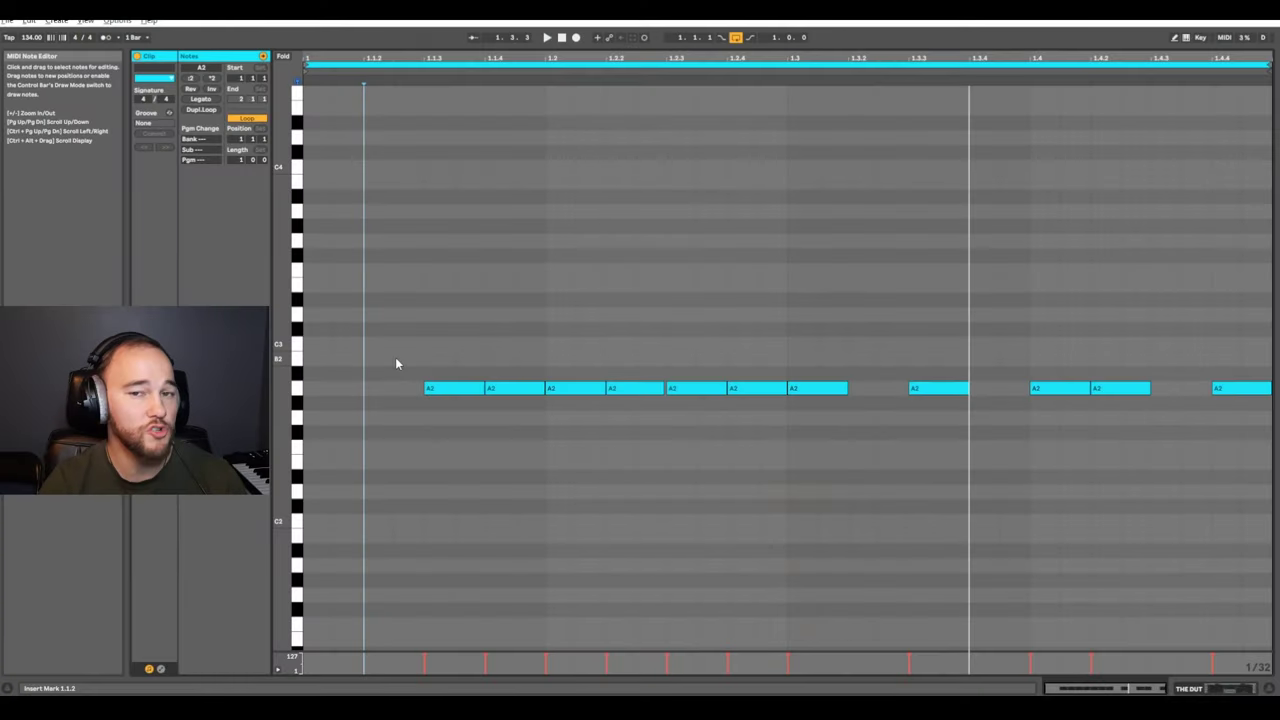
Play the single-pitch A2 note pattern of THE DUT
{"action": "key", "text": "space"}
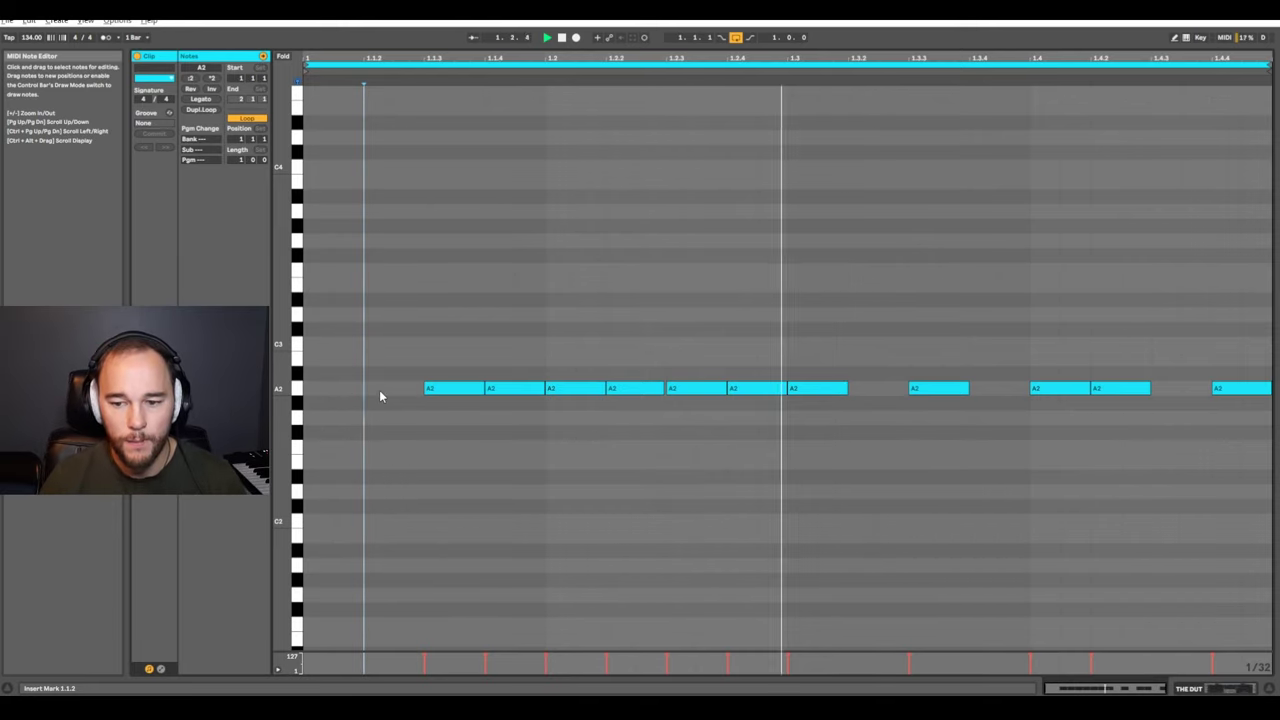
{"action": "key", "text": "space"}
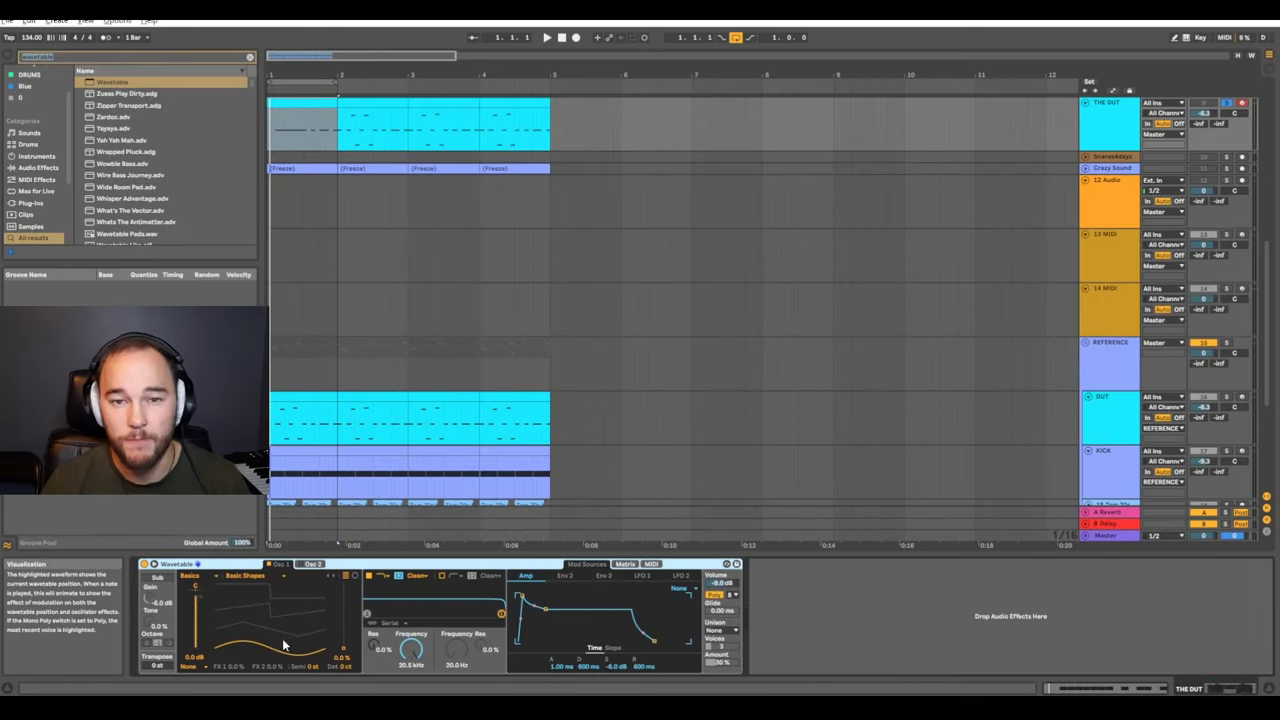
In THE DUT's Wavetable, set the Basic Shapes position of Osc 1 to 67% and of Osc 2 to 100%
{"action": "left_click_drag", "start_coordinate": [233, 612], "coordinate": [233, 609]}
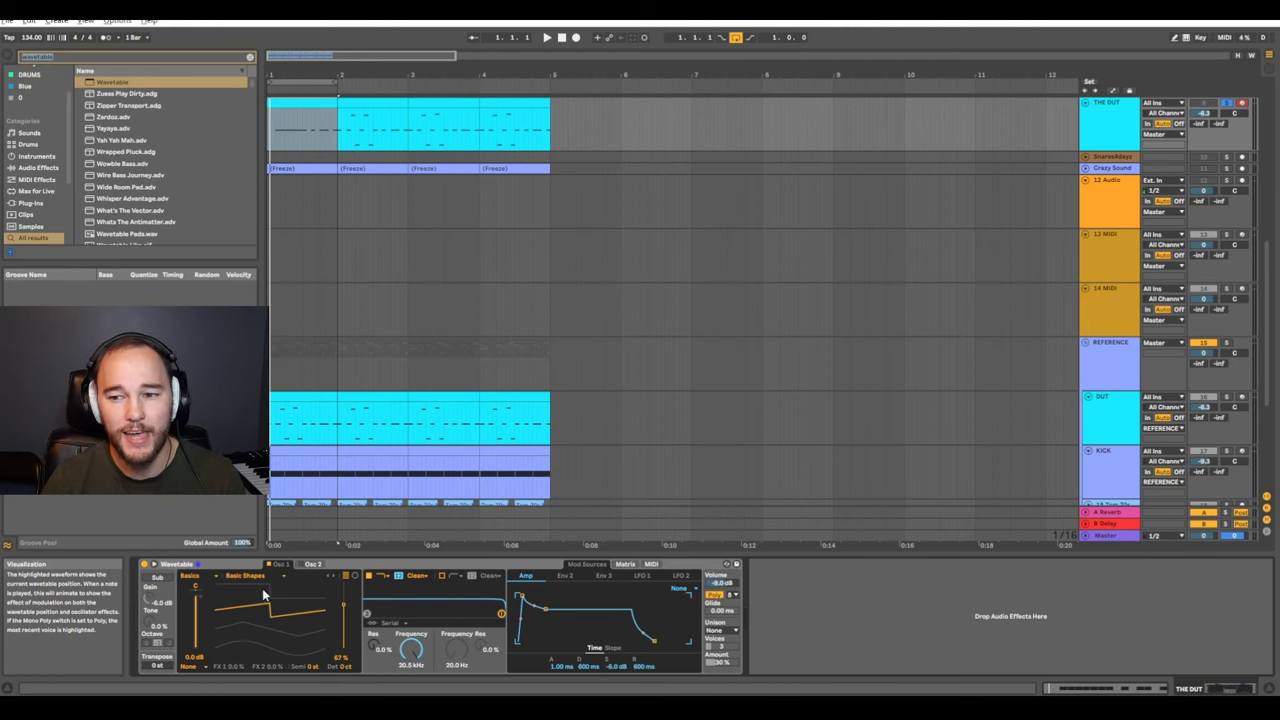
{"action": "left_click", "coordinate": [307, 566]}
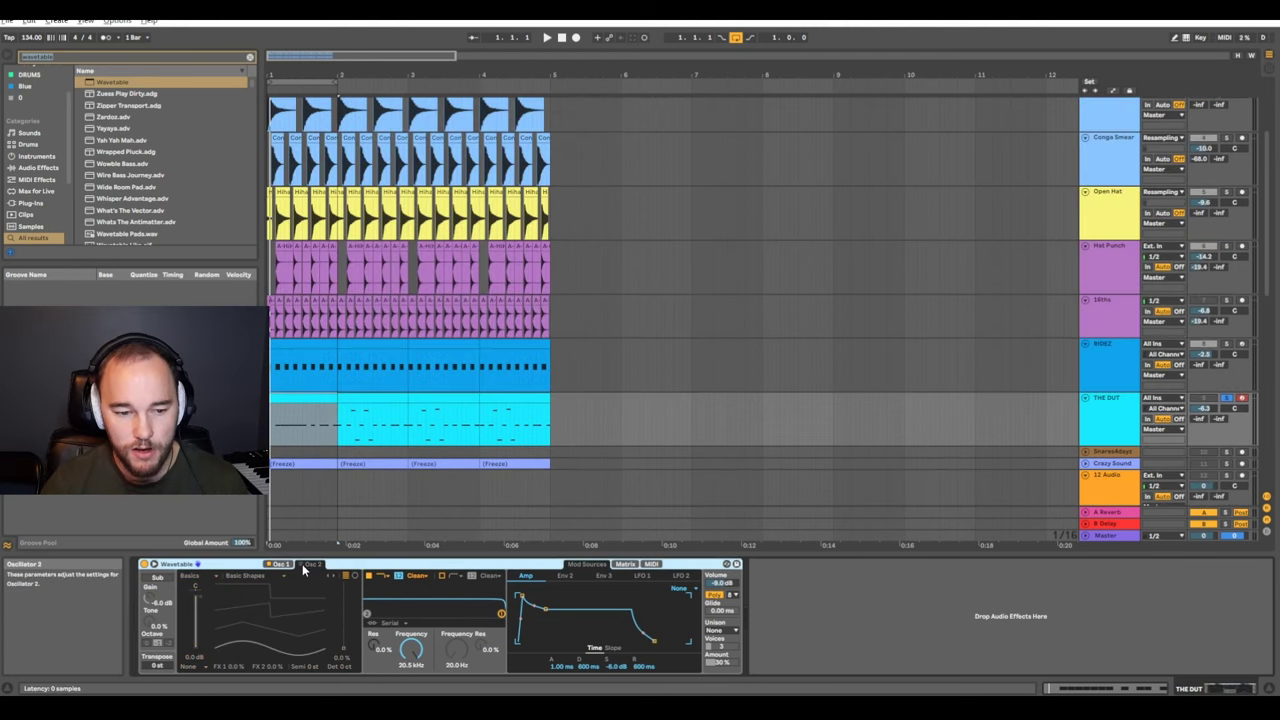
{"action": "left_click", "coordinate": [280, 564]}
{"action": "left_click_drag", "start_coordinate": [228, 592], "coordinate": [228, 584]}
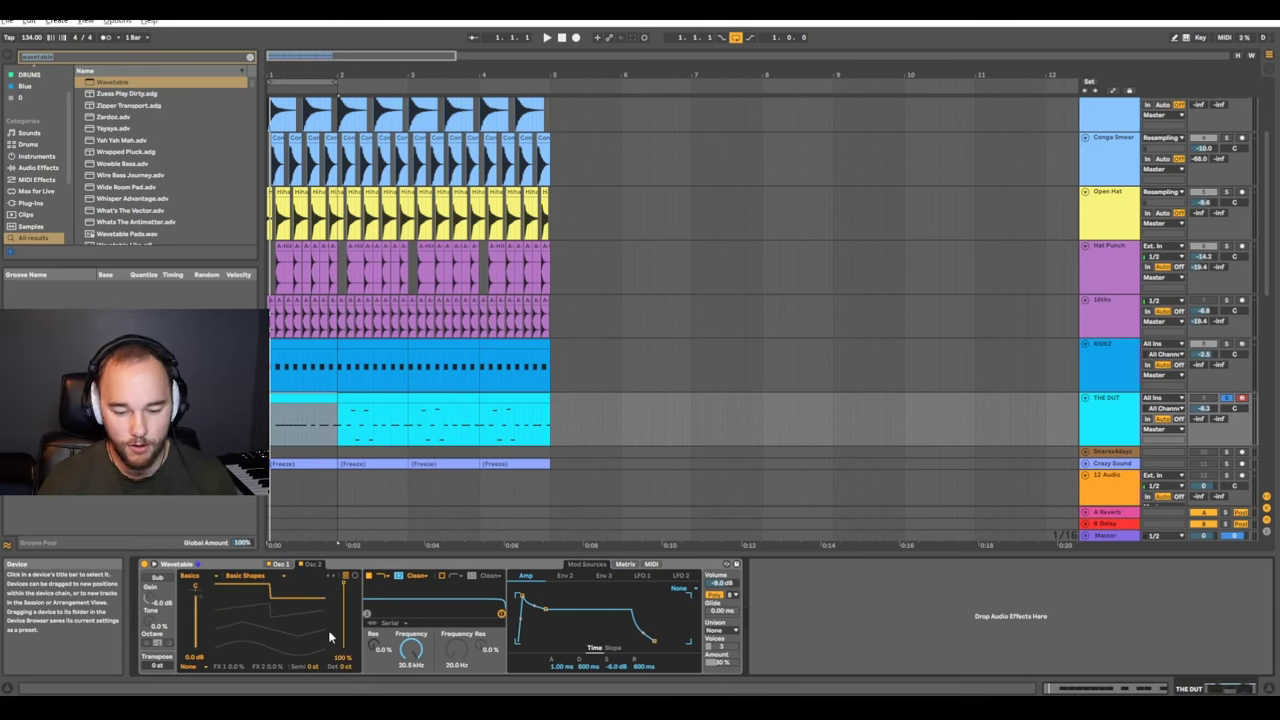
Add an A2 note at THE DUT's bar start, move notes 1.1.4 and 1.2.3 to A3 and 1.2 and 1.2.4 to A1, and play
{"action": "key", "text": "space"}
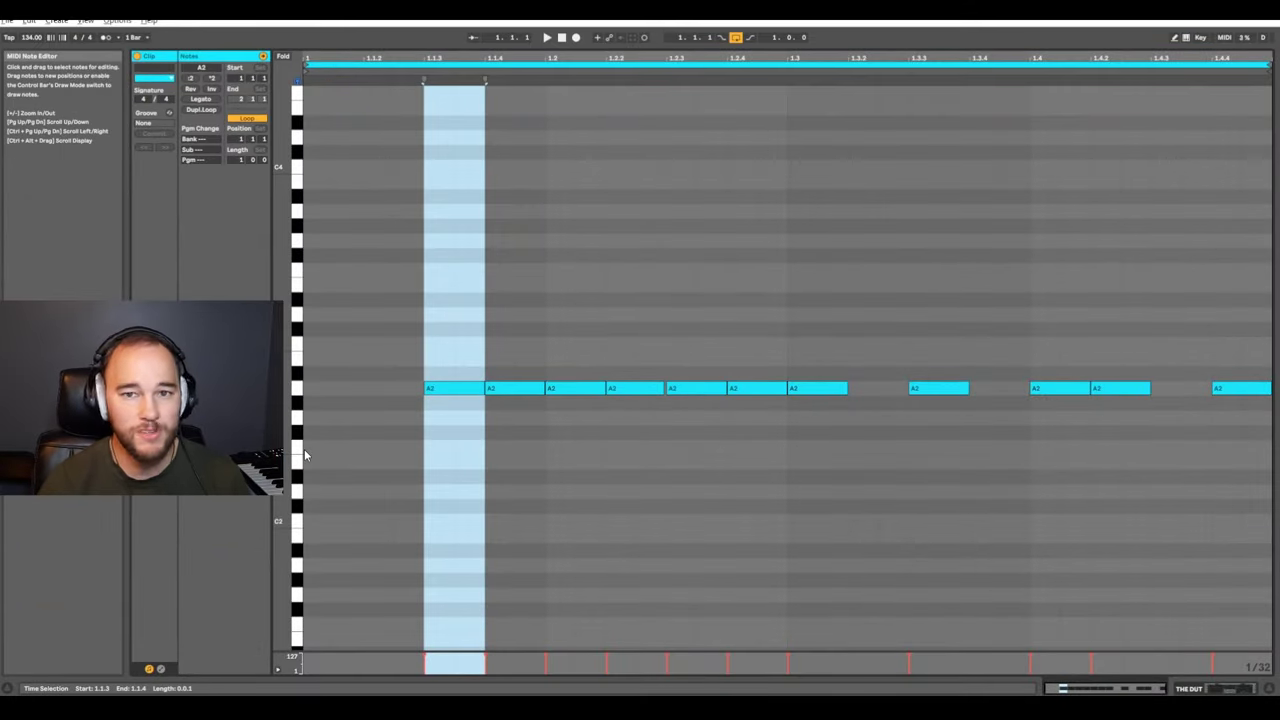
{"action": "left_click", "coordinate": [493, 277]}
{"action": "key", "text": "space"}
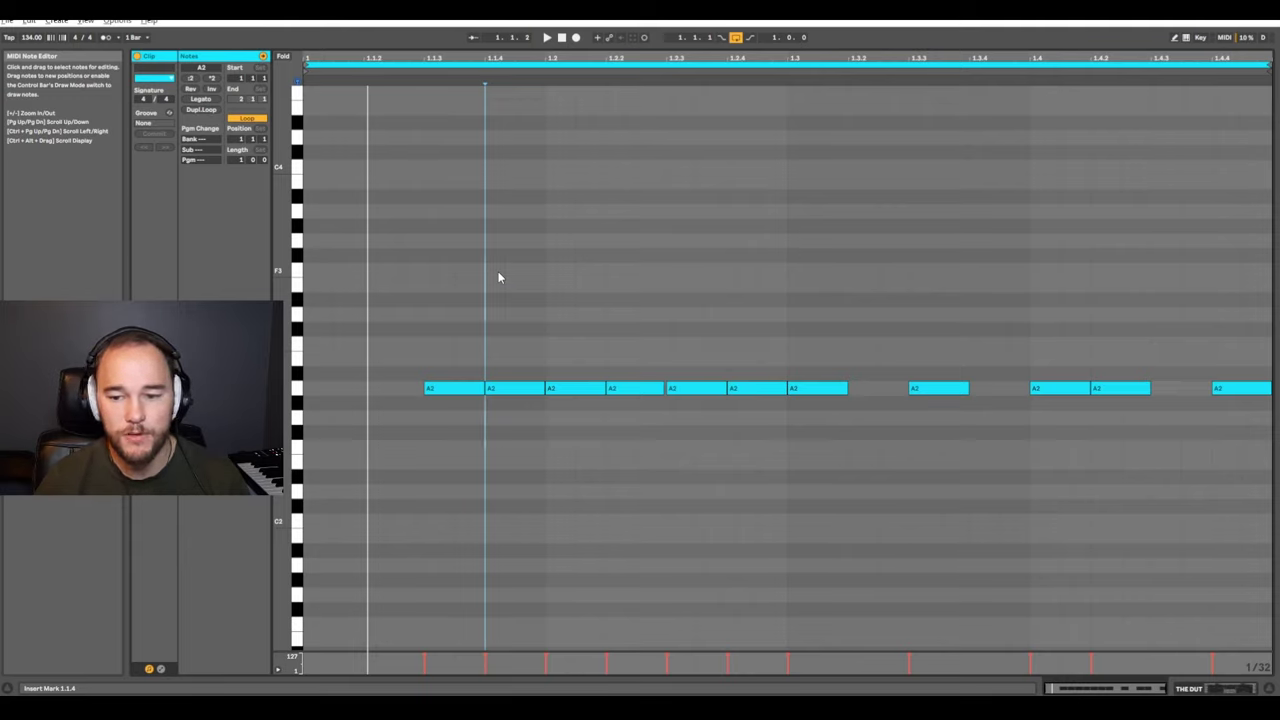
{"action": "left_click_drag", "start_coordinate": [548, 312], "coordinate": [576, 322]}
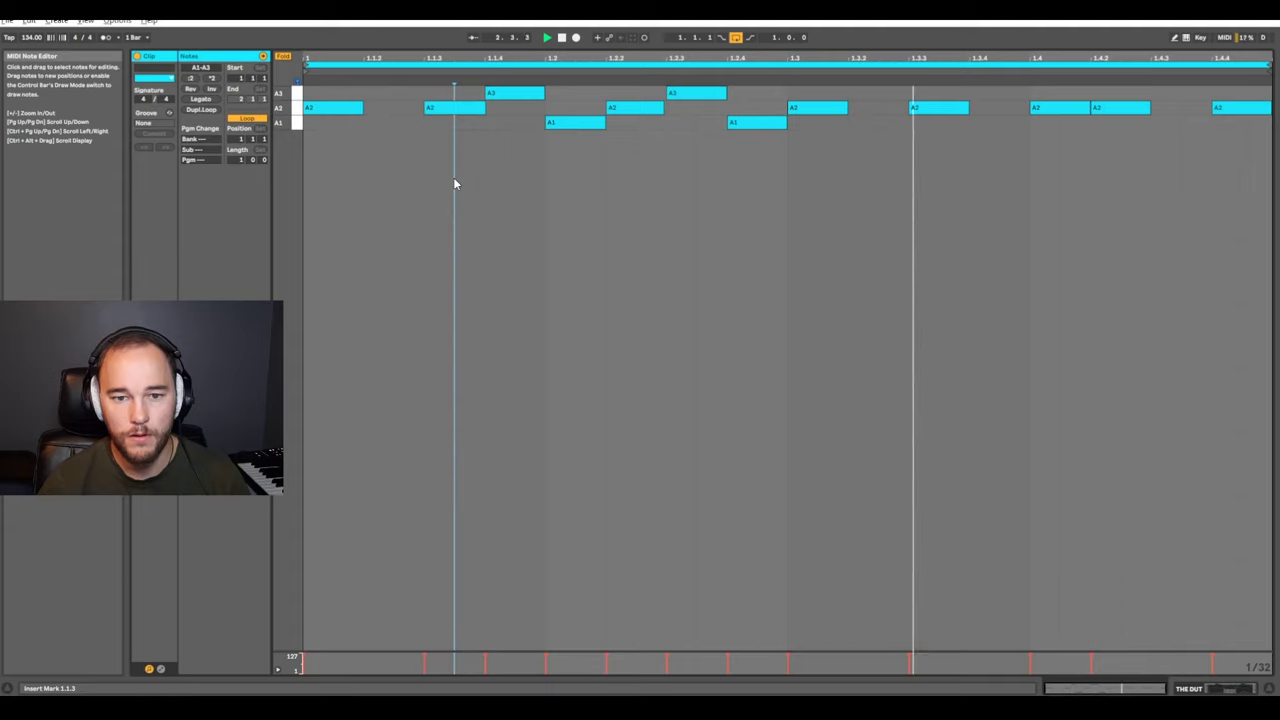
{"action": "key", "text": "space"}
Raise the second A3 note, at 1.2.3, to A#3 for a Phrygian flavour and play the pattern
{"action": "left_click", "coordinate": [569, 124]}
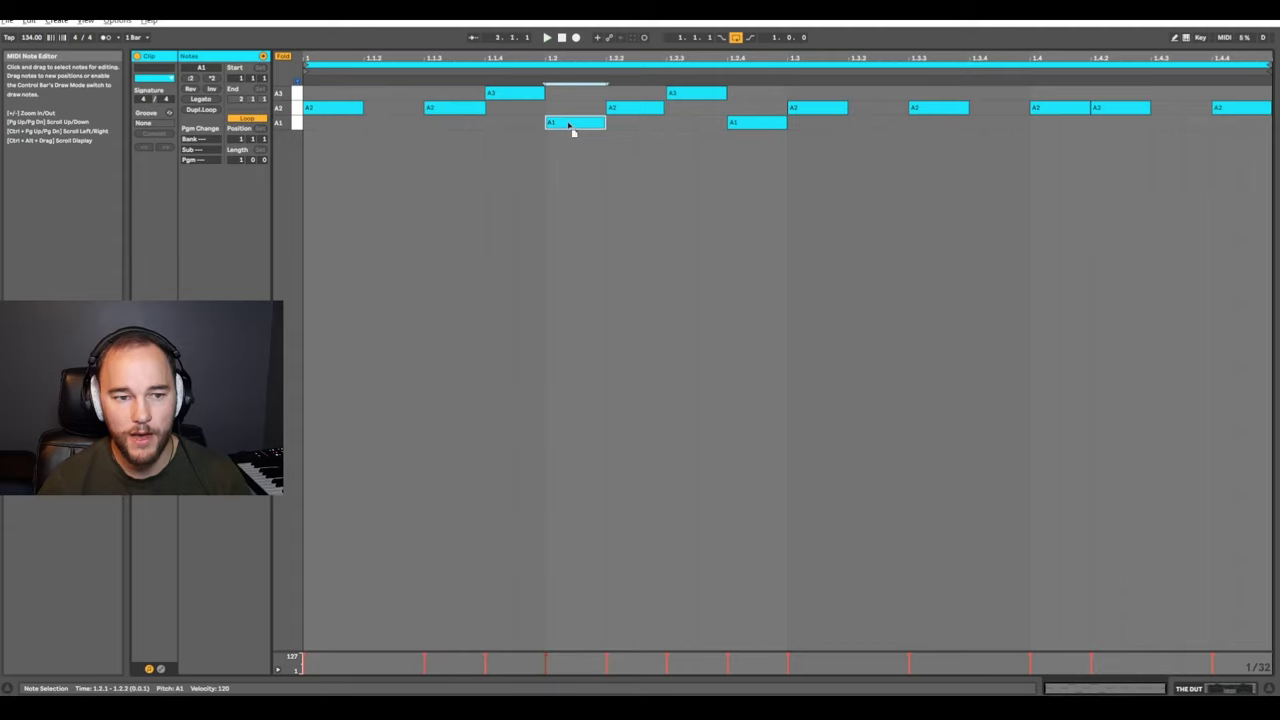
{"action": "left_click", "coordinate": [350, 108]}
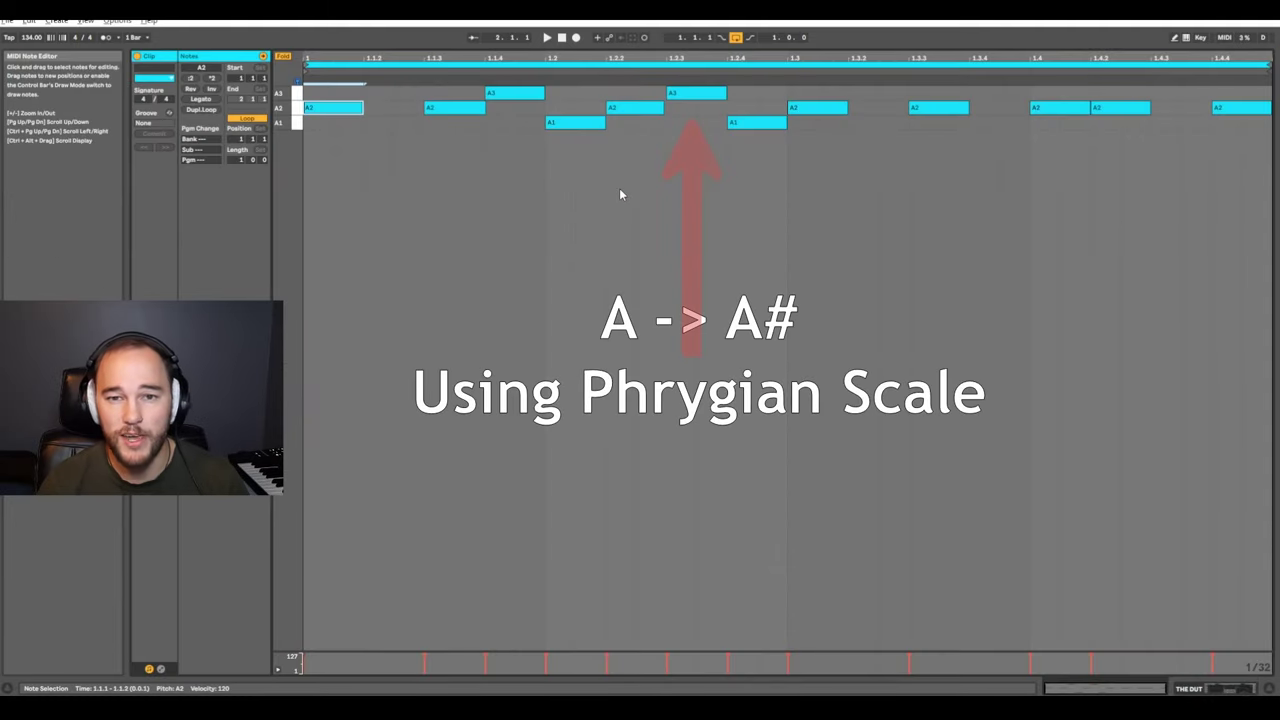
{"action": "left_click", "coordinate": [457, 166]}
{"action": "key", "text": "space"}
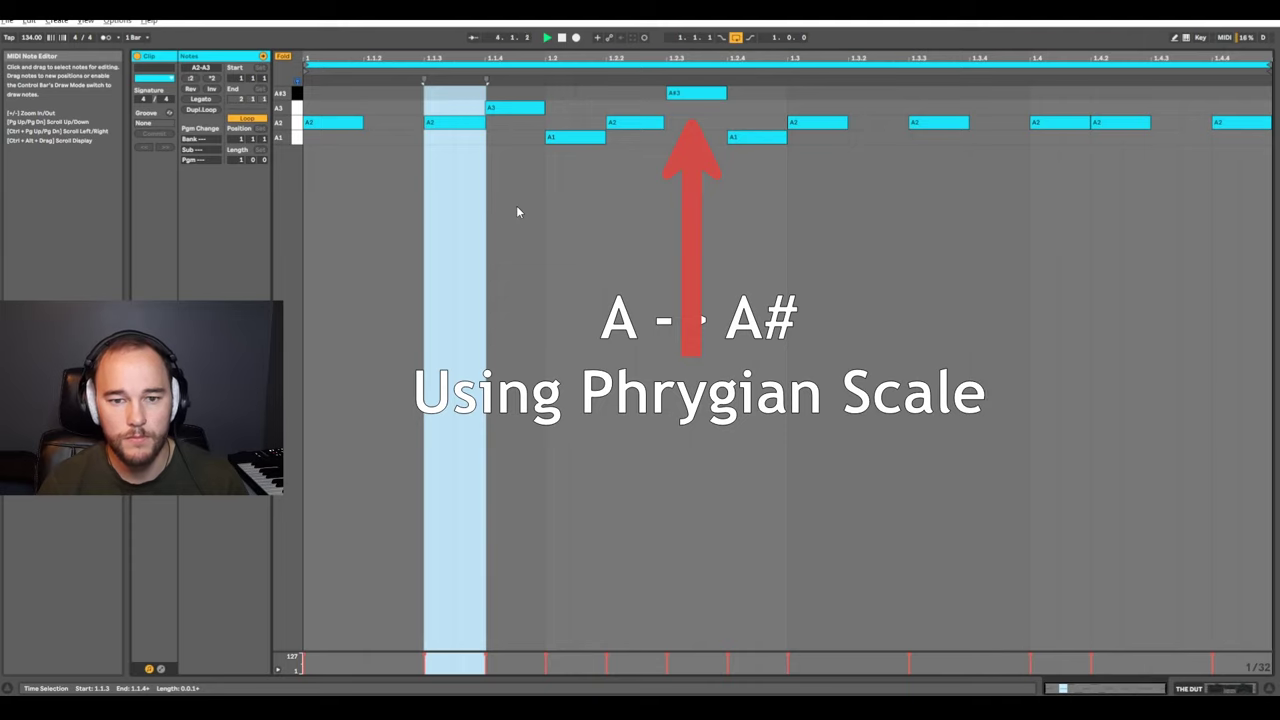
Lengthen the notes at 1.1.3 and 1.2 to overlap the following ones, set Wavetable to Mono with 588 ms glide, and play
{"action": "key", "text": "space"}
{"action": "key", "text": "space"}
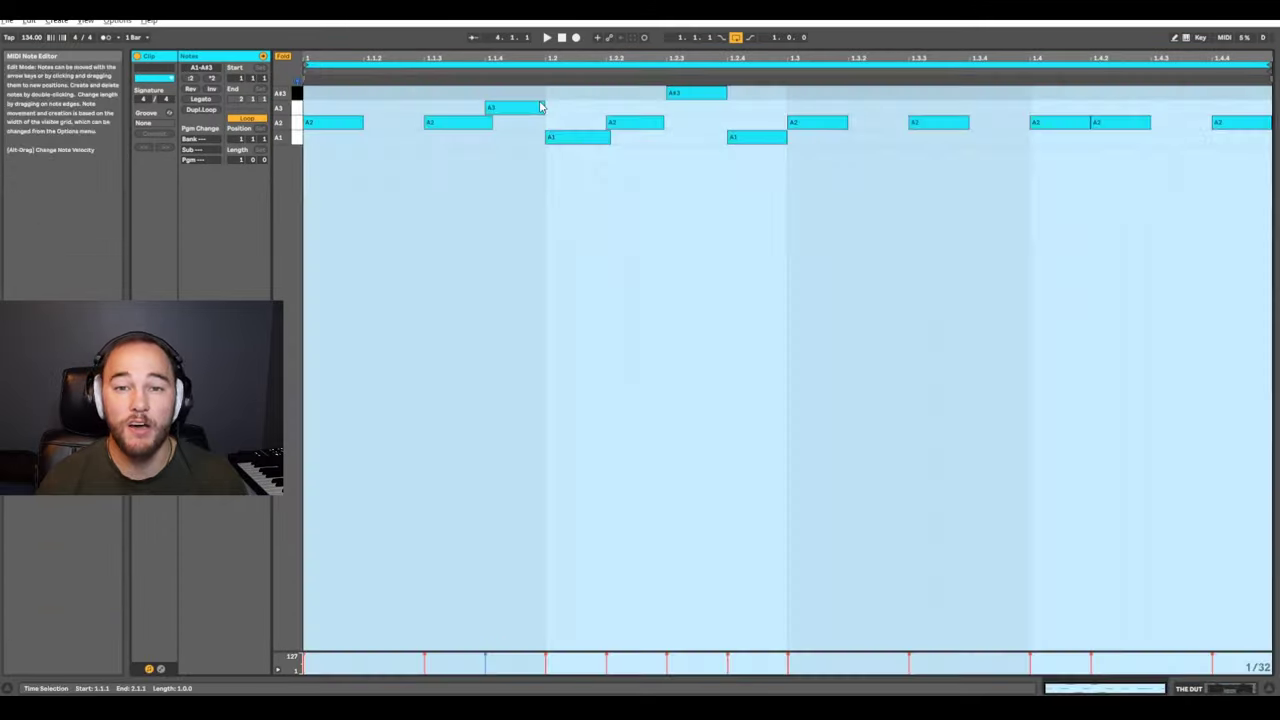
{"action": "left_click", "coordinate": [596, 188]}
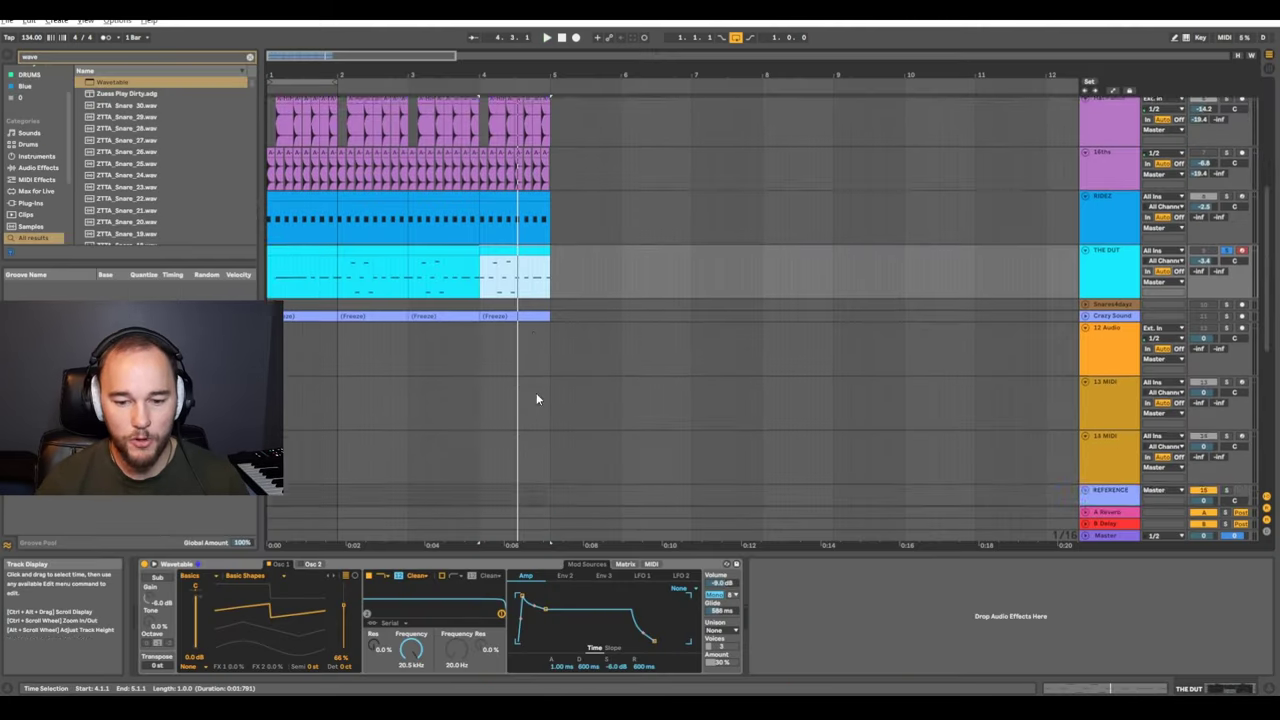
{"action": "scroll", "coordinate": [534, 396], "scroll_direction": "up", "scroll_amount": 5}
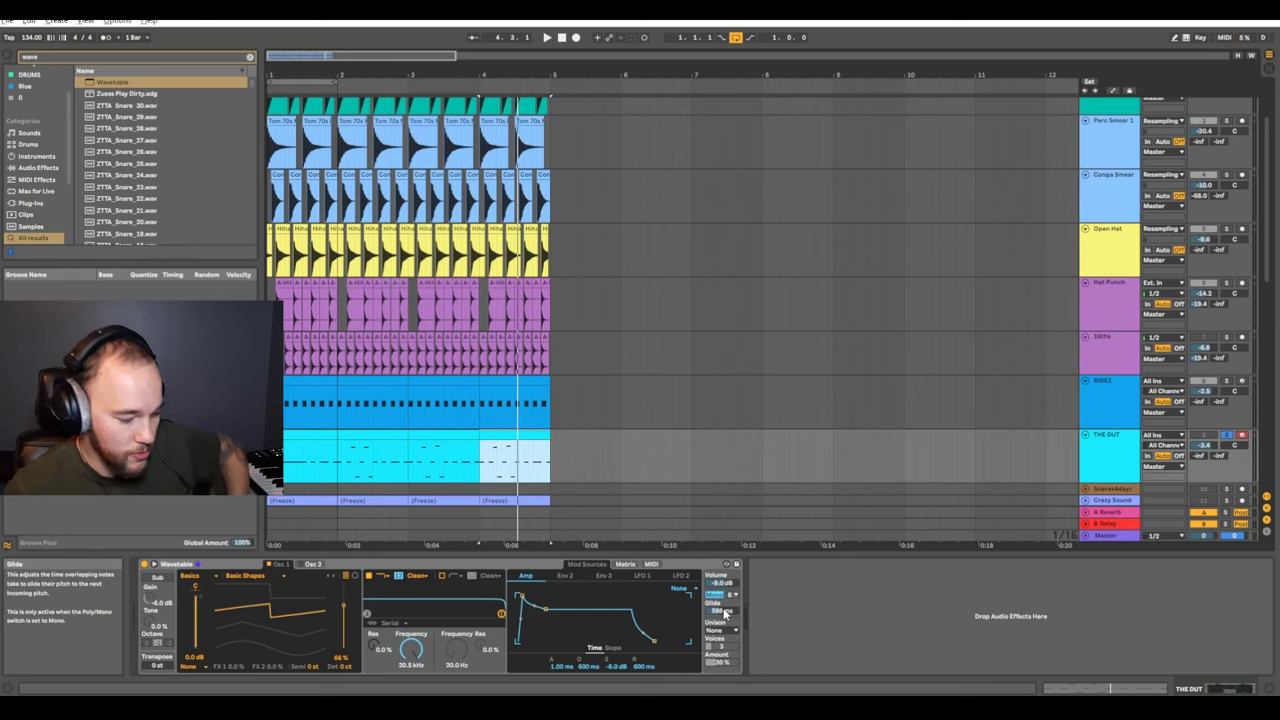
{"action": "left_click", "coordinate": [718, 610]}
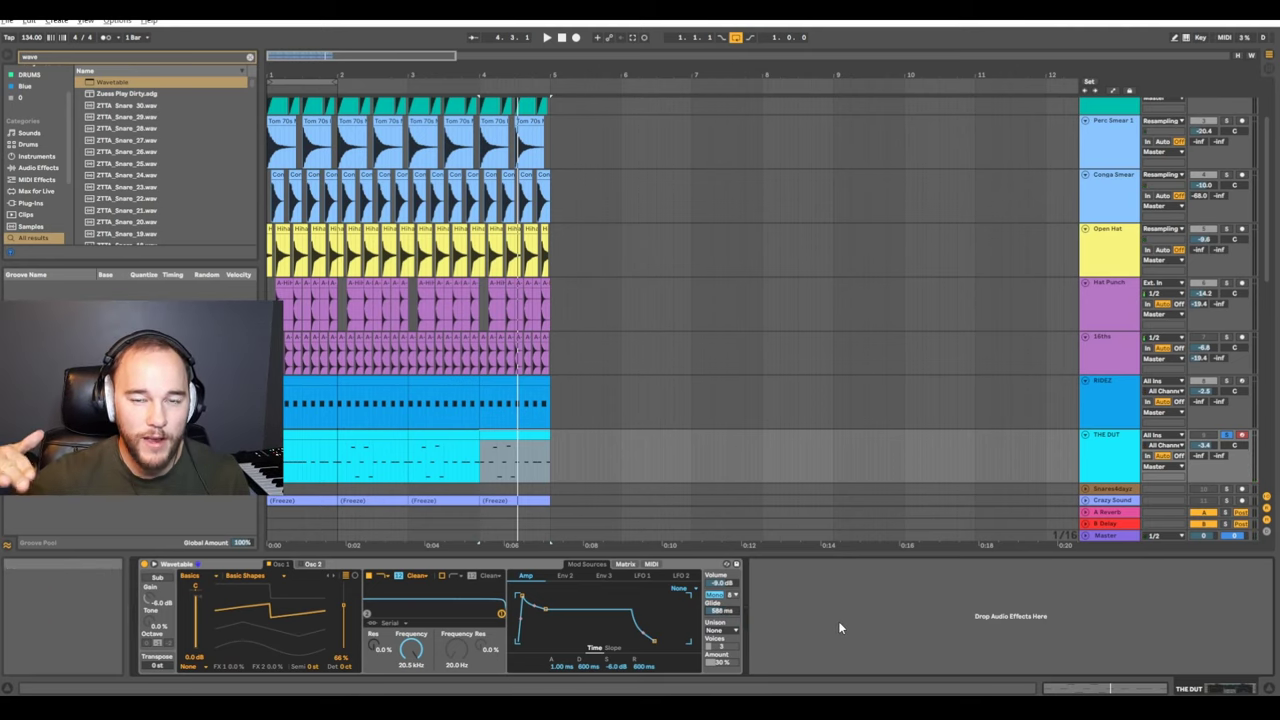
{"action": "key", "text": "space"}
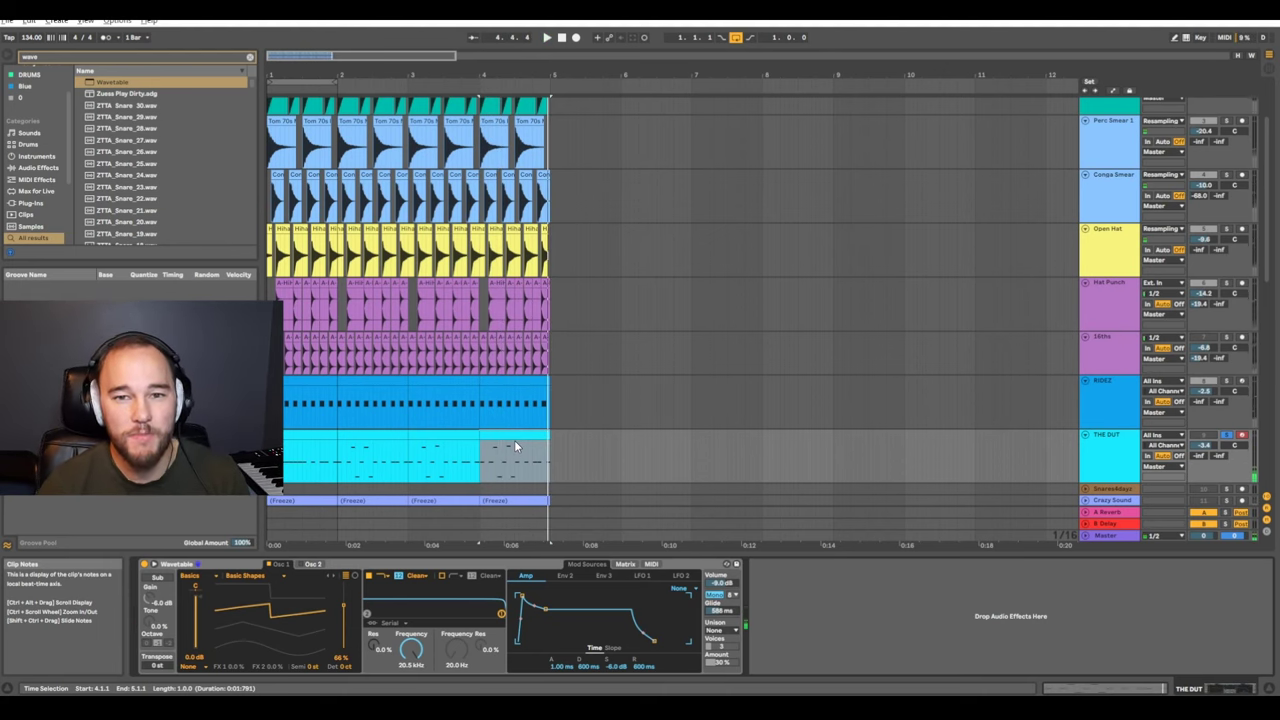
Copy THE DUT's bar 4 clip to bar 1, duplicate it across bars 2 and 3, and select the one-bar loop
{"action": "left_click_drag", "start_coordinate": [516, 435], "coordinate": [292, 436]}
{"action": "key", "text": "ctrl+d"}
{"action": "key", "text": "ctrl+d"}
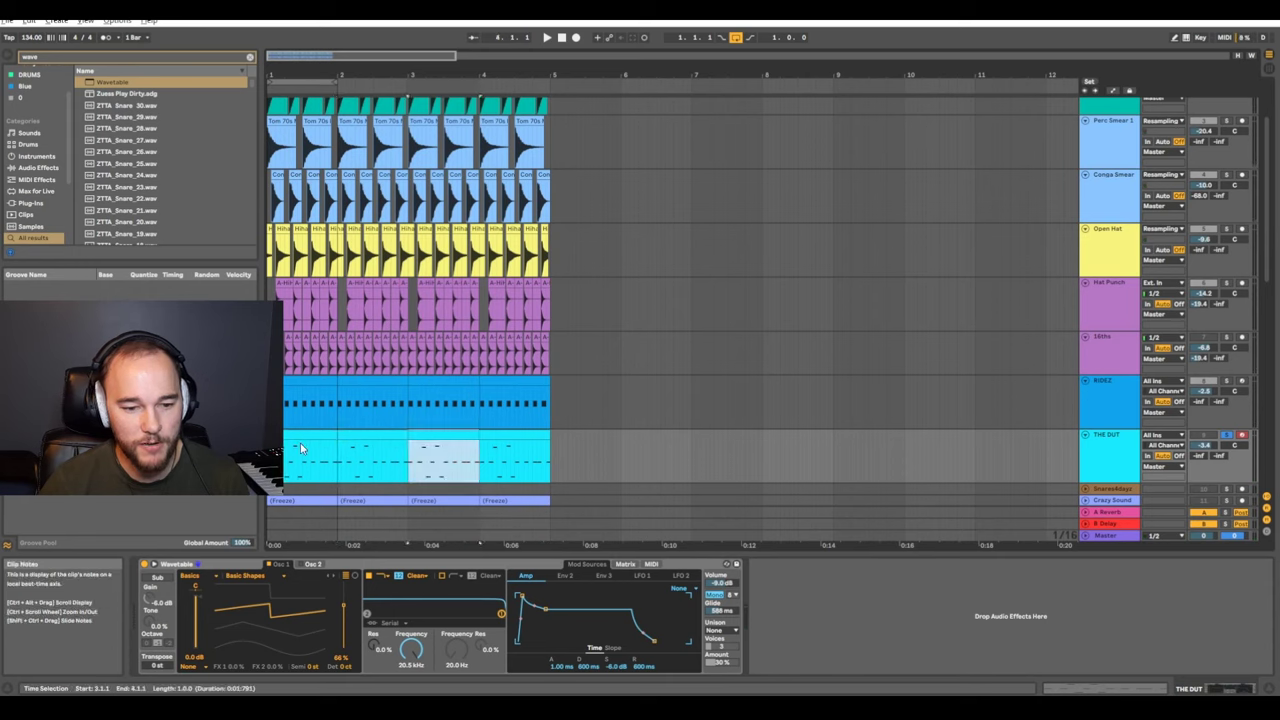
{"action": "left_click", "coordinate": [300, 83]}
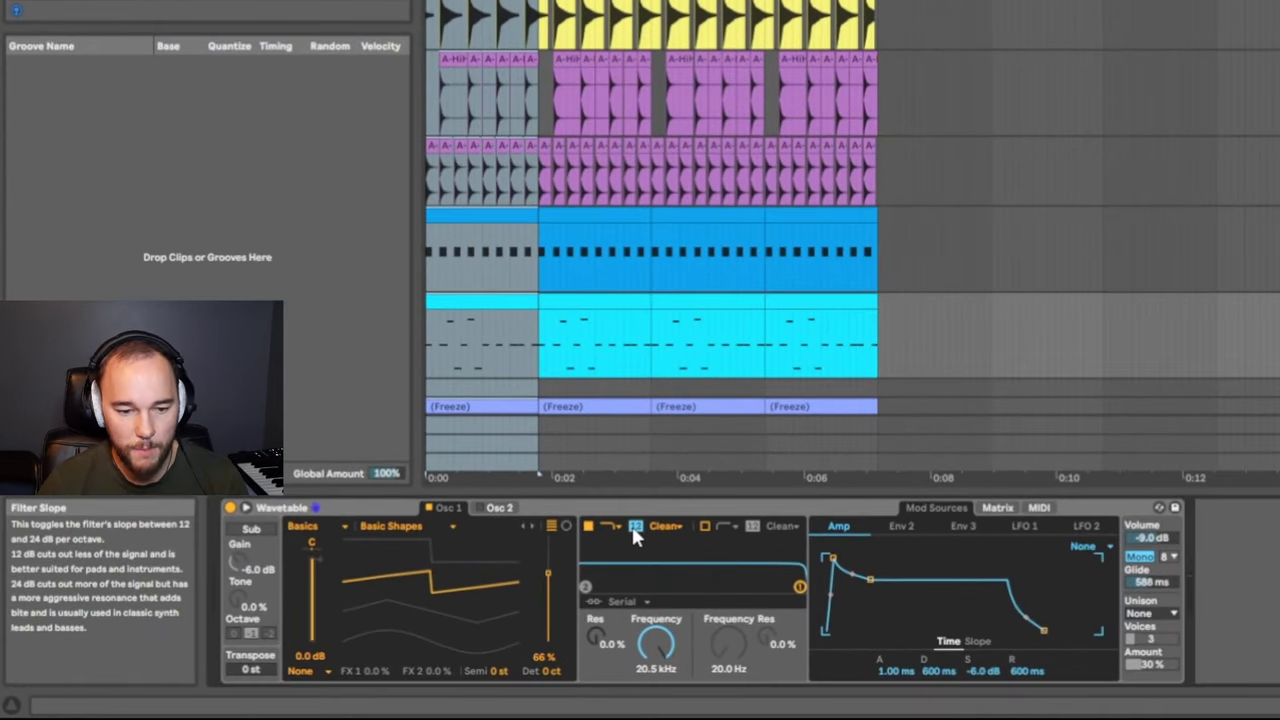
Switch Wavetable's first filter to band-pass at 153 Hz with 66% resonance and set Osc 1 to -12 semitones while playing
{"action": "left_click", "coordinate": [635, 529]}
{"action": "left_click", "coordinate": [635, 529]}
{"action": "left_click", "coordinate": [611, 527]}
{"action": "left_click", "coordinate": [609, 572]}
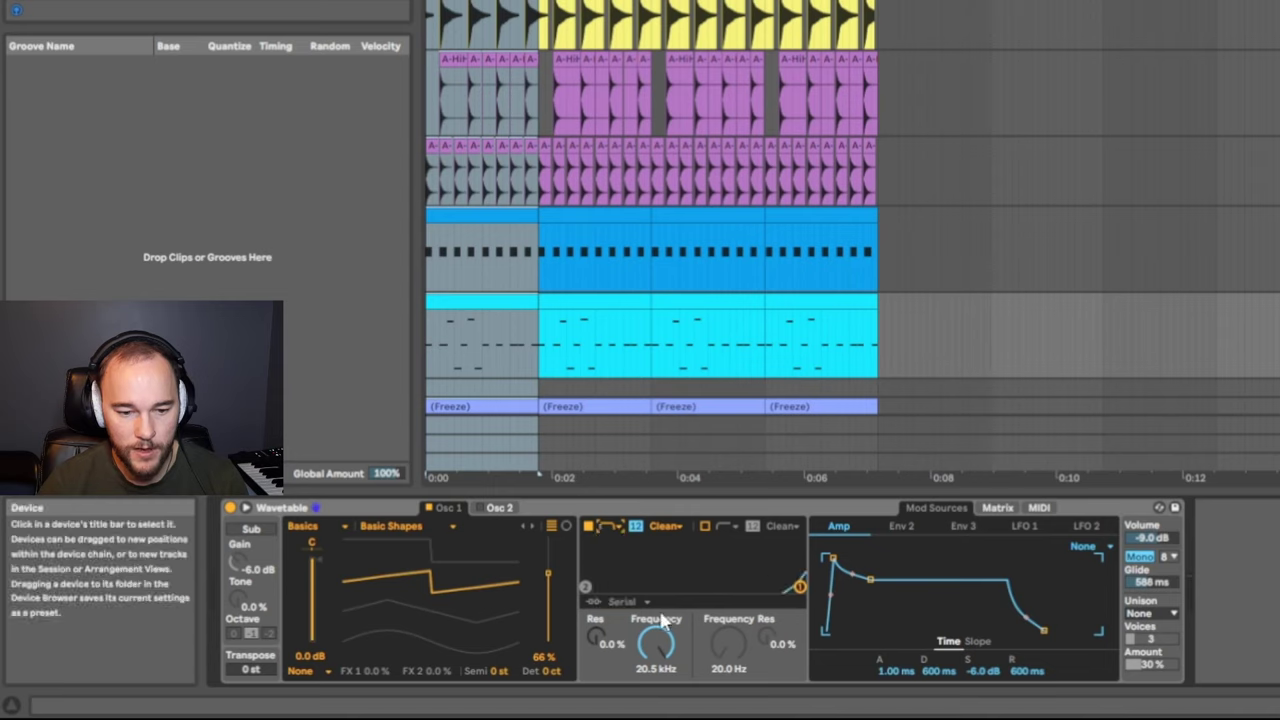
{"action": "key", "text": "space"}
{"action": "left_click_drag", "start_coordinate": [655, 643], "coordinate": [655, 709]}
{"action": "left_click_drag", "start_coordinate": [598, 638], "coordinate": [655, 680]}
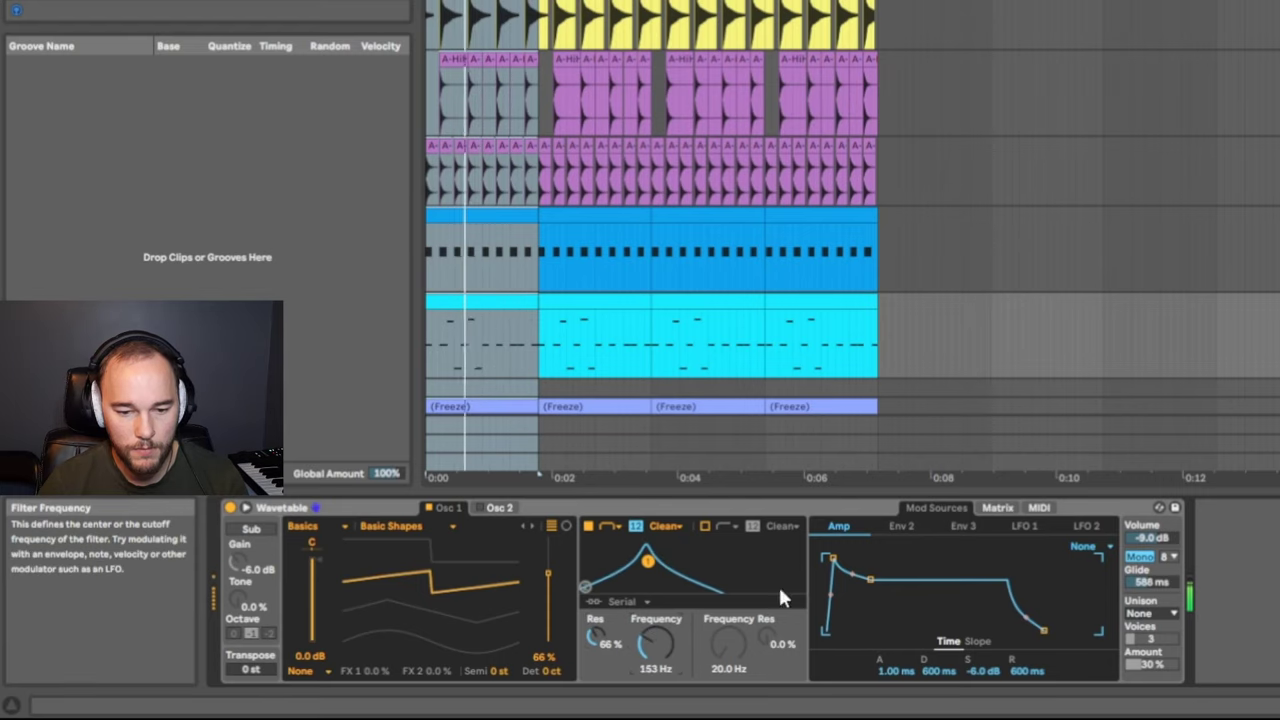
{"action": "mouse_move", "coordinate": [498, 671]}
{"action": "left_mouse_down"}
{"action": "mouse_move", "coordinate": [500, 687]}
{"action": "mouse_move", "coordinate": [499, 675]}
{"action": "left_mouse_up"}
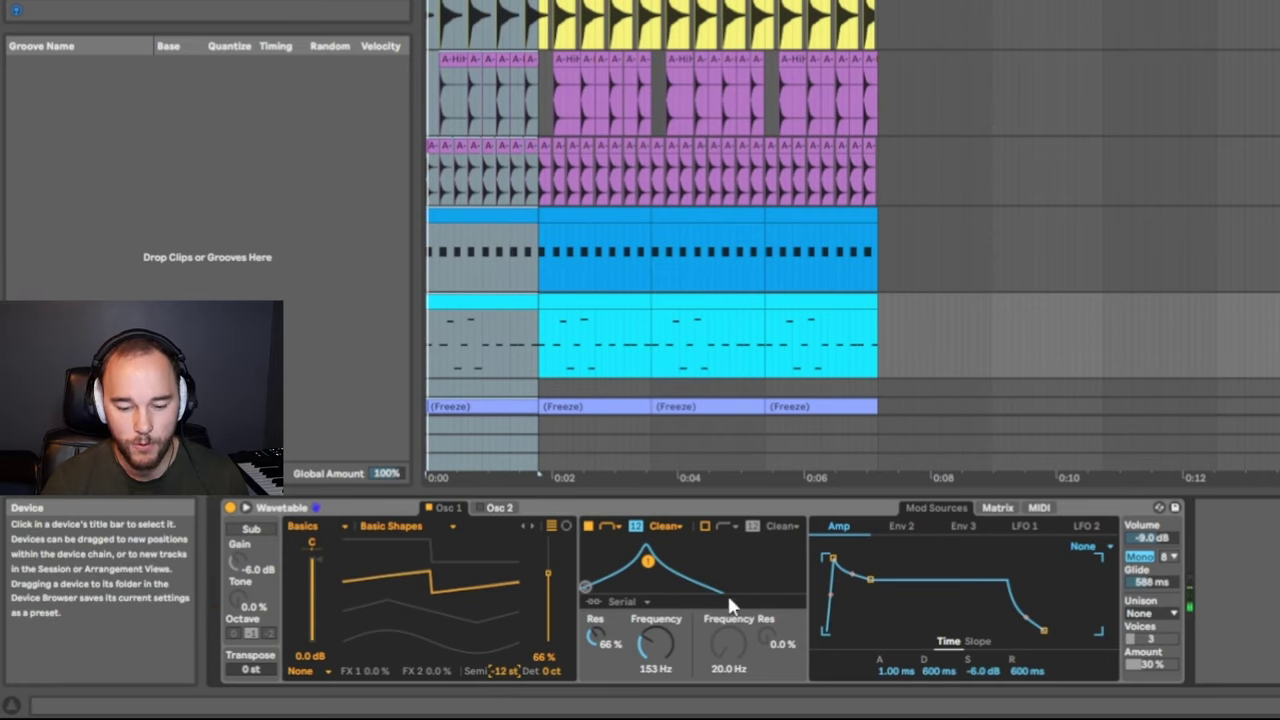
Modulate the Filter 1 frequency with Env 2 by an amount of 56 in Wavetable's modulation matrix while playing
{"action": "left_click", "coordinate": [990, 508]}
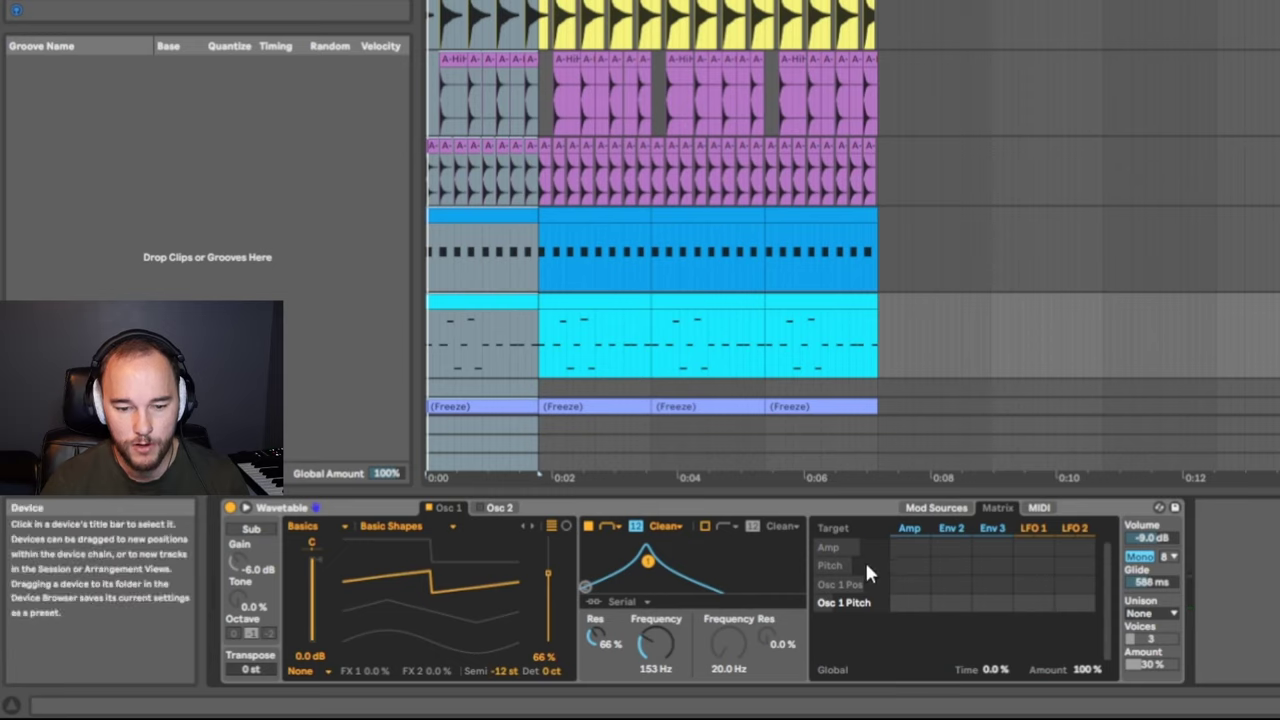
{"action": "left_click_drag", "start_coordinate": [950, 598], "coordinate": [950, 584]}
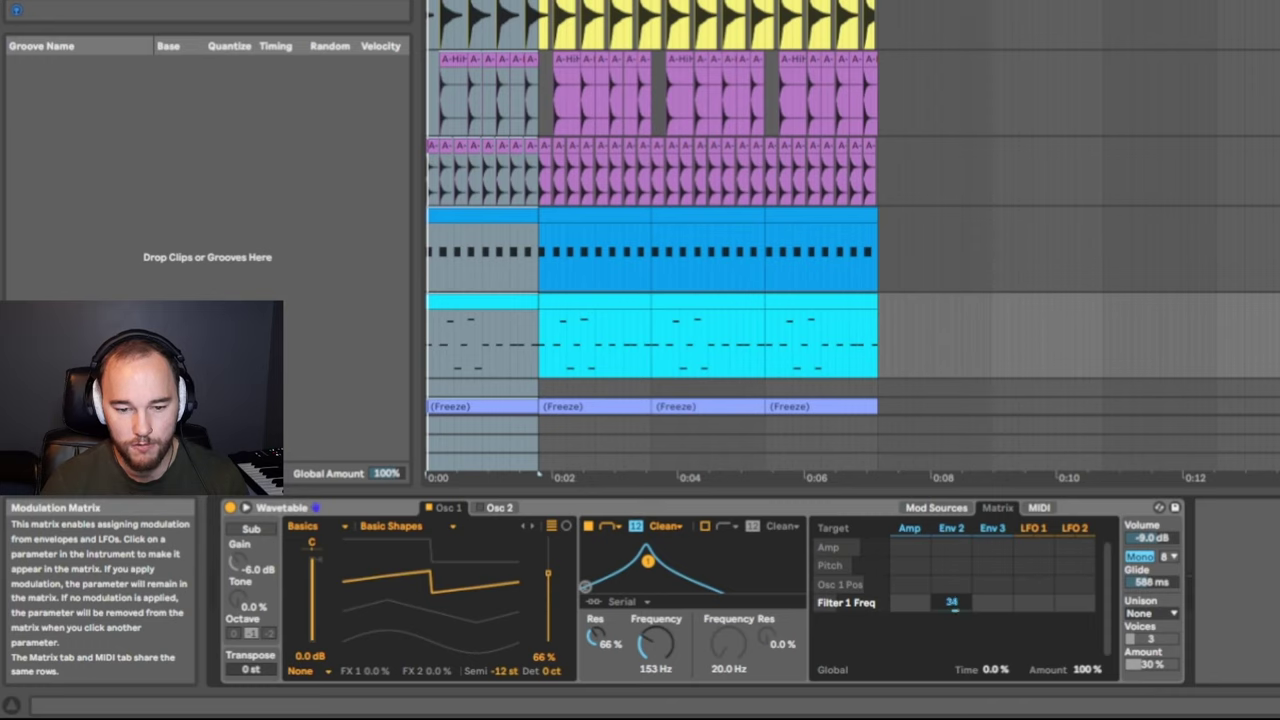
{"action": "key", "text": "space"}
{"action": "left_click_drag", "start_coordinate": [953, 602], "coordinate": [953, 594]}
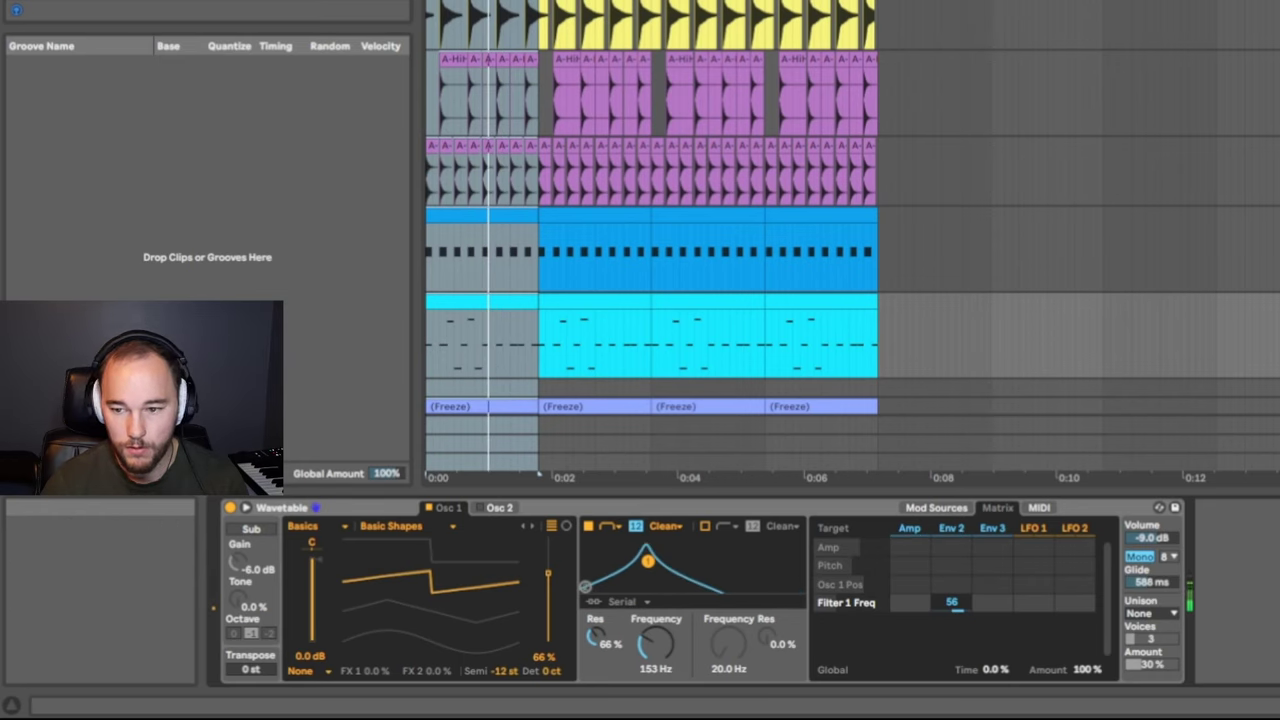
Set Env 2 to 141 ms decay and 21% sustain, and the Filter 1 frequency to 130 Hz, while playing
{"action": "left_click", "coordinate": [950, 527]}
{"action": "left_click_drag", "start_coordinate": [967, 671], "coordinate": [967, 691]}
{"action": "mouse_move", "coordinate": [658, 637]}
{"action": "left_mouse_down"}
{"action": "mouse_move", "coordinate": [658, 621]}
{"action": "mouse_move", "coordinate": [658, 655]}
{"action": "left_mouse_up"}
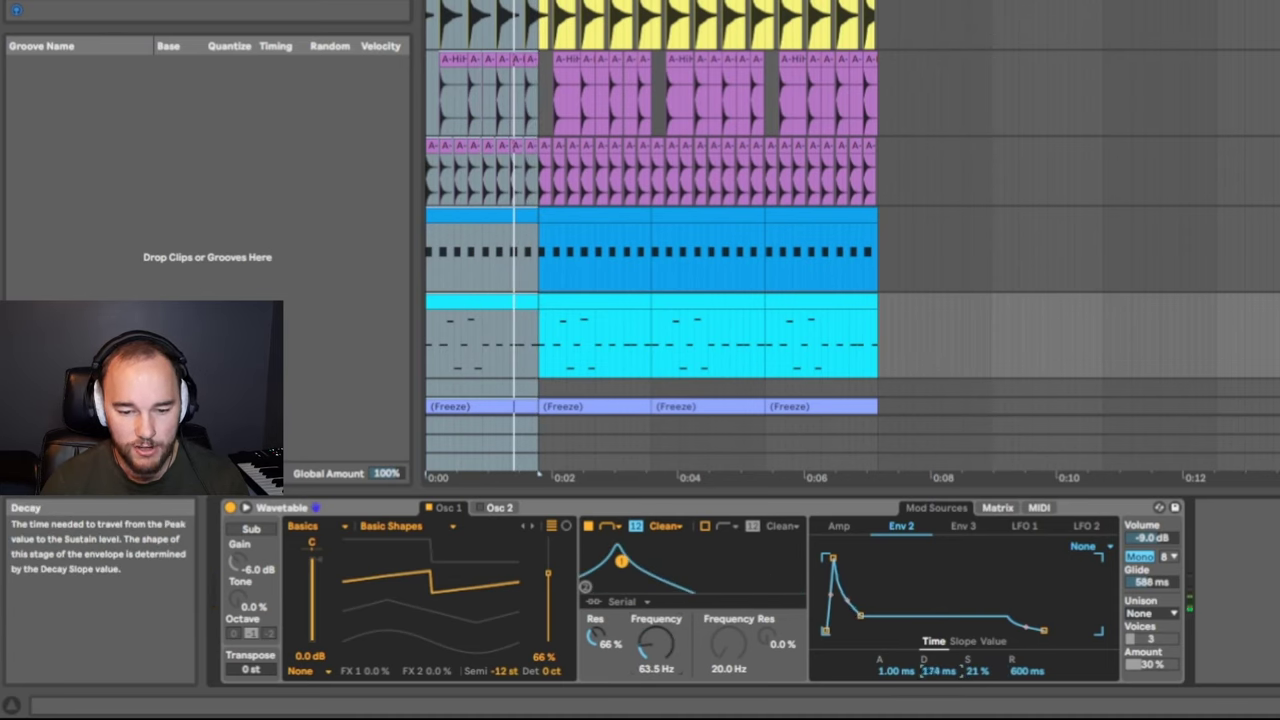
{"action": "mouse_move", "coordinate": [656, 643]}
{"action": "left_mouse_down"}
{"action": "mouse_move", "coordinate": [656, 625]}
{"action": "mouse_move", "coordinate": [648, 648]}
{"action": "left_mouse_up"}
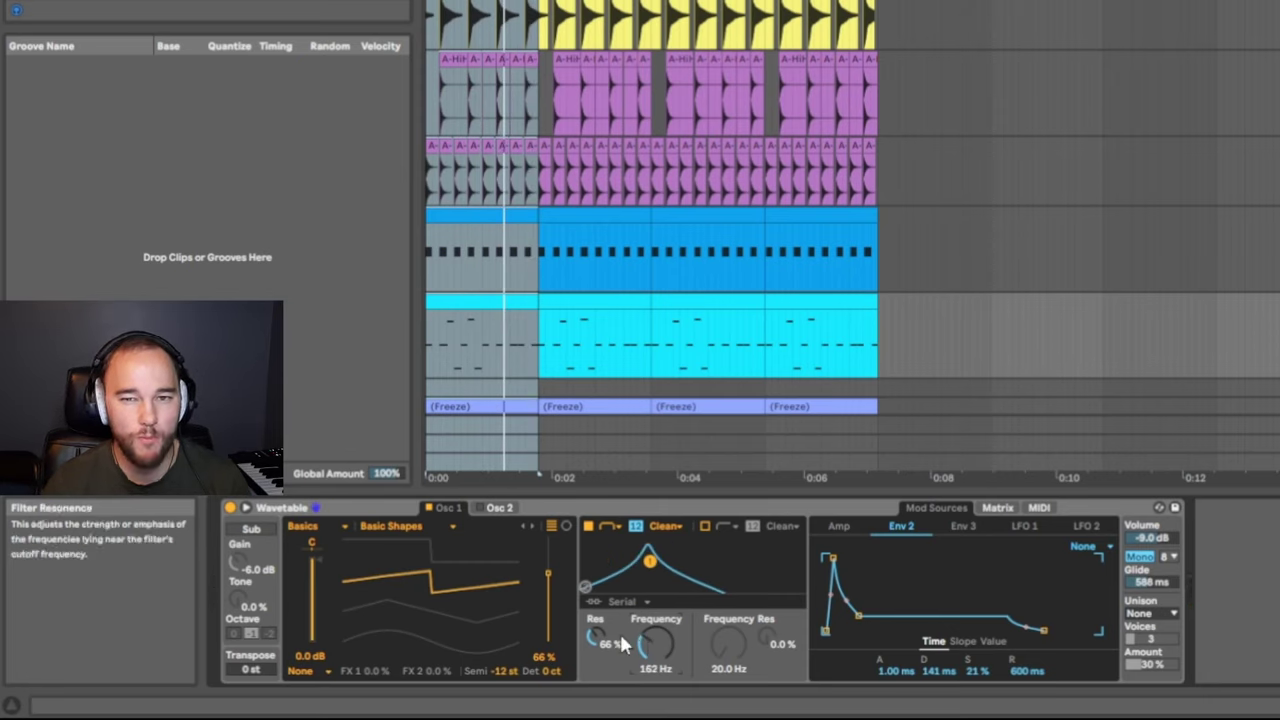
{"action": "mouse_move", "coordinate": [652, 645]}
{"action": "left_mouse_down"}
{"action": "mouse_move", "coordinate": [652, 632]}
{"action": "mouse_move", "coordinate": [652, 666]}
{"action": "left_mouse_up"}
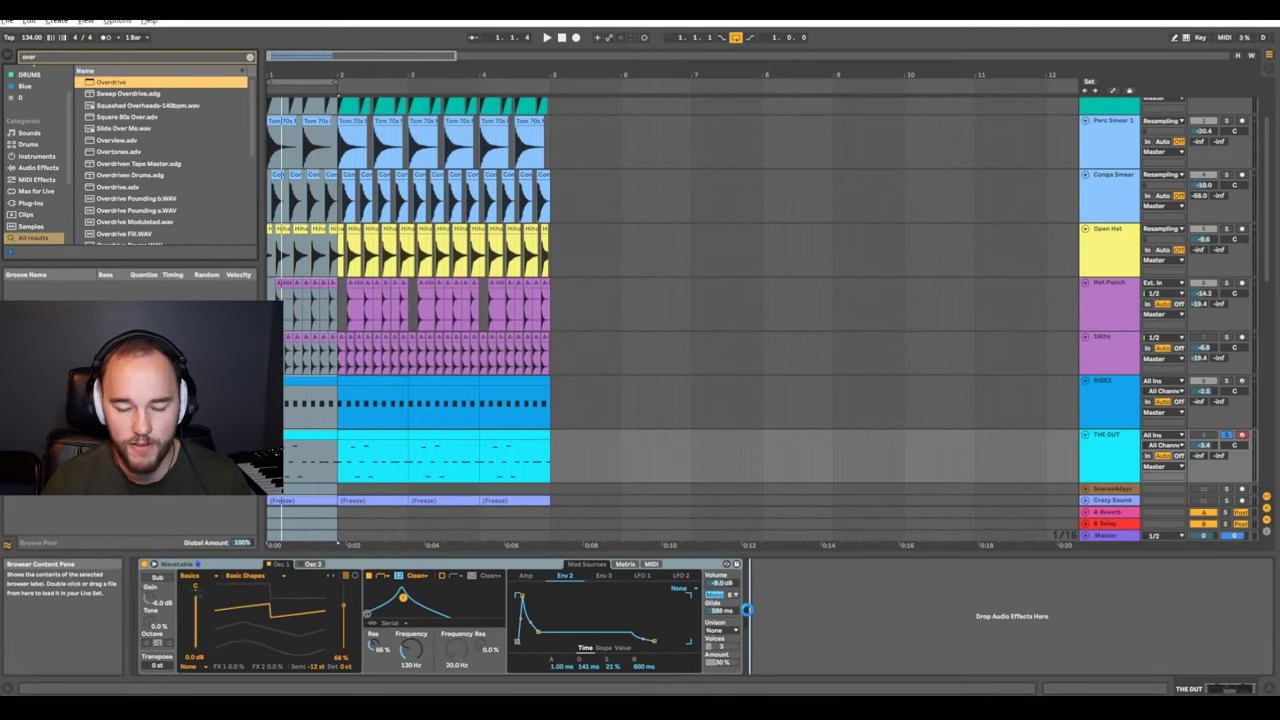
Add Overdrive after Wavetable on THE DUT, followed by an EQ Eight with a low cut at 245 Hz and Q 0.53, and play
{"action": "left_click_drag", "start_coordinate": [746, 608], "coordinate": [748, 610]}
{"action": "key", "text": "space"}
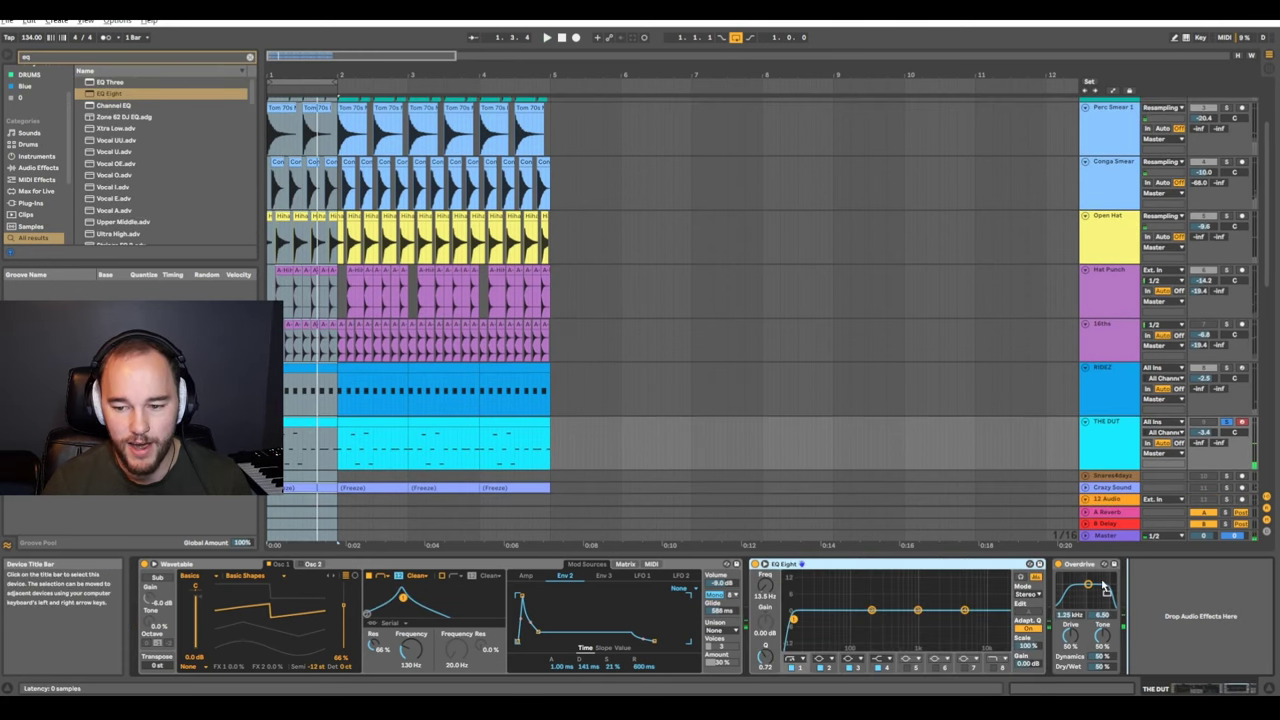
{"action": "left_click", "coordinate": [868, 620]}
{"action": "left_click_drag", "start_coordinate": [914, 619], "coordinate": [950, 624]}
{"action": "key", "text": "space"}
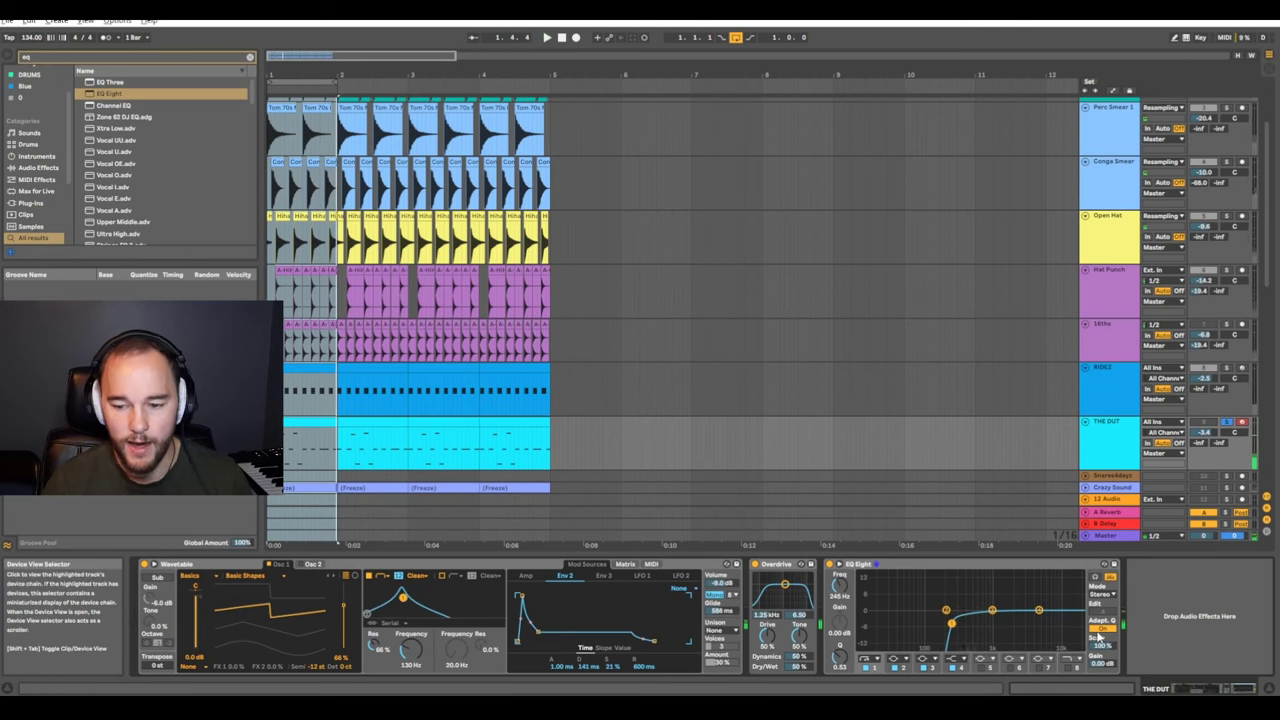
Insert an Auto Filter between Overdrive and EQ Eight on THE DUT, set to band-pass around 786 Hz with 59% resonance
{"action": "key", "text": "ctrl+f"}
{"action": "type", "text": "auto"}
{"action": "left_click_drag", "start_coordinate": [87, 92], "coordinate": [840, 600]}
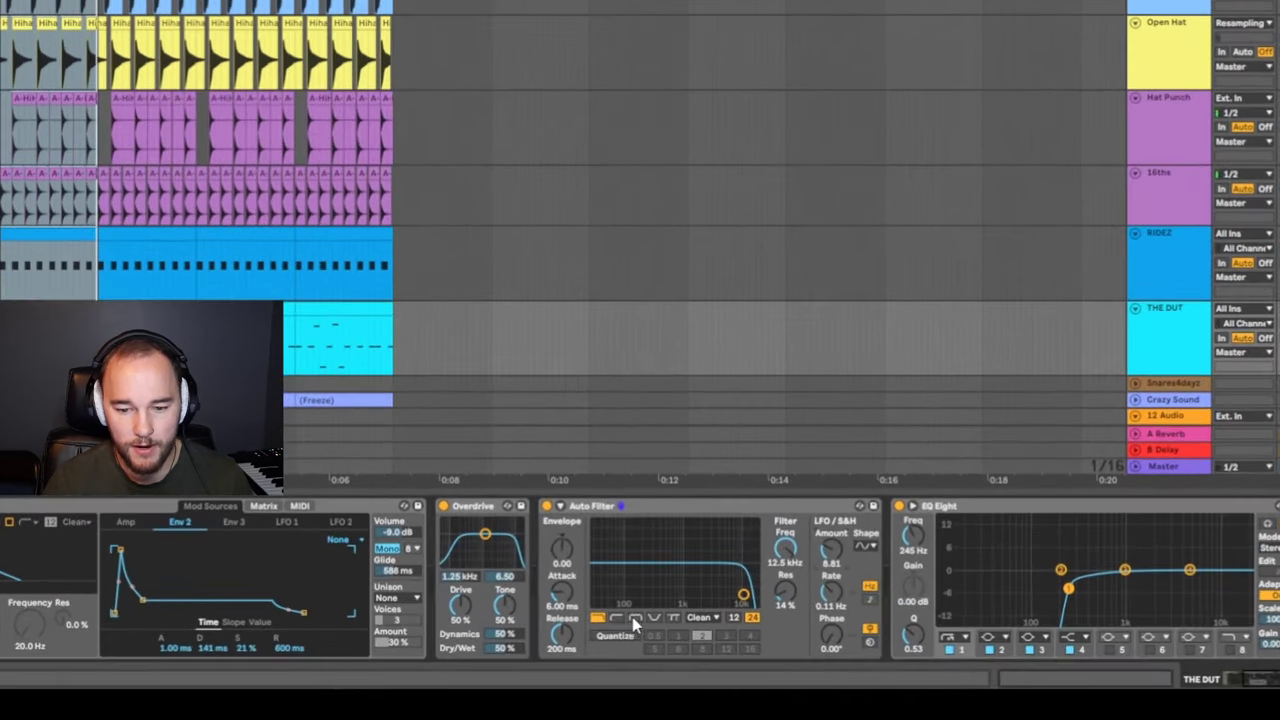
{"action": "left_click", "coordinate": [723, 644]}
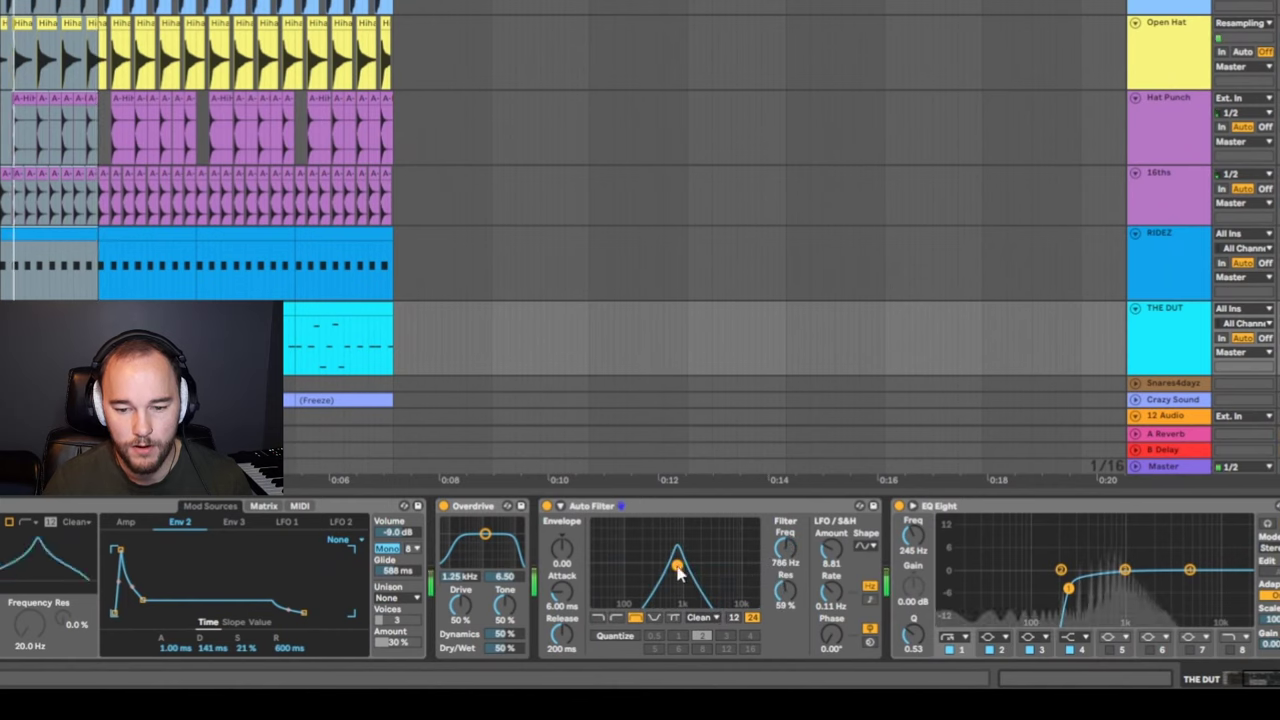
Set the Auto Filter to 1.25 kHz and 61% resonance, with an LFO amount of 30 at 0.09 Hz, while playing
{"action": "mouse_move", "coordinate": [678, 567]}
{"action": "left_mouse_down"}
{"action": "mouse_move", "coordinate": [706, 561]}
{"action": "mouse_move", "coordinate": [620, 555]}
{"action": "mouse_move", "coordinate": [730, 558]}
{"action": "mouse_move", "coordinate": [688, 563]}
{"action": "left_mouse_up"}
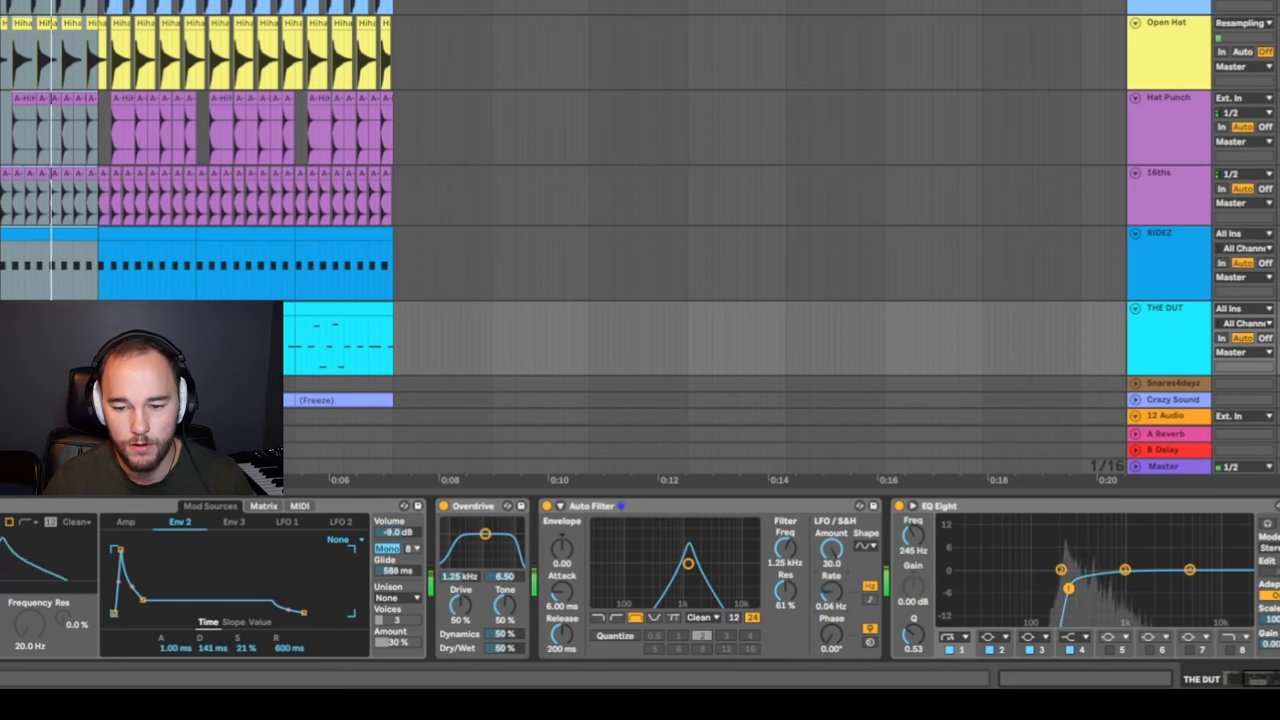
{"action": "left_click_drag", "start_coordinate": [831, 591], "coordinate": [831, 624]}
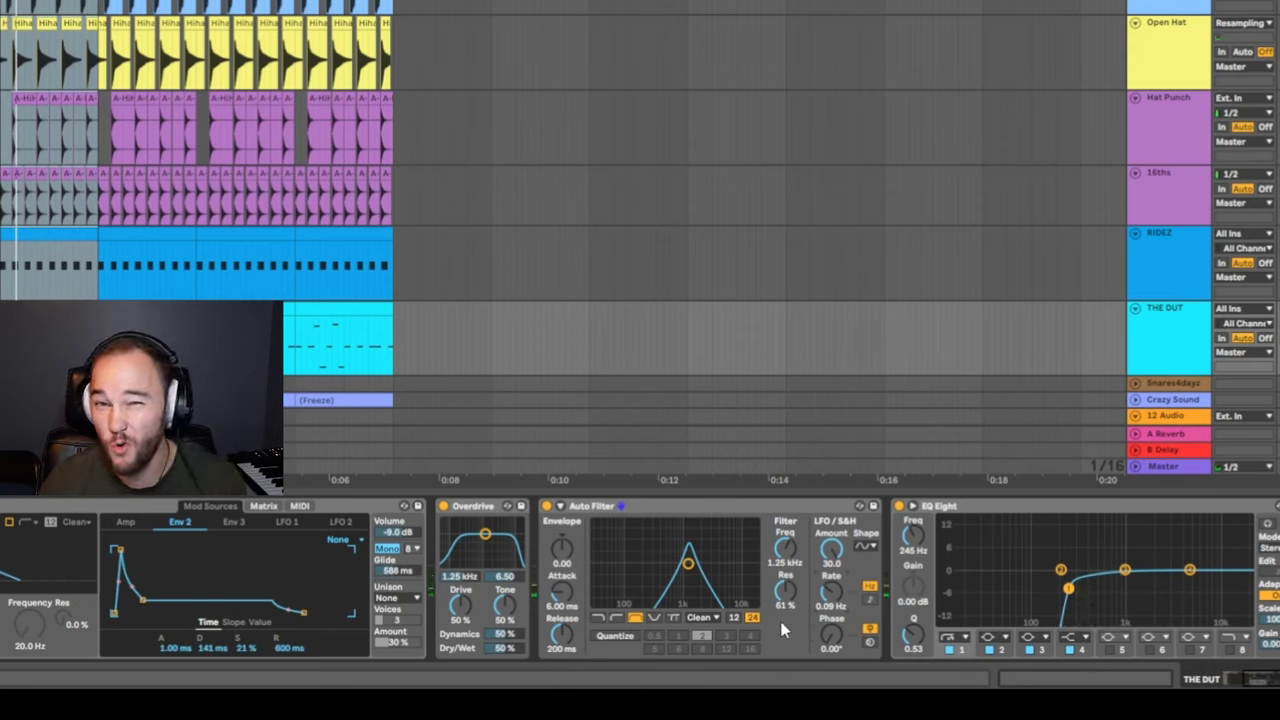
Group the Auto Filter into an Audio Effect Rack, duplicate its chain, and name the two chains DRY and WET
{"action": "left_click", "coordinate": [727, 512]}
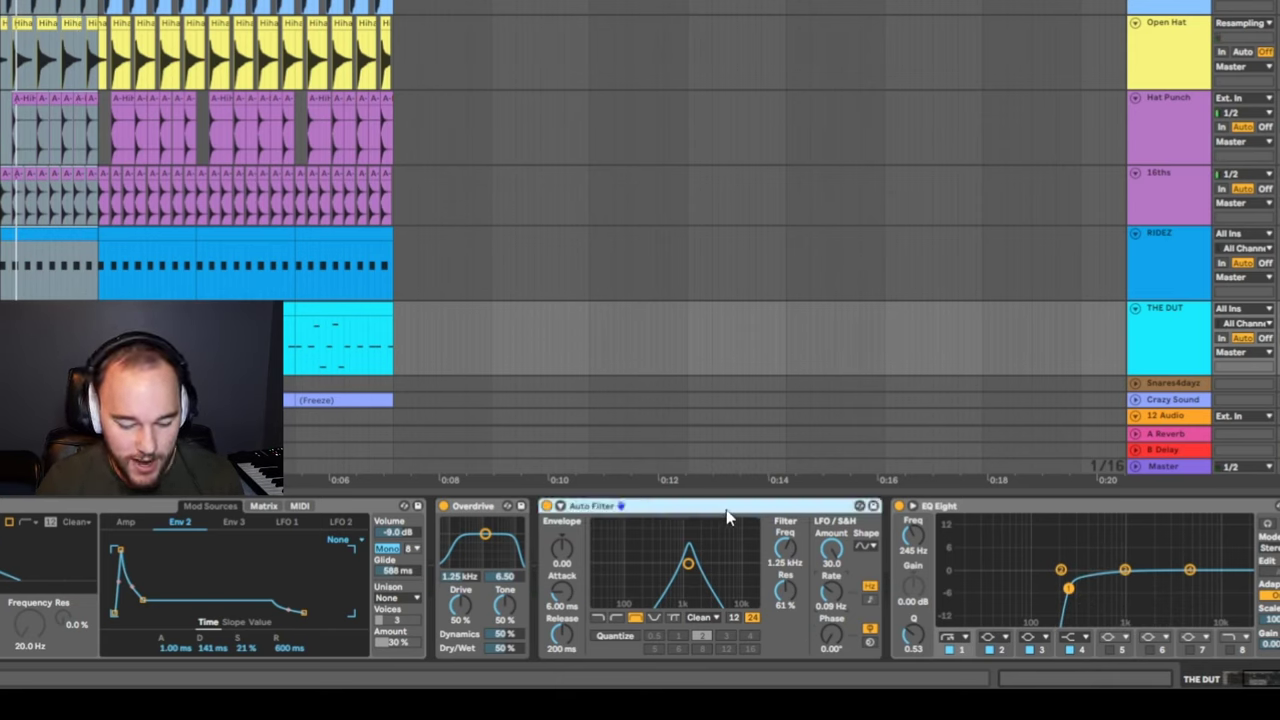
{"action": "key", "text": "ctrl+g"}
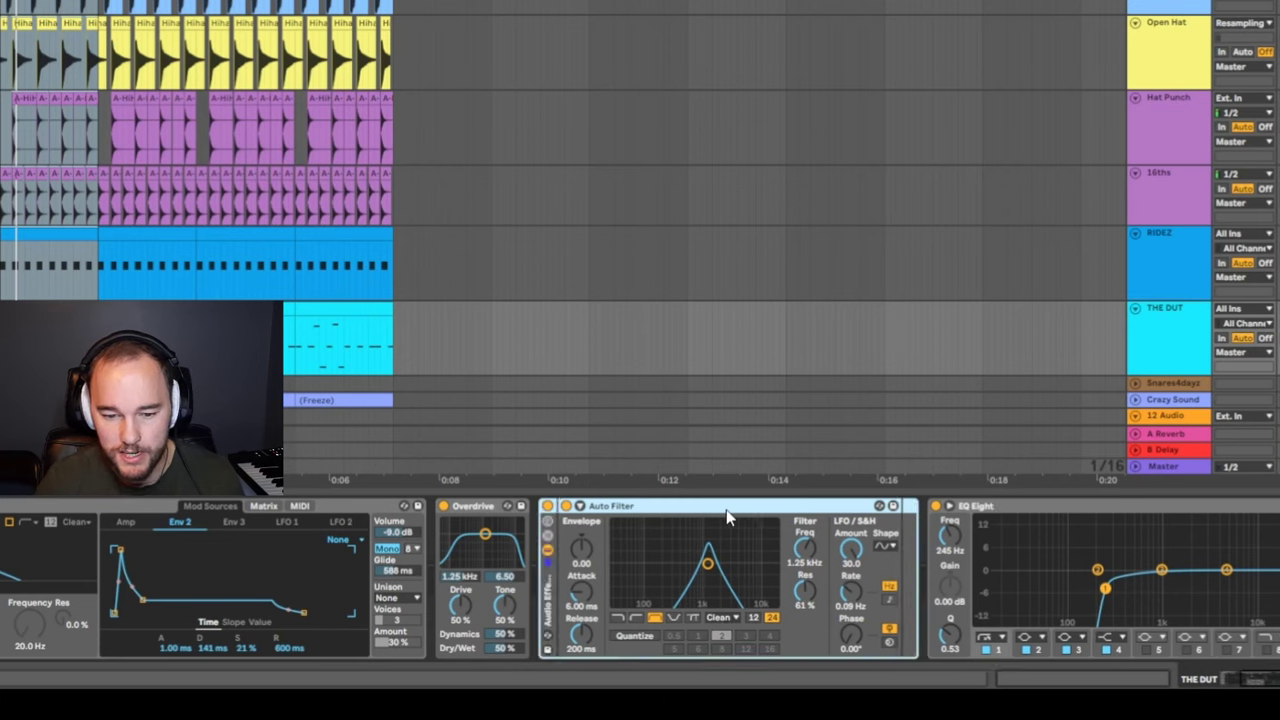
{"action": "left_click", "coordinate": [549, 536]}
{"action": "left_click", "coordinate": [586, 546]}
{"action": "key", "text": "ctrl+d"}
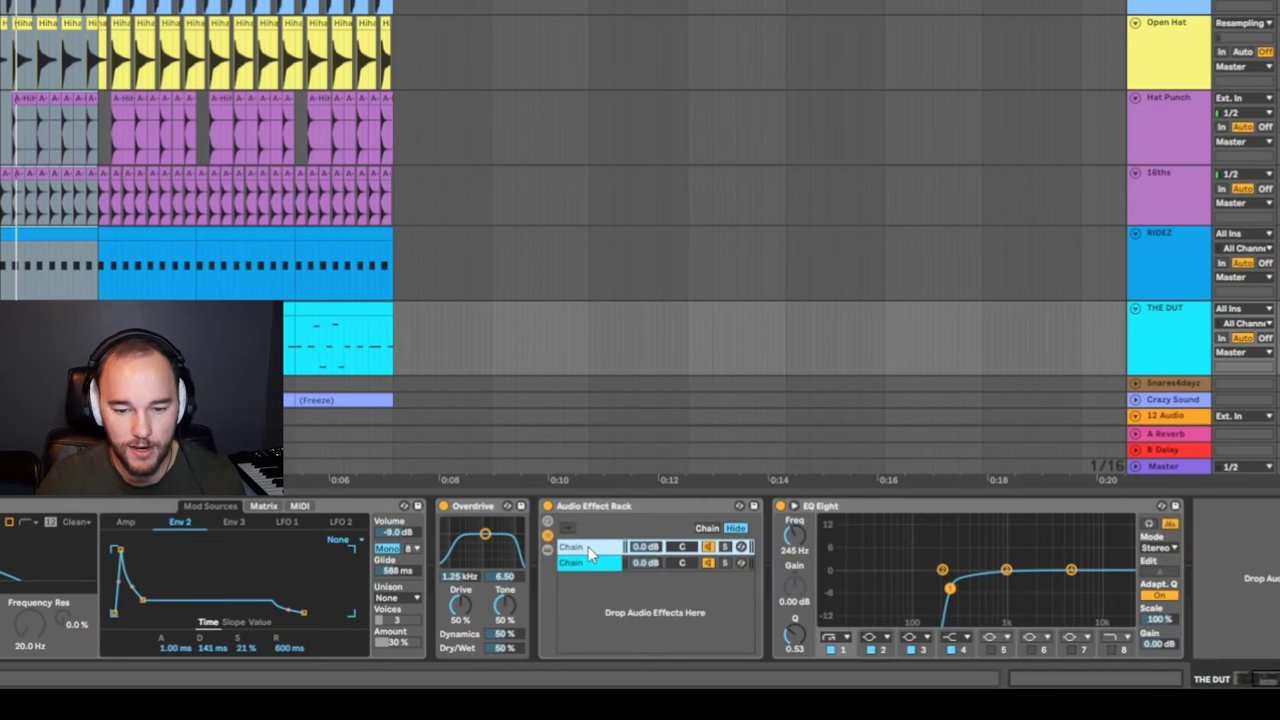
{"action": "left_click", "coordinate": [588, 546]}
{"action": "type", "text": "DRY"}
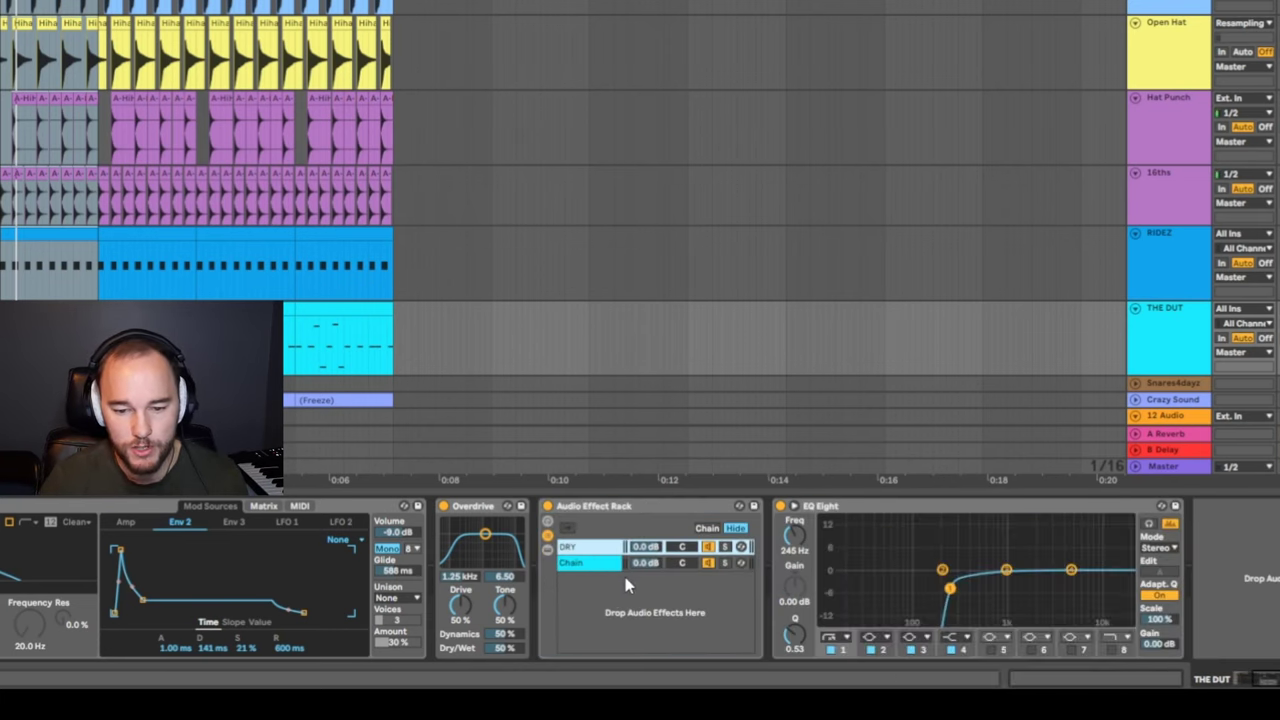
{"action": "left_click", "coordinate": [587, 566]}
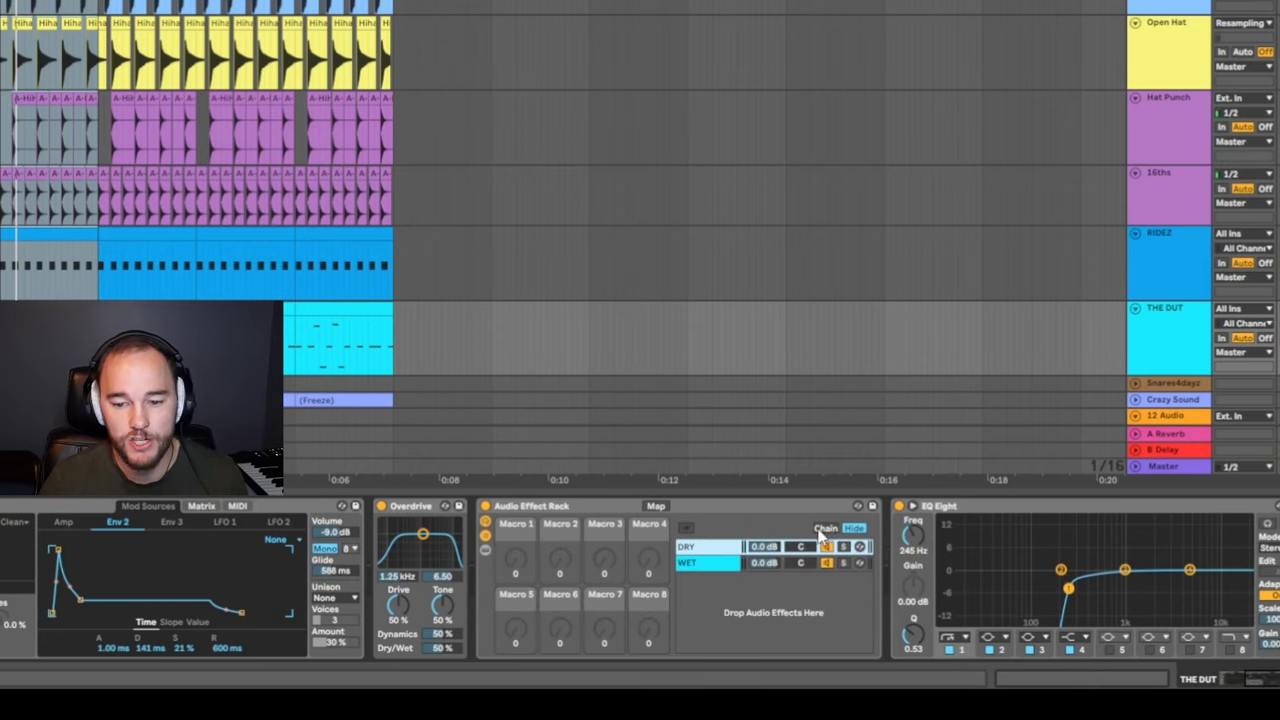
Extend the DRY and WET chain zones across 0 to 127 and crossfade them with opposing fades
{"action": "left_click", "coordinate": [825, 529]}
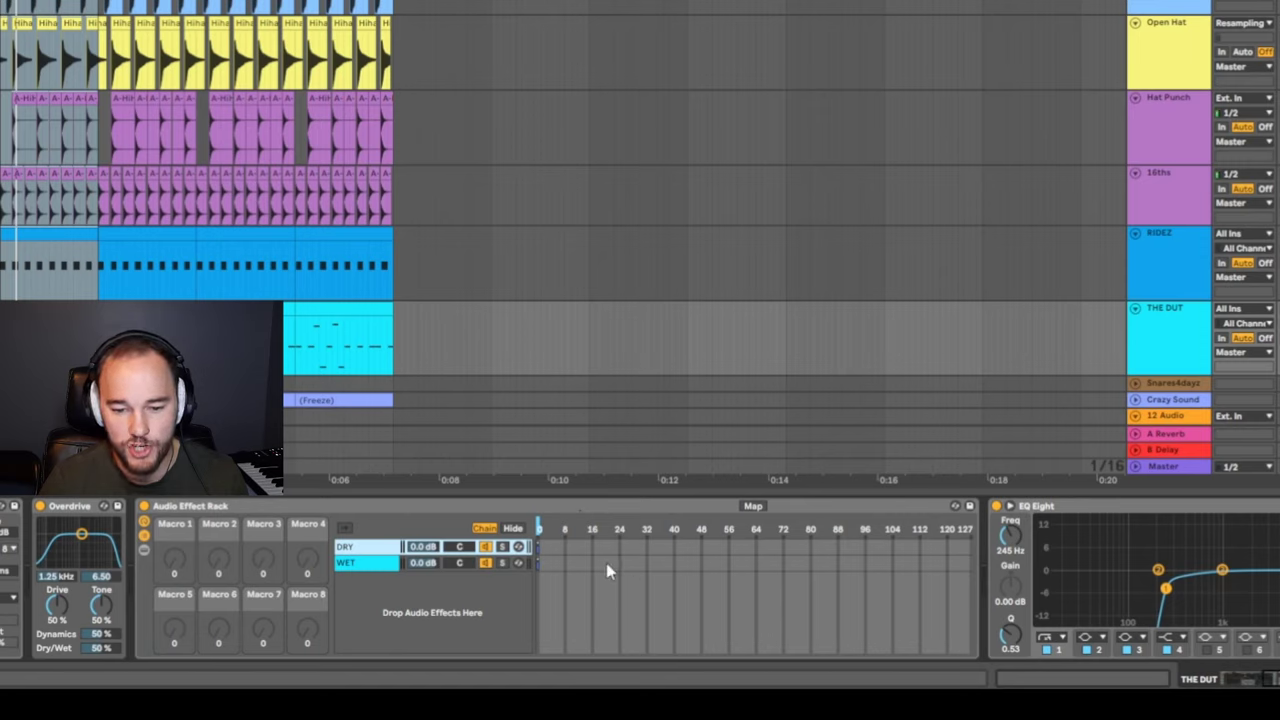
{"action": "left_click_drag", "start_coordinate": [623, 556], "coordinate": [1035, 557]}
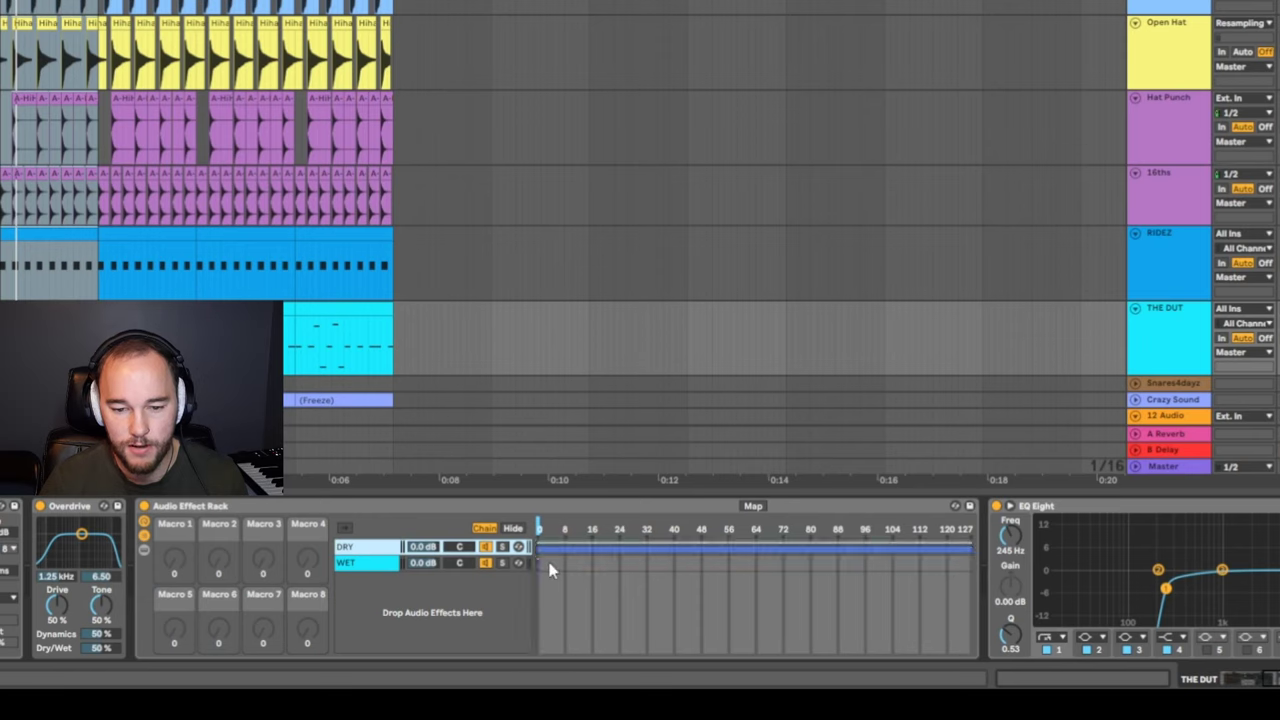
{"action": "left_click_drag", "start_coordinate": [544, 564], "coordinate": [525, 506]}
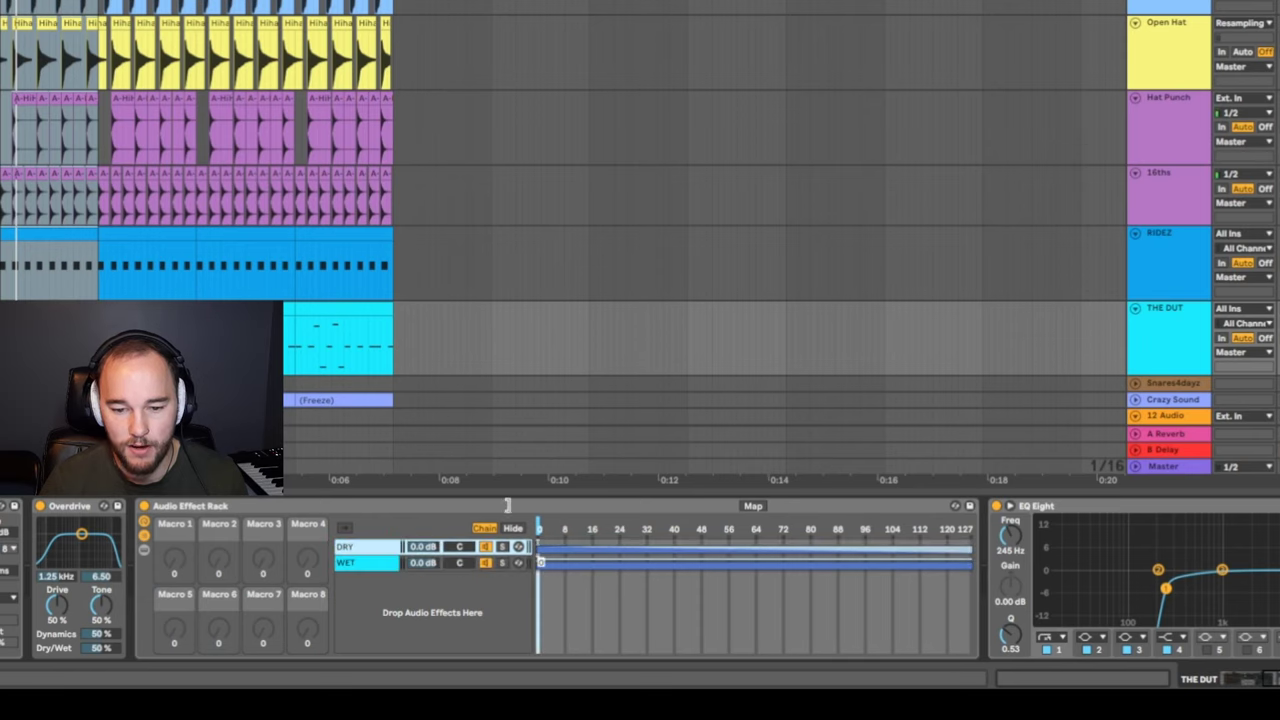
{"action": "left_click_drag", "start_coordinate": [544, 557], "coordinate": [960, 545]}
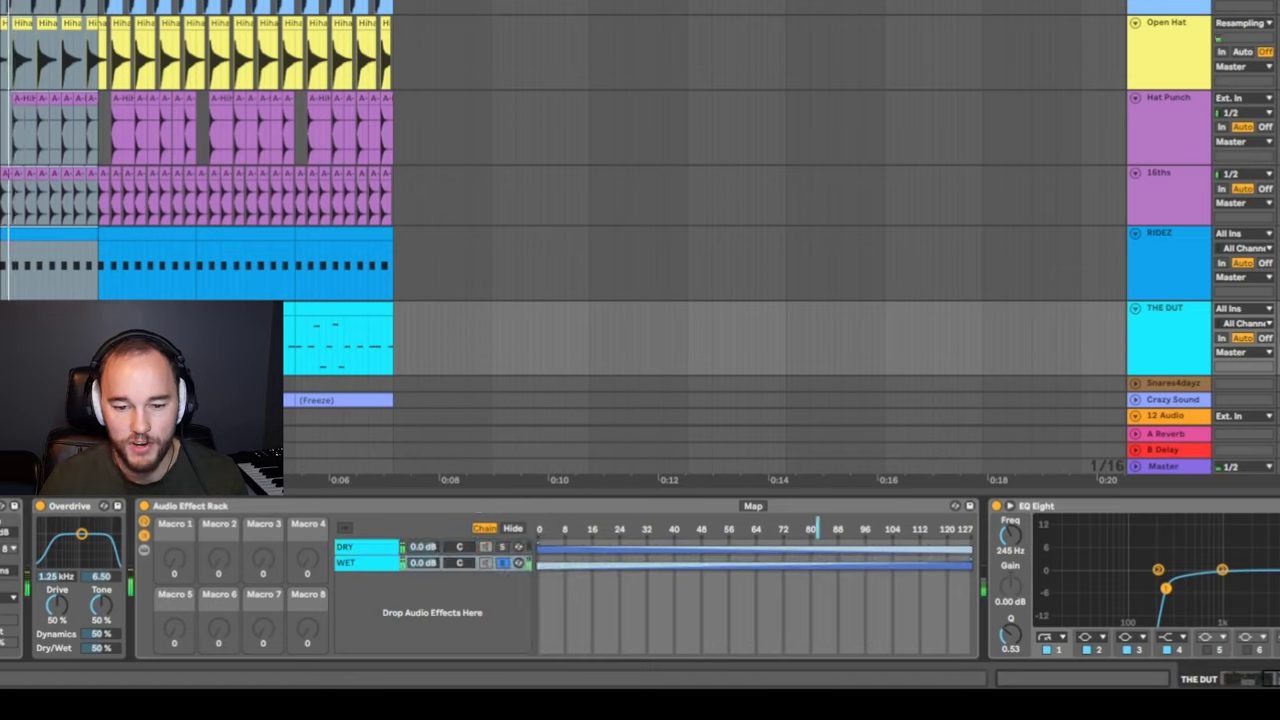
Delete the Auto Filter from the DRY chain, then solo the DRY chain and play the loop
{"action": "left_click", "coordinate": [364, 548]}
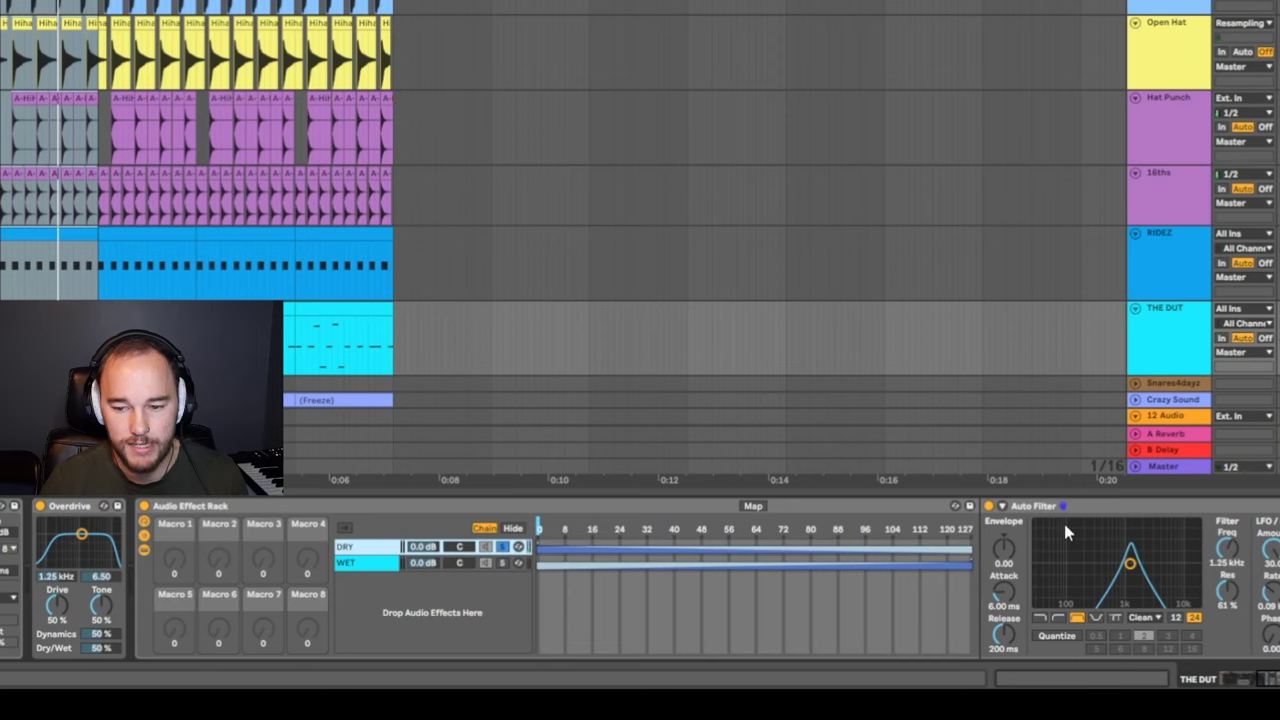
{"action": "left_click", "coordinate": [1069, 510]}
{"action": "left_click", "coordinate": [378, 522]}
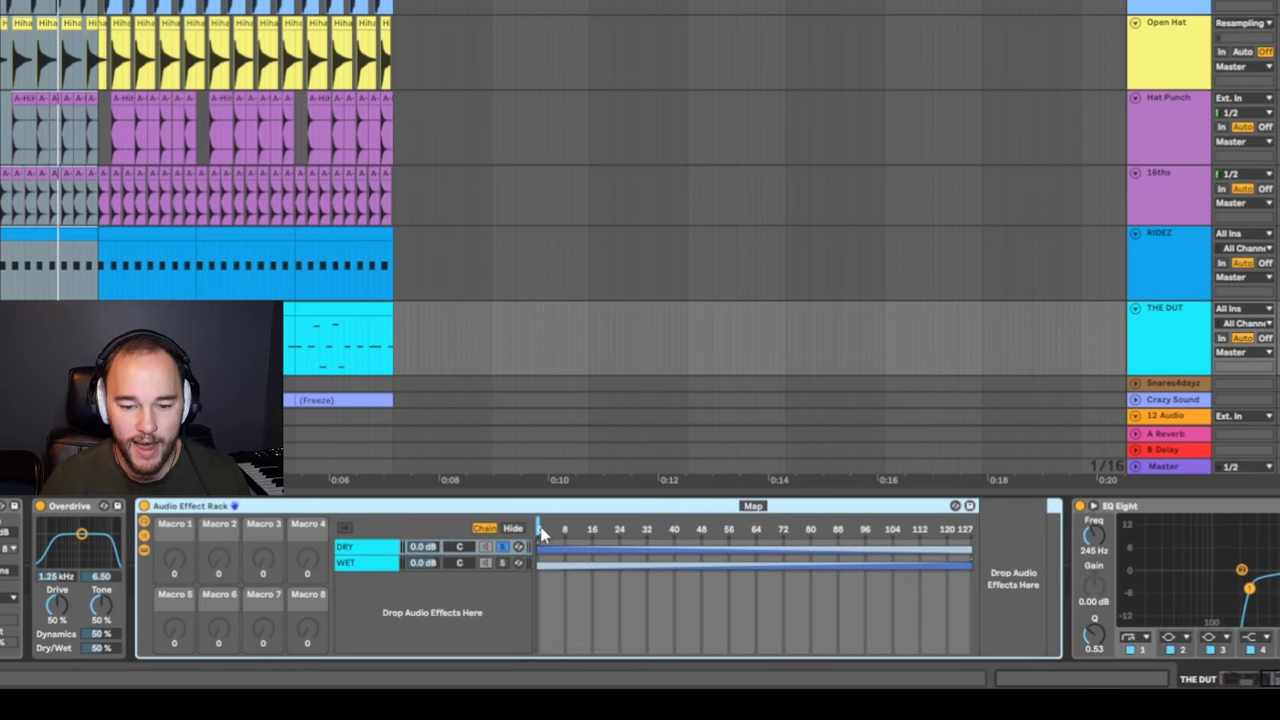
{"action": "left_click", "coordinate": [502, 547]}
{"action": "key", "text": "space"}
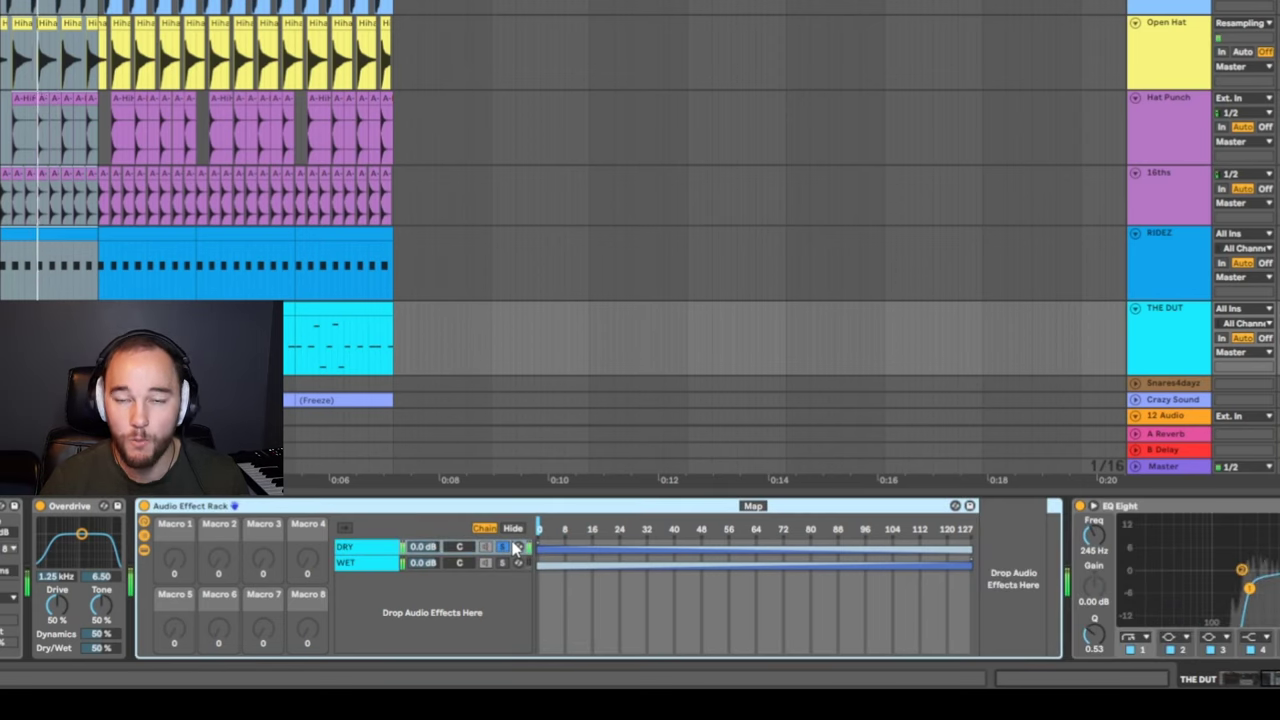
Solo the WET chain while sweeping the chain selector, then unsolo it and leave the selector at about 18
{"action": "left_click", "coordinate": [512, 565]}
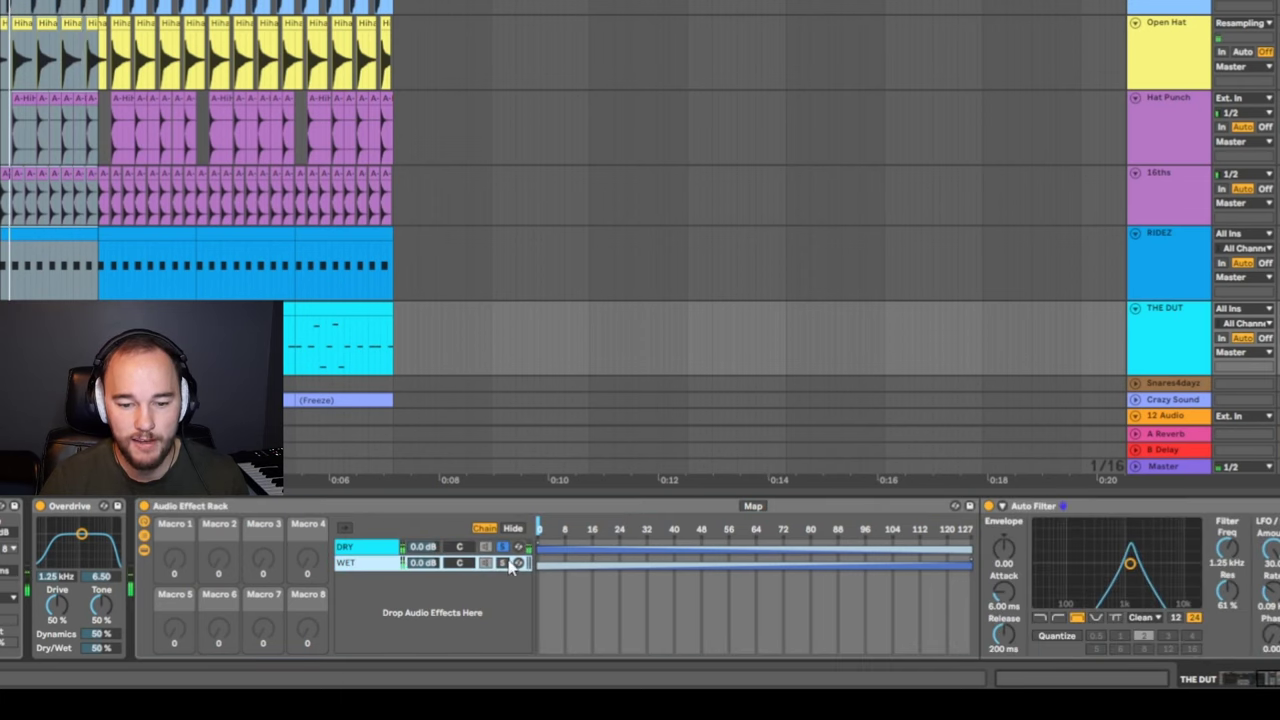
{"action": "left_click_drag", "start_coordinate": [541, 538], "coordinate": [895, 530]}
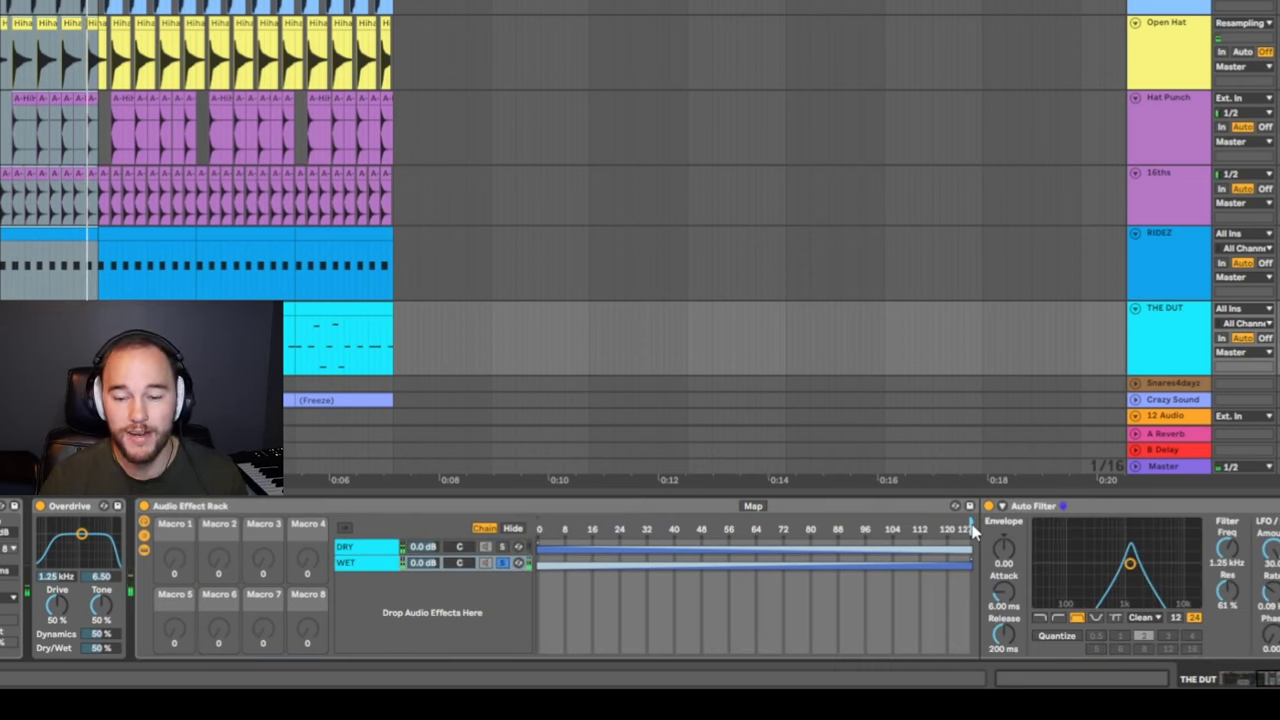
{"action": "left_click_drag", "start_coordinate": [917, 530], "coordinate": [862, 530]}
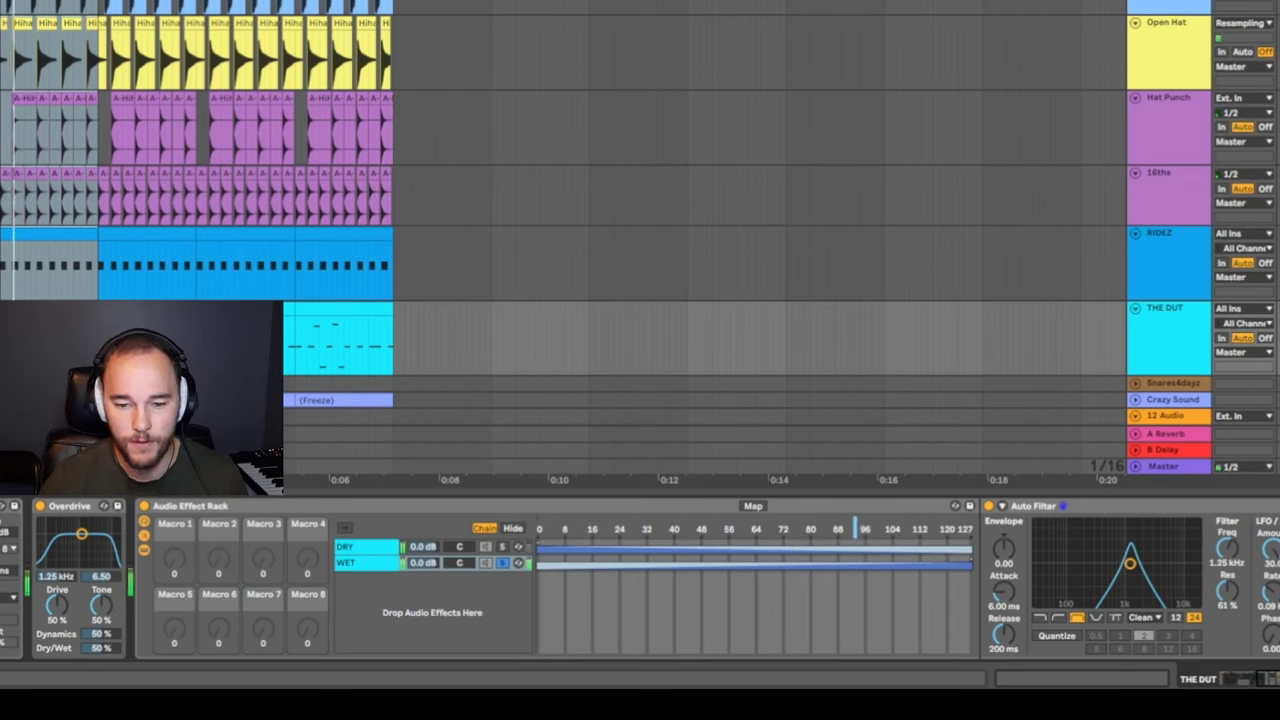
{"action": "left_click_drag", "start_coordinate": [821, 530], "coordinate": [778, 530]}
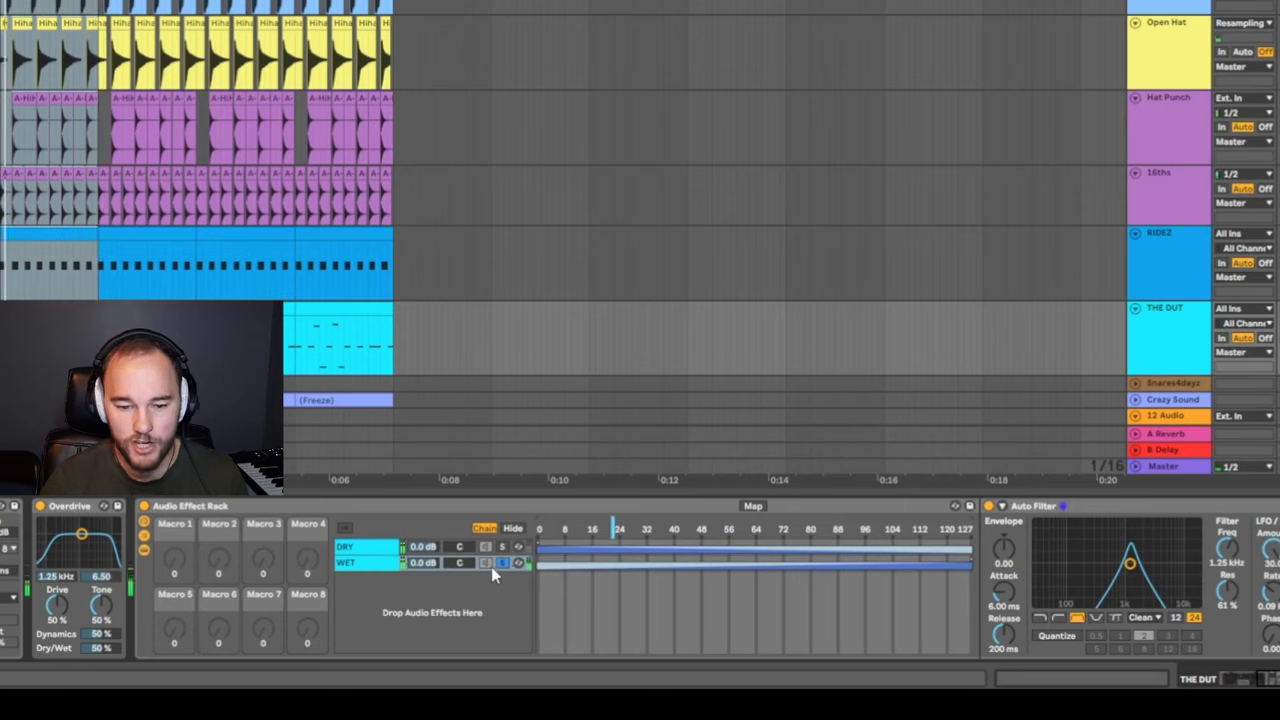
{"action": "left_click", "coordinate": [502, 562]}
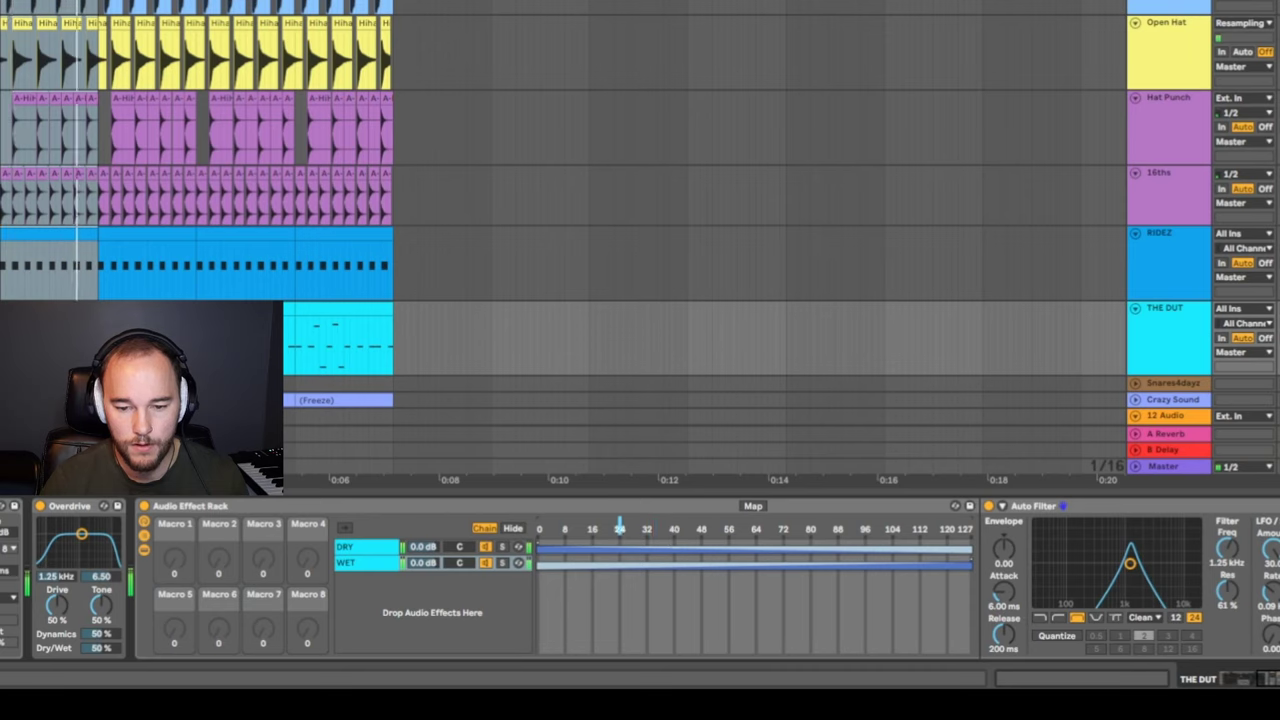
{"action": "left_click", "coordinate": [489, 552]}
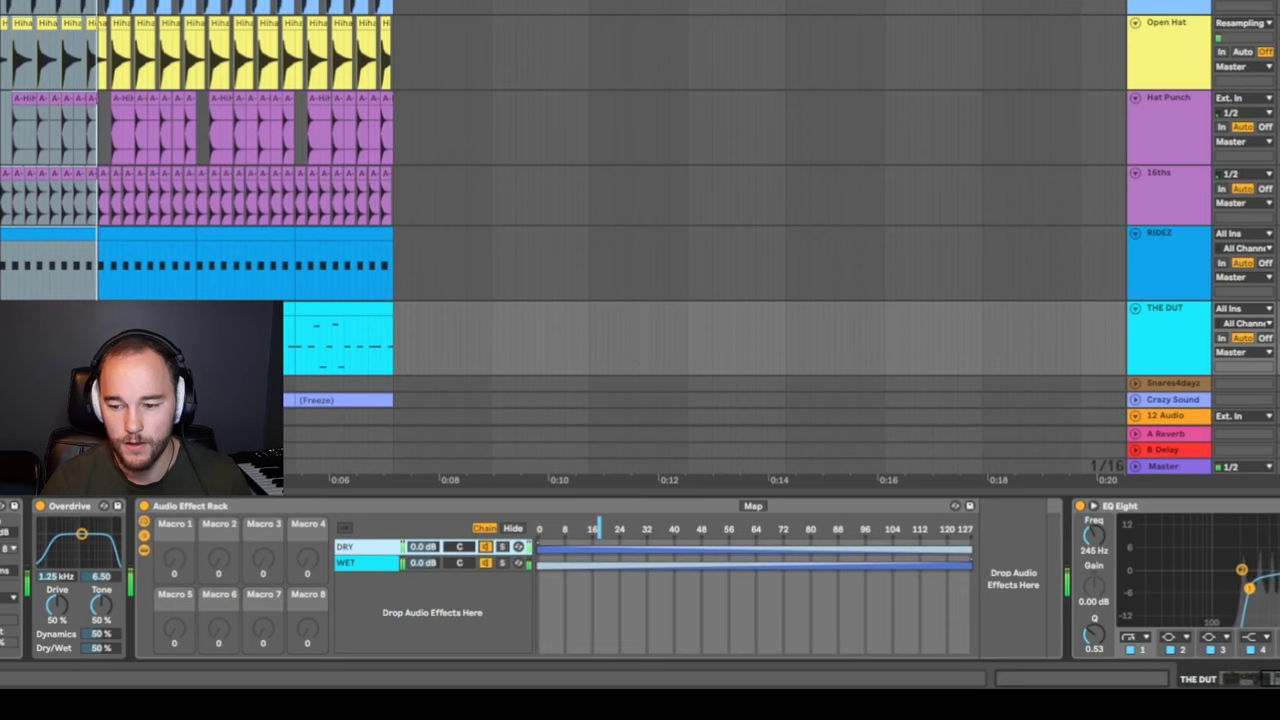
Raise the resonance of the WET chain's Auto Filter to 70%
{"action": "left_click", "coordinate": [1275, 679]}
{"action": "left_click", "coordinate": [187, 563]}
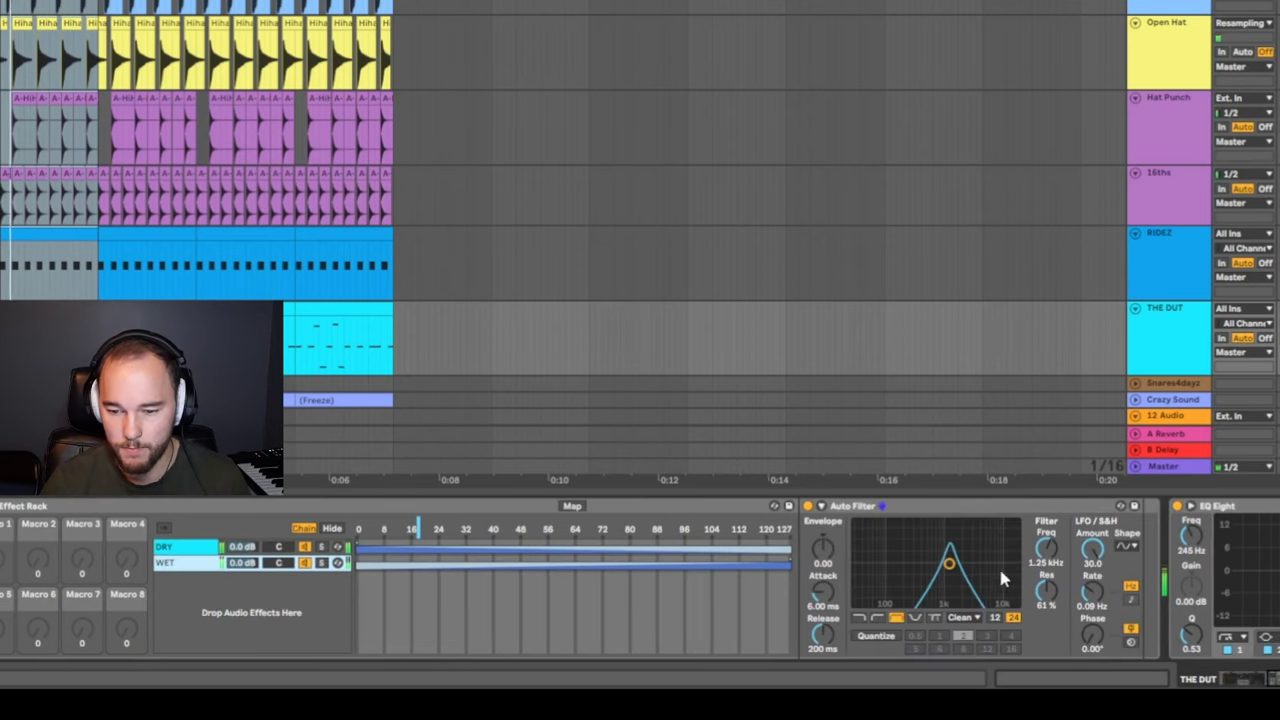
{"action": "mouse_move", "coordinate": [1046, 591]}
{"action": "left_mouse_down"}
{"action": "mouse_move", "coordinate": [1046, 575]}
{"action": "mouse_move", "coordinate": [1046, 603]}
{"action": "left_mouse_up"}
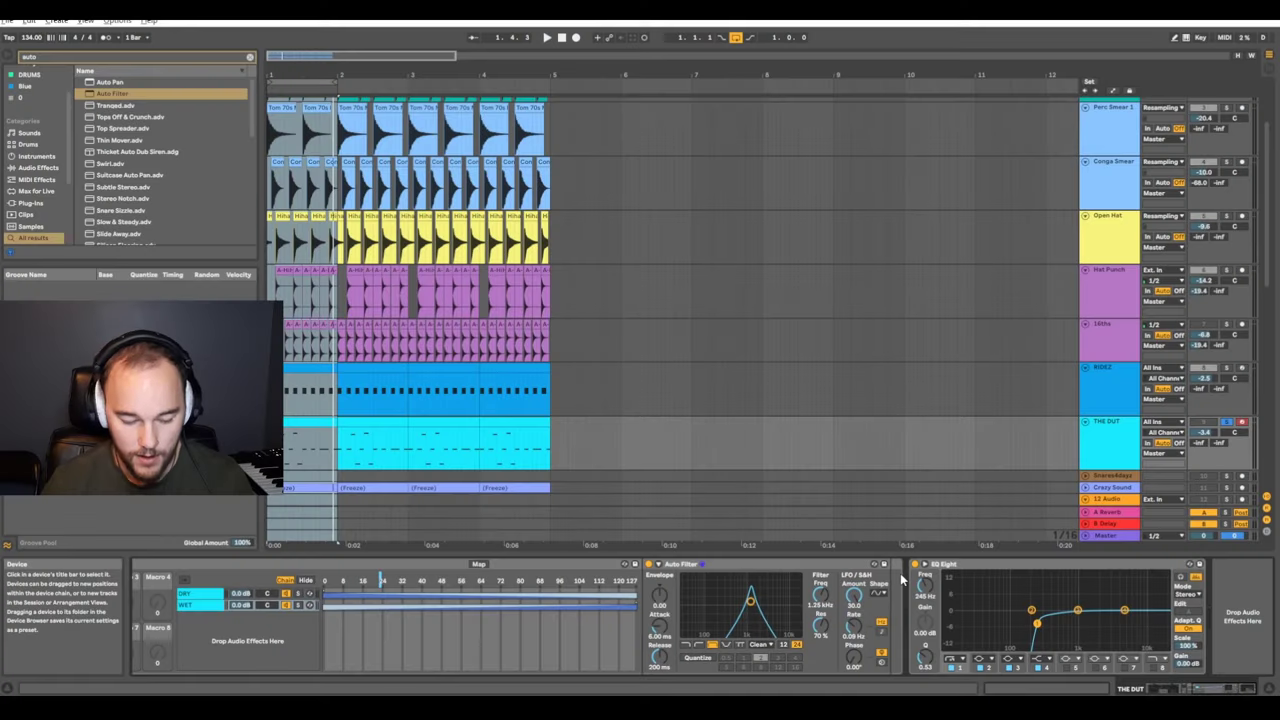
Add an Echo between the effect rack and EQ Eight, set to 13% reverb and 27% dry/wet while playing
{"action": "type", "text": "echo"}
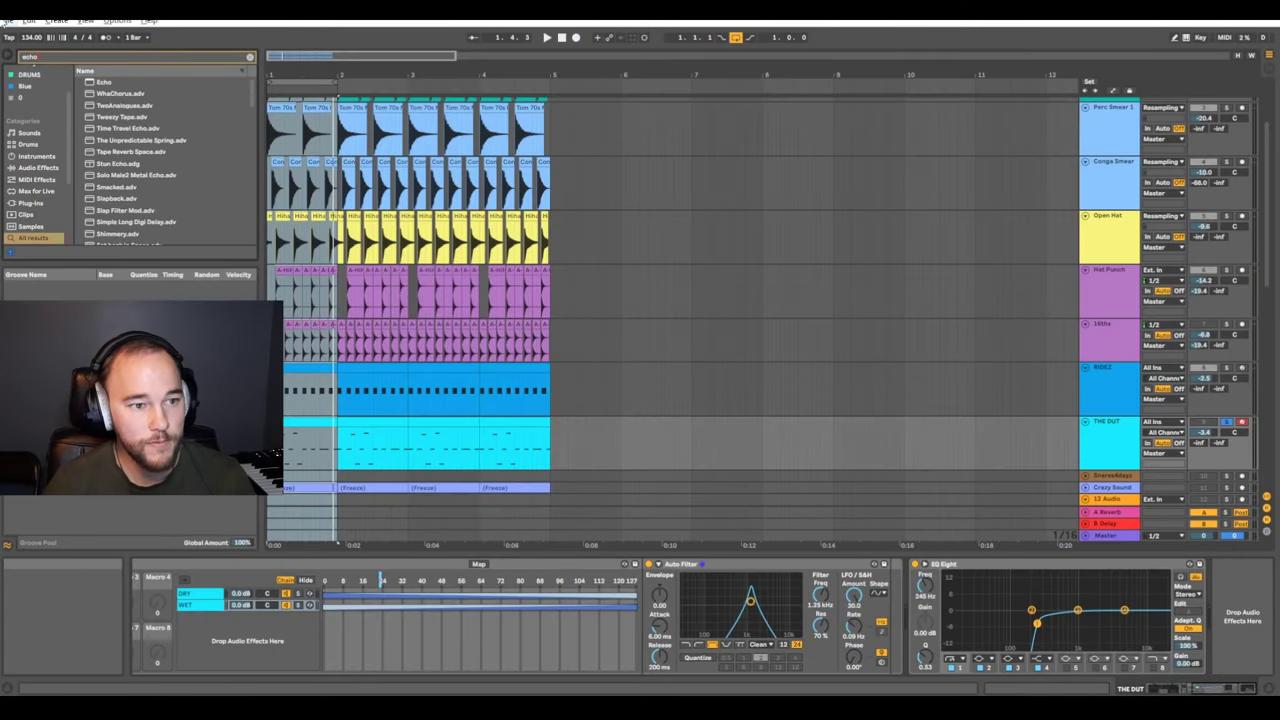
{"action": "left_click_drag", "start_coordinate": [103, 81], "coordinate": [916, 622]}
{"action": "scroll", "coordinate": [924, 596], "scroll_direction": "right", "scroll_amount": 5}
{"action": "scroll", "coordinate": [820, 596], "scroll_direction": "left", "scroll_amount": 1}
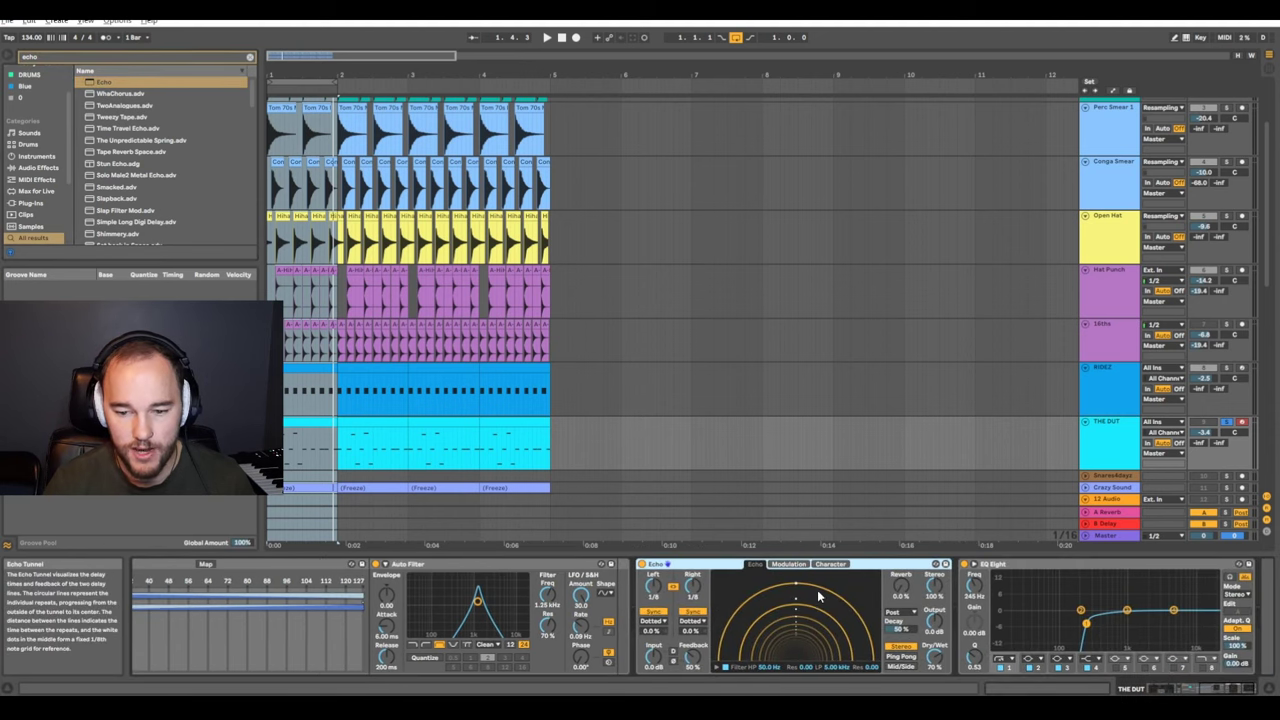
{"action": "left_click_drag", "start_coordinate": [903, 590], "coordinate": [903, 576]}
{"action": "key", "text": "space"}
{"action": "left_click_drag", "start_coordinate": [935, 657], "coordinate": [935, 663]}
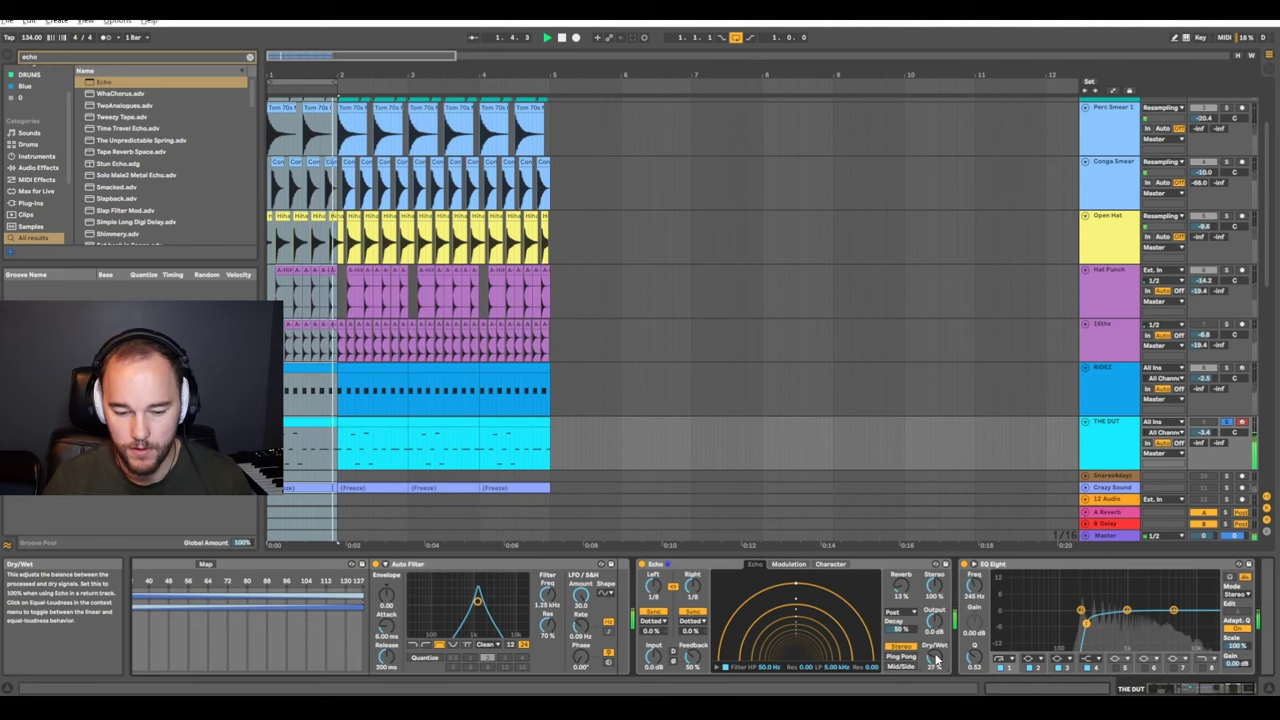
Stop playback and reshape EQ Eight's low end, adding a small boost at 194 Hz with Q 0.71
{"action": "scroll", "coordinate": [1040, 620], "scroll_direction": "down", "scroll_amount": 1}
{"action": "key", "text": "space"}
{"action": "left_click_drag", "start_coordinate": [1037, 622], "coordinate": [1045, 627]}
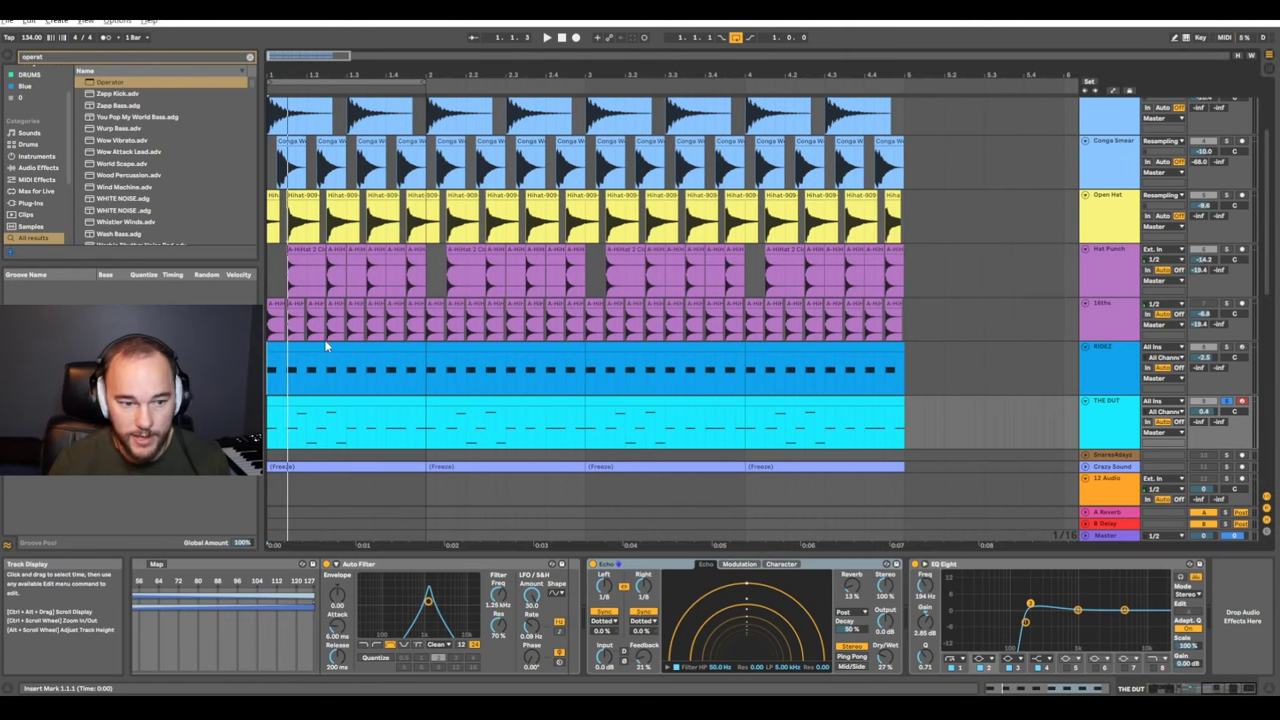
Group Wavetable into an Instrument Rack on THE DUT and add Operator as a second parallel chain
{"action": "scroll", "coordinate": [275, 592], "scroll_direction": "left", "scroll_amount": 15}
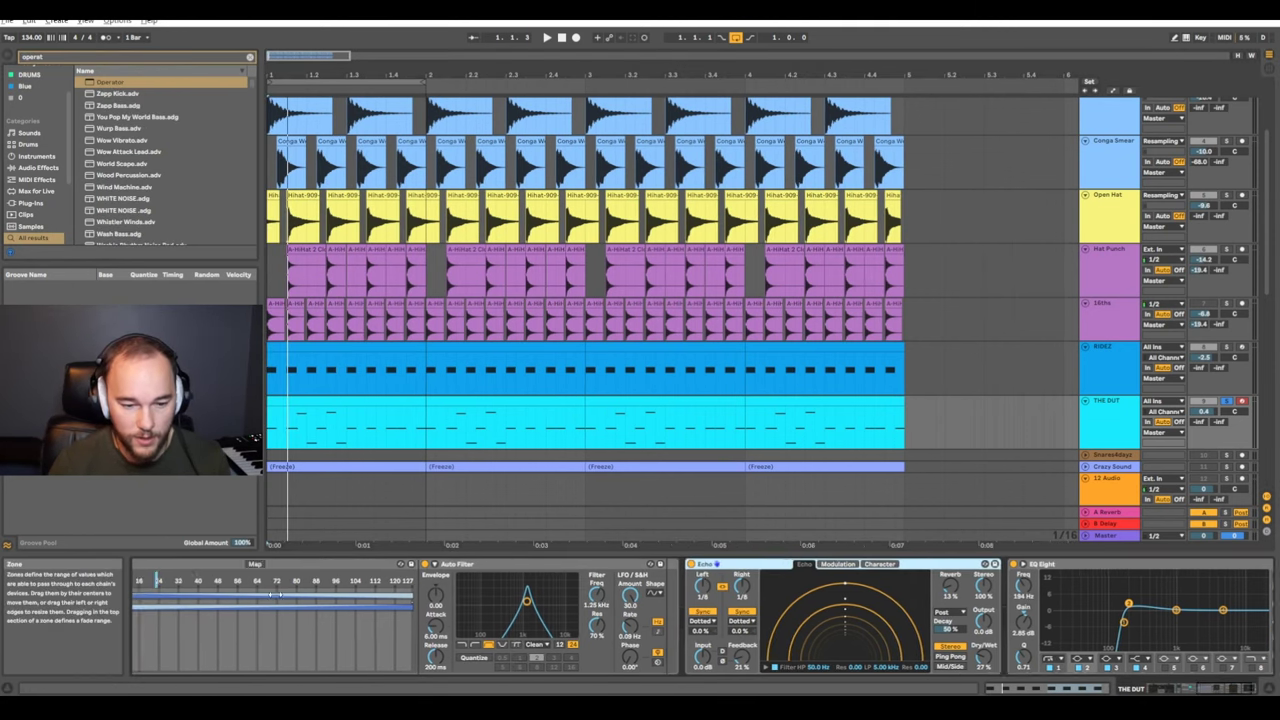
{"action": "left_click", "coordinate": [240, 566]}
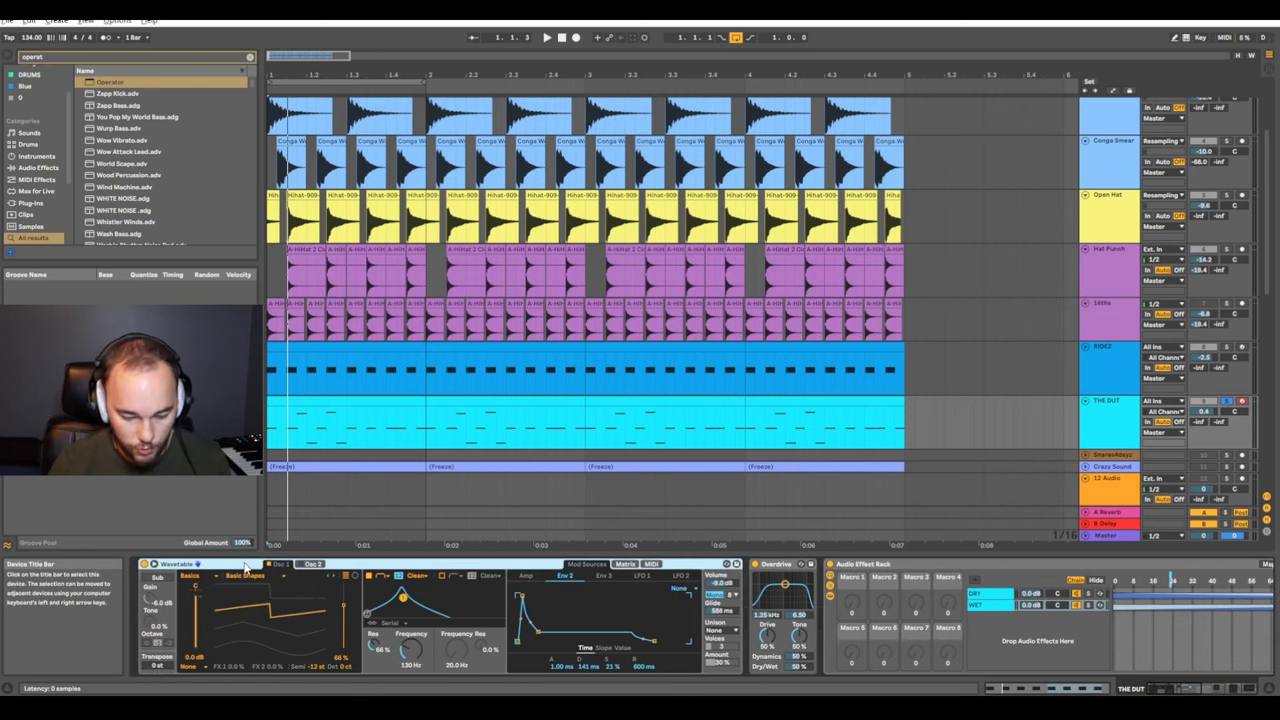
{"action": "key", "text": "ctrl+g"}
{"action": "left_click", "coordinate": [145, 591]}
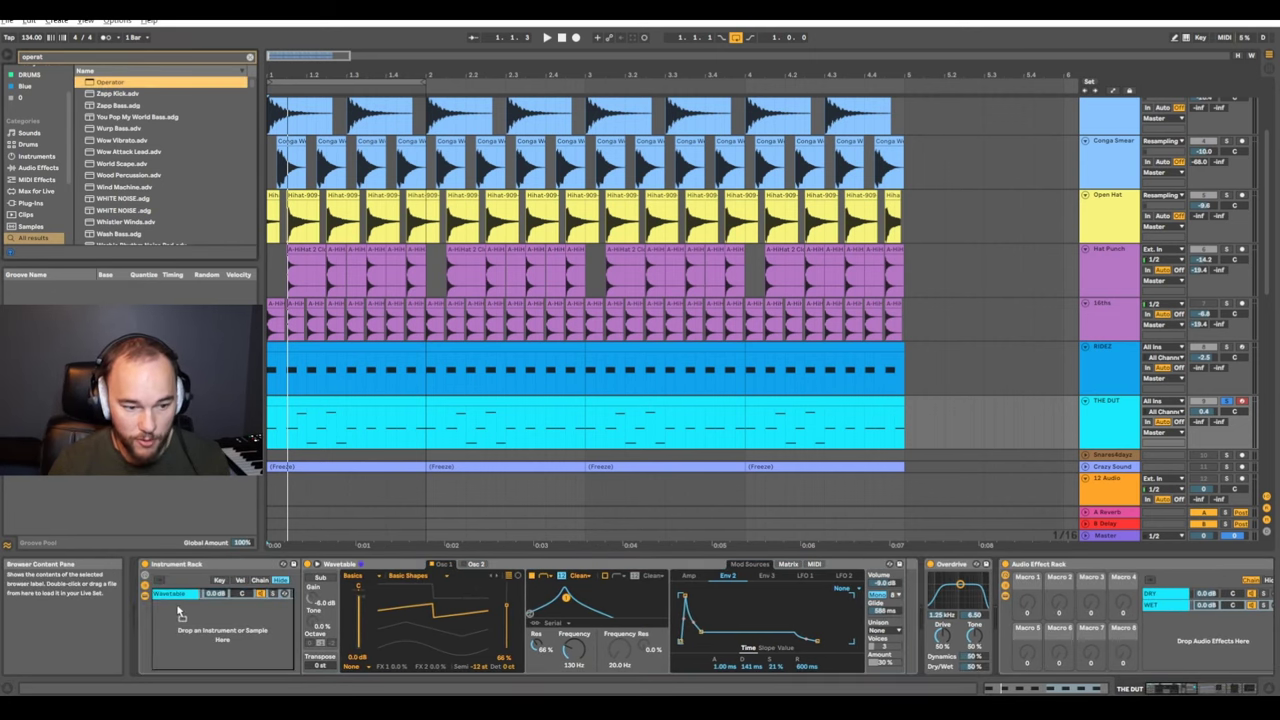
{"action": "left_click_drag", "start_coordinate": [182, 630], "coordinate": [184, 632]}
{"action": "left_click", "coordinate": [169, 595]}
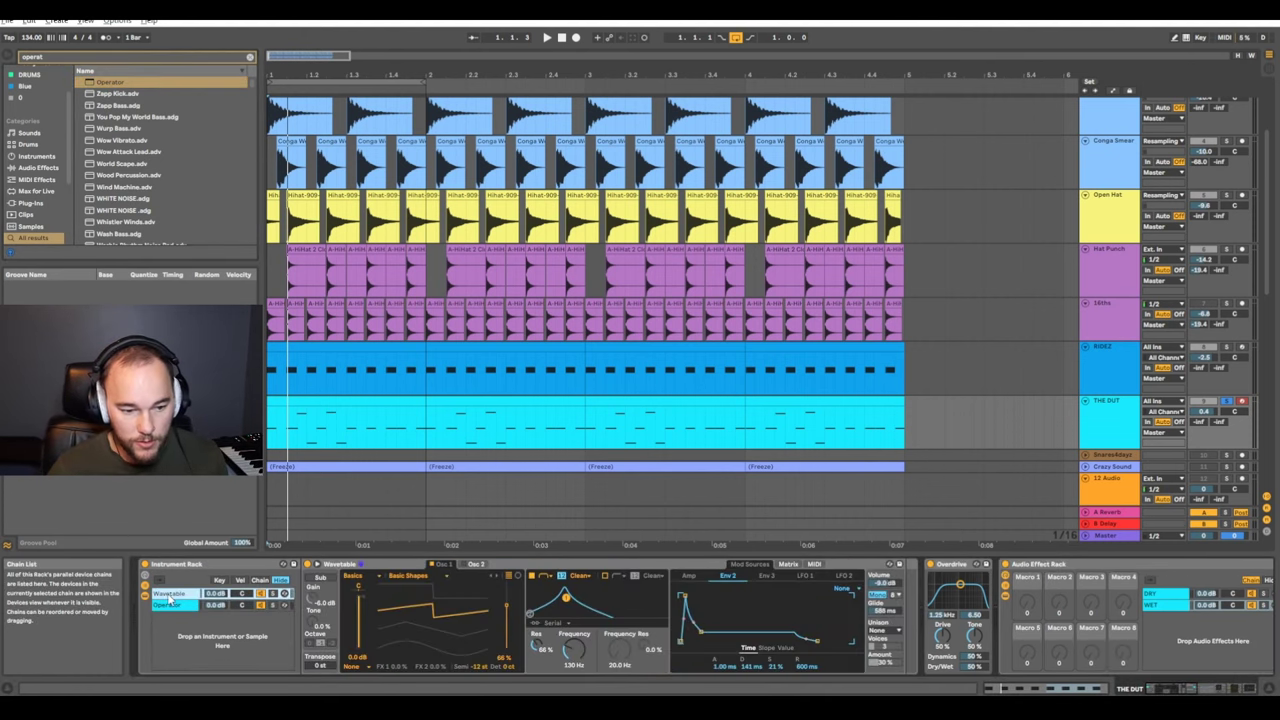
Show the Operator chain and change its oscillator waveform from sine to a saw
{"action": "left_click", "coordinate": [219, 606]}
{"action": "left_click", "coordinate": [572, 630]}
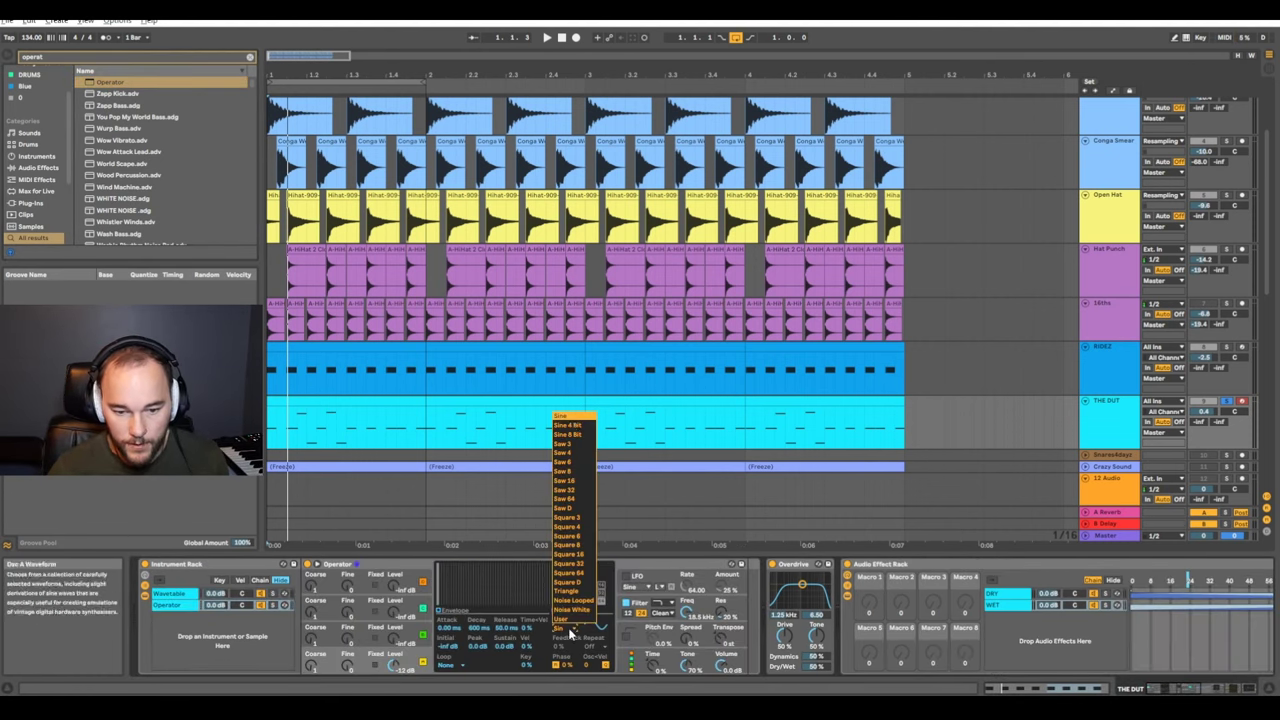
{"action": "left_click", "coordinate": [576, 477]}
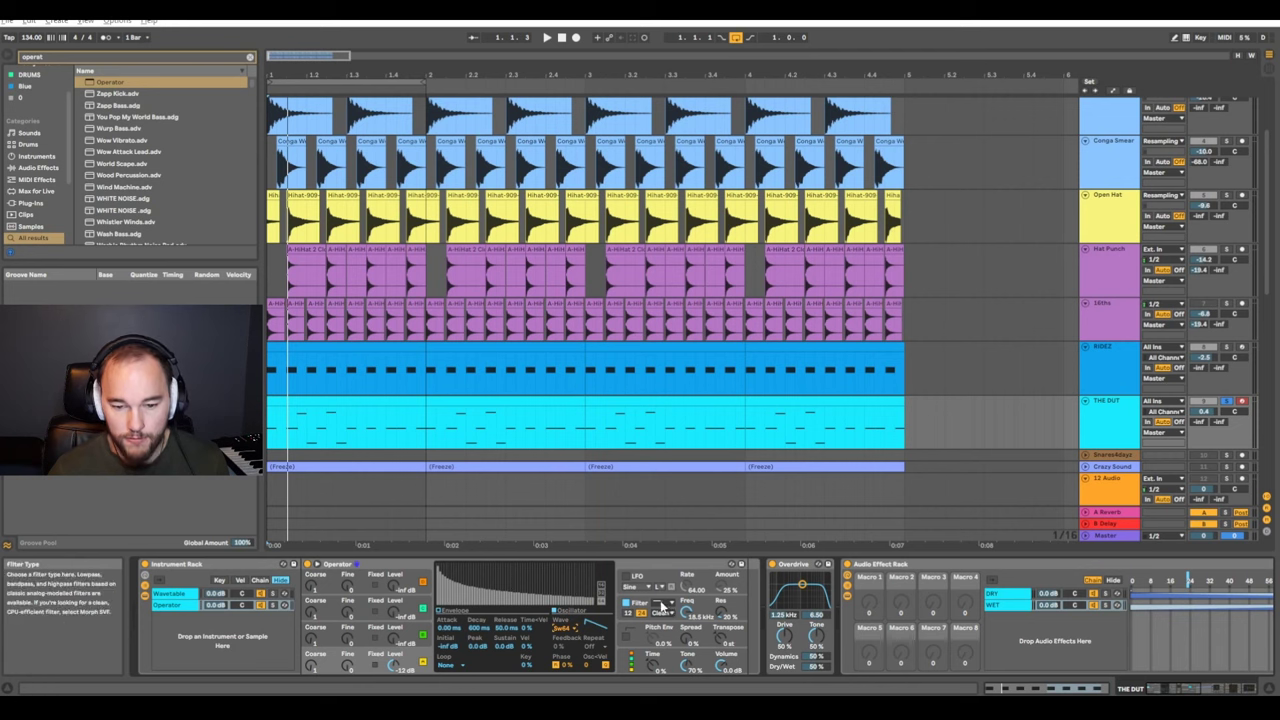
Switch Operator's filter to band-pass, lower its cutoff, set envelope amount to 30% and decay to 345 ms, and set the chain to -5.0 dB
{"action": "left_click", "coordinate": [664, 605]}
{"action": "left_click", "coordinate": [666, 634]}
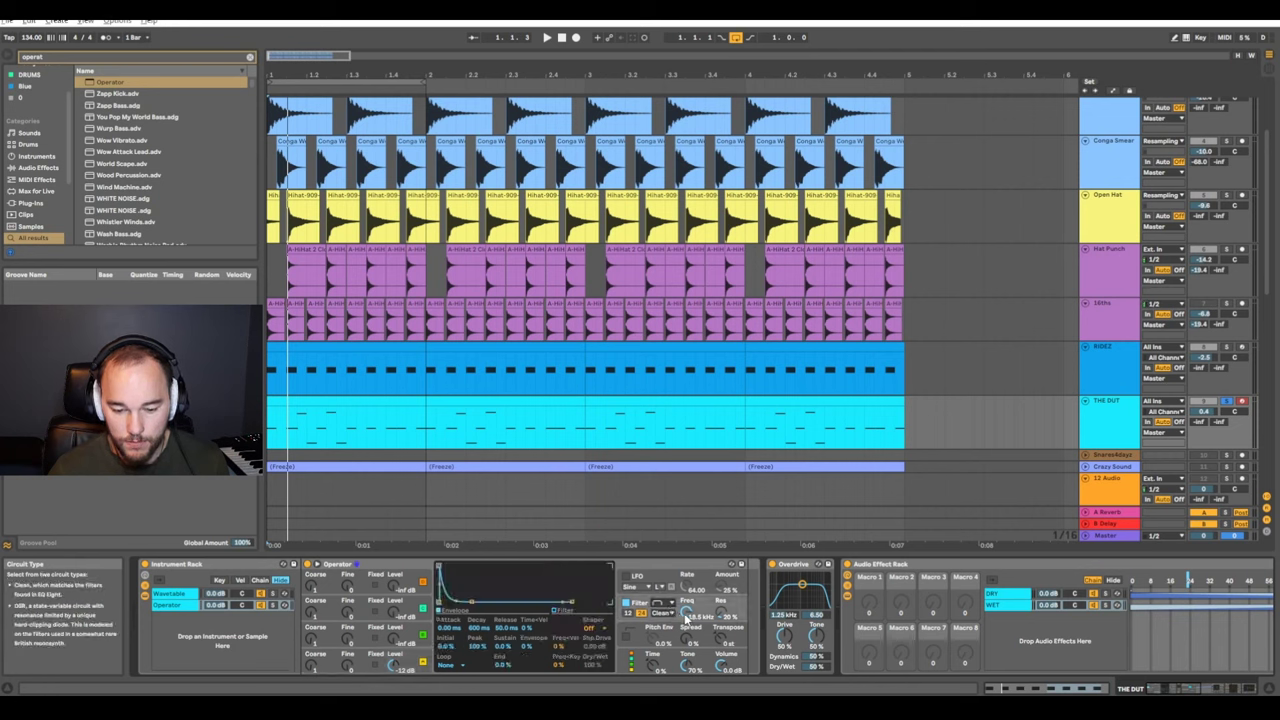
{"action": "key", "text": "space"}
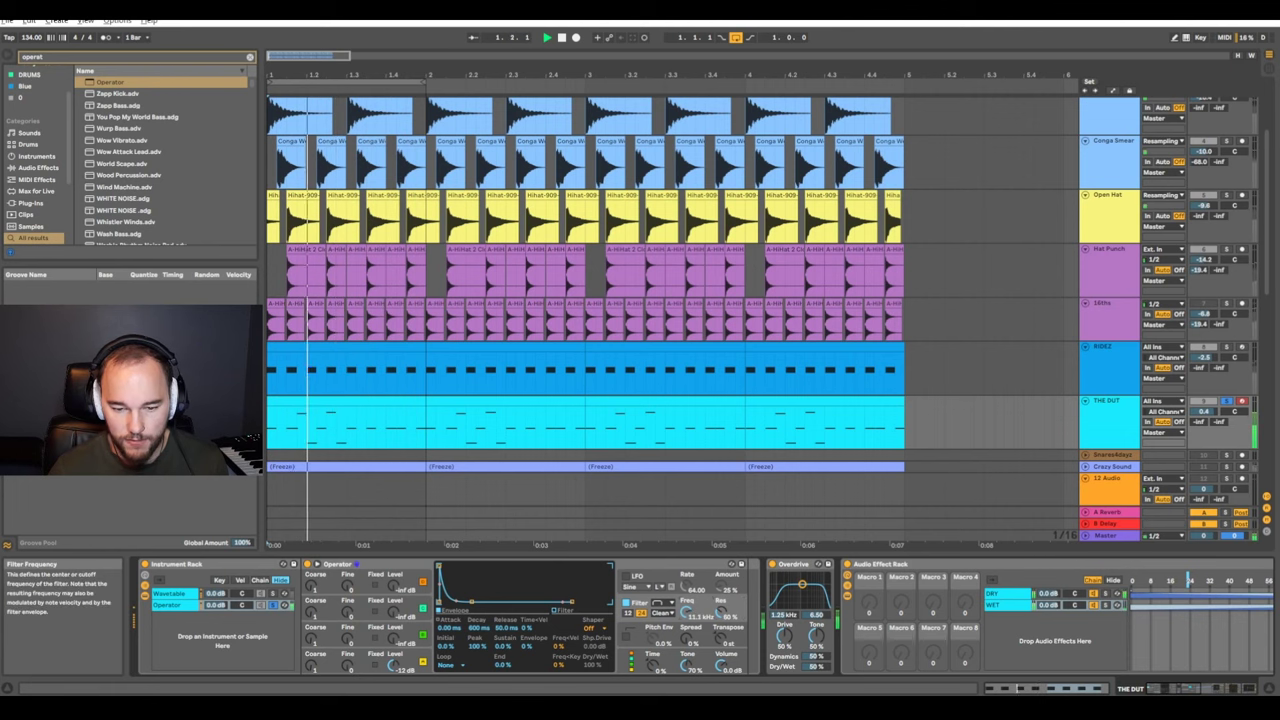
{"action": "left_click_drag", "start_coordinate": [686, 612], "coordinate": [686, 624]}
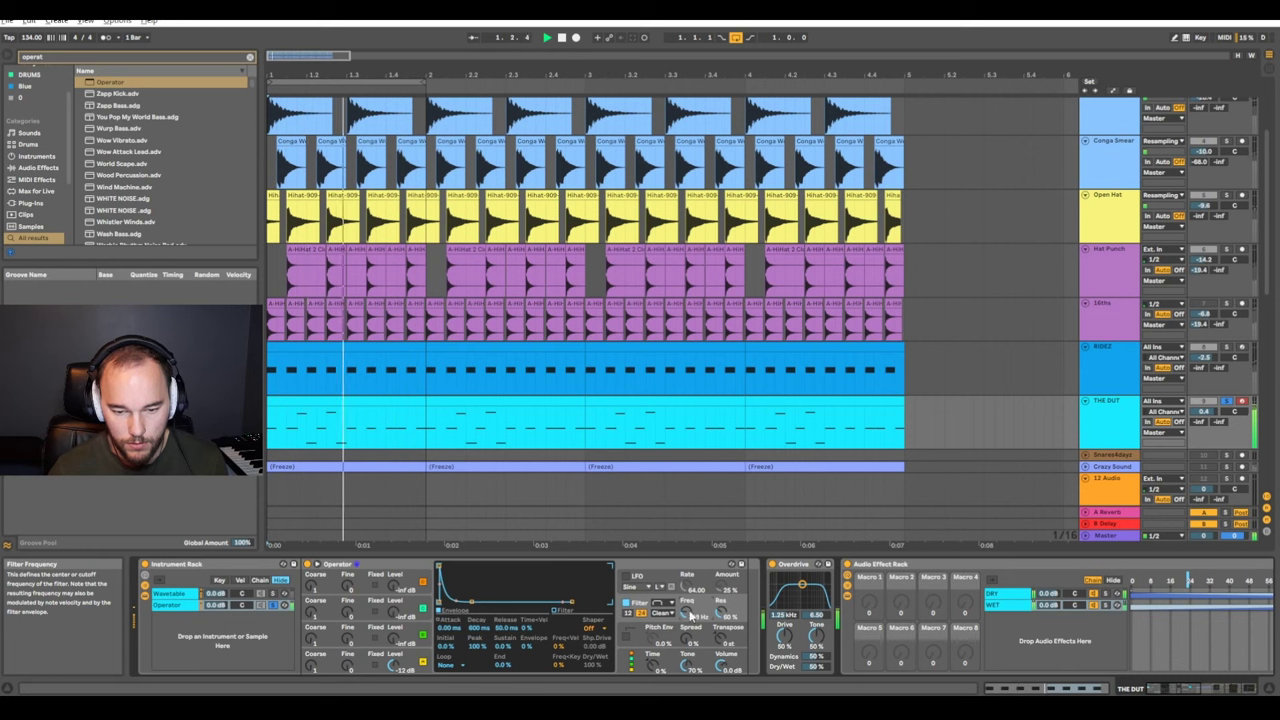
{"action": "left_click", "coordinate": [216, 605]}
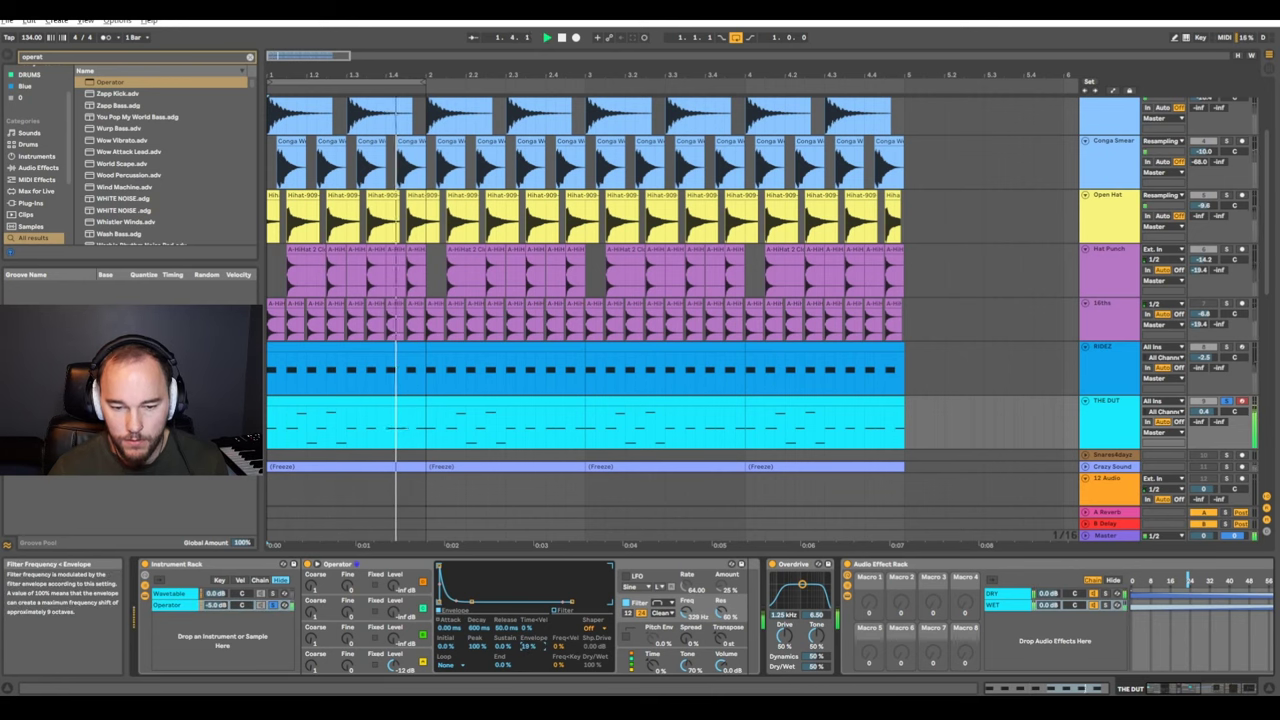
{"action": "left_click_drag", "start_coordinate": [479, 628], "coordinate": [479, 634]}
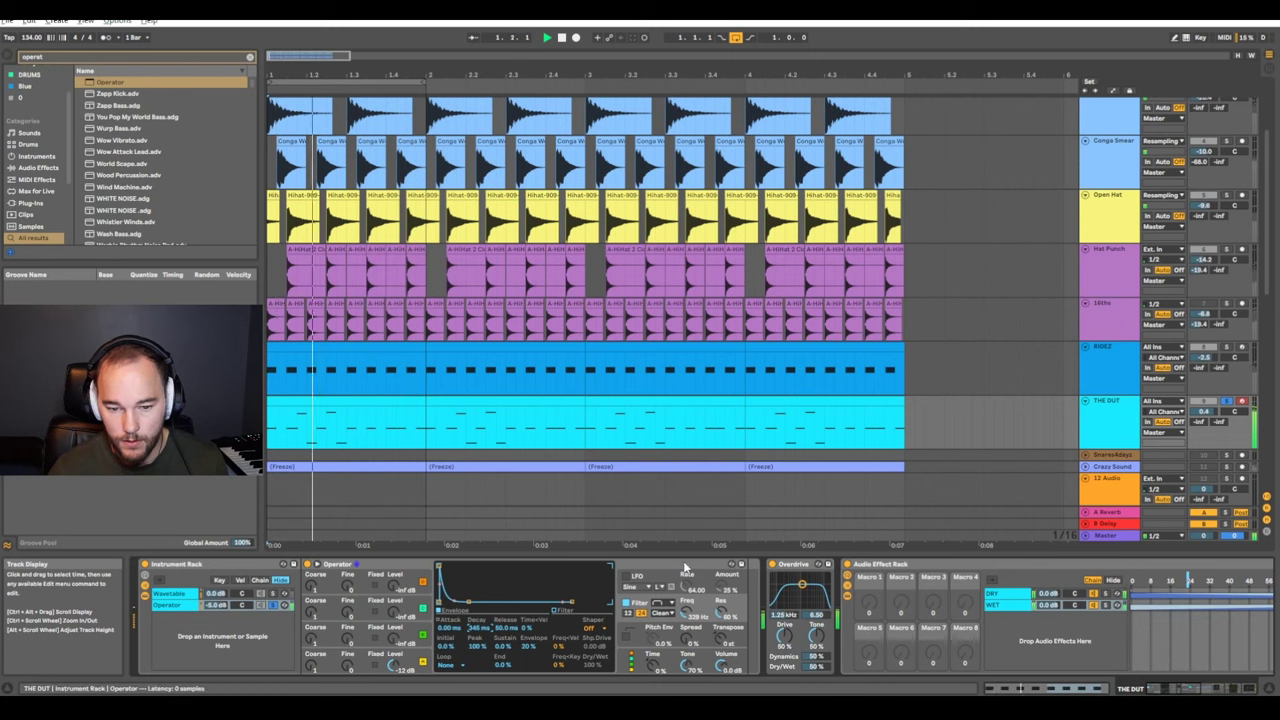
Add EQ Eight after Operator with a low cut on band 1 and a 4.34 dB high boost at 2.44 kHz, Q 0.71
{"action": "key", "text": "ctrl+f"}
{"action": "type", "text": "eq"}
{"action": "left_click", "coordinate": [111, 97]}
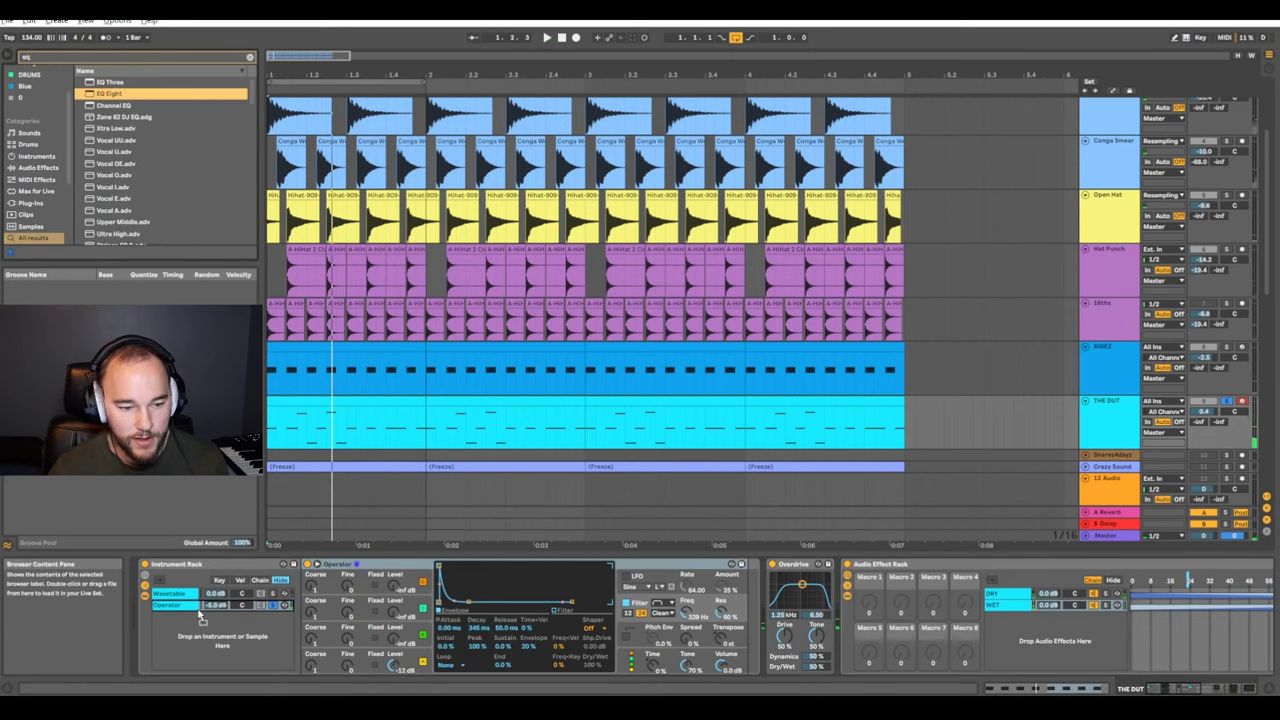
{"action": "left_click_drag", "start_coordinate": [797, 617], "coordinate": [891, 623]}
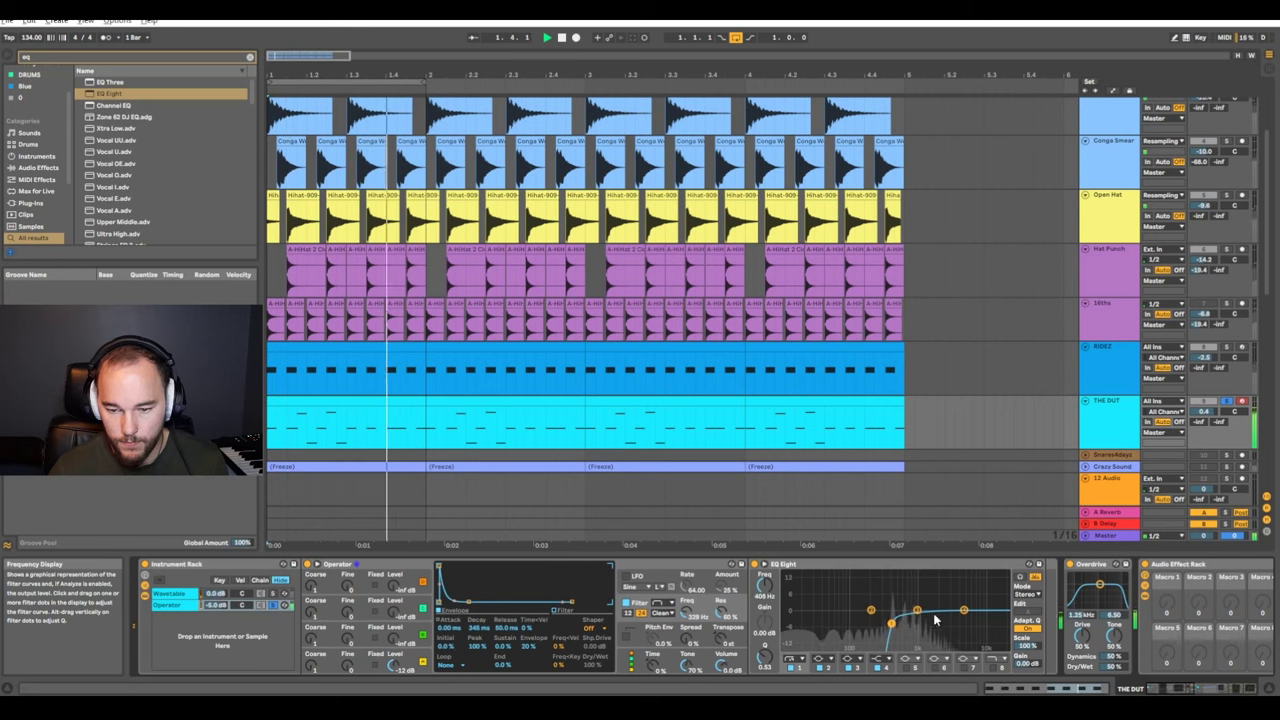
{"action": "left_click", "coordinate": [797, 659]}
{"action": "left_click", "coordinate": [796, 598]}
{"action": "left_click_drag", "start_coordinate": [891, 623], "coordinate": [953, 600]}
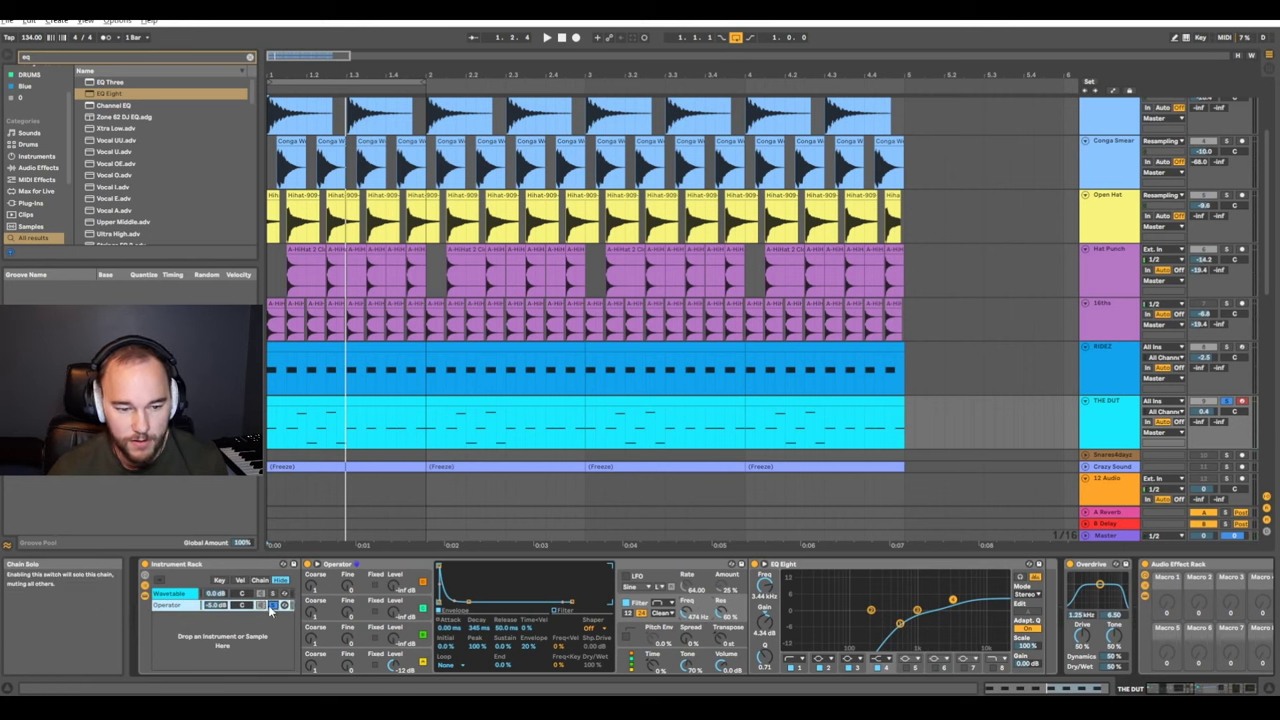
Audition the Operator and Wavetable chains together, set the Operator chain to 0.0 dB, and set EQ Eight's low cut to 474 Hz
{"action": "key", "text": "space"}
{"action": "key", "text": "space"}
{"action": "key", "text": "space"}
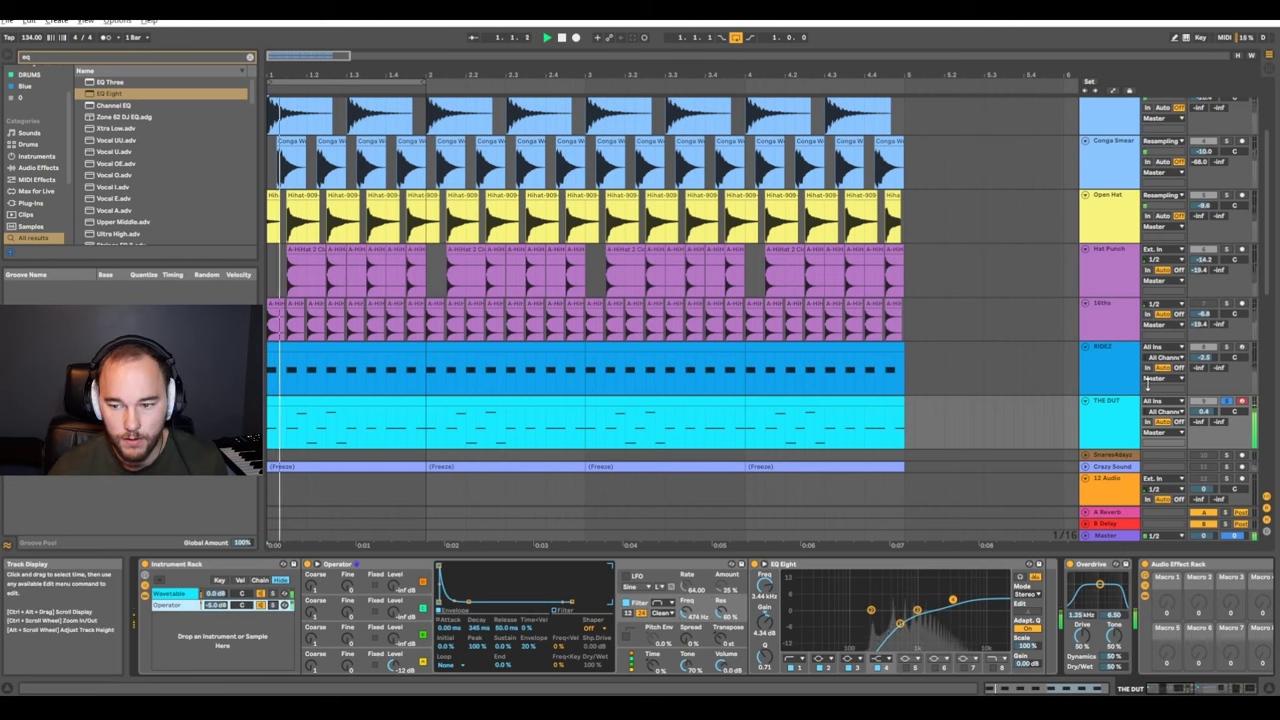
{"action": "key", "text": "space"}
{"action": "key", "text": "space"}
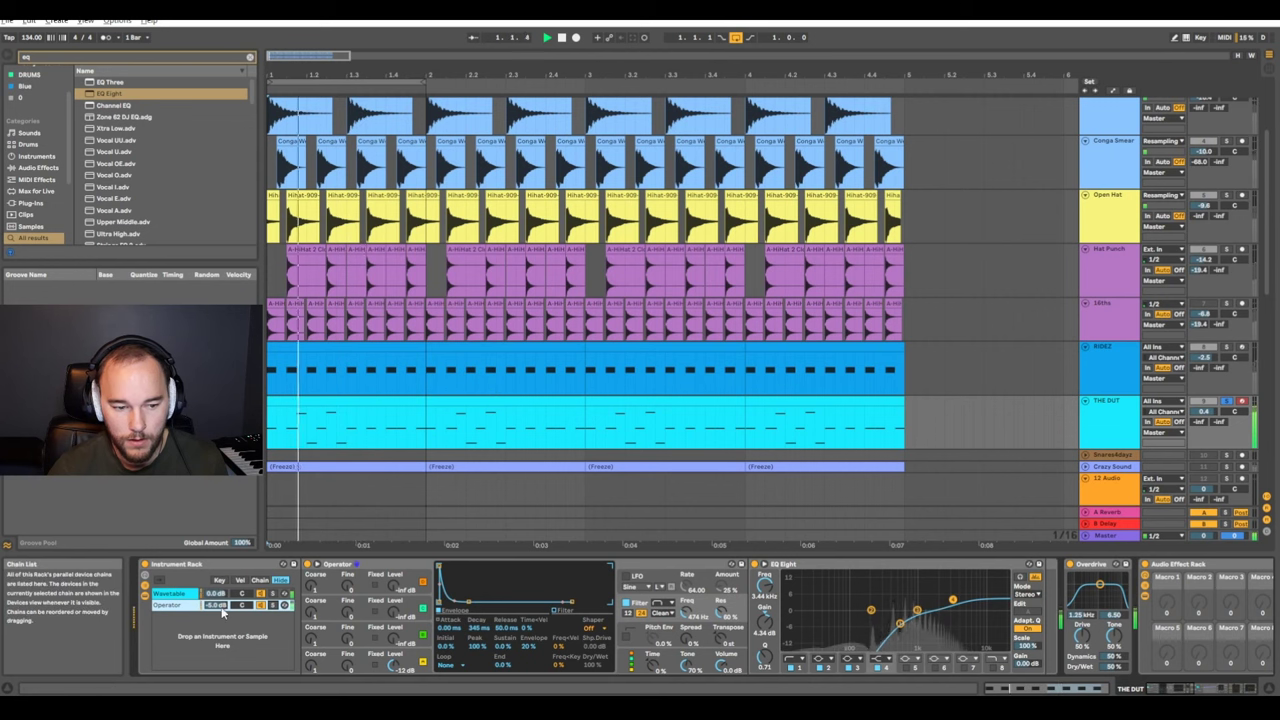
{"action": "key", "text": "space"}
{"action": "key", "text": "space"}
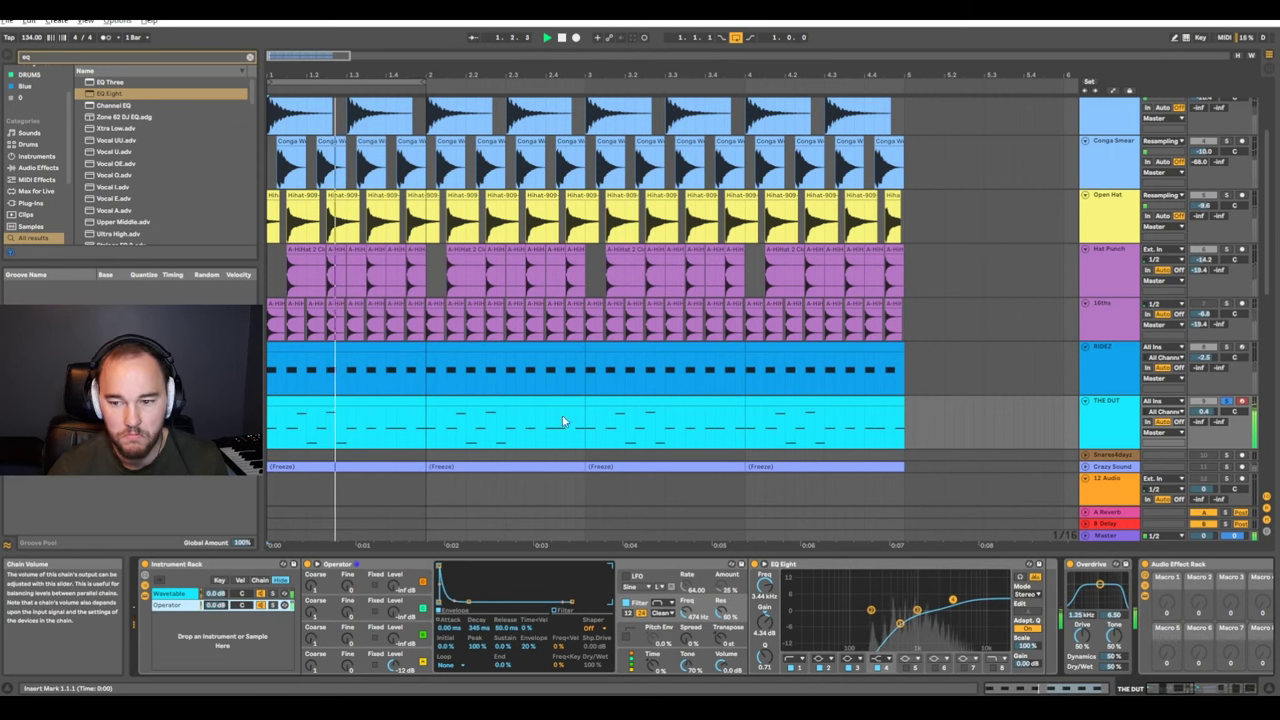
{"action": "key", "text": "space"}
{"action": "key", "text": "space"}
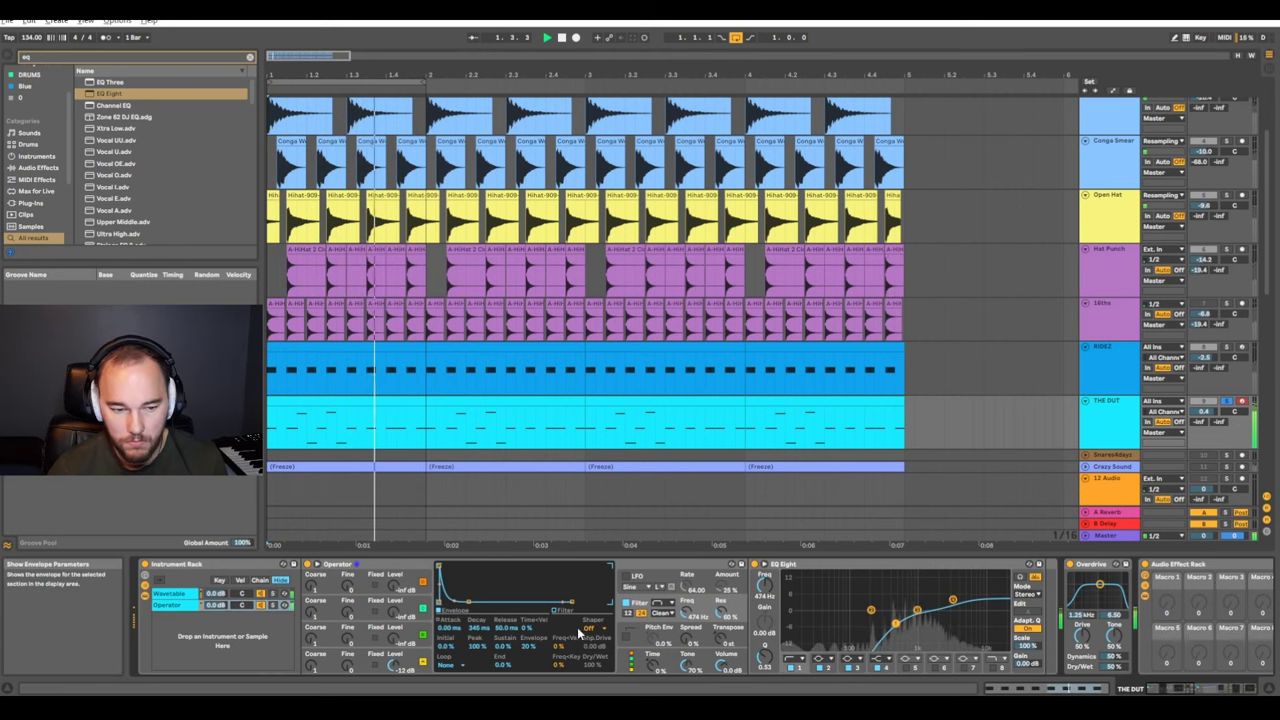
Show Operator's filter frequency automation on THE DUT, draw a gently wavy curve across the four bars, and play it
{"action": "right_click", "coordinate": [688, 614]}
{"action": "left_click", "coordinate": [734, 462]}
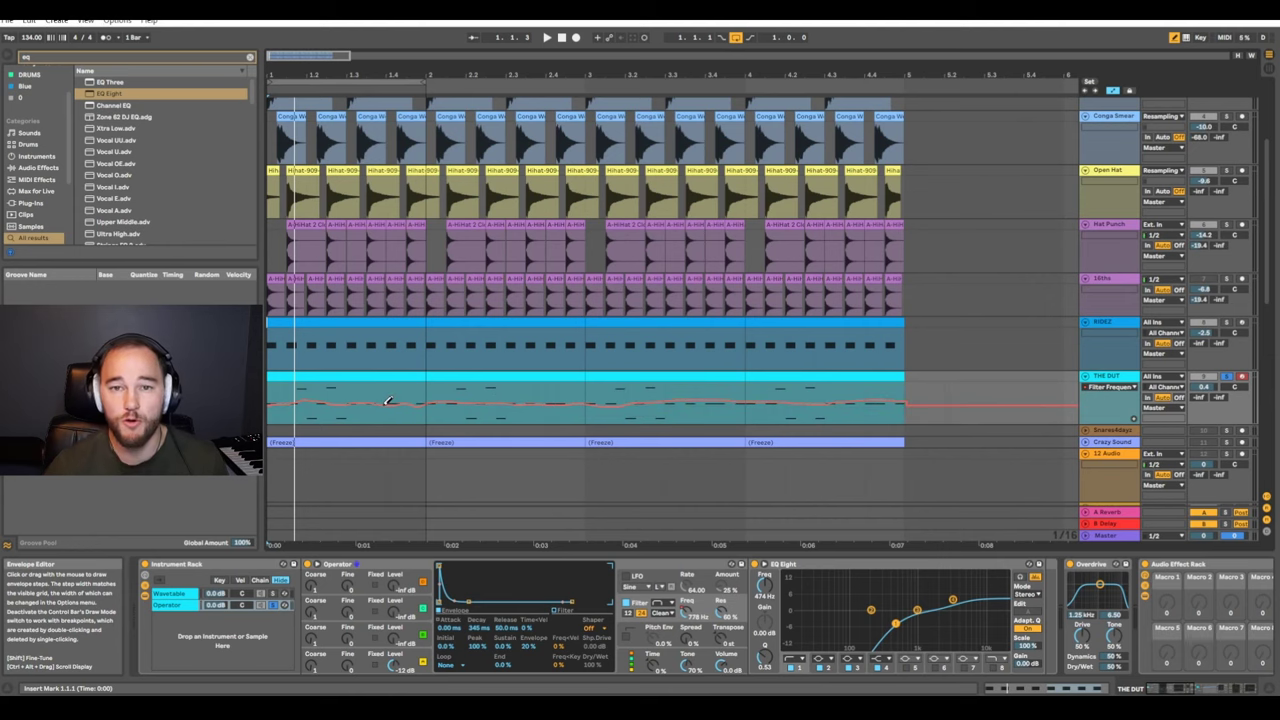
{"action": "key", "text": "space"}
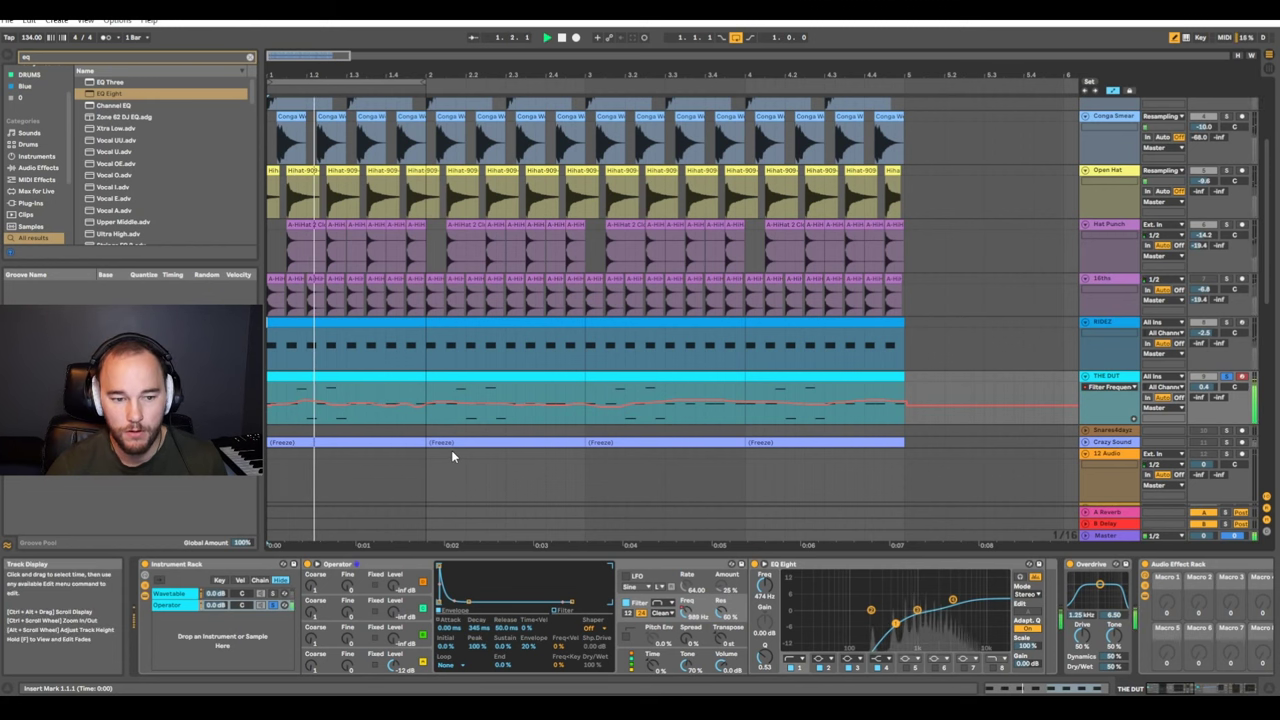
Solo the Wavetable chain, show its Filter 1 frequency automation, draw a gently wavy curve across the four bars, and play it
{"action": "left_click", "coordinate": [273, 594]}
{"action": "double_click", "coordinate": [177, 596]}
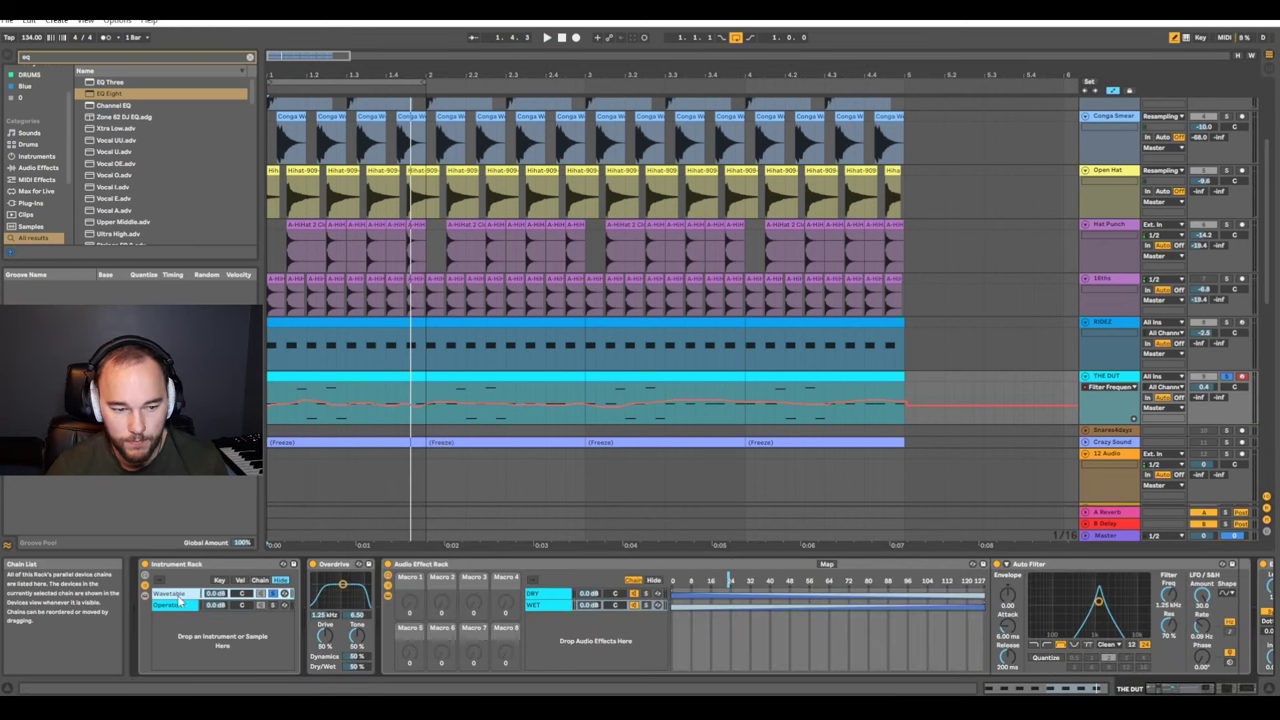
{"action": "left_click", "coordinate": [175, 594]}
{"action": "right_click", "coordinate": [584, 654]}
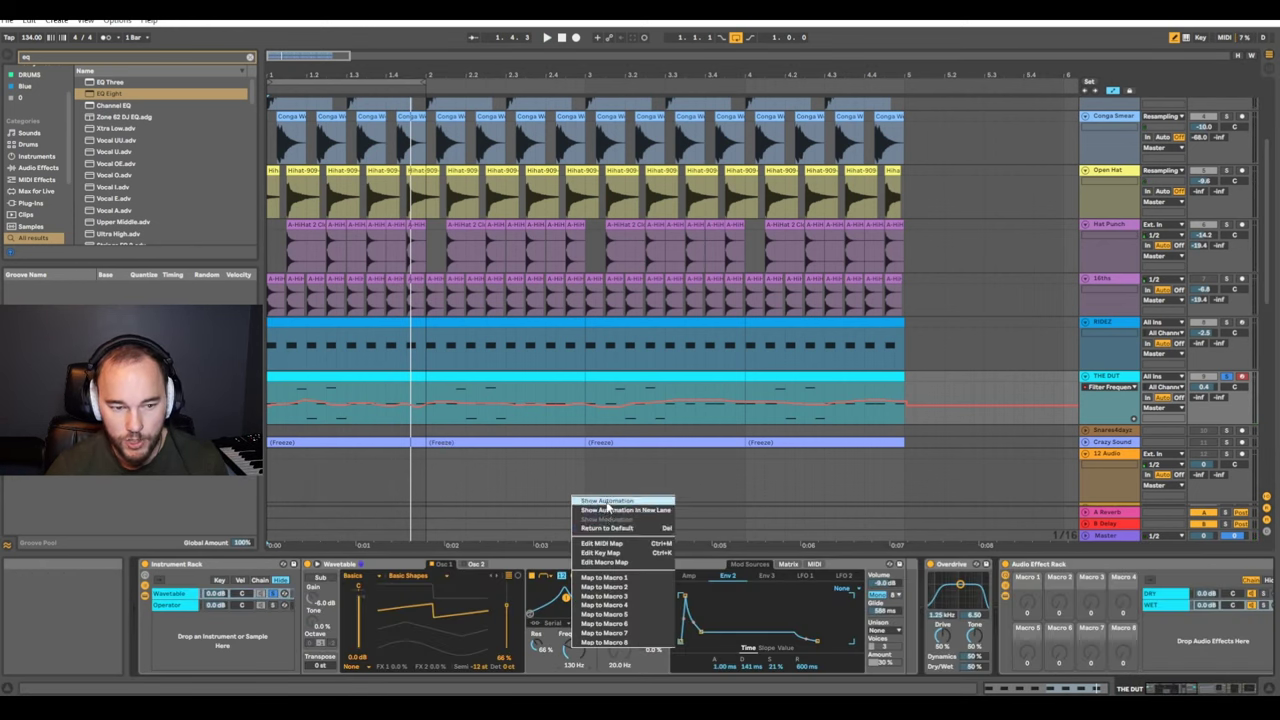
{"action": "left_click", "coordinate": [607, 502]}
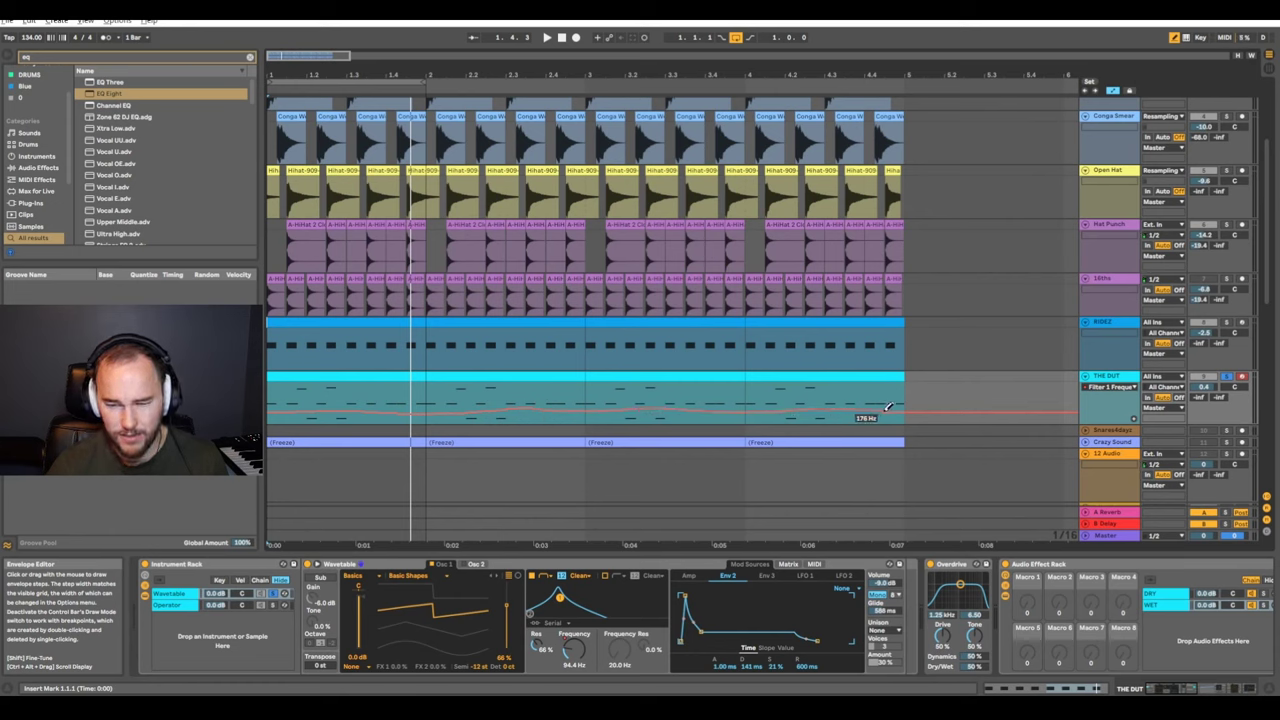
{"action": "key", "text": "space"}
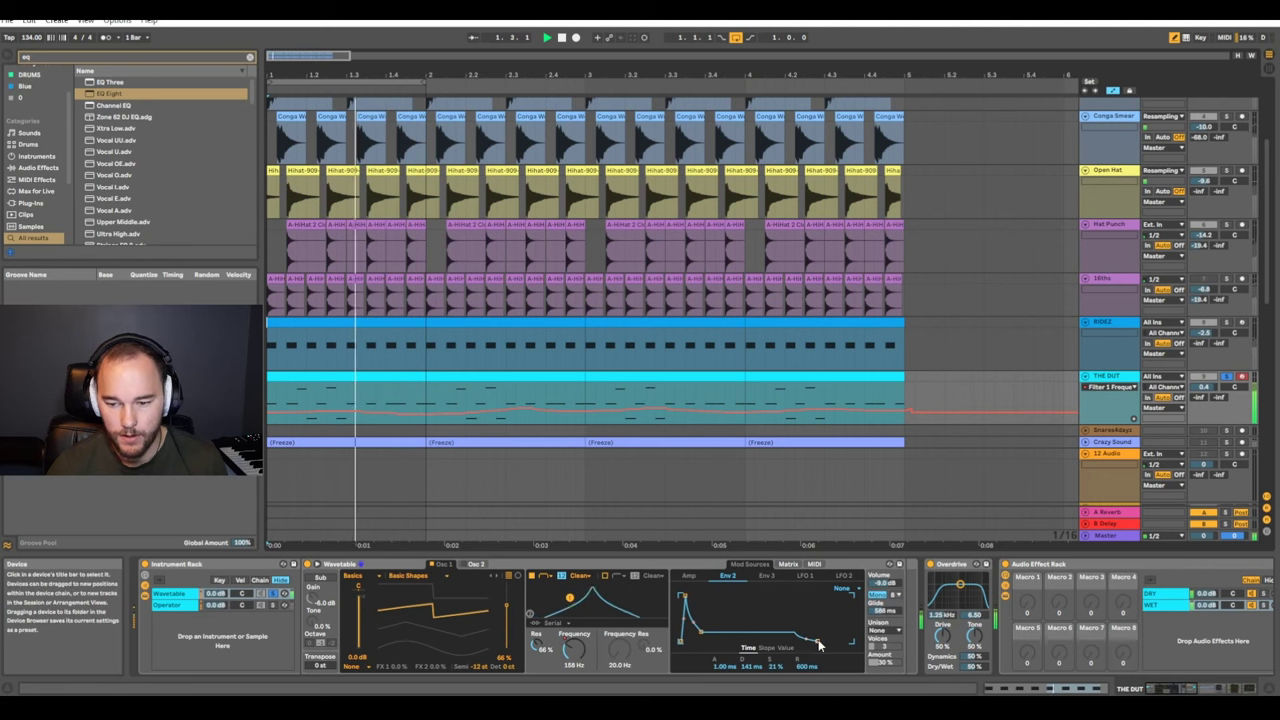
Set THE DUT's Overdrive to 41% drive and 39% dry/wet, and set the Operator chain to -4.0 dB
{"action": "scroll", "coordinate": [800, 630], "scroll_direction": "down", "scroll_amount": 1}
{"action": "scroll", "coordinate": [790, 624], "scroll_direction": "right", "scroll_amount": 5}
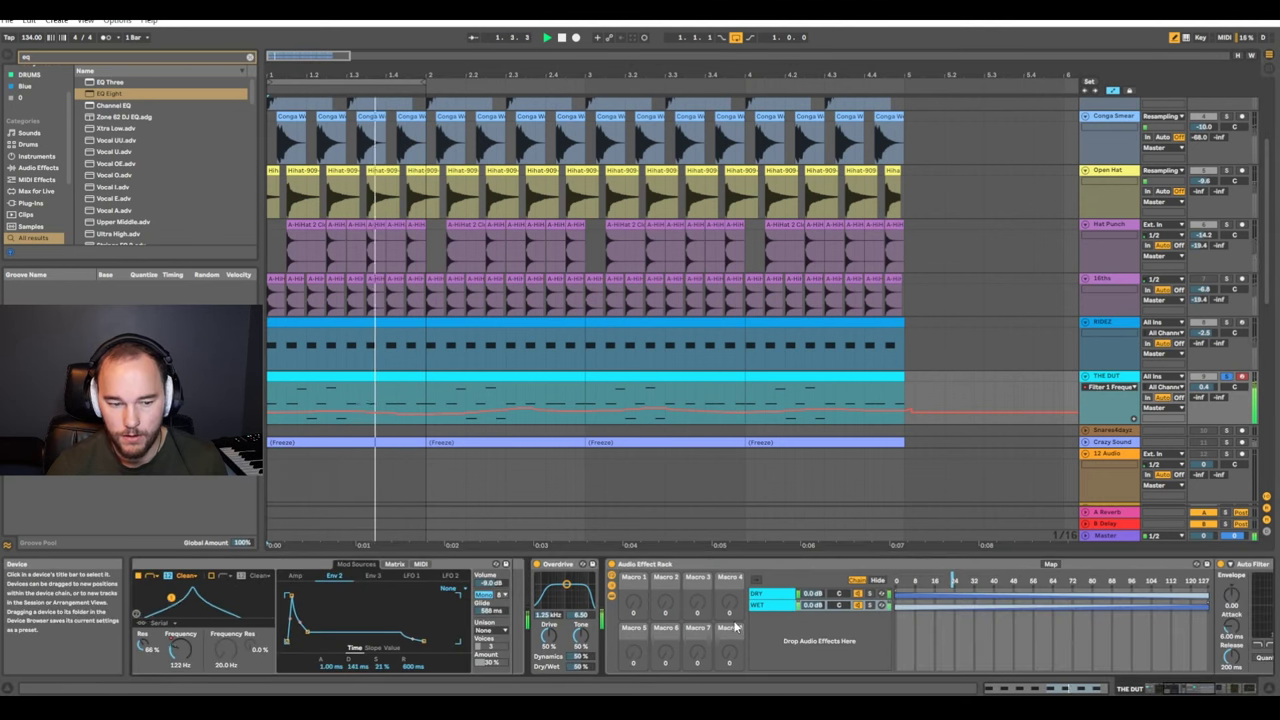
{"action": "scroll", "coordinate": [591, 594], "scroll_direction": "left", "scroll_amount": 6}
{"action": "key", "text": "space"}
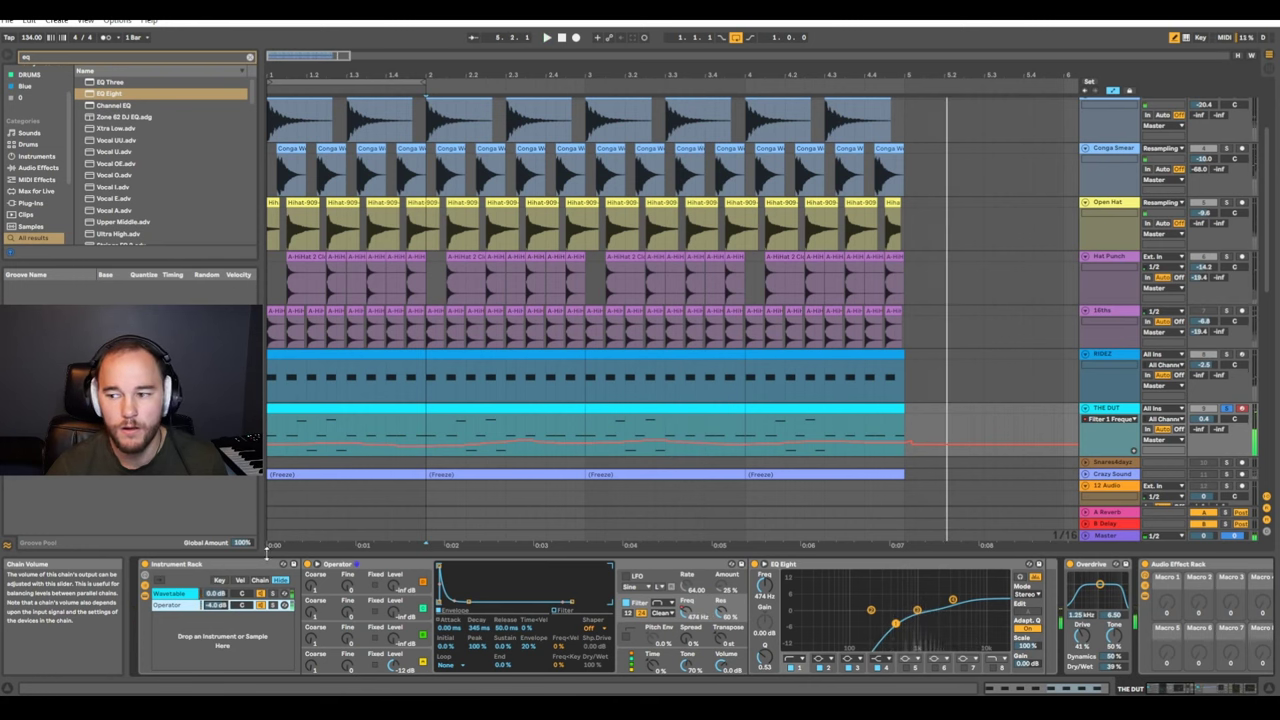
Hide the automation lanes, then unfold and solo the Crazy Sound track for playback
{"action": "scroll", "coordinate": [850, 360], "scroll_direction": "down", "scroll_amount": 2}
{"action": "left_click", "coordinate": [850, 360]}
{"action": "scroll", "coordinate": [941, 372], "scroll_direction": "down", "scroll_amount": 1}
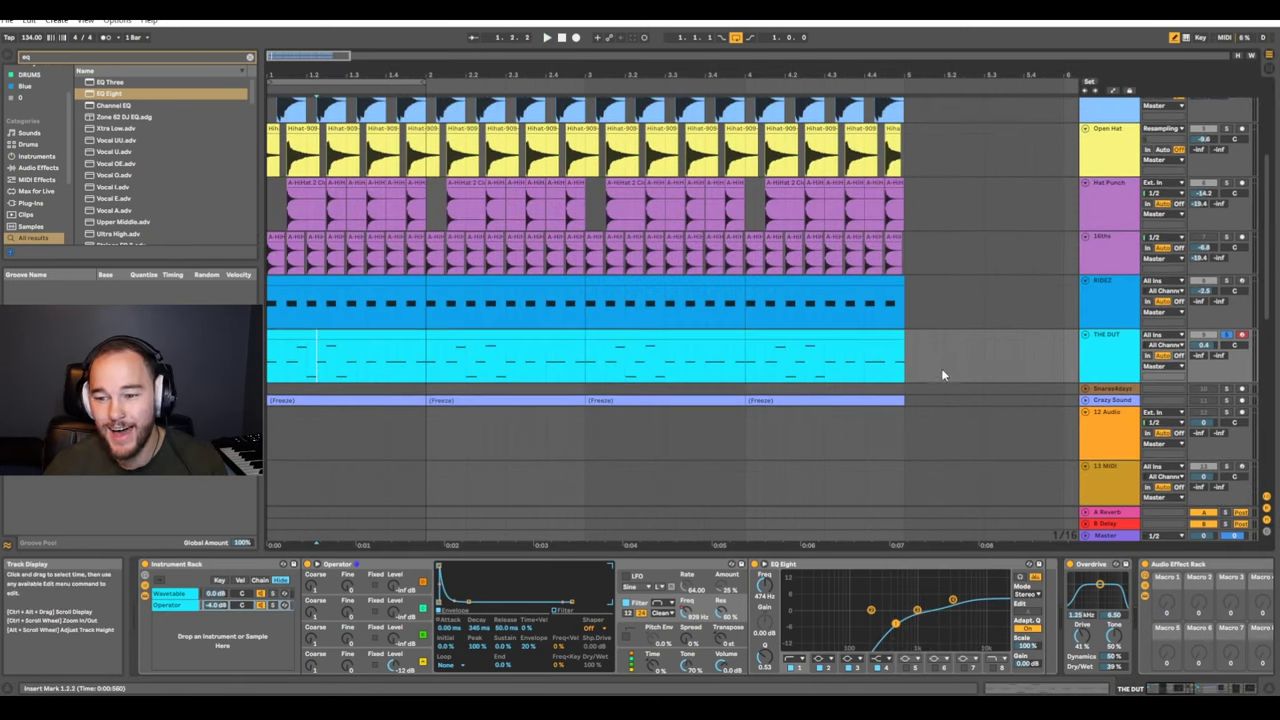
{"action": "scroll", "coordinate": [935, 372], "scroll_direction": "down", "scroll_amount": 1}
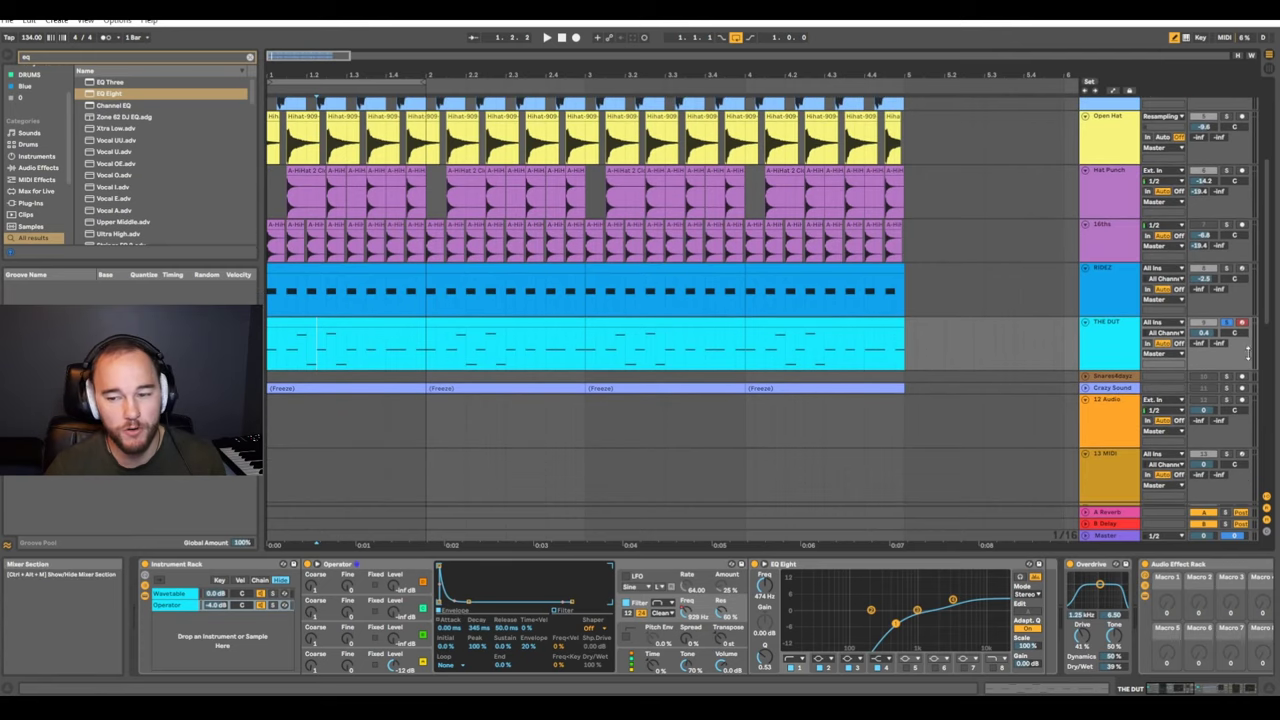
{"action": "scroll", "coordinate": [990, 380], "scroll_direction": "up", "scroll_amount": 3}
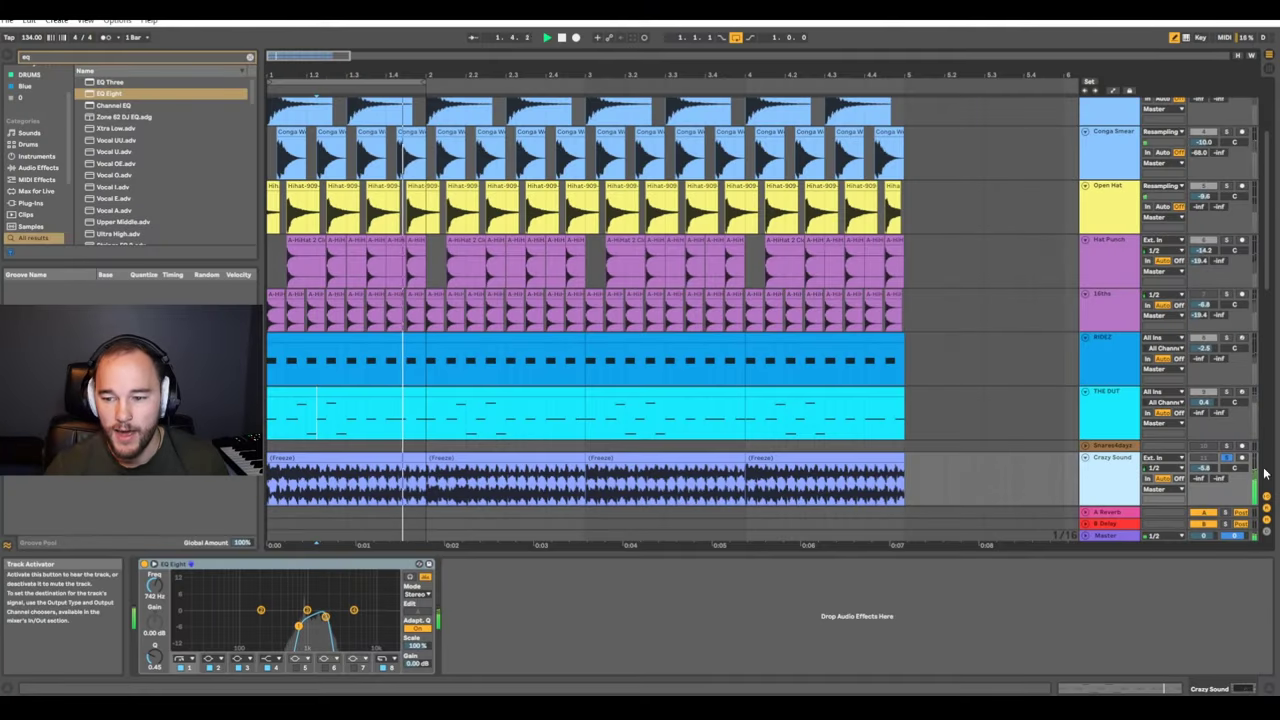
Add Reverb after Crazy Sound's EQ Eight with low cut enabled, input filter at 4.72 kHz, 1.60 s decay and 52% dry/wet
{"action": "key", "text": "ctrl+f"}
{"action": "type", "text": "re"}
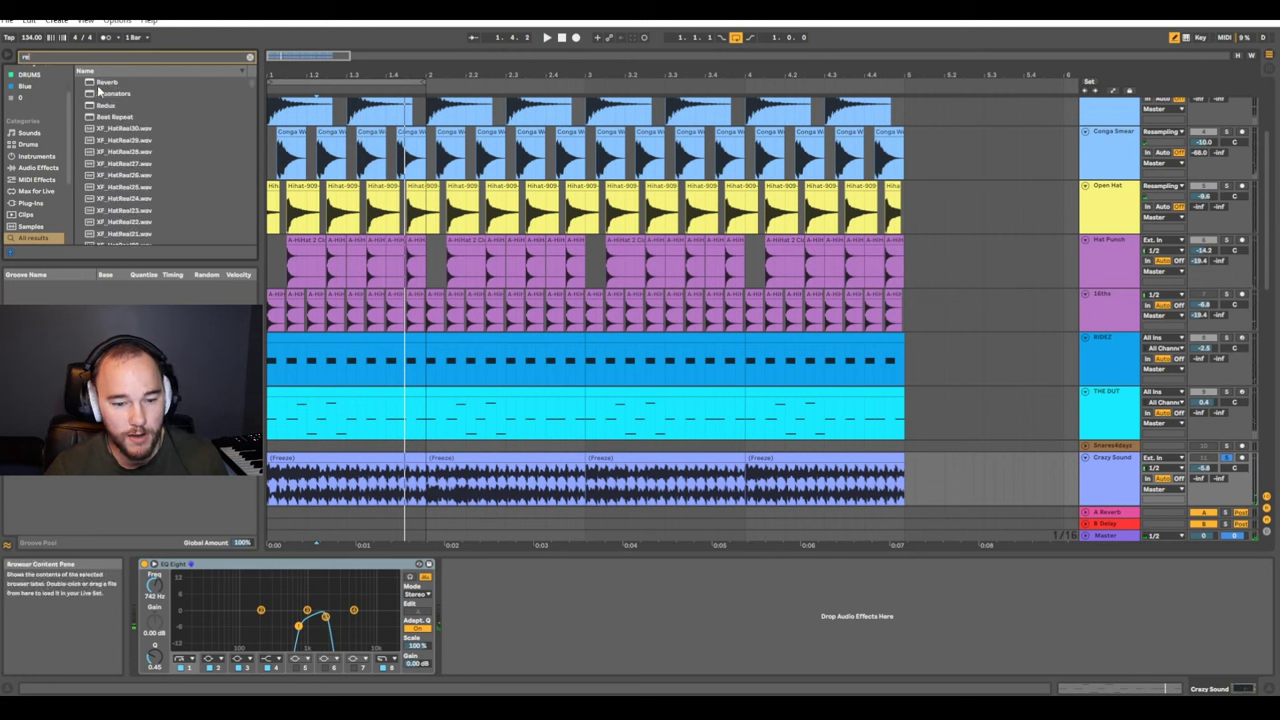
{"action": "left_click_drag", "start_coordinate": [461, 597], "coordinate": [463, 598]}
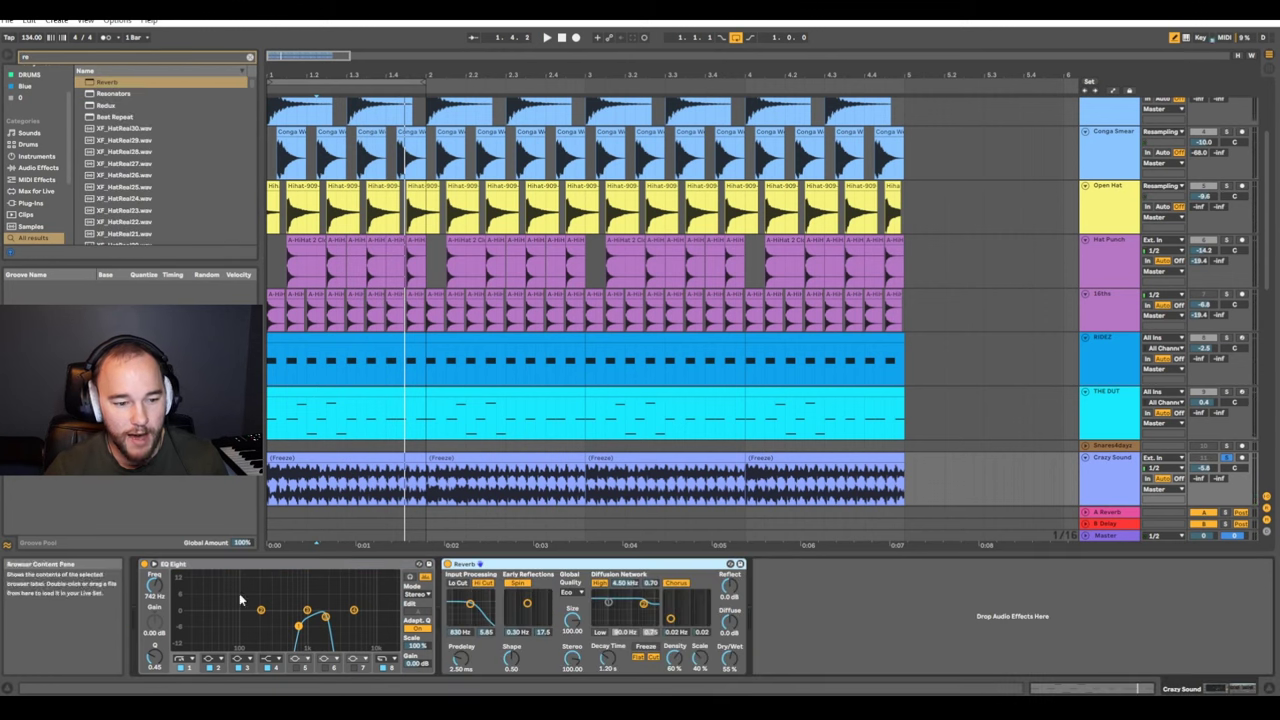
{"action": "left_click", "coordinate": [151, 568]}
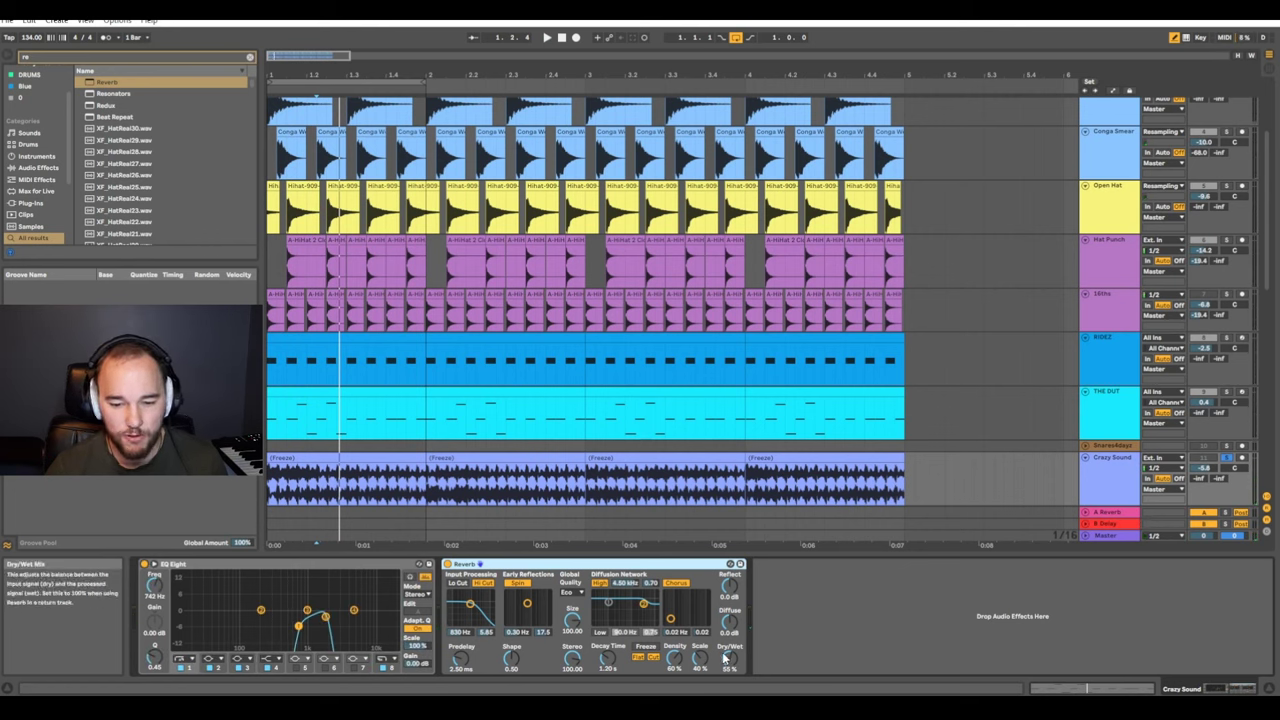
{"action": "key", "text": "space"}
{"action": "left_click", "coordinate": [458, 583]}
{"action": "left_click_drag", "start_coordinate": [470, 603], "coordinate": [473, 598]}
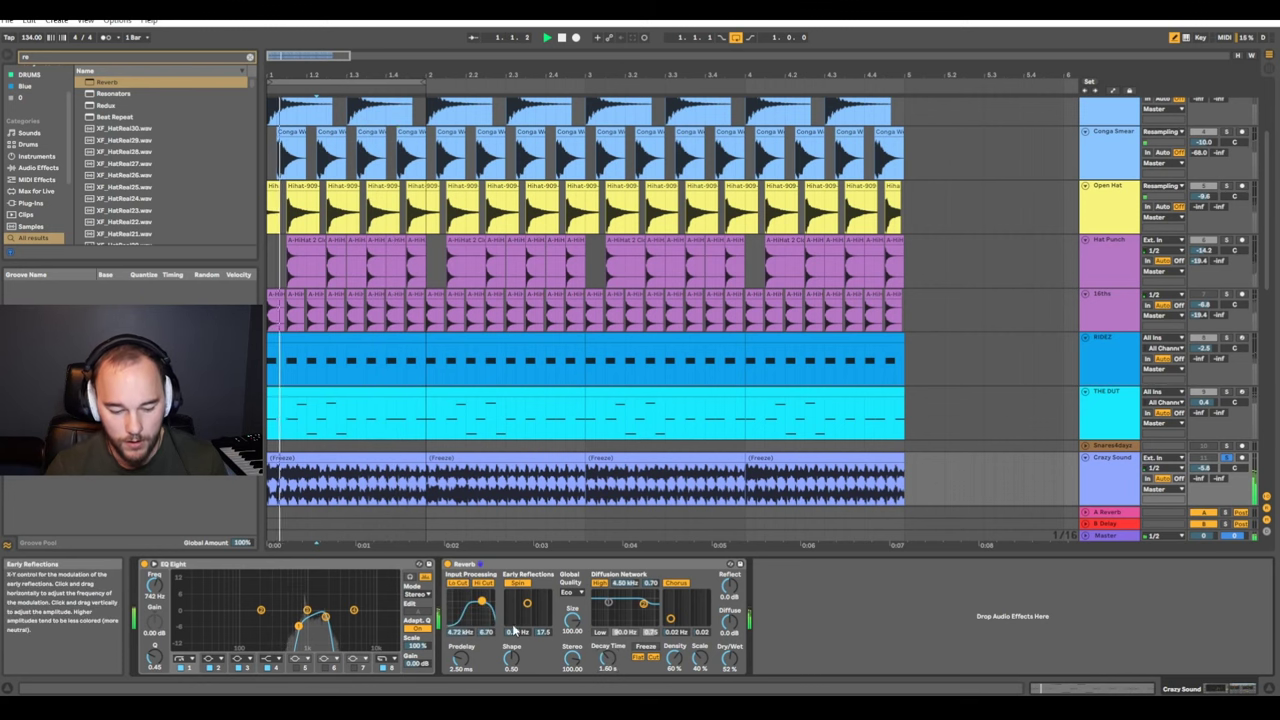
Add Auto Pan after the Reverb with 34.9% amount and 0.16 Hz rate, removing the stray Auto Filter
{"action": "type", "text": "auto"}
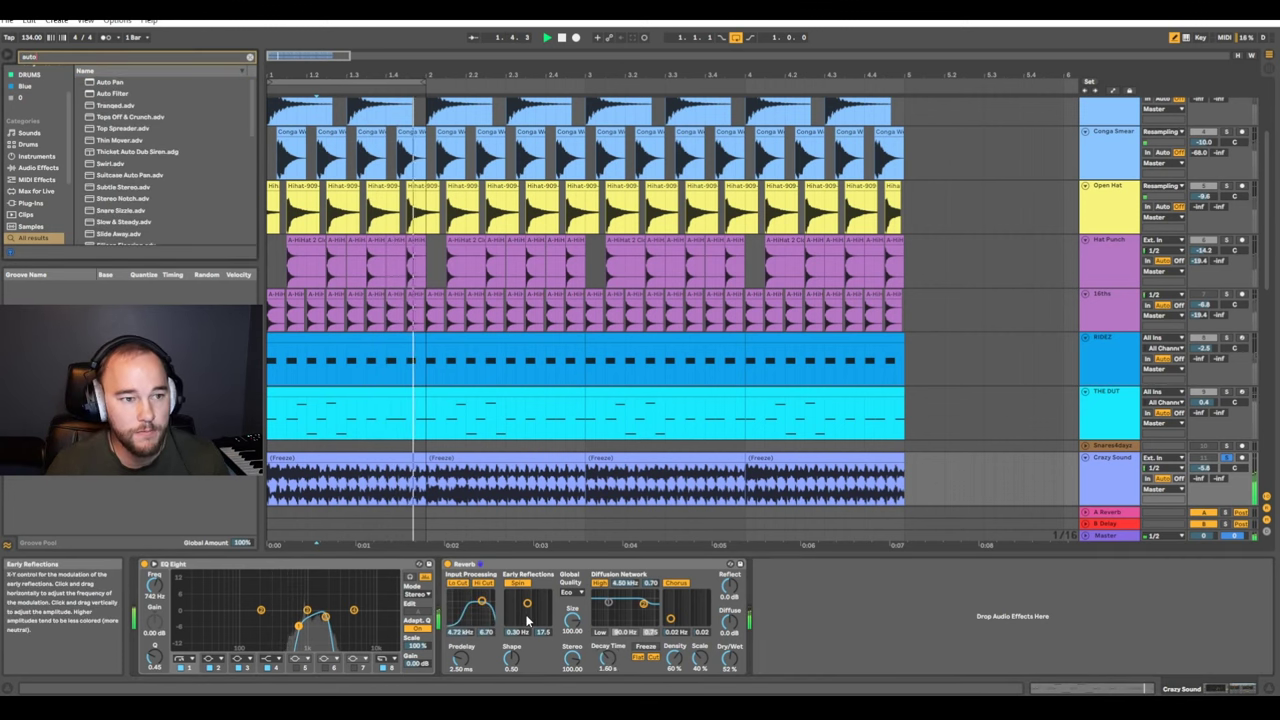
{"action": "double_click", "coordinate": [120, 93]}
{"action": "left_click", "coordinate": [980, 568]}
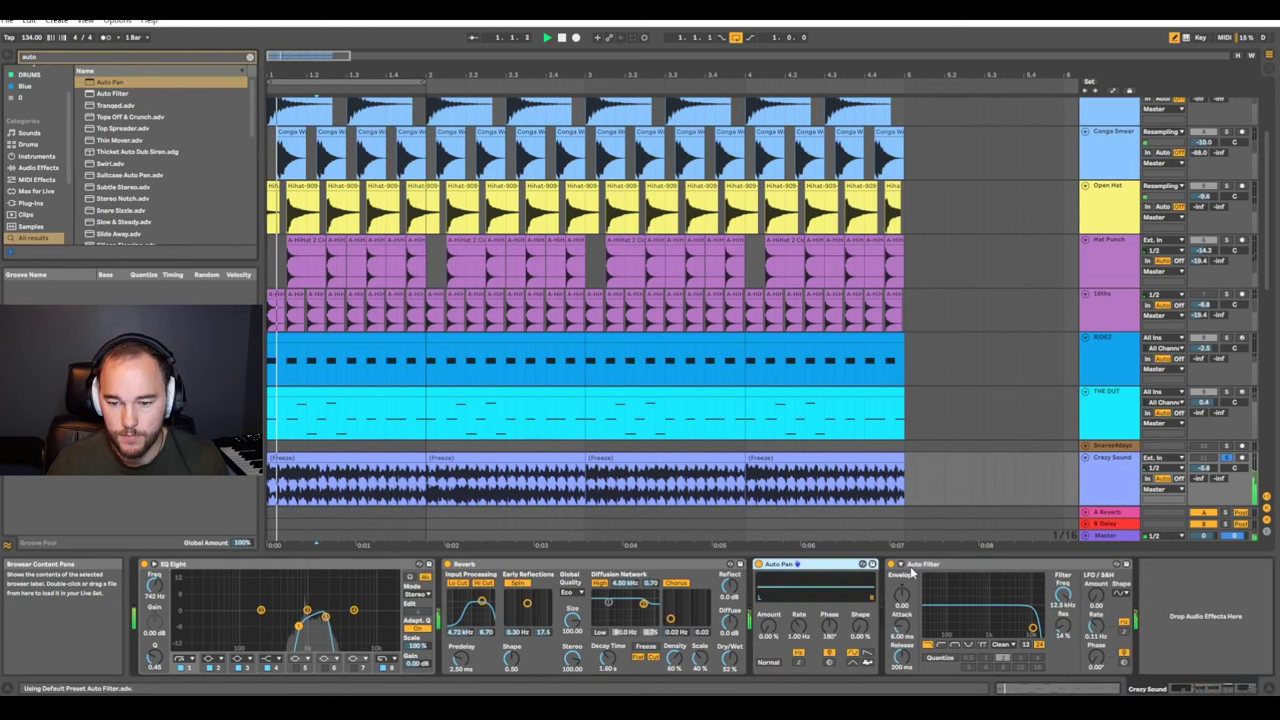
{"action": "key", "text": "Delete"}
{"action": "left_click_drag", "start_coordinate": [771, 629], "coordinate": [801, 637]}
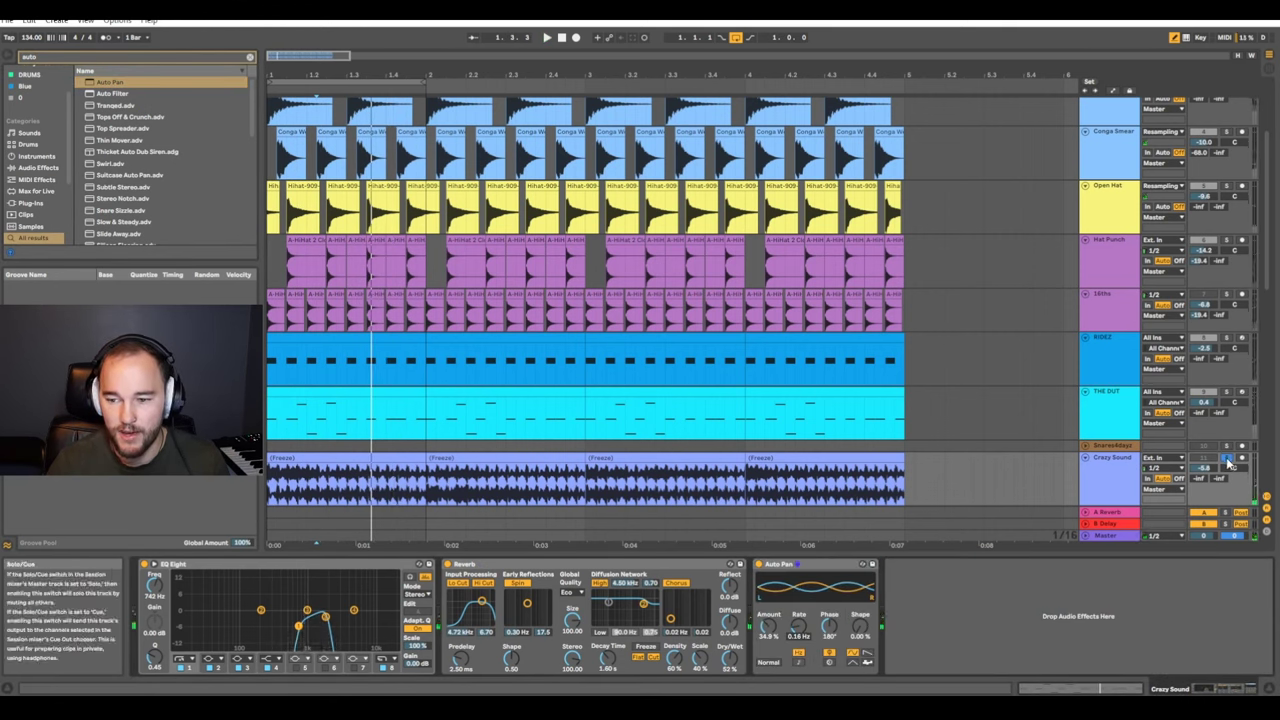
Unsolo Crazy Sound, play the full mix, and raise the track's volume to about -0.9 dB
{"action": "left_click", "coordinate": [1227, 459]}
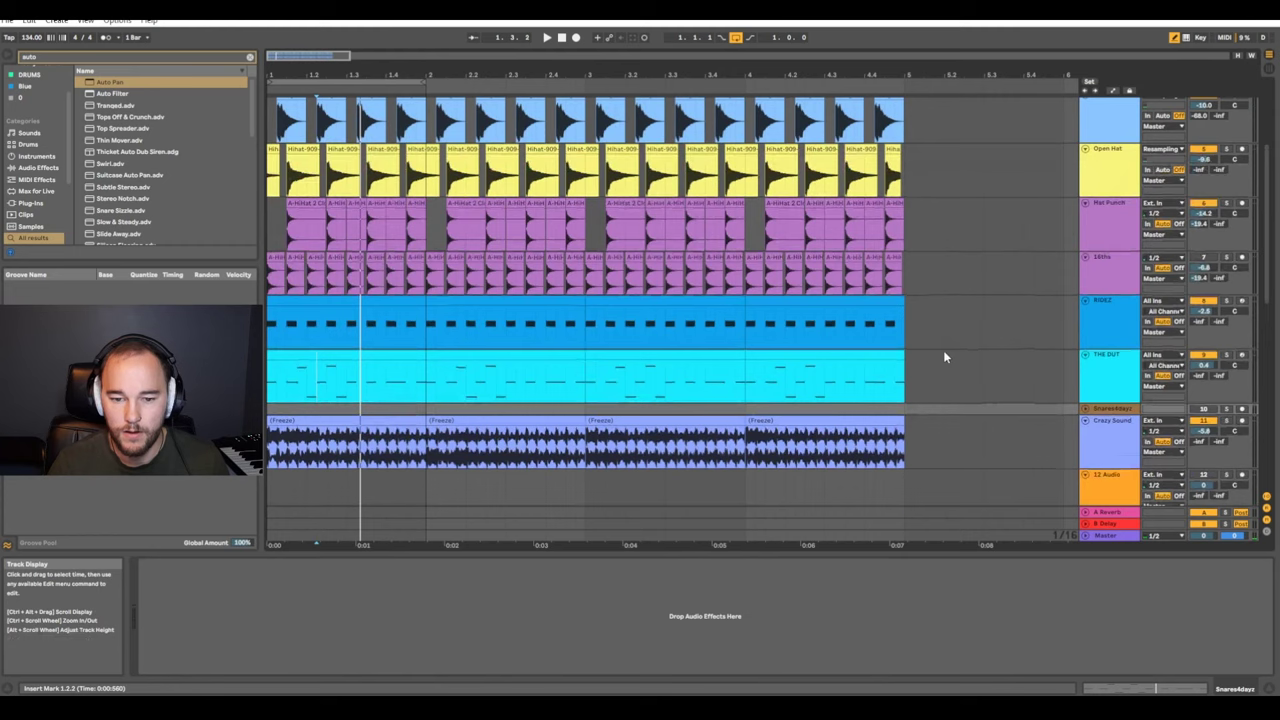
{"action": "key", "text": "space"}
{"action": "scroll", "coordinate": [940, 352], "scroll_direction": "up", "scroll_amount": 2}
{"action": "scroll", "coordinate": [938, 353], "scroll_direction": "down", "scroll_amount": 1}
{"action": "left_click_drag", "start_coordinate": [1201, 469], "coordinate": [1201, 462]}
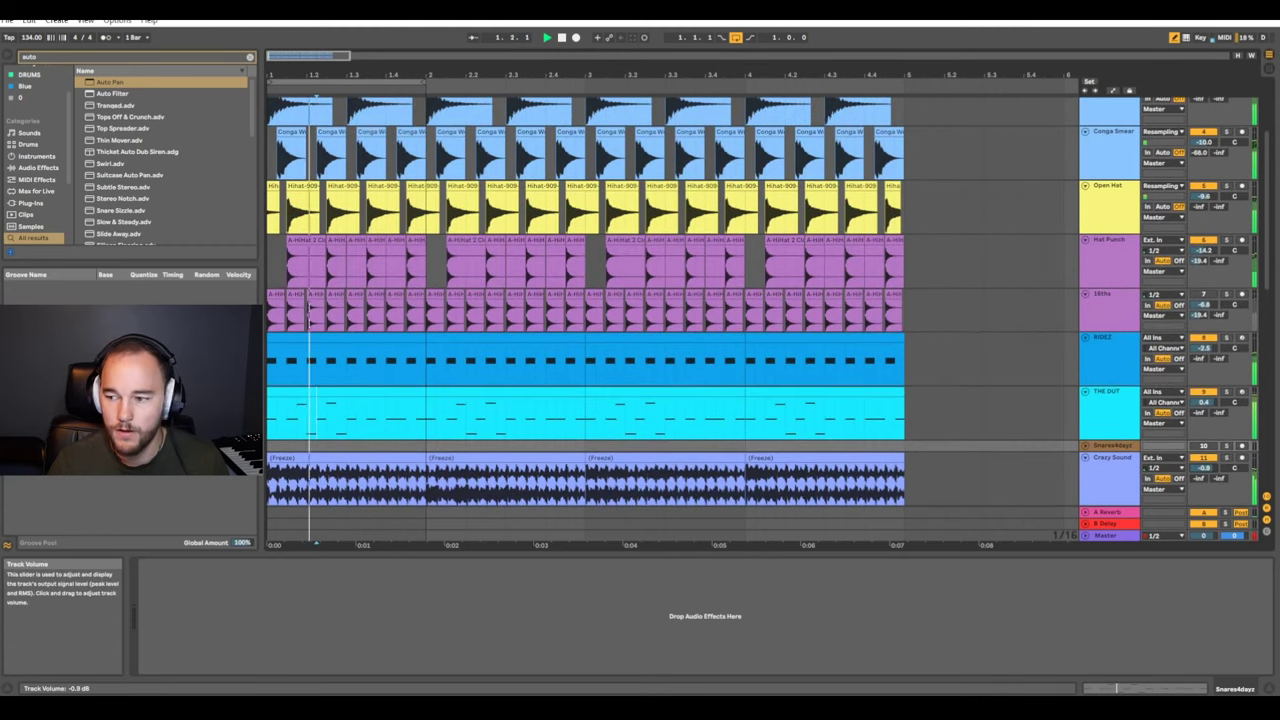
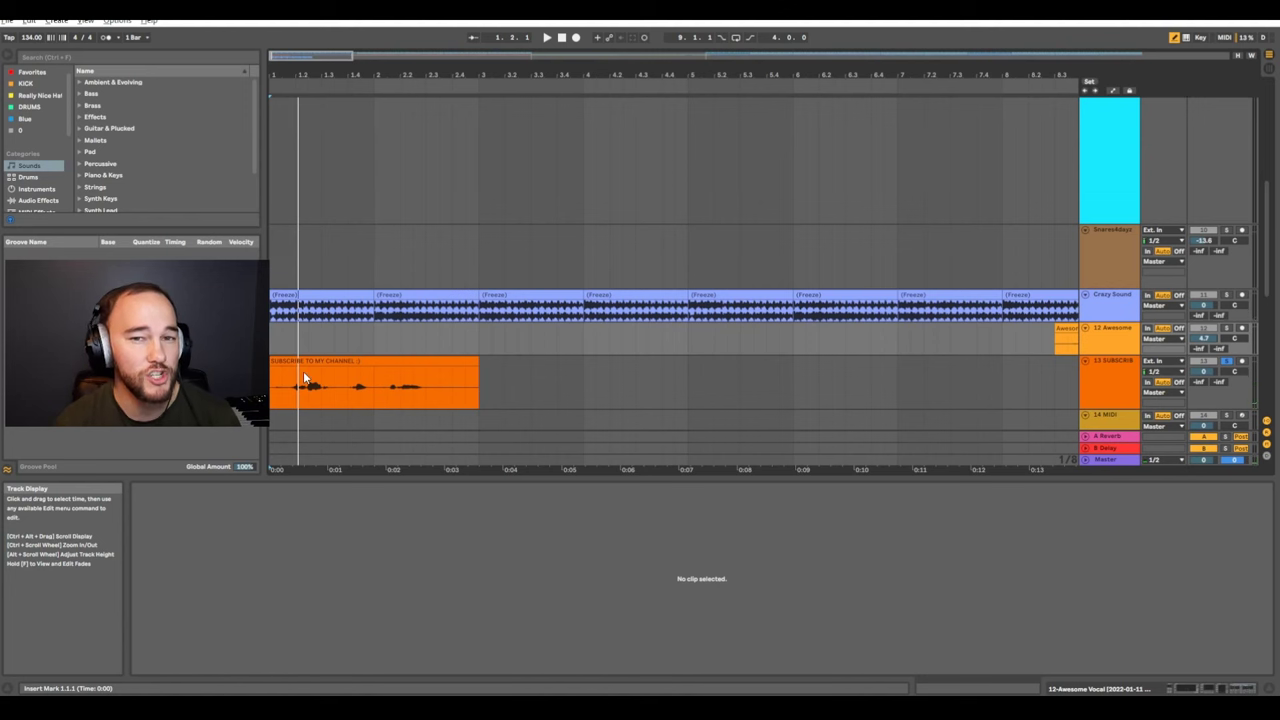
Open the "SUBSCRIBE TO MY CHANNEL :)" vocal clip on track 13 and play it
{"action": "left_click", "coordinate": [326, 358]}
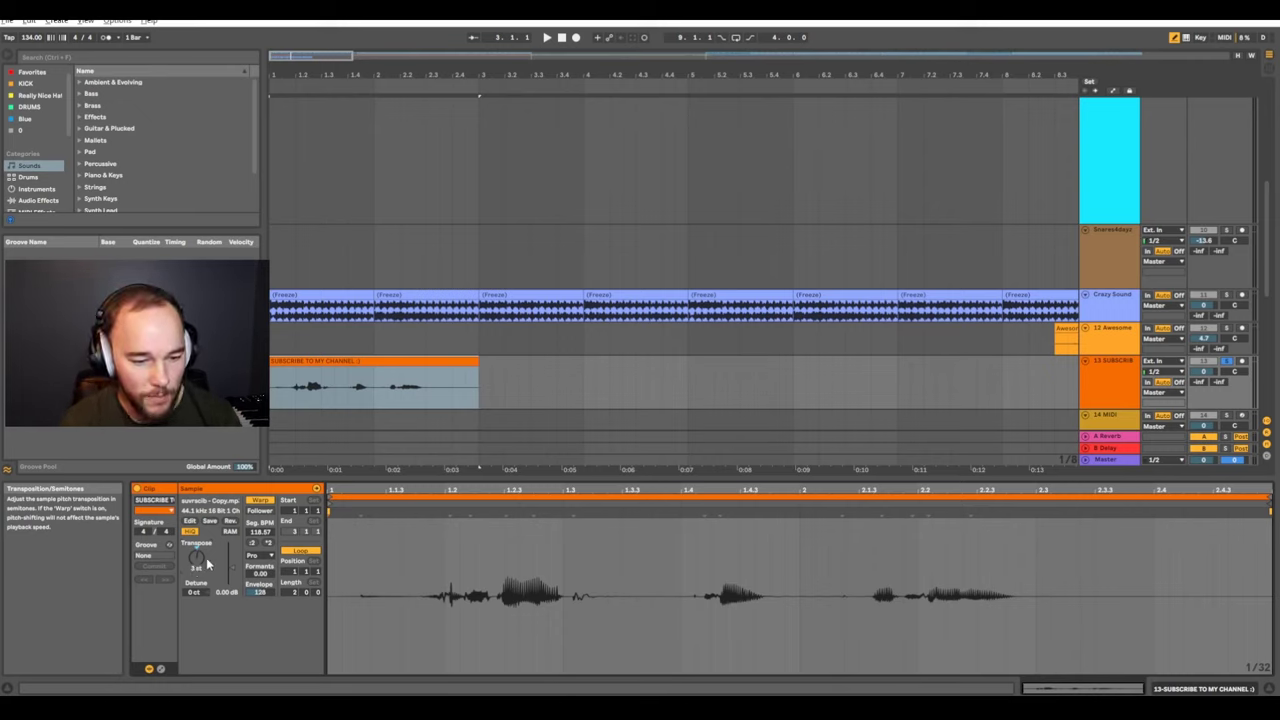
{"action": "key", "text": "space"}
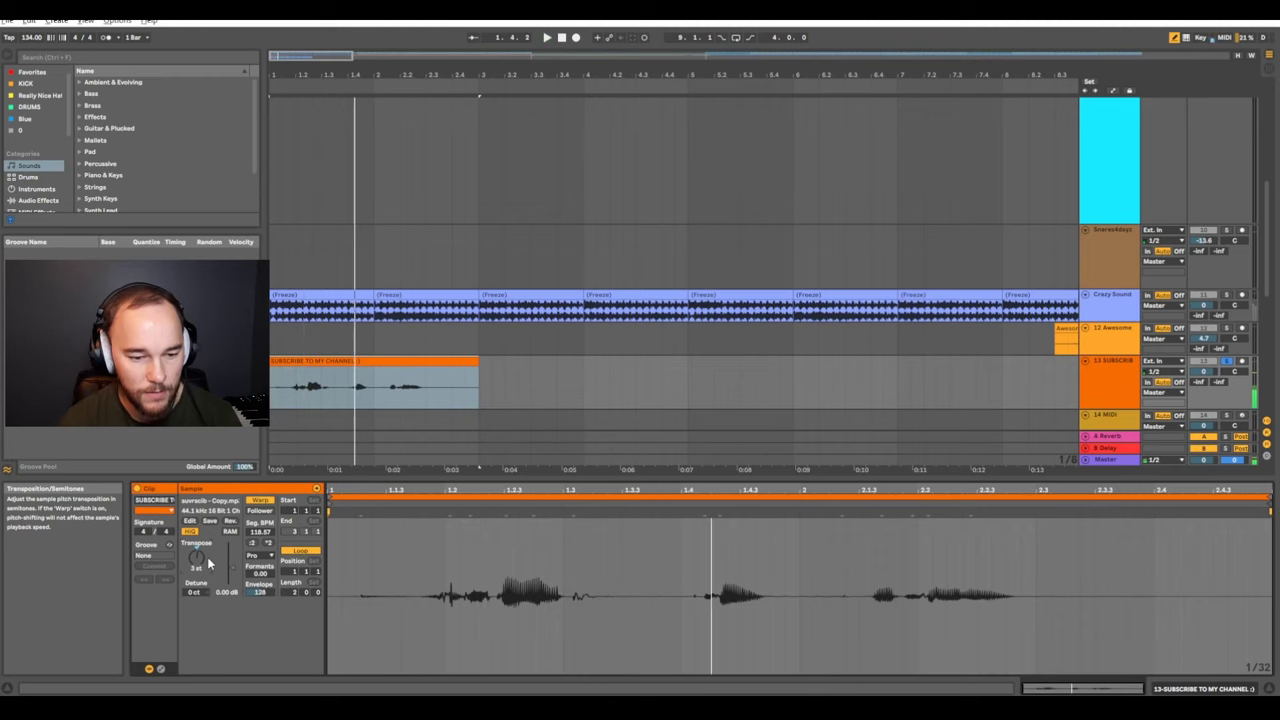
Transpose the "SUBSCRIBE TO MY CHANNEL :)" vocal clip to 4 st and choose Complex Pro as its warp mode
{"action": "left_click_drag", "start_coordinate": [197, 560], "coordinate": [197, 554]}
{"action": "key", "text": "space"}
{"action": "key", "text": "space"}
{"action": "left_click", "coordinate": [258, 555]}
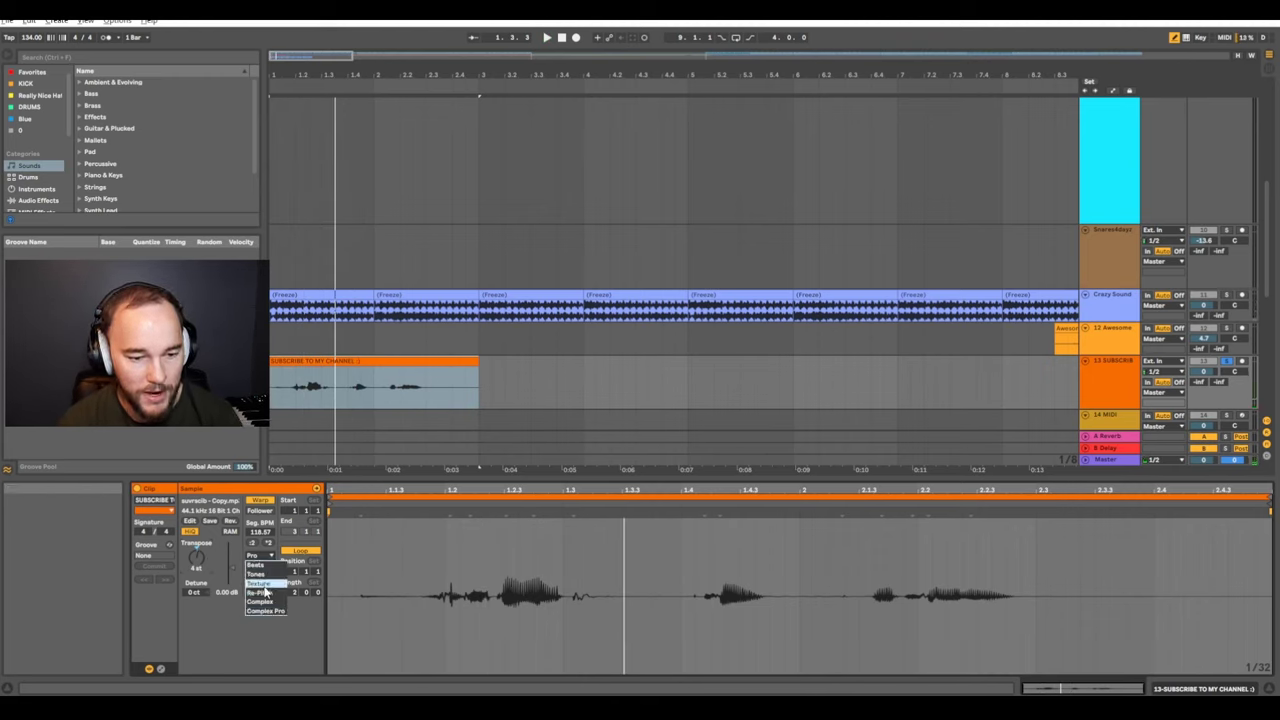
{"action": "left_click", "coordinate": [270, 614]}
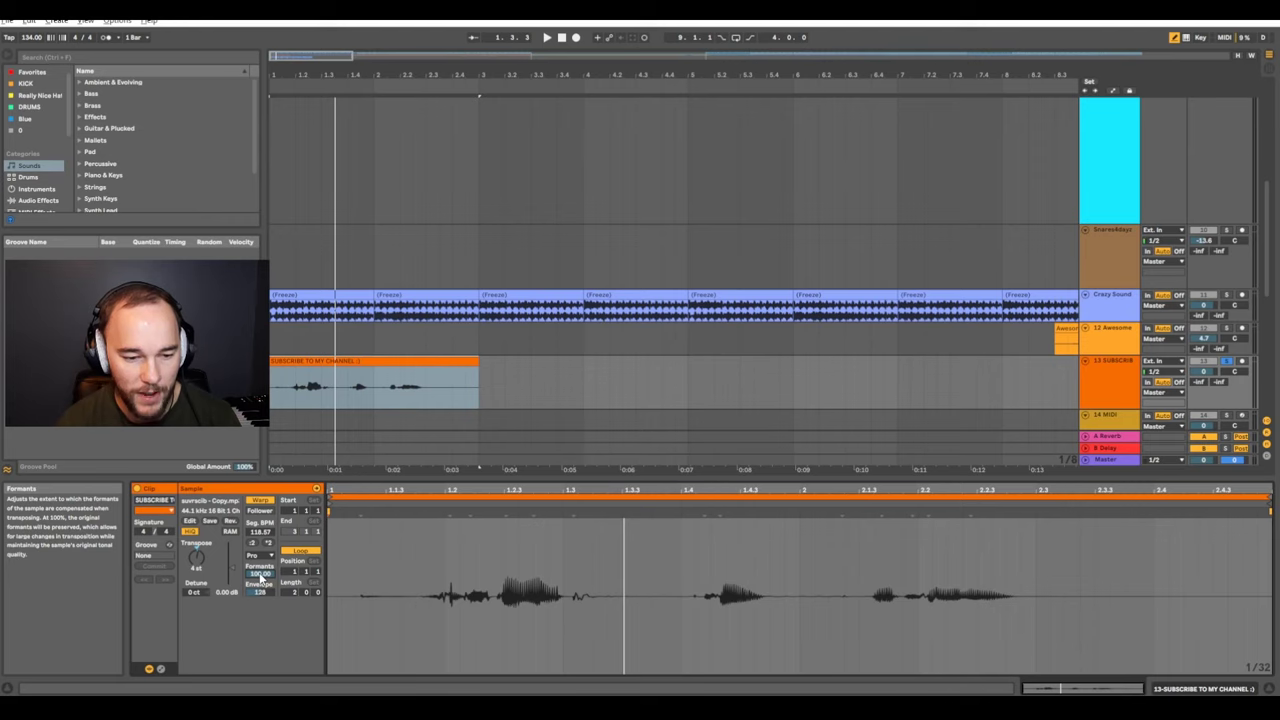
Audition the vocal clip with Formants at 100, lower them to about 25.78 and replay it
{"action": "key", "text": "space"}
{"action": "key", "text": "space"}
{"action": "key", "text": "space"}
{"action": "mouse_move", "coordinate": [264, 575]}
{"action": "left_mouse_down"}
{"action": "mouse_move", "coordinate": [264, 637]}
{"action": "mouse_move", "coordinate": [264, 590]}
{"action": "left_mouse_up"}
{"action": "key", "text": "space"}
{"action": "key", "text": "space"}
{"action": "key", "text": "space"}
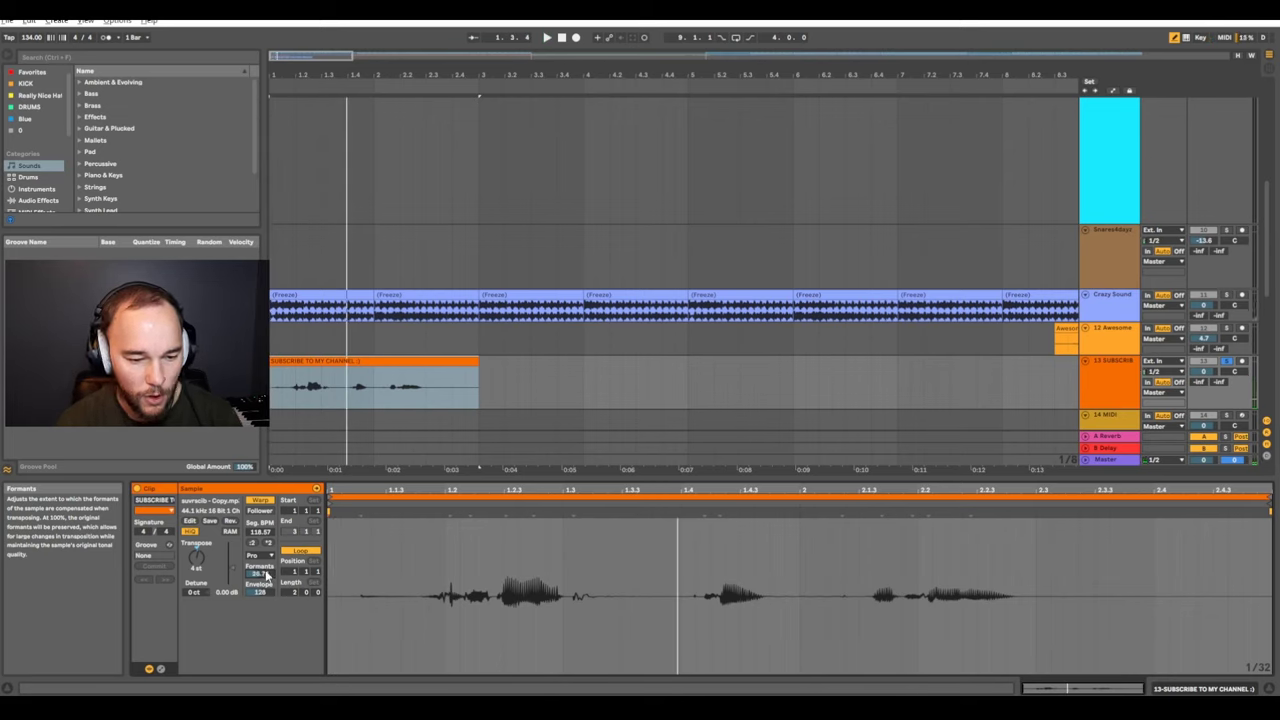
{"action": "key", "text": "space"}
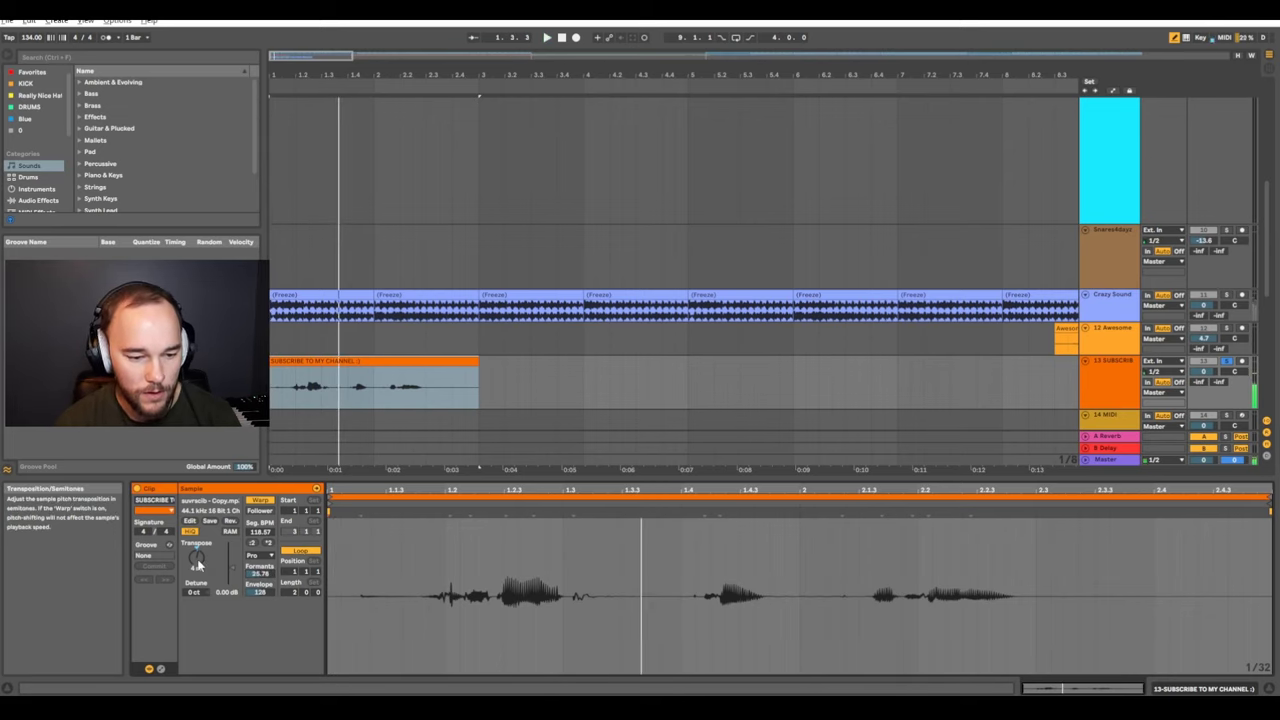
Transpose the vocal clip to 6 st, audition Formants between 0 and 100, and set them to 35.16
{"action": "key", "text": "space"}
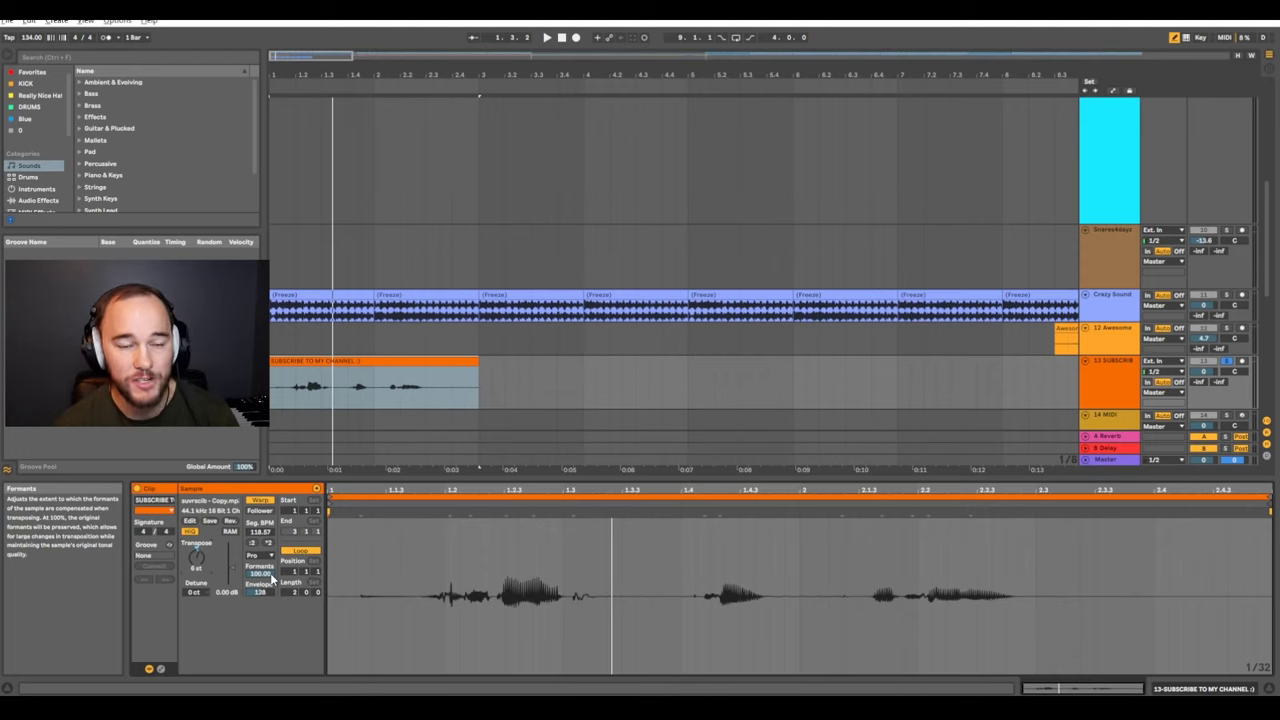
{"action": "key", "text": "space"}
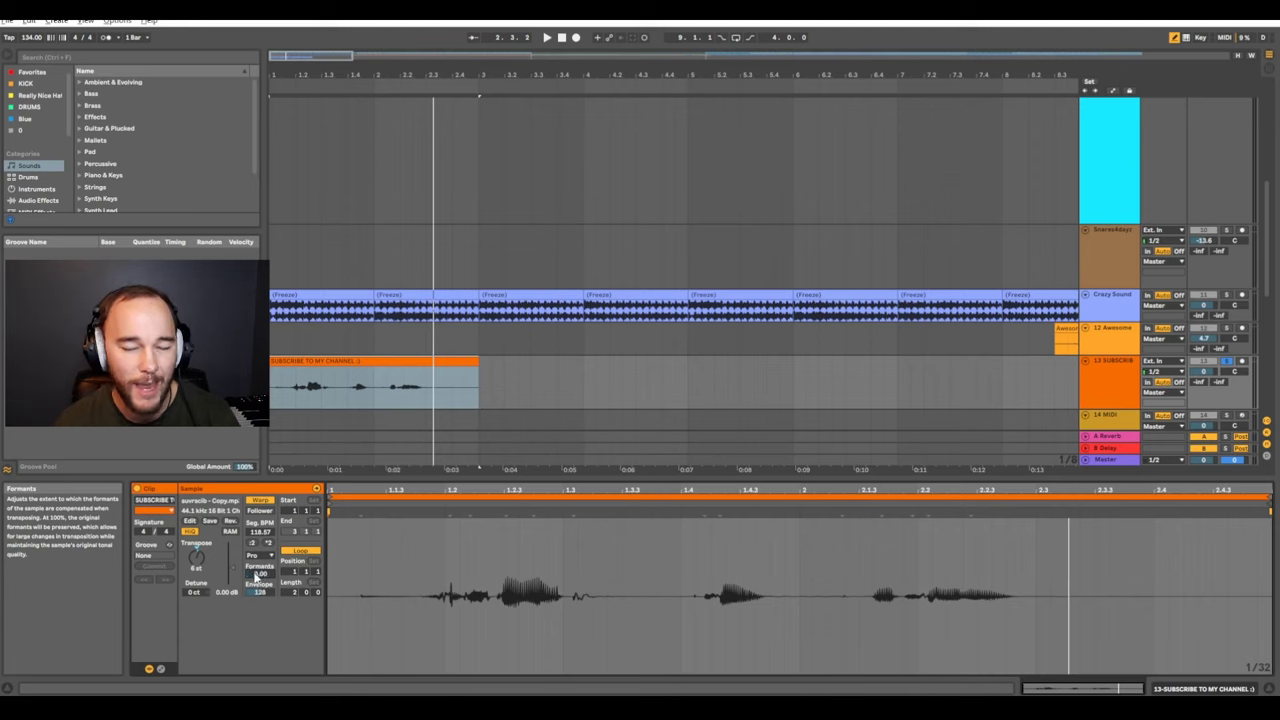
{"action": "key", "text": "space"}
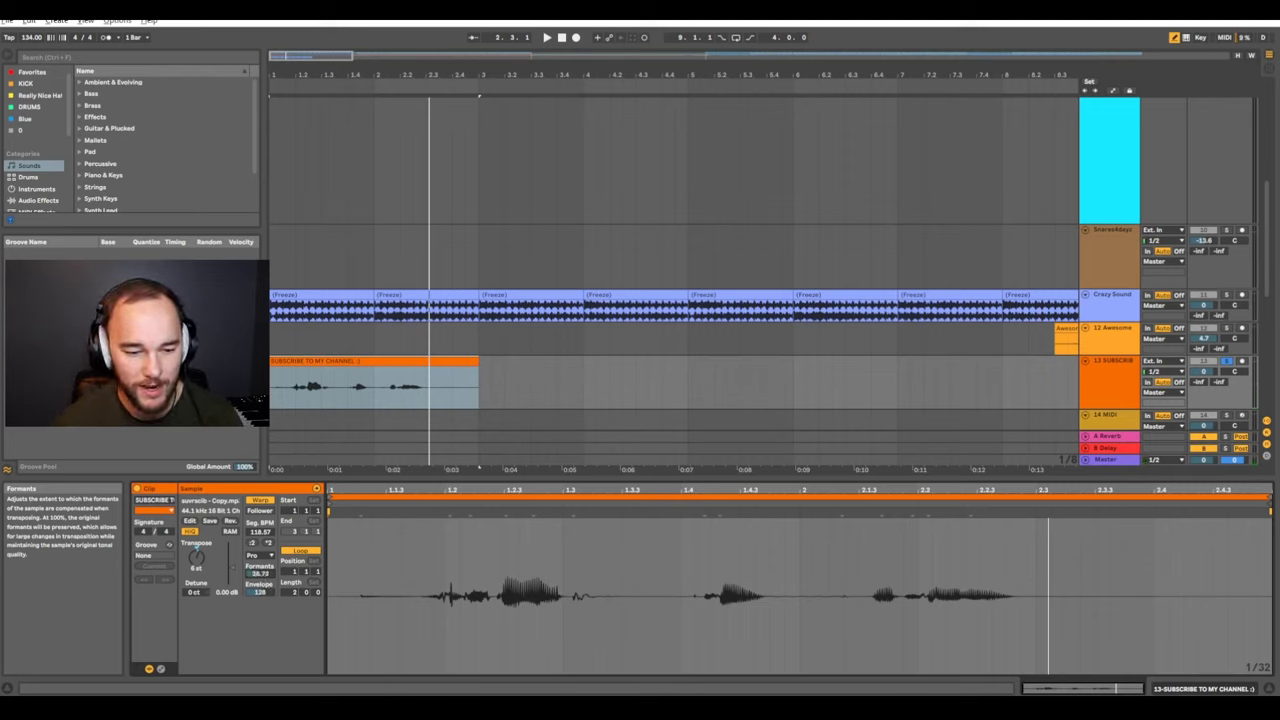
{"action": "key", "text": "space"}
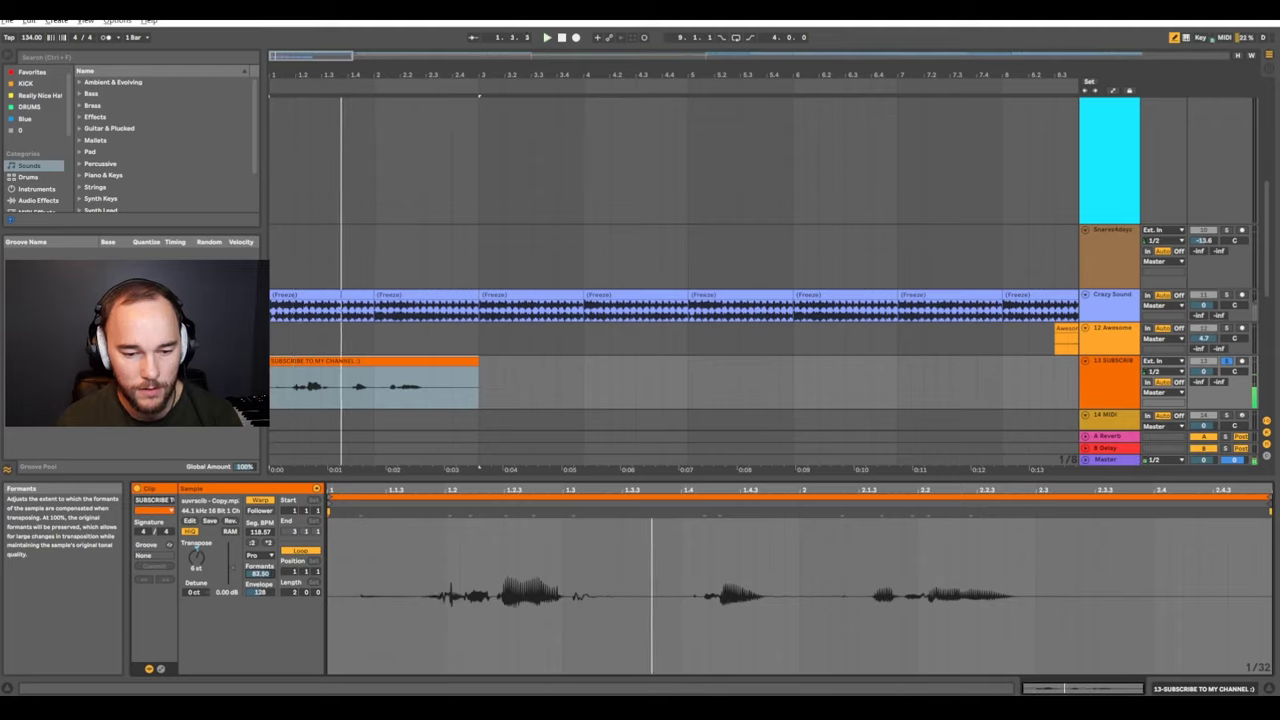
{"action": "left_click_drag", "start_coordinate": [260, 574], "coordinate": [260, 630]}
{"action": "key", "text": "space"}
{"action": "key", "text": "space"}
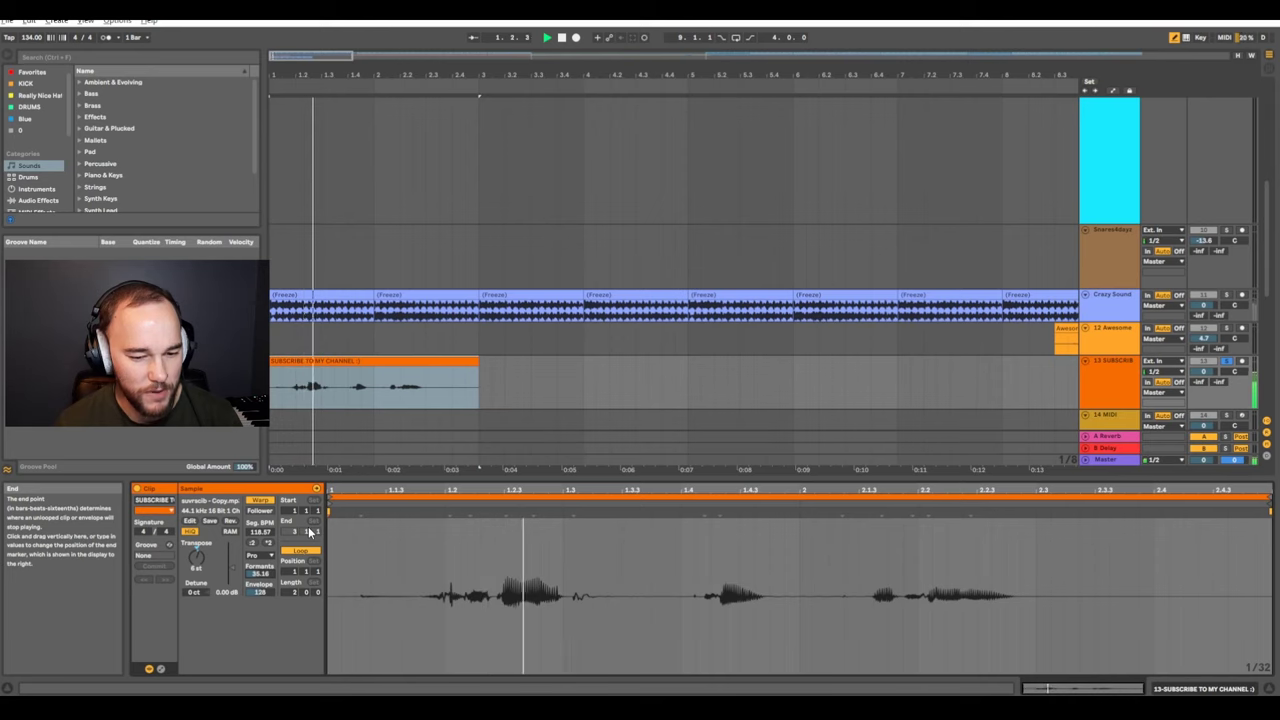
Shape track 13's Overdrive while auditioning, with the filter at 6.84 kHz, bandwidth 7.05, drive 27%, tone 43% and dry/wet 25%
{"action": "left_click", "coordinate": [1119, 383]}
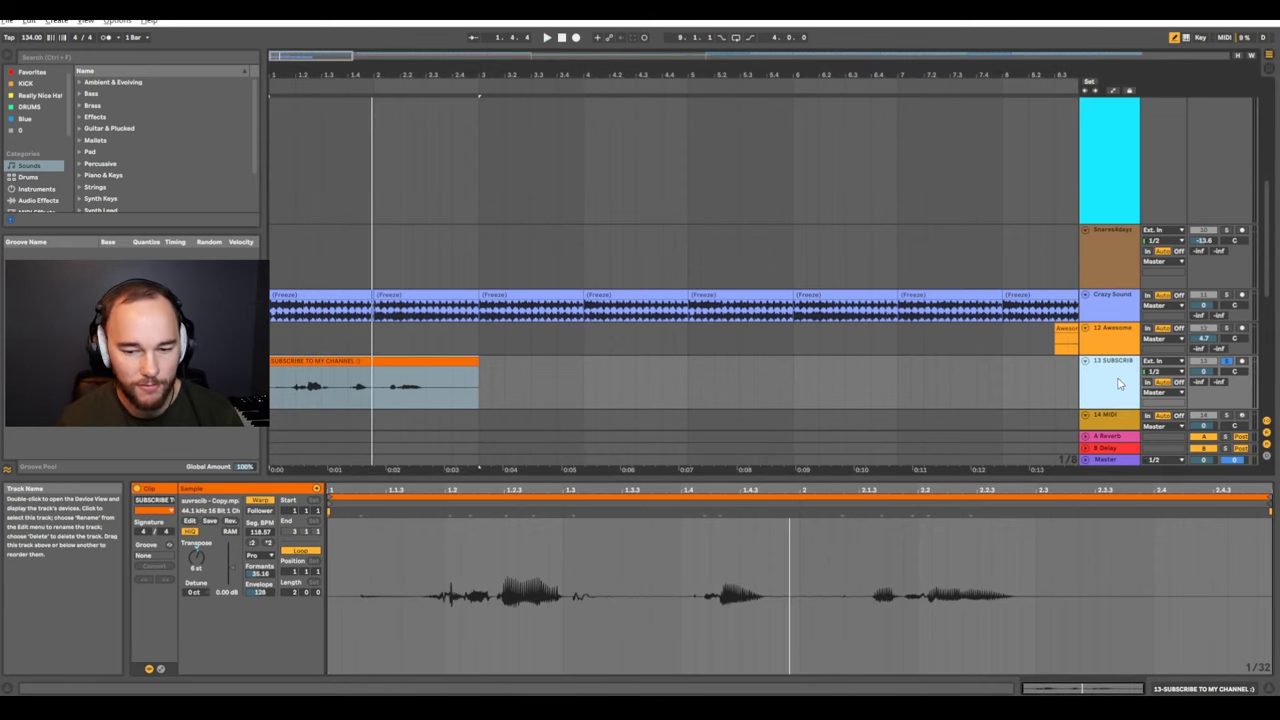
{"action": "double_click", "coordinate": [1118, 383]}
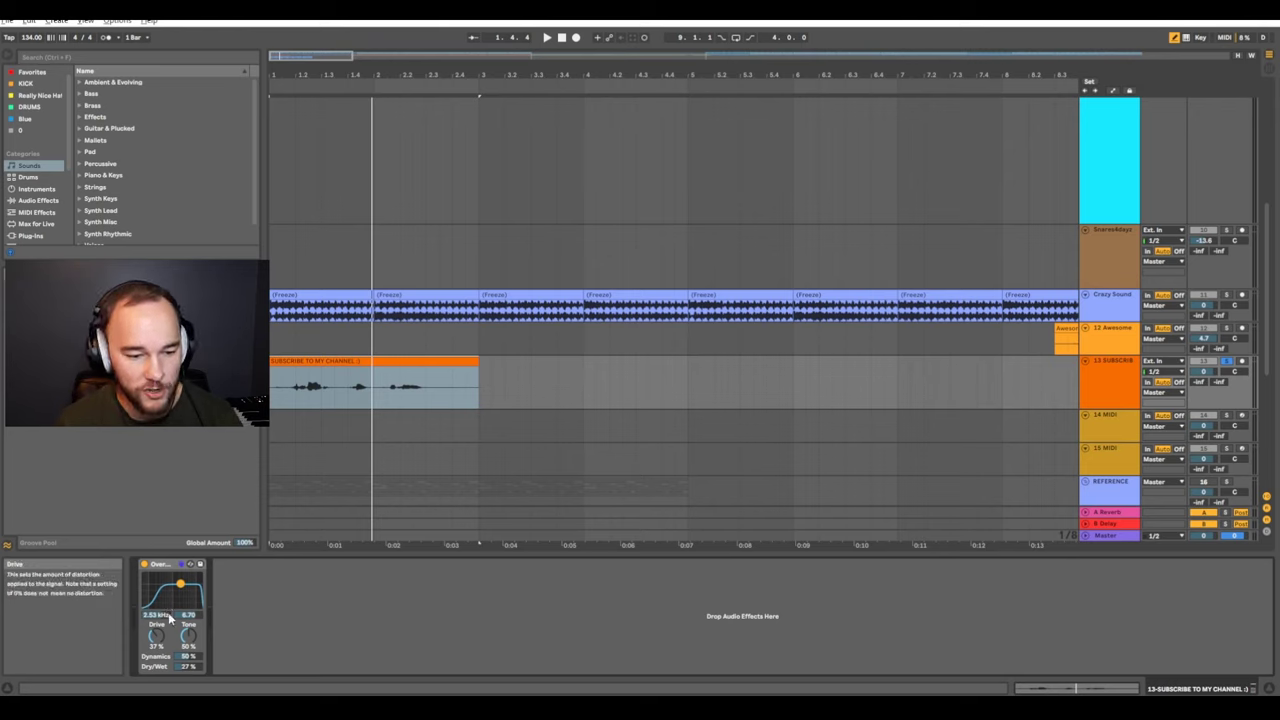
{"action": "key", "text": "space"}
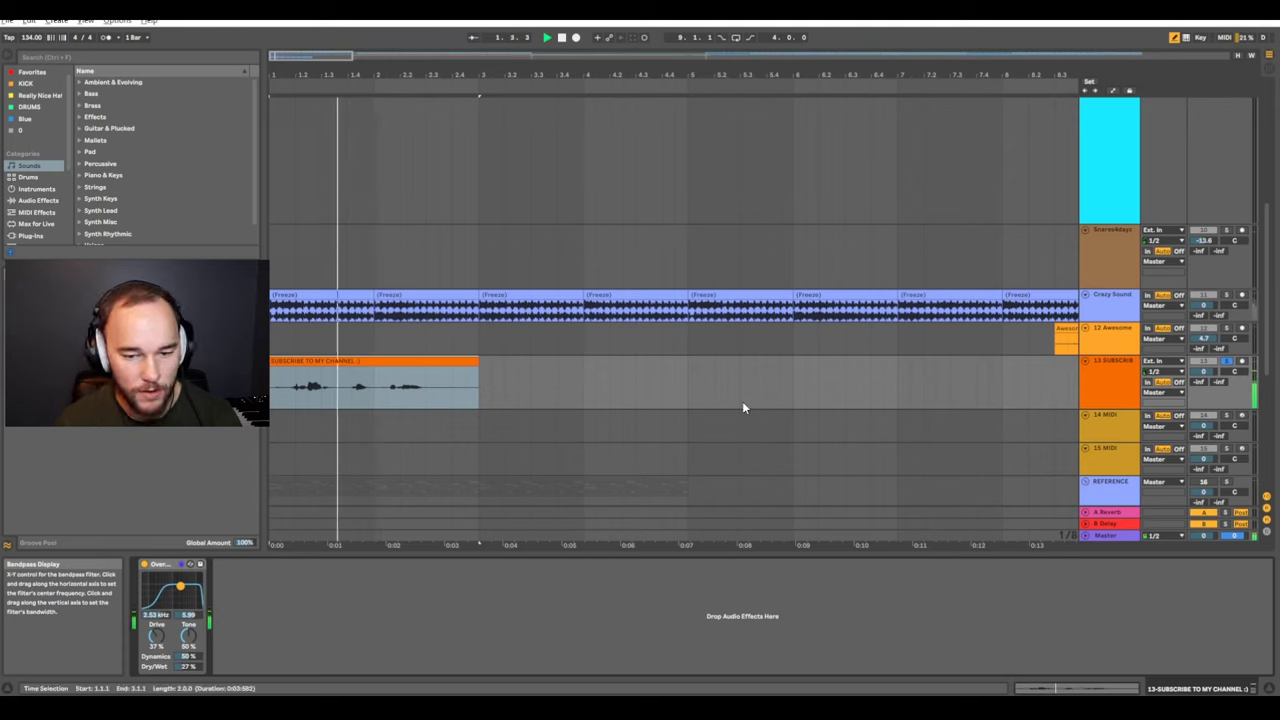
{"action": "left_click_drag", "start_coordinate": [181, 586], "coordinate": [189, 582]}
{"action": "key", "text": "space"}
{"action": "key", "text": "space"}
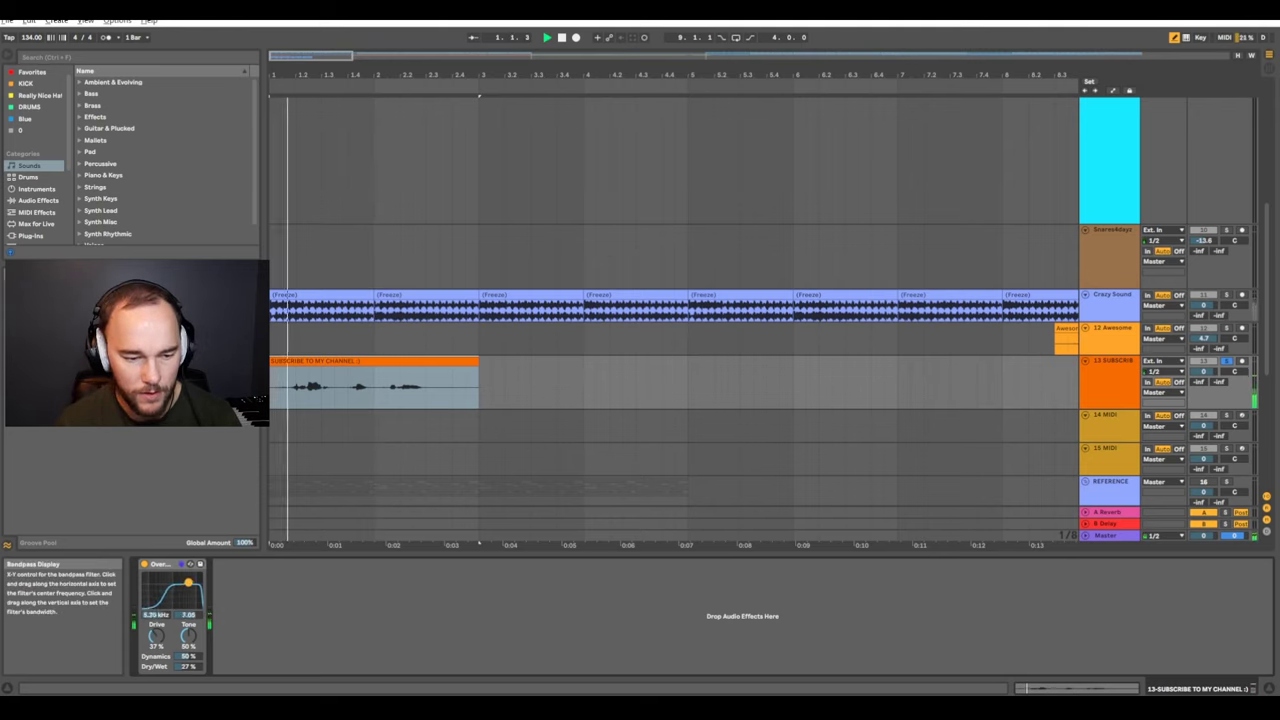
{"action": "left_click_drag", "start_coordinate": [156, 636], "coordinate": [184, 674]}
{"action": "key", "text": "space"}
{"action": "key", "text": "space"}
{"action": "key", "text": "space"}
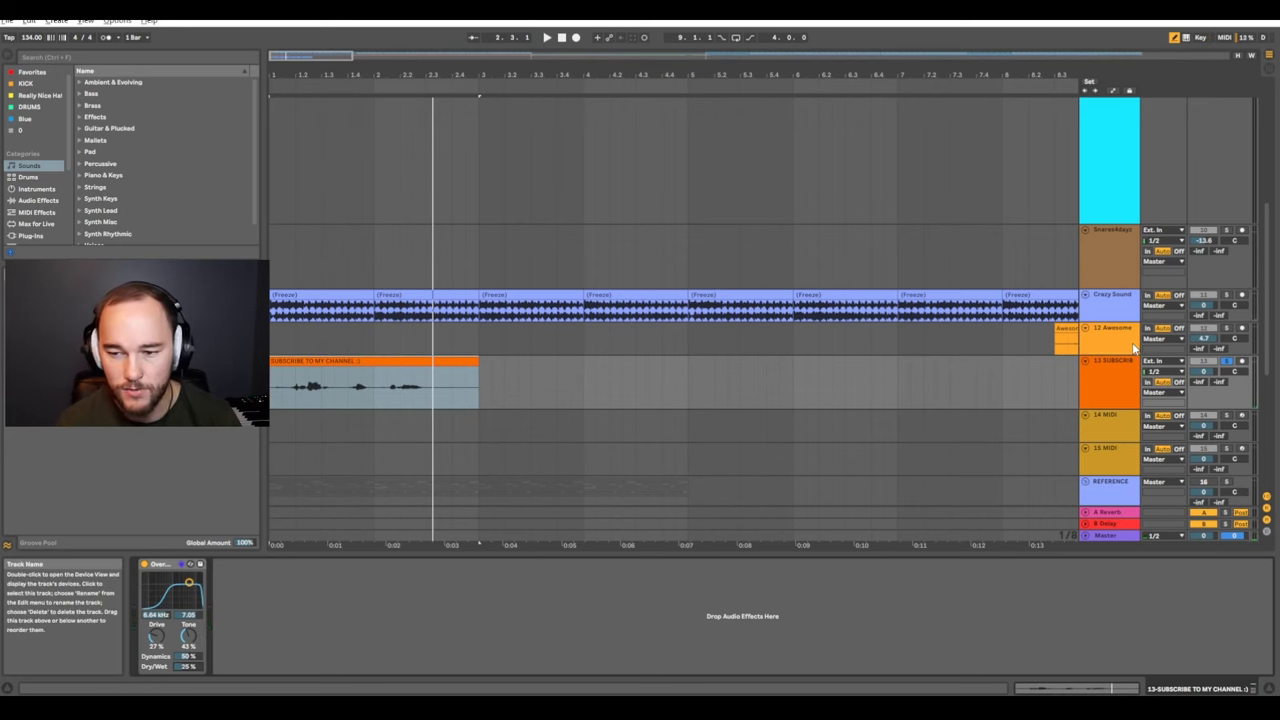
Add EQ Eight after the Overdrive on the vocal track and set its low cut to 132 Hz with Q 0.45
{"action": "key", "text": "ctrl+f"}
{"action": "type", "text": "EQ"}
{"action": "left_click", "coordinate": [105, 93]}
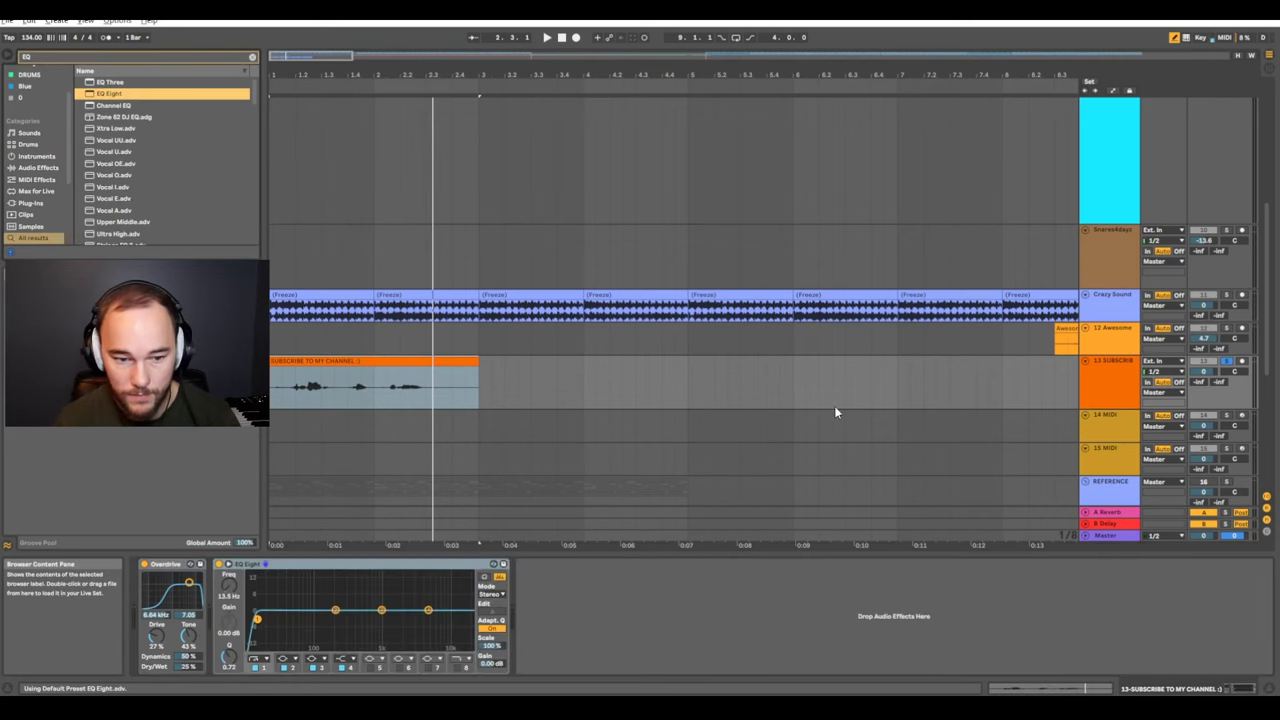
{"action": "mouse_move", "coordinate": [315, 621]}
{"action": "left_mouse_down"}
{"action": "mouse_move", "coordinate": [330, 610]}
{"action": "mouse_move", "coordinate": [323, 625]}
{"action": "left_mouse_up"}
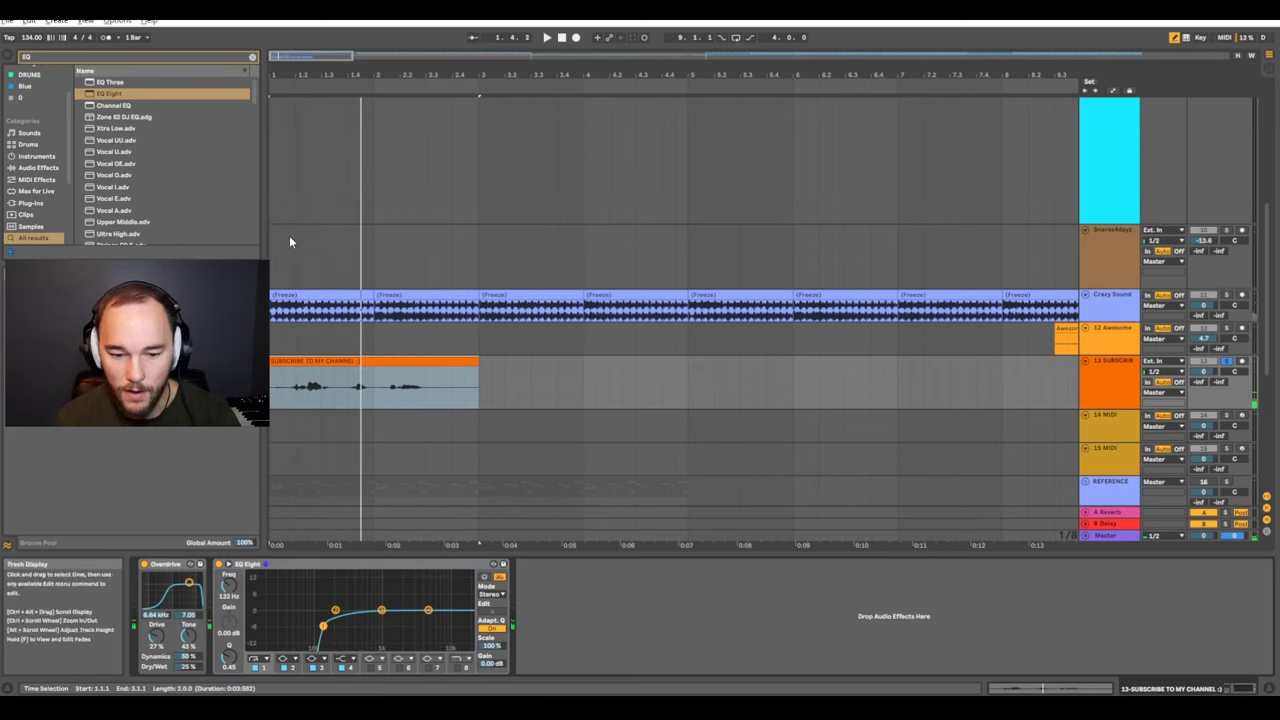
Add a Gate to the vocal track and place it after EQ Eight
{"action": "left_click", "coordinate": [143, 57]}
{"action": "type", "text": "GATE"}
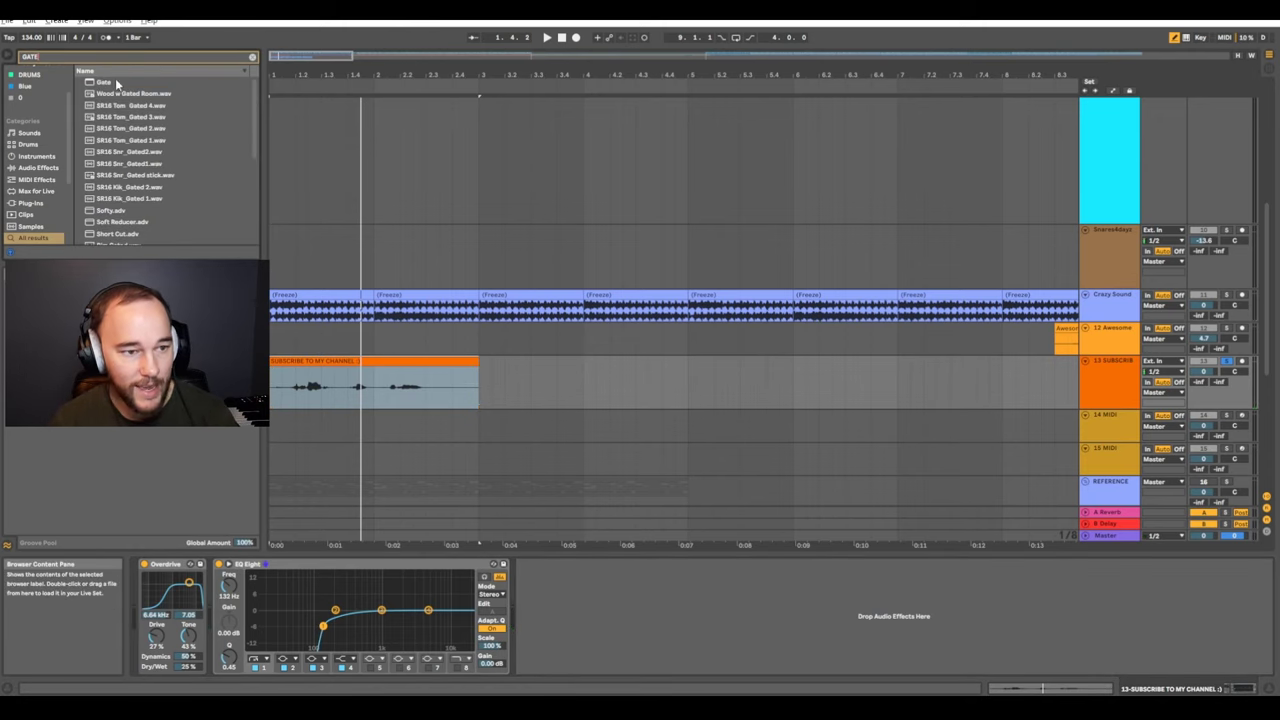
{"action": "left_click", "coordinate": [107, 83]}
{"action": "left_click_drag", "start_coordinate": [450, 485], "coordinate": [277, 594]}
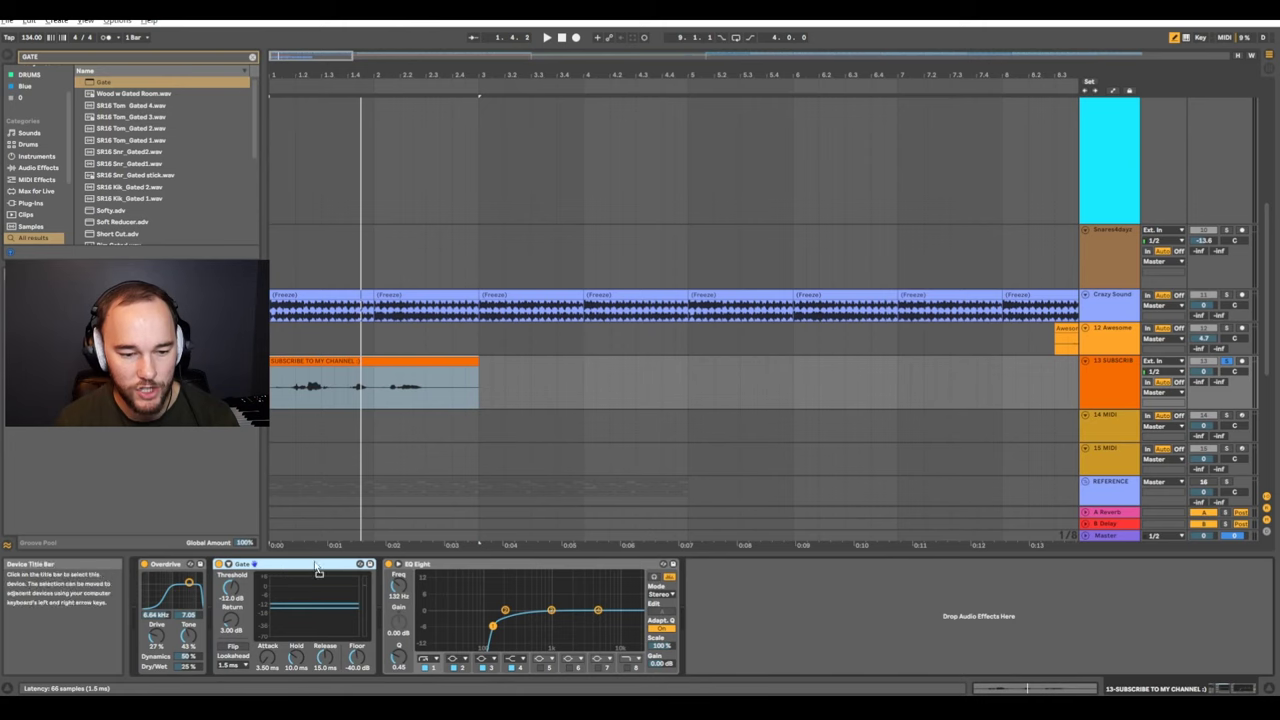
{"action": "left_click_drag", "start_coordinate": [290, 564], "coordinate": [597, 575]}
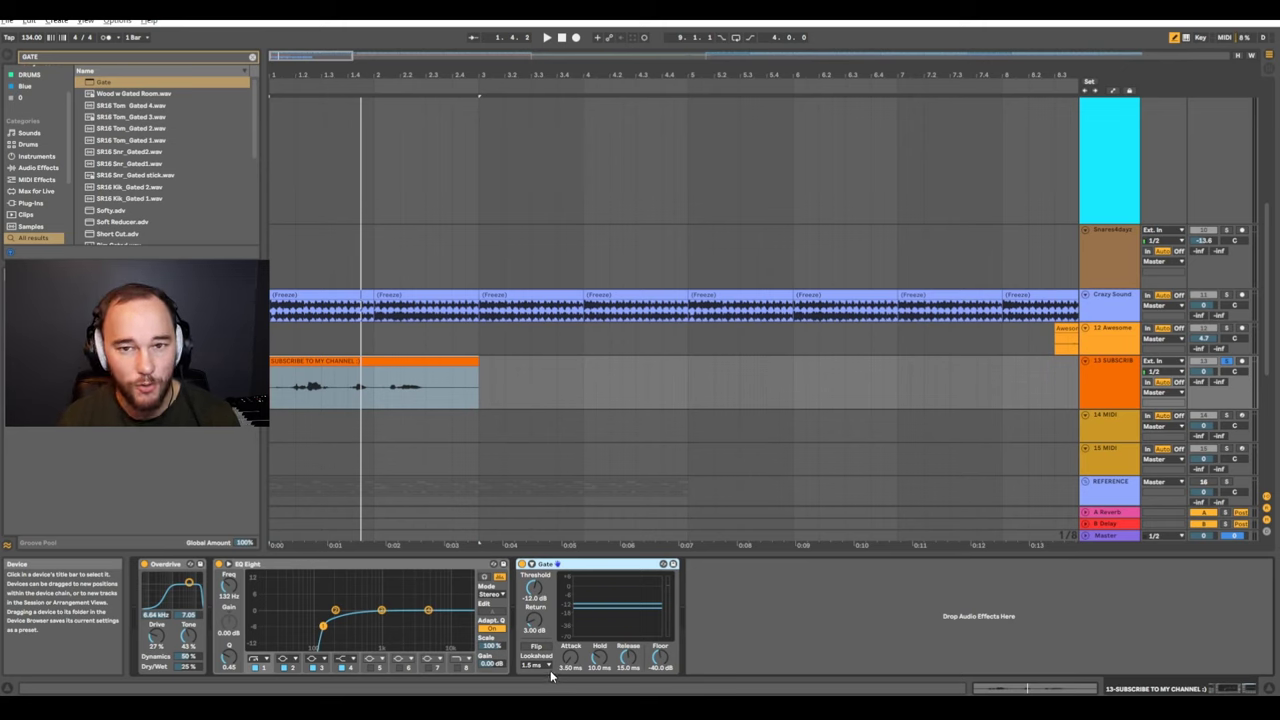
Split off the quiet tail of the vocal clip, raise its gain and audition it with the Gate toggled
{"action": "left_click_drag", "start_coordinate": [439, 385], "coordinate": [474, 393]}
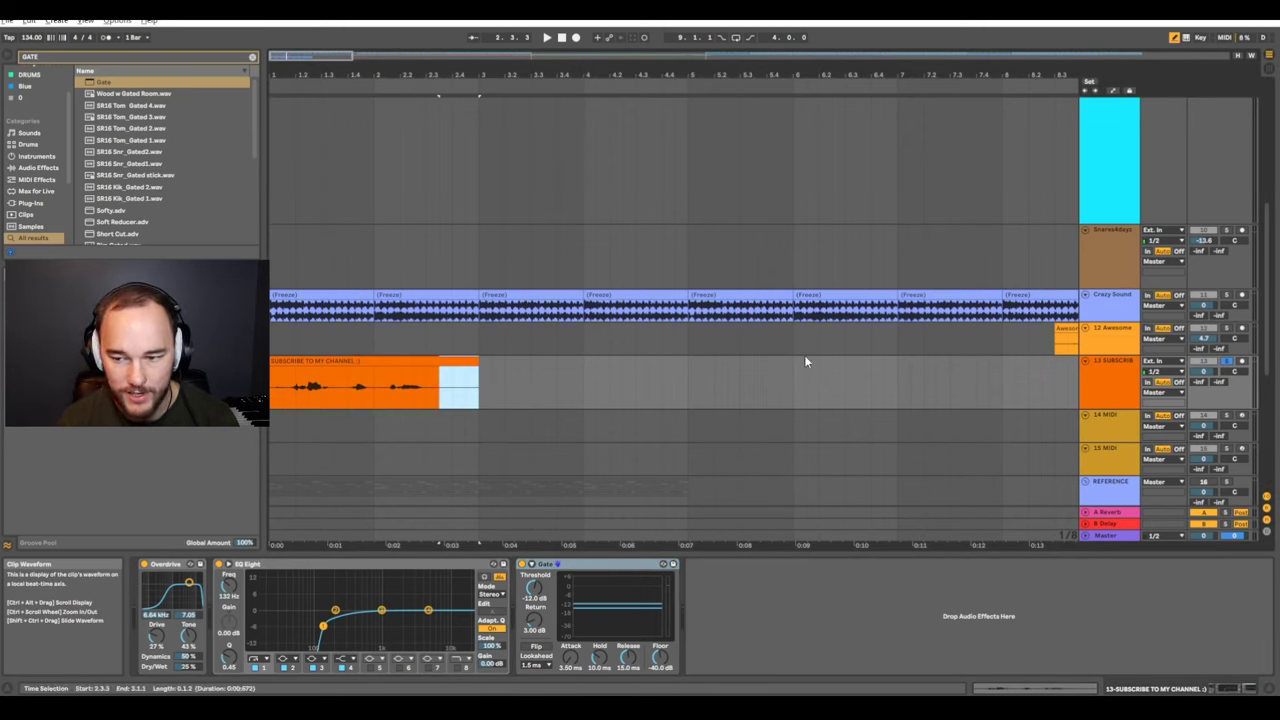
{"action": "key", "text": "ctrl+e"}
{"action": "double_click", "coordinate": [455, 362]}
{"action": "left_click_drag", "start_coordinate": [233, 569], "coordinate": [232, 549]}
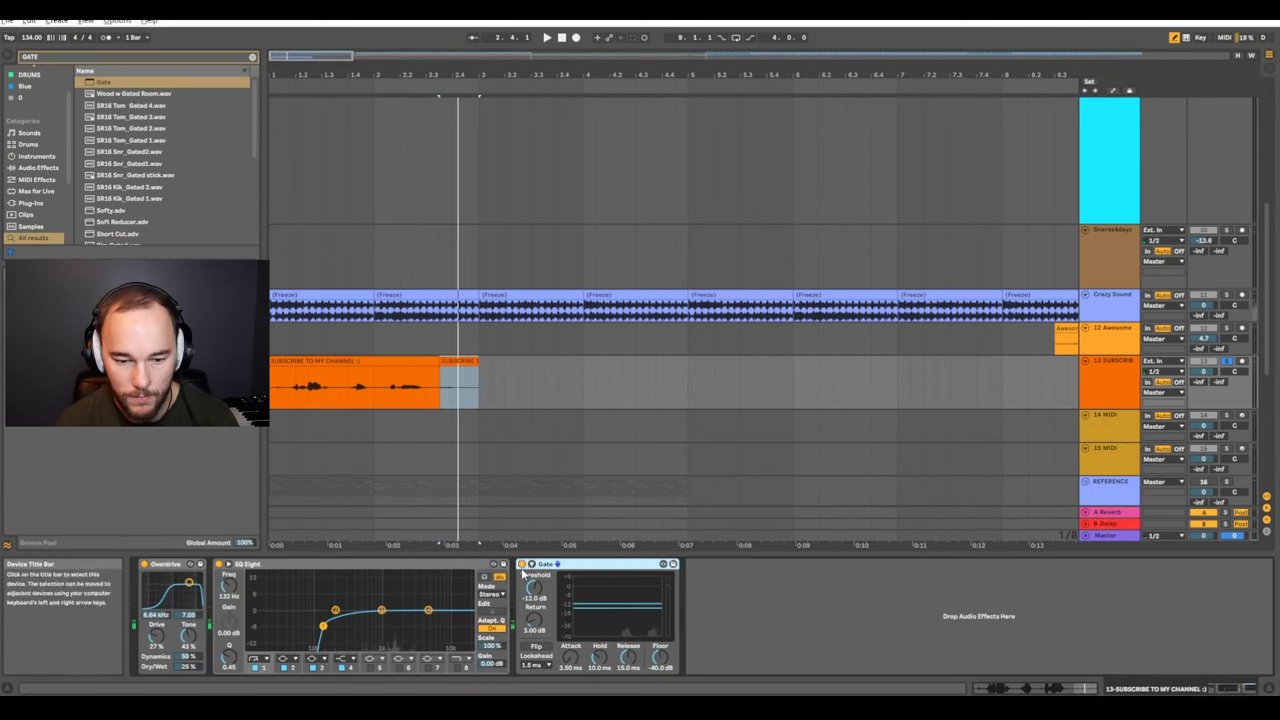
{"action": "left_click", "coordinate": [521, 565]}
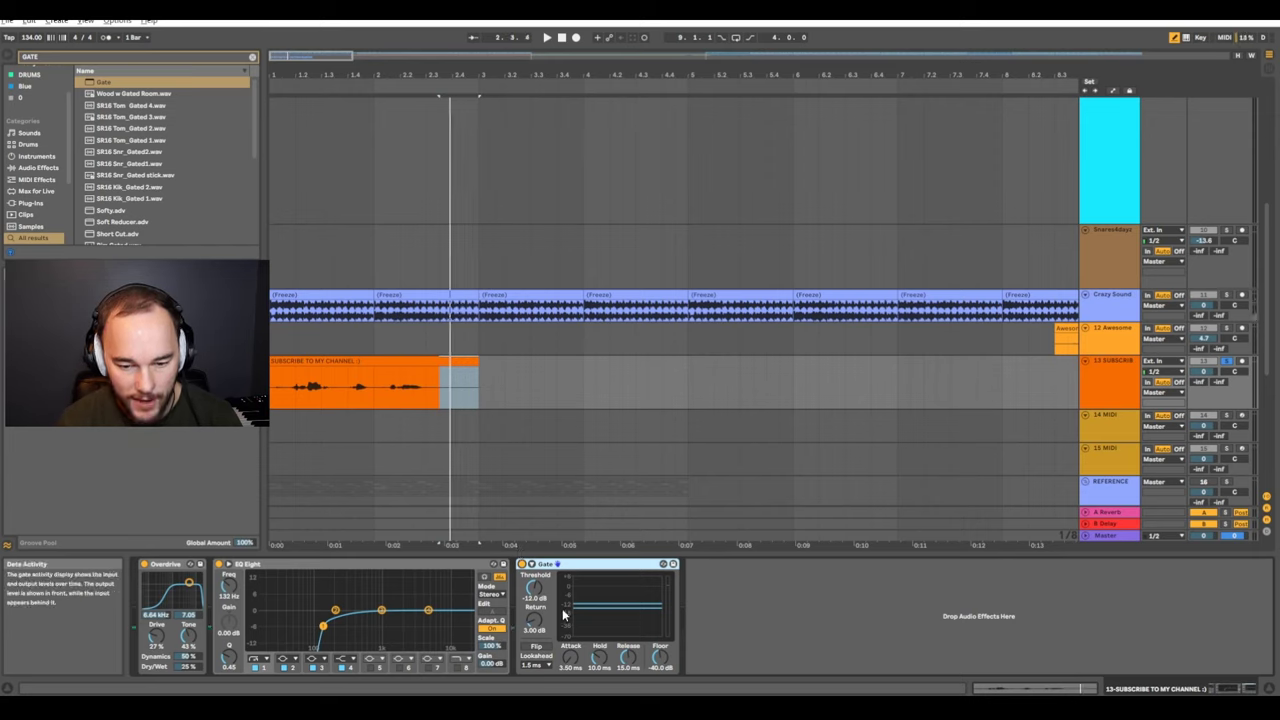
Set the Gate's threshold to -45.6 dB and floor to 0 dB, and raise the whole vocal clip's gain
{"action": "left_click_drag", "start_coordinate": [535, 588], "coordinate": [535, 604]}
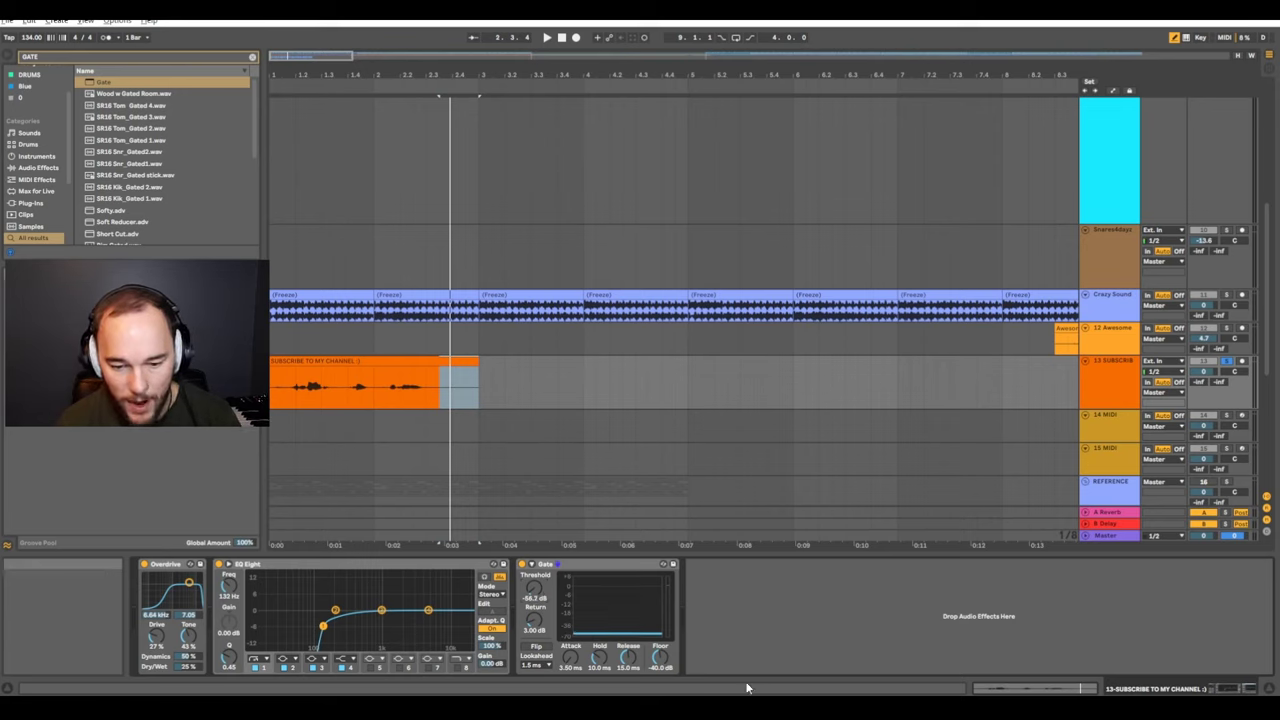
{"action": "left_click_drag", "start_coordinate": [658, 664], "coordinate": [658, 640]}
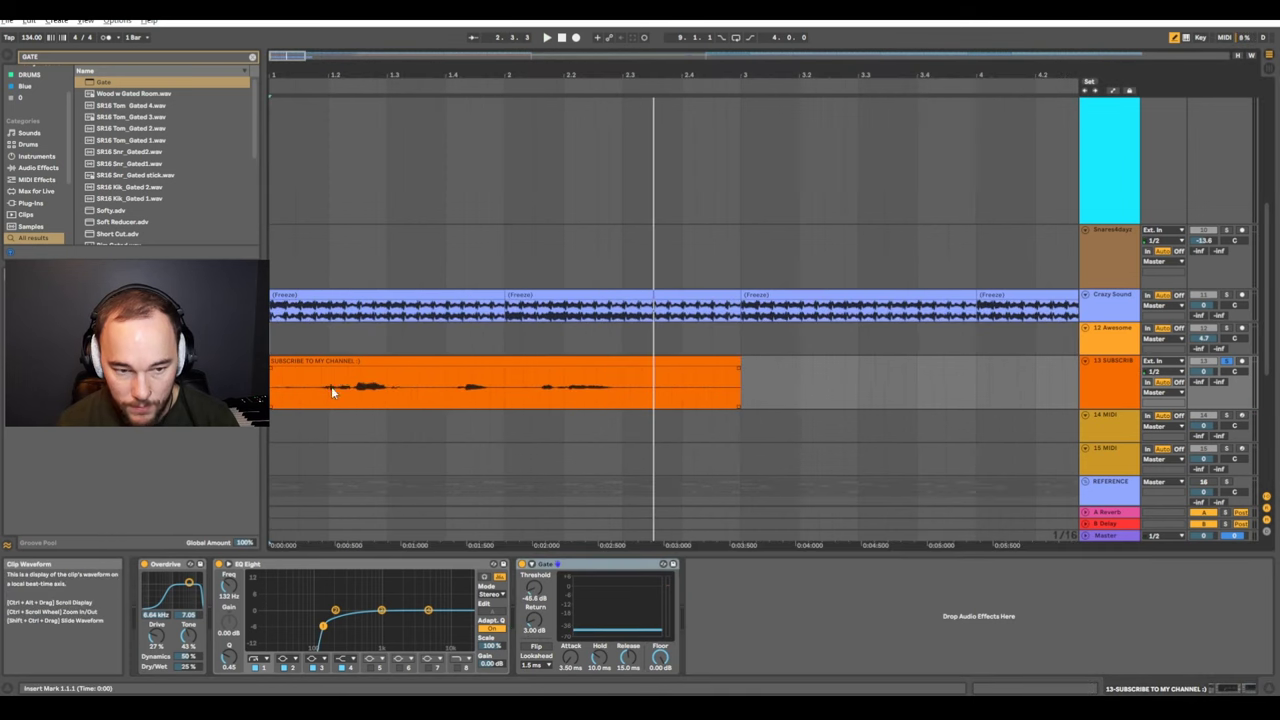
{"action": "double_click", "coordinate": [349, 360]}
{"action": "left_click_drag", "start_coordinate": [224, 565], "coordinate": [224, 535]}
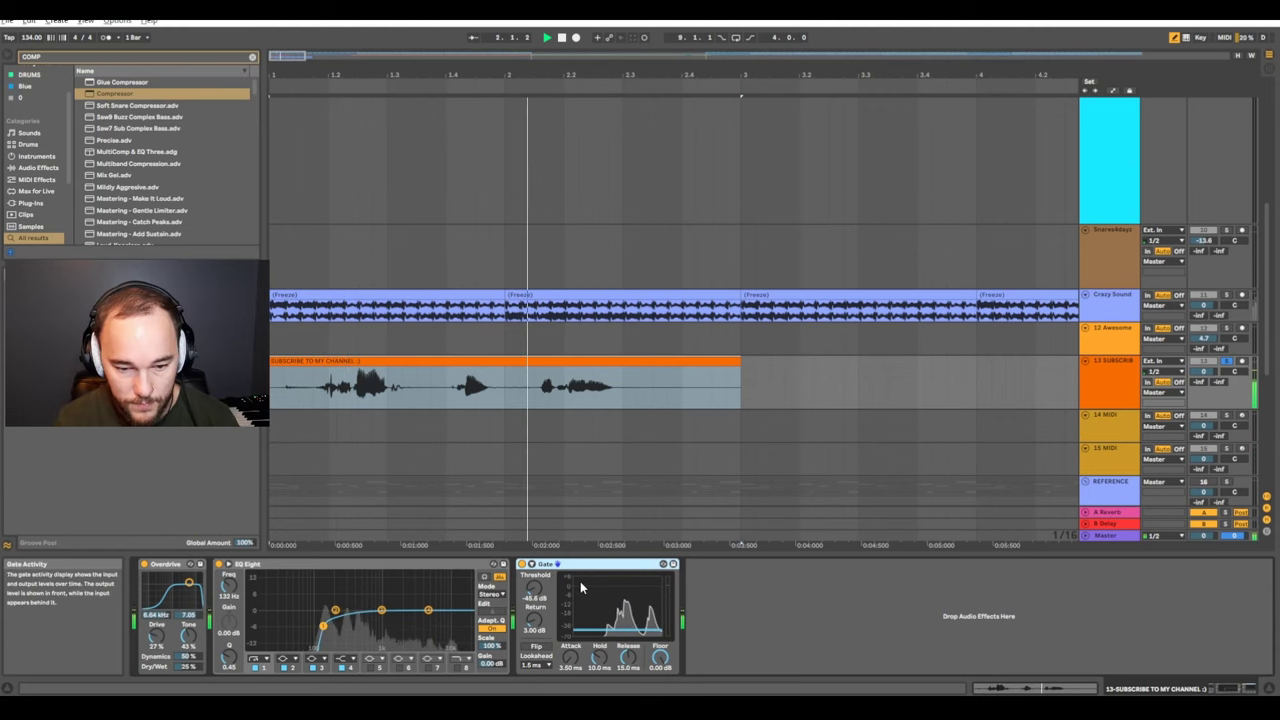
Audition the vocal and set the Gate's threshold to -49.3 dB and floor to -25.6 dB
{"action": "key", "text": "space"}
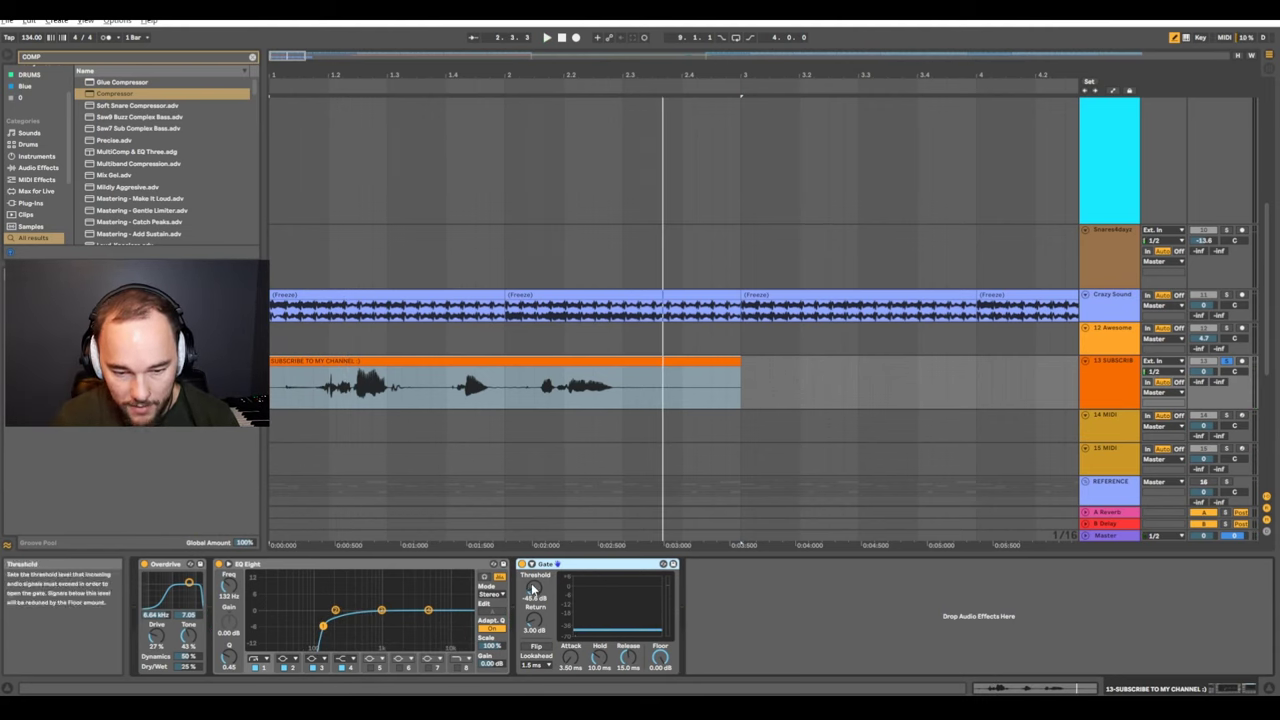
{"action": "left_click_drag", "start_coordinate": [533, 590], "coordinate": [533, 595]}
{"action": "key", "text": "space"}
{"action": "key", "text": "space"}
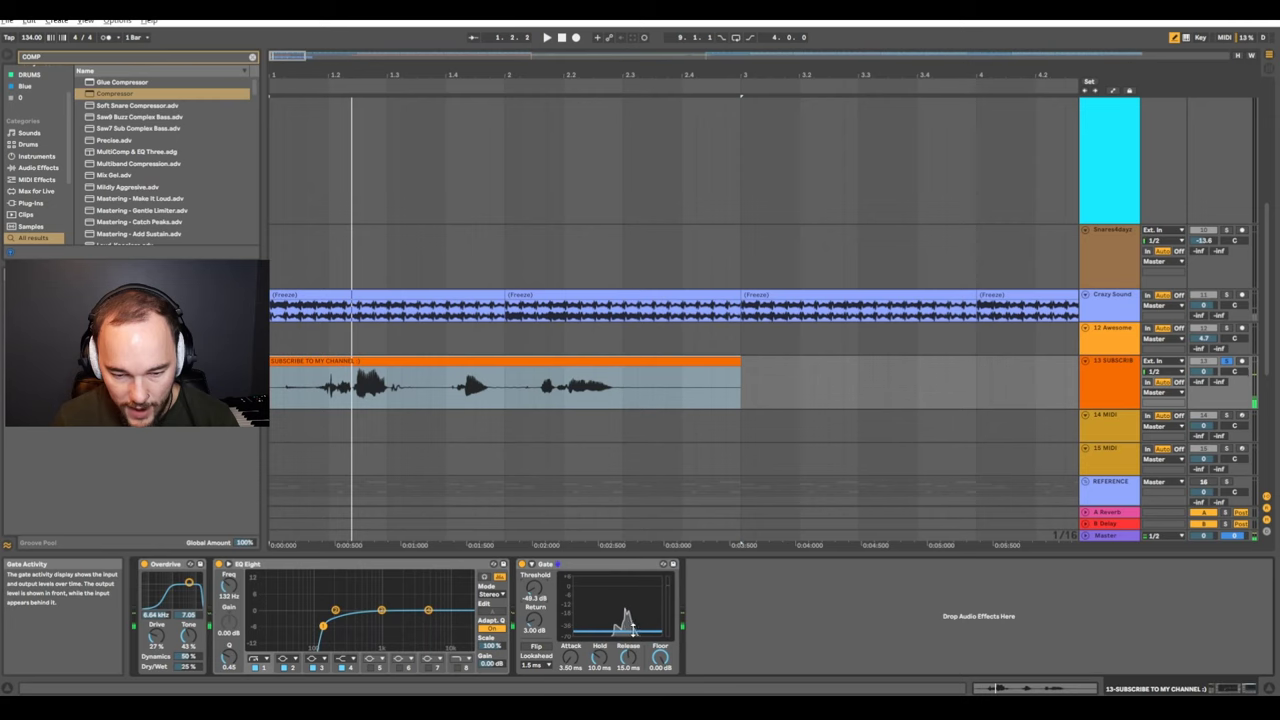
{"action": "key", "text": "space"}
{"action": "left_click_drag", "start_coordinate": [660, 657], "coordinate": [660, 680]}
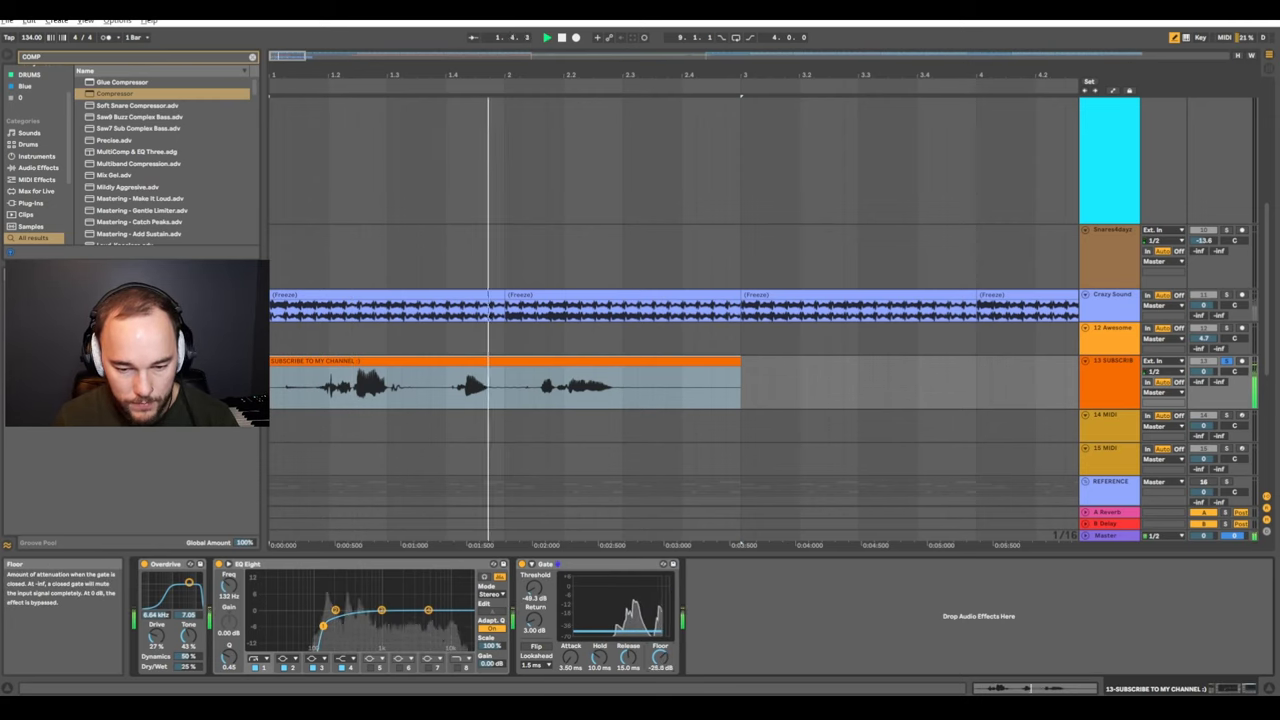
{"action": "key", "text": "space"}
{"action": "key", "text": "space"}
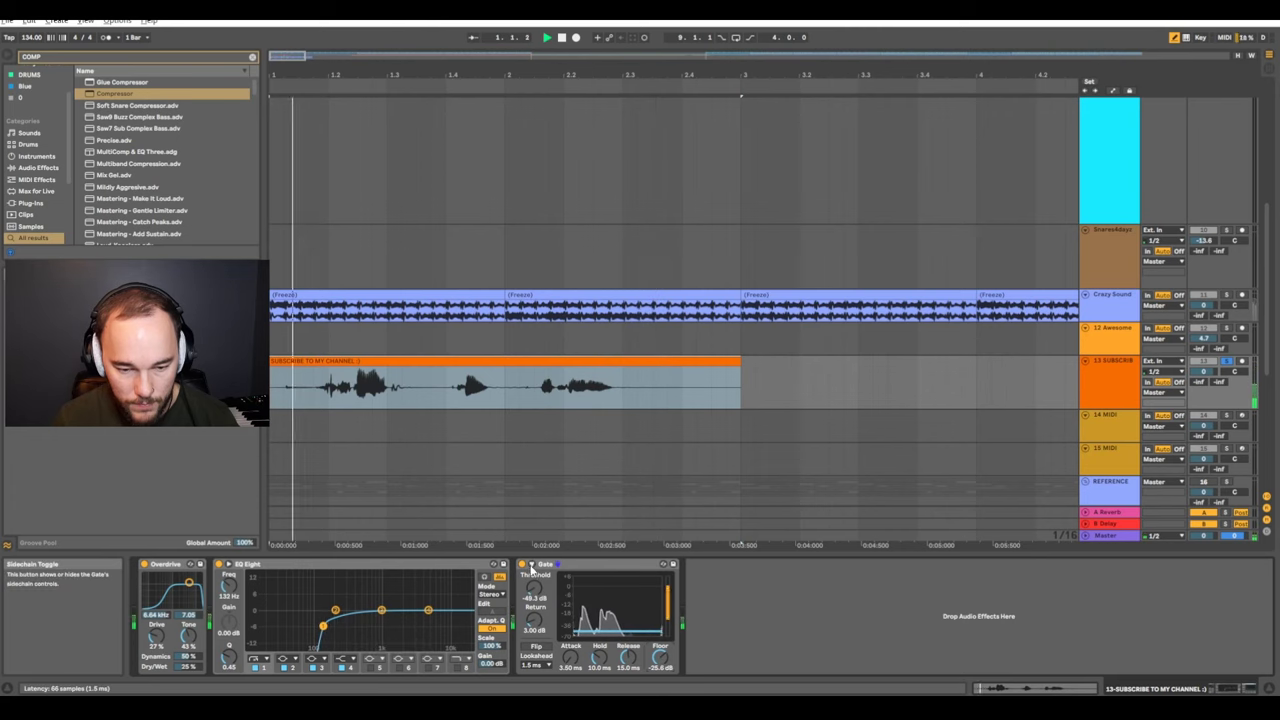
Compare the playing vocal with the Gate switched off and on
{"action": "left_click", "coordinate": [530, 565]}
{"action": "left_click", "coordinate": [522, 565]}
{"action": "left_click", "coordinate": [530, 565]}
{"action": "left_click", "coordinate": [521, 564]}
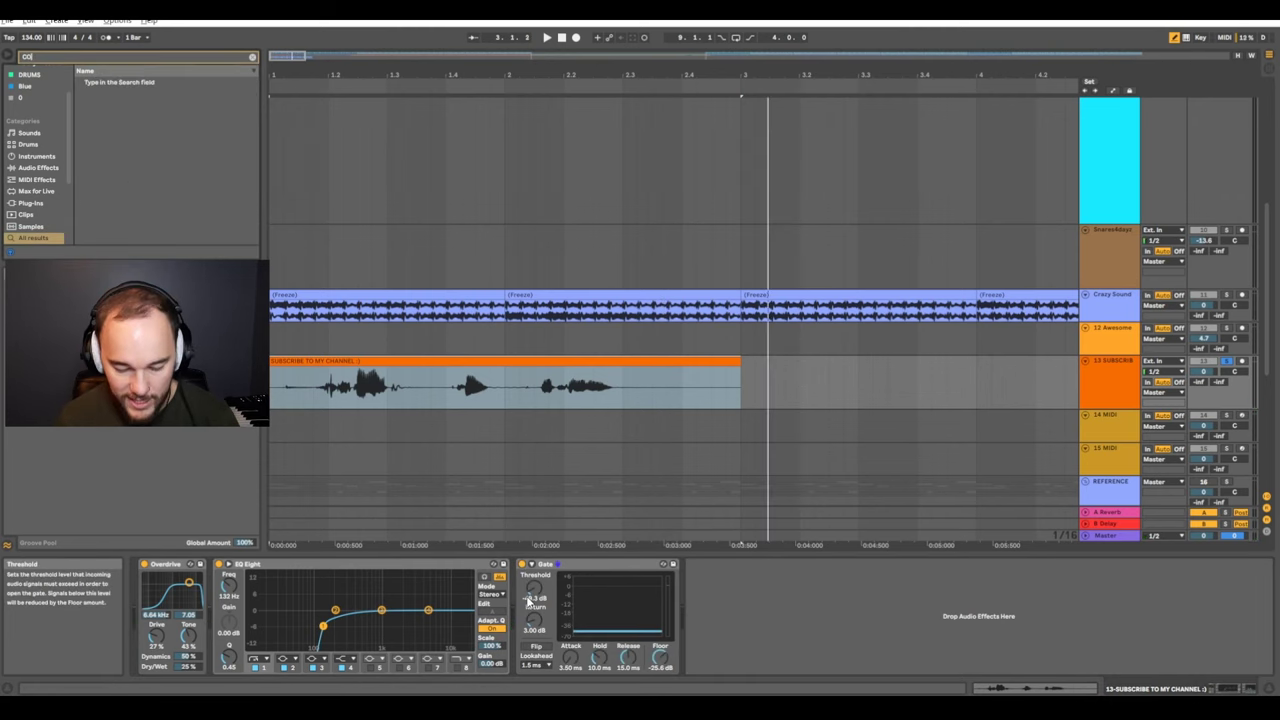
Add a Compressor after the Gate with 5.72:1 ratio, 0.01 ms attack, -10.9 dB threshold and 3 dB output gain, auditioning the vocal
{"action": "left_click_drag", "start_coordinate": [98, 97], "coordinate": [477, 310]}
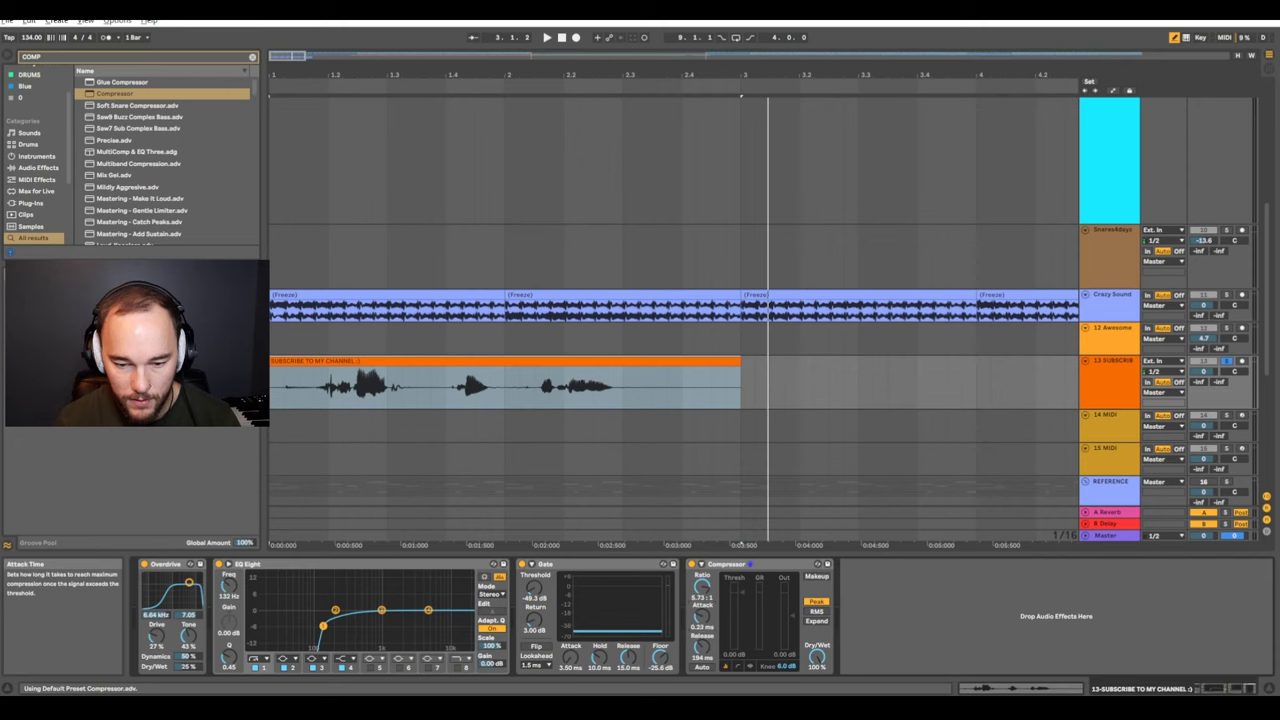
{"action": "key", "text": "space"}
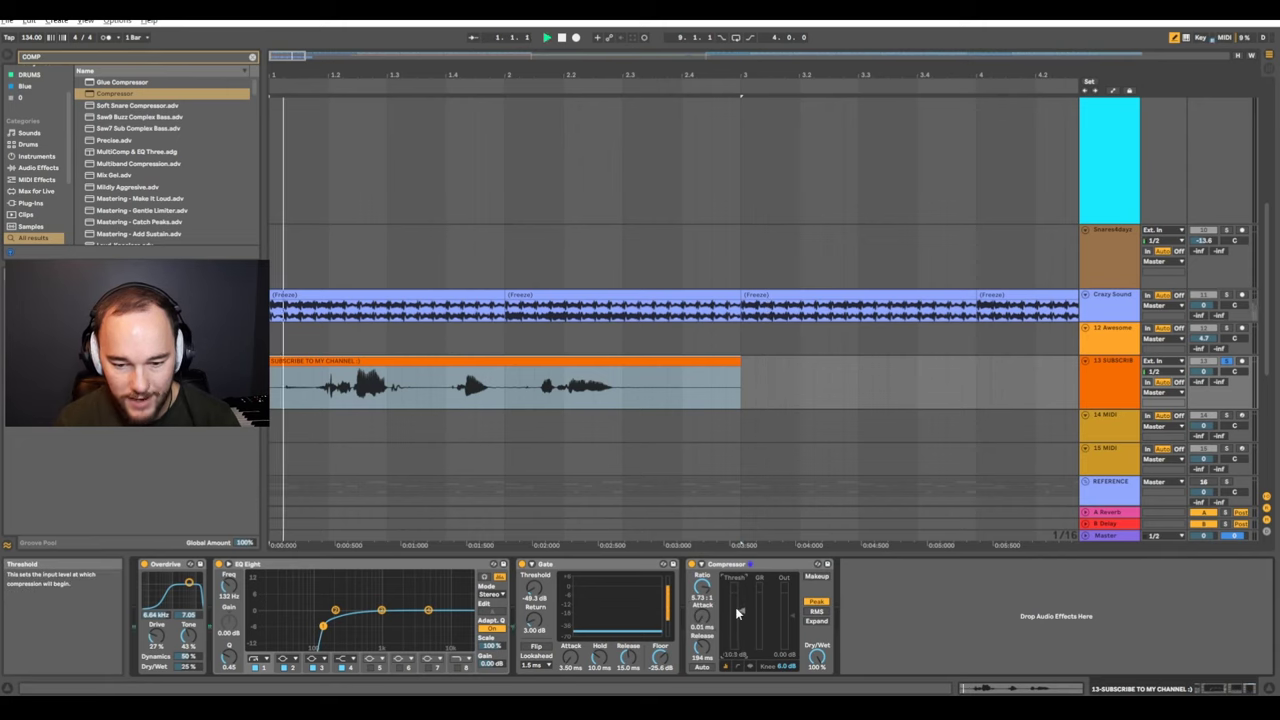
{"action": "key", "text": "space"}
{"action": "left_click_drag", "start_coordinate": [742, 625], "coordinate": [742, 608]}
{"action": "key", "text": "space"}
{"action": "key", "text": "space"}
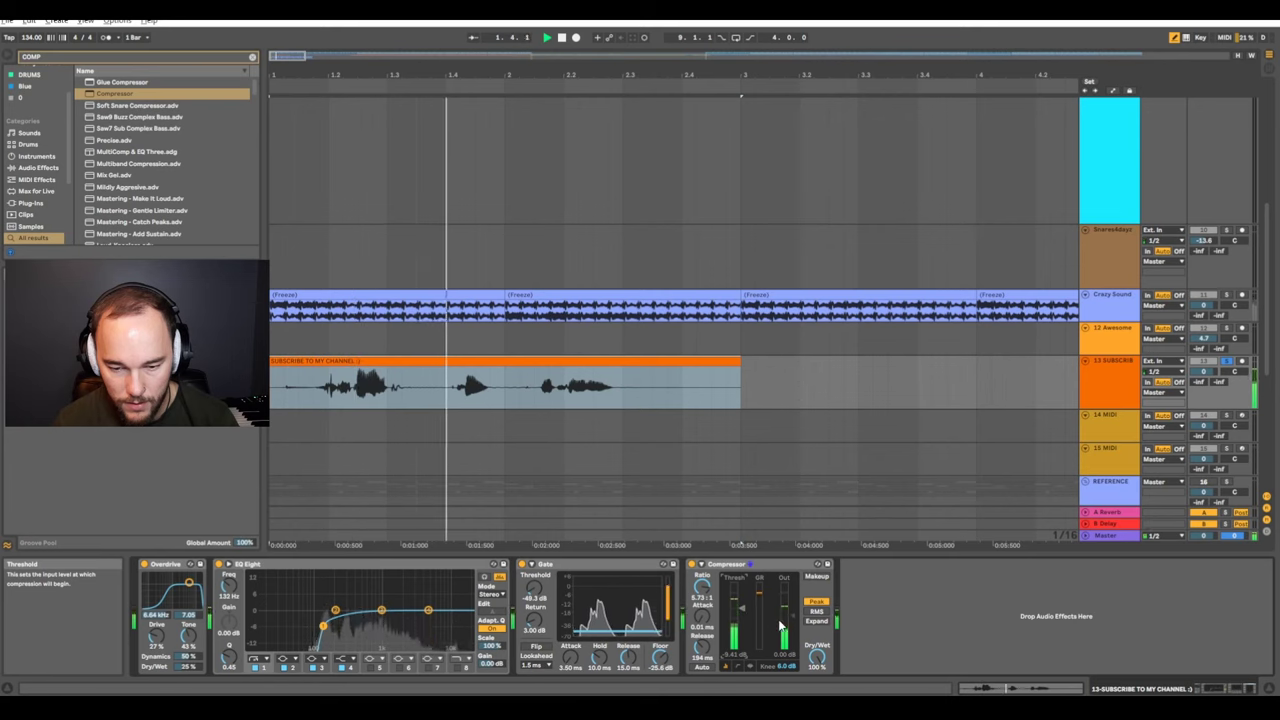
{"action": "key", "text": "space"}
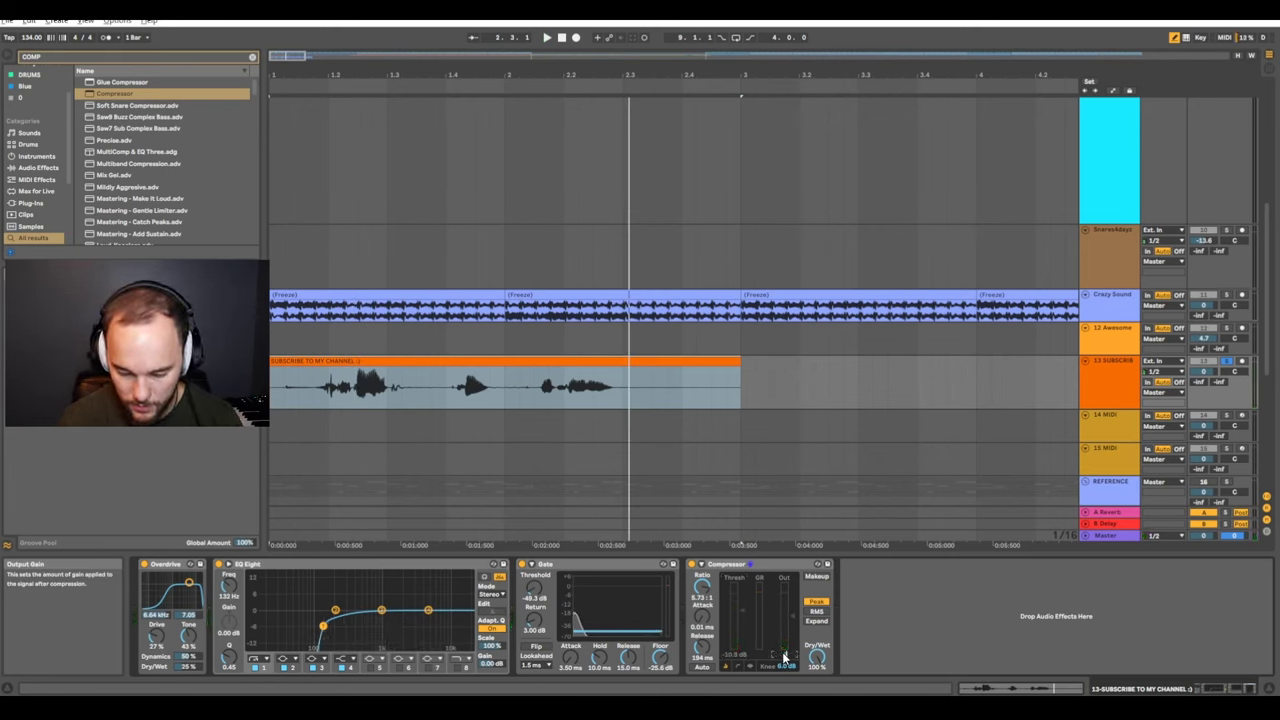
{"action": "key", "text": "space"}
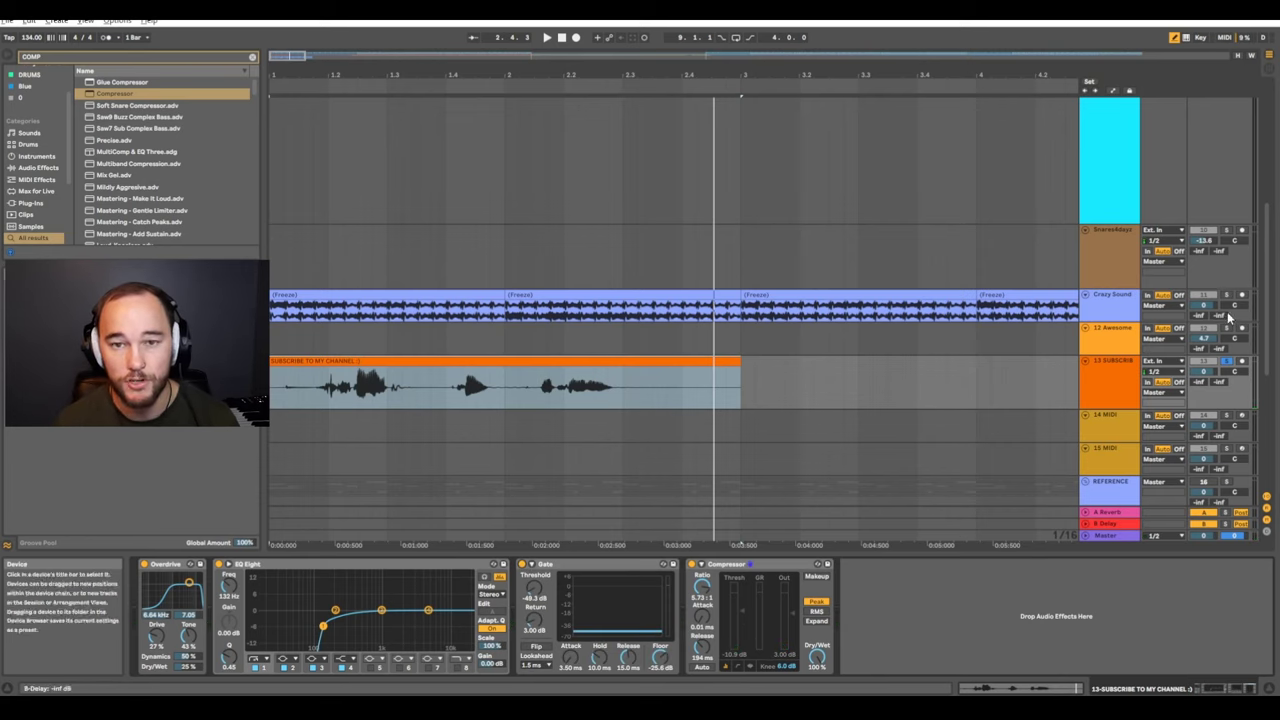
Add Reverb after the Compressor on the vocal track and play the vocal
{"action": "key", "text": "ctrl+f"}
{"action": "type", "text": "re"}
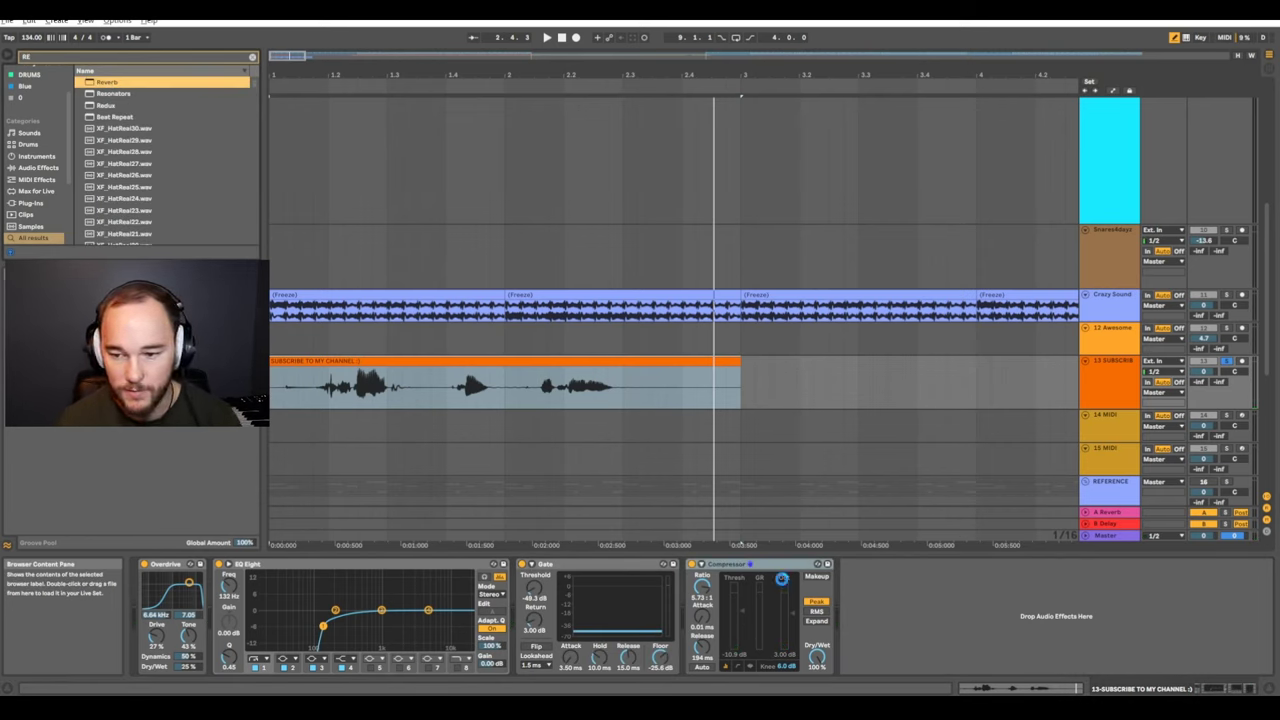
{"action": "left_click_drag", "start_coordinate": [817, 562], "coordinate": [850, 600]}
{"action": "key", "text": "space"}
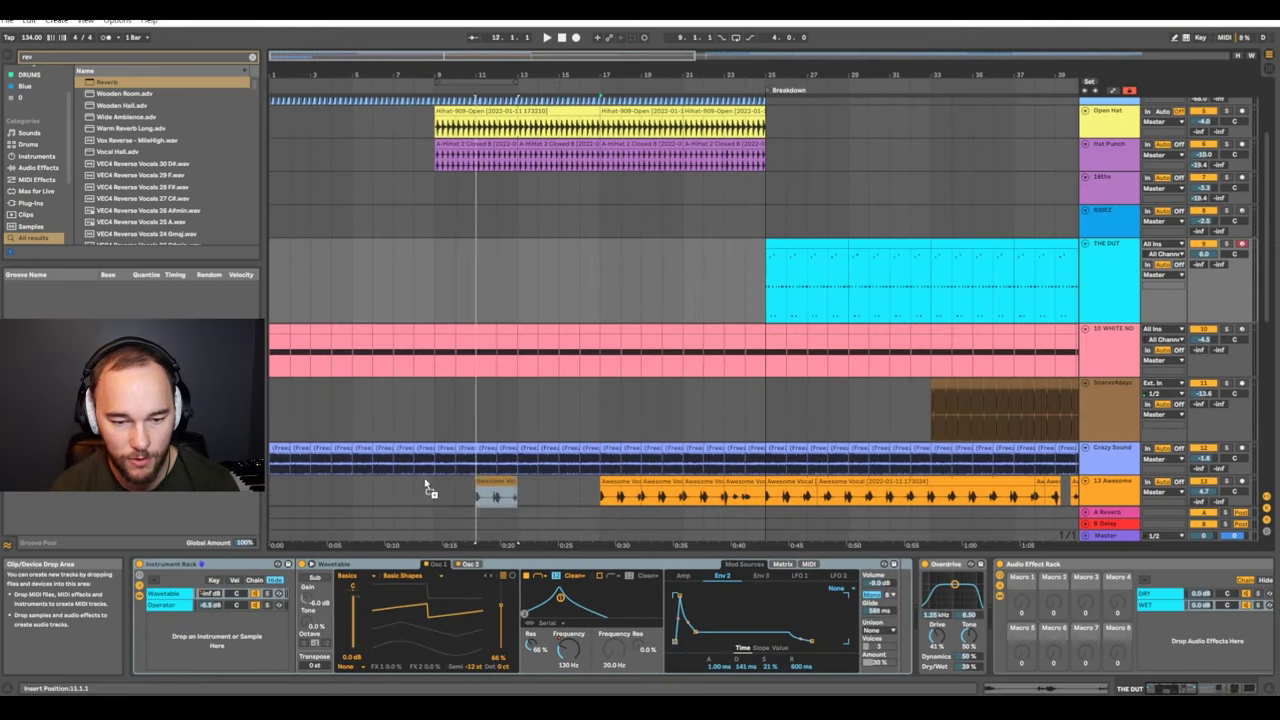
Move the single Awesome Vocal clip from bar 11 to about bar 4 and audition it soloed with its EQ Eight toggled
{"action": "left_click_drag", "start_coordinate": [486, 489], "coordinate": [349, 489]}
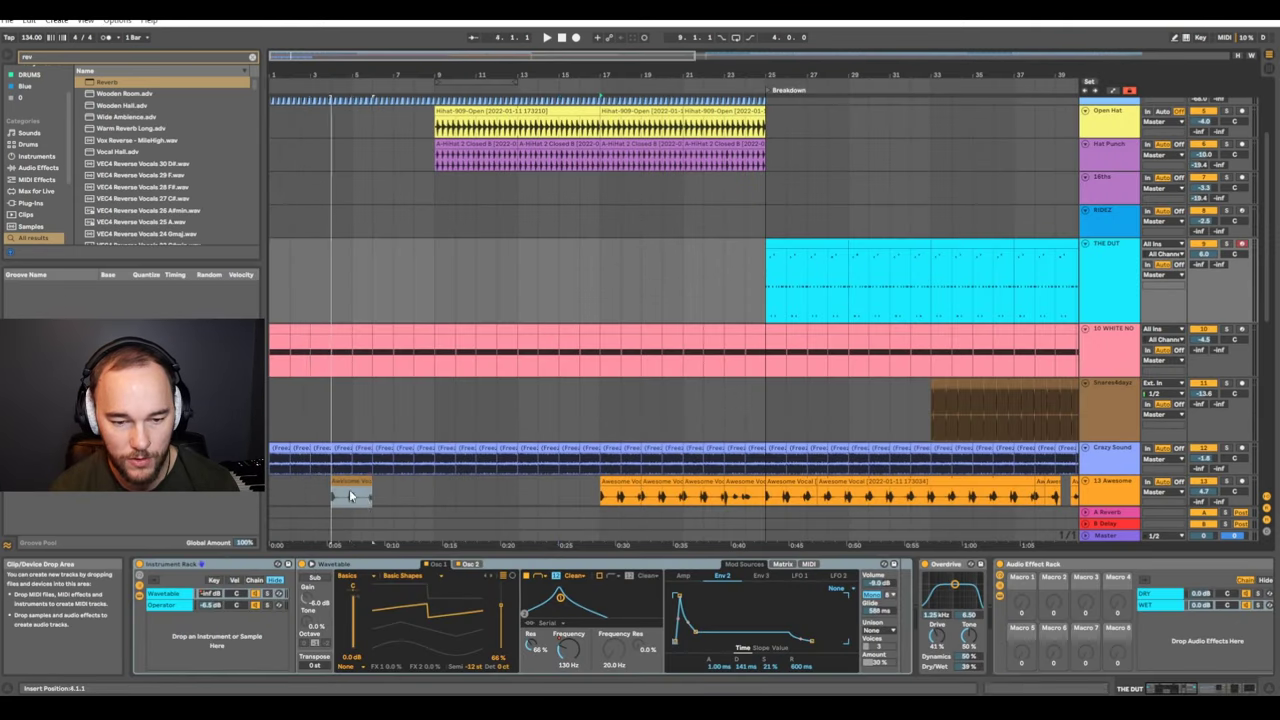
{"action": "scroll", "coordinate": [364, 484], "scroll_direction": "left", "scroll_amount": 2}
{"action": "scroll", "coordinate": [365, 484], "scroll_direction": "up", "scroll_amount": 3}
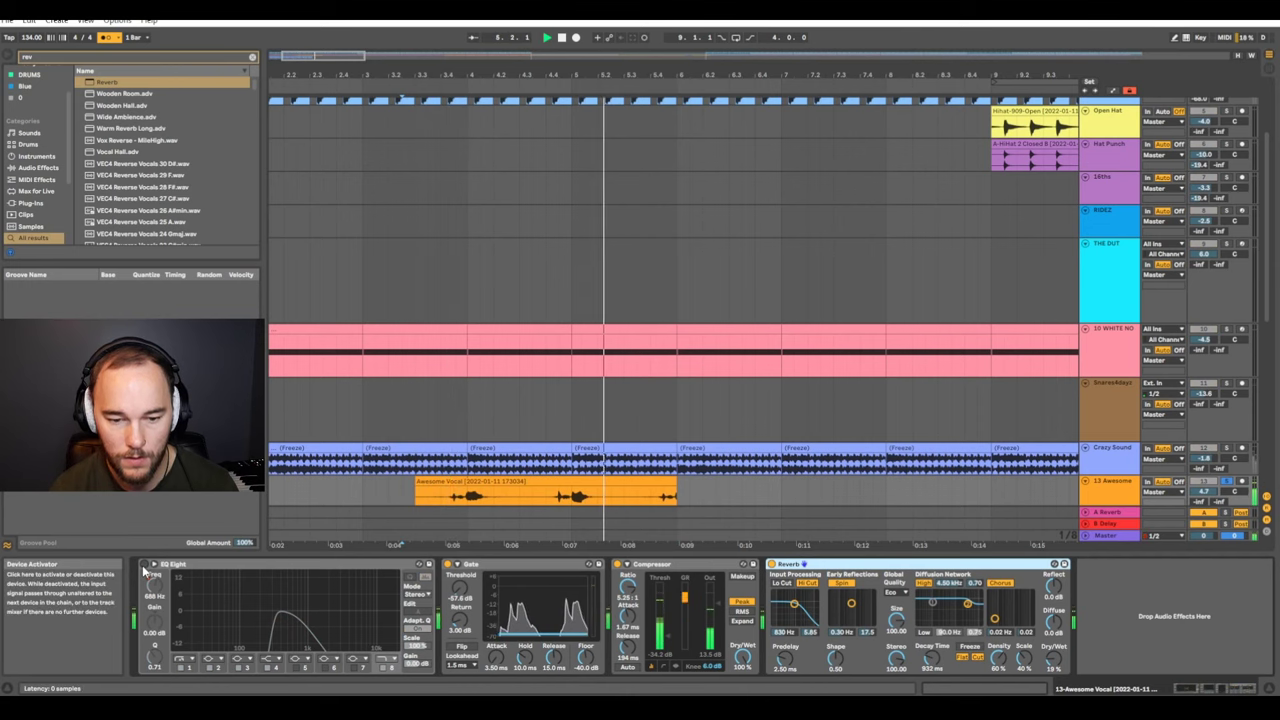
{"action": "left_click", "coordinate": [144, 564]}
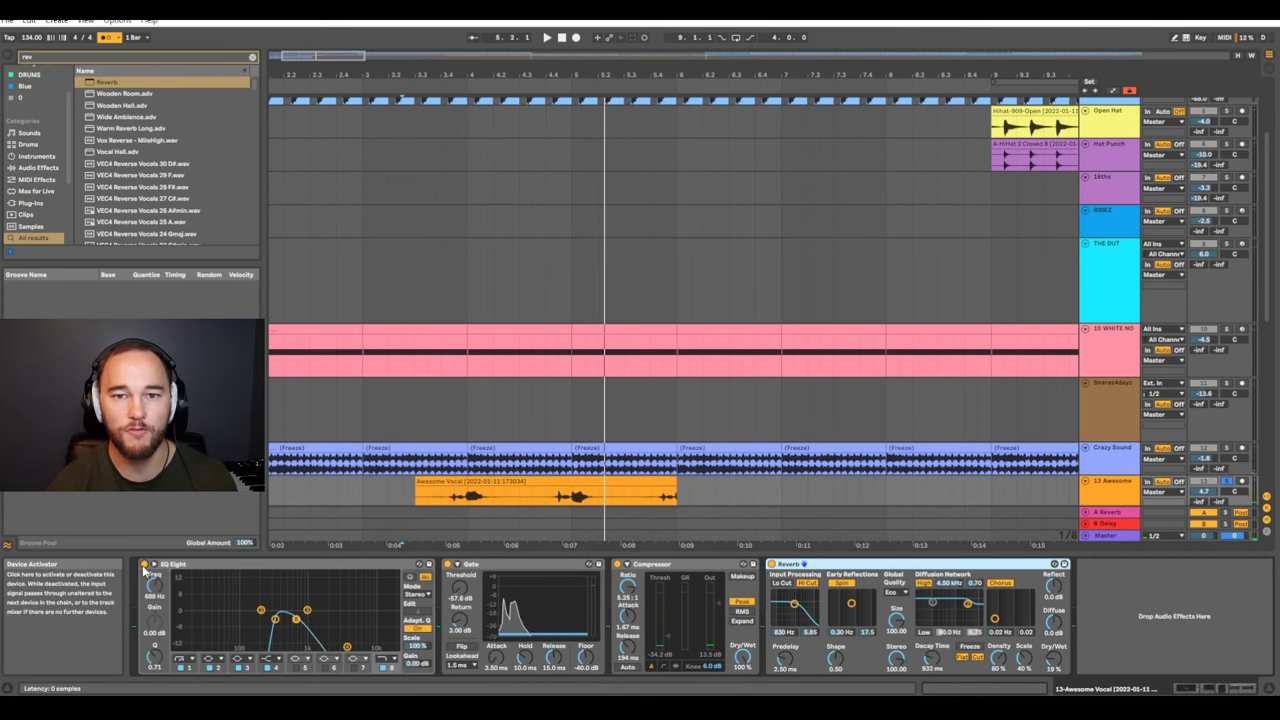